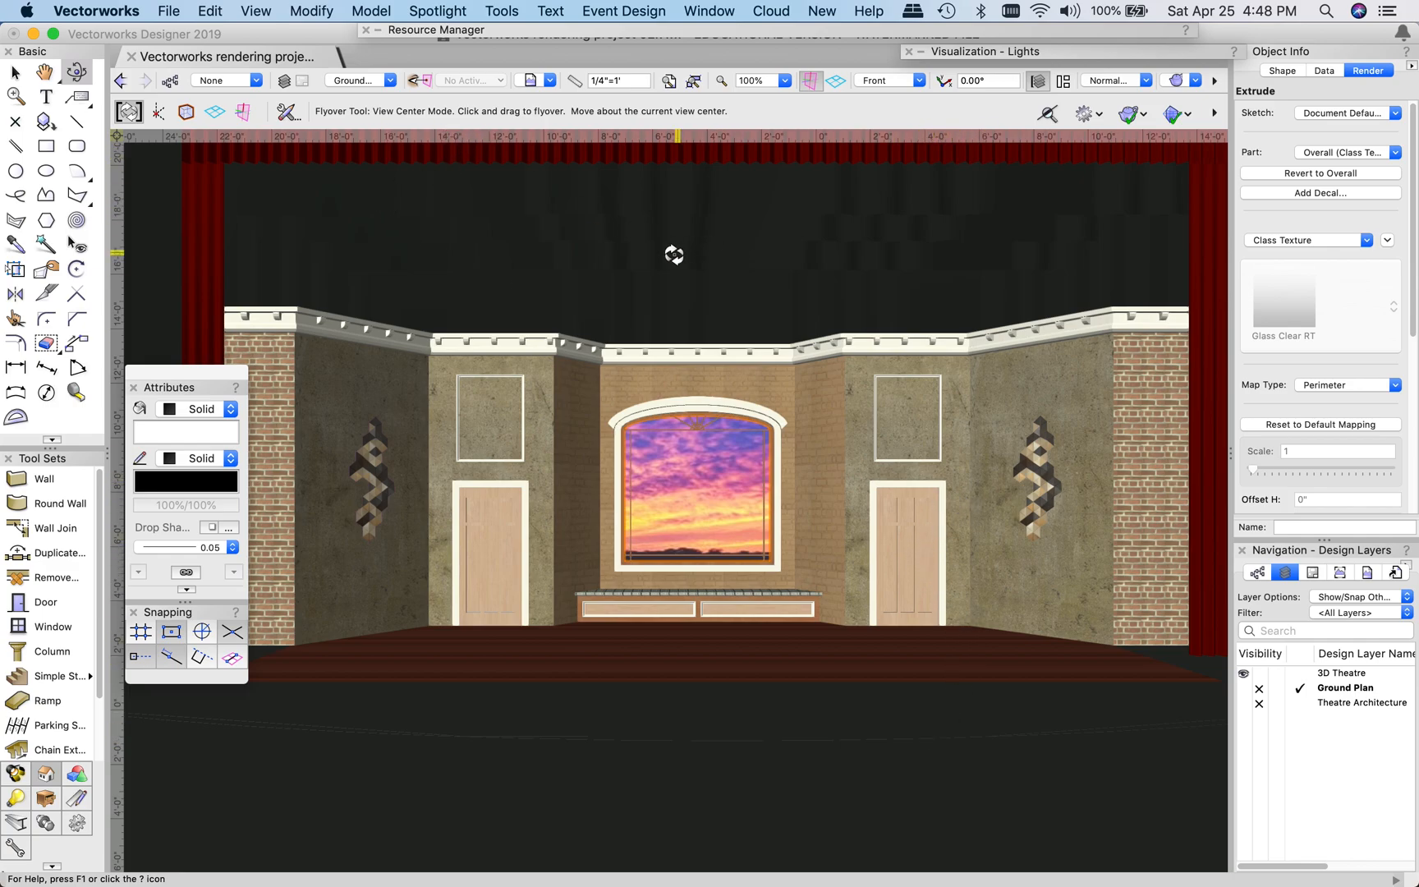
# Expand the Resource Manager palette and create the offered backup copy of the document
pyautogui.click(607, 30)
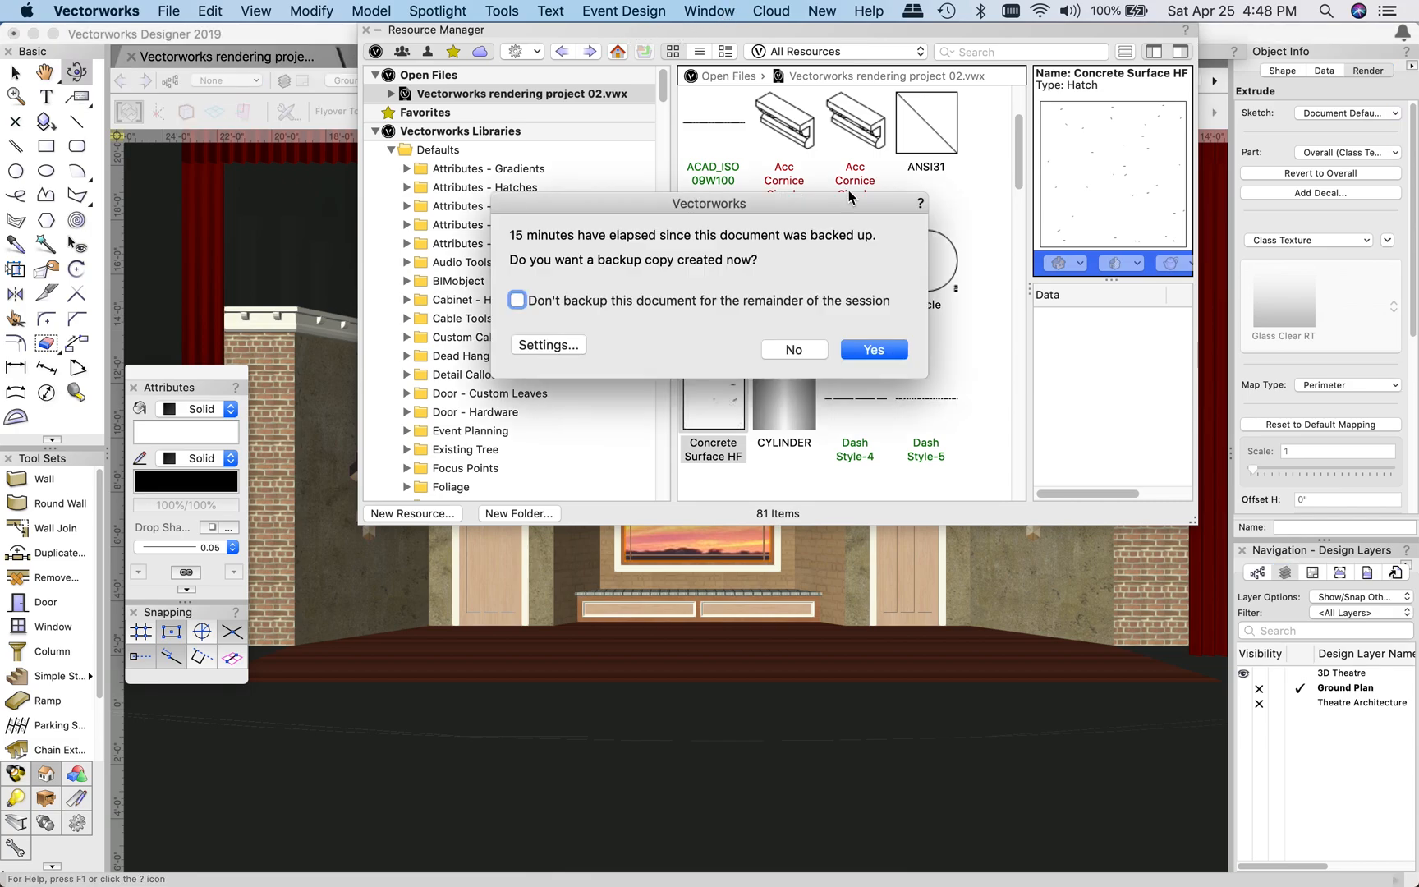
pyautogui.click(873, 351)
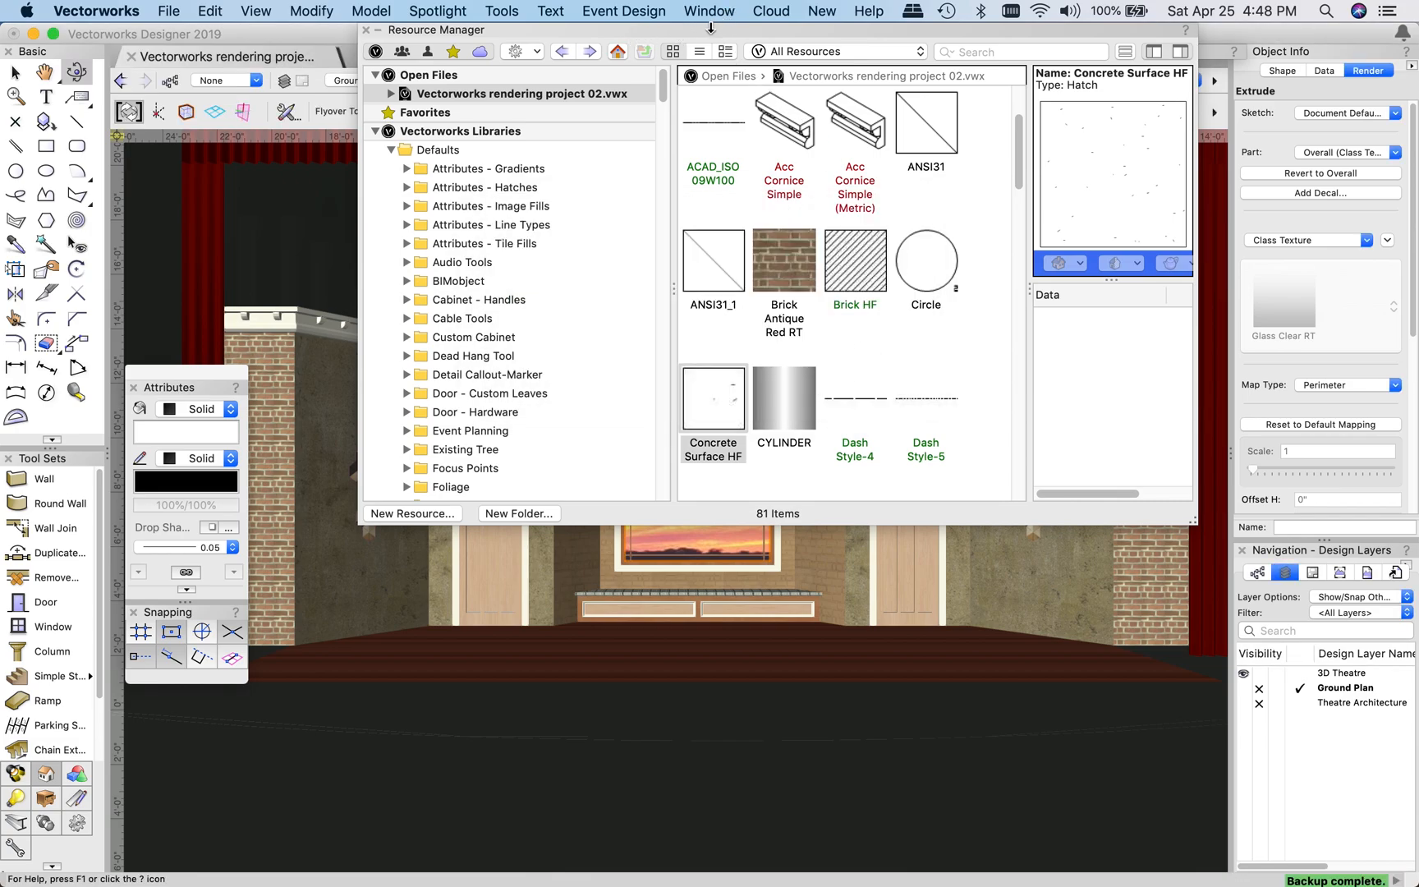
# Reposition the Resource Manager palette, toggle its automatic collapsing, and expand it again
pyautogui.moveTo(673, 29); pyautogui.dragTo(649, 29)
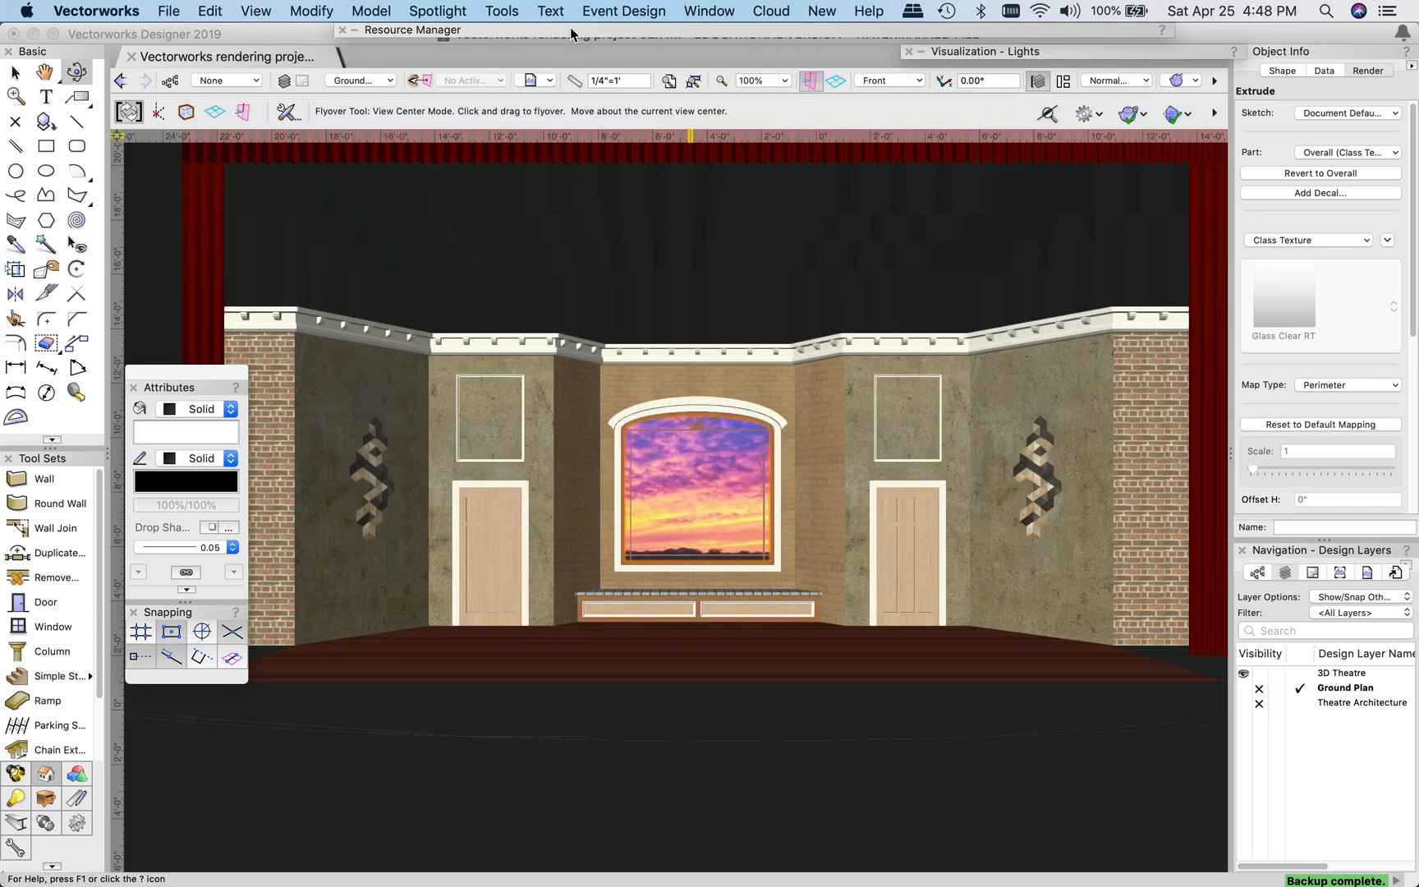
pyautogui.moveTo(572, 33)
pyautogui.moveTo(363, 36)
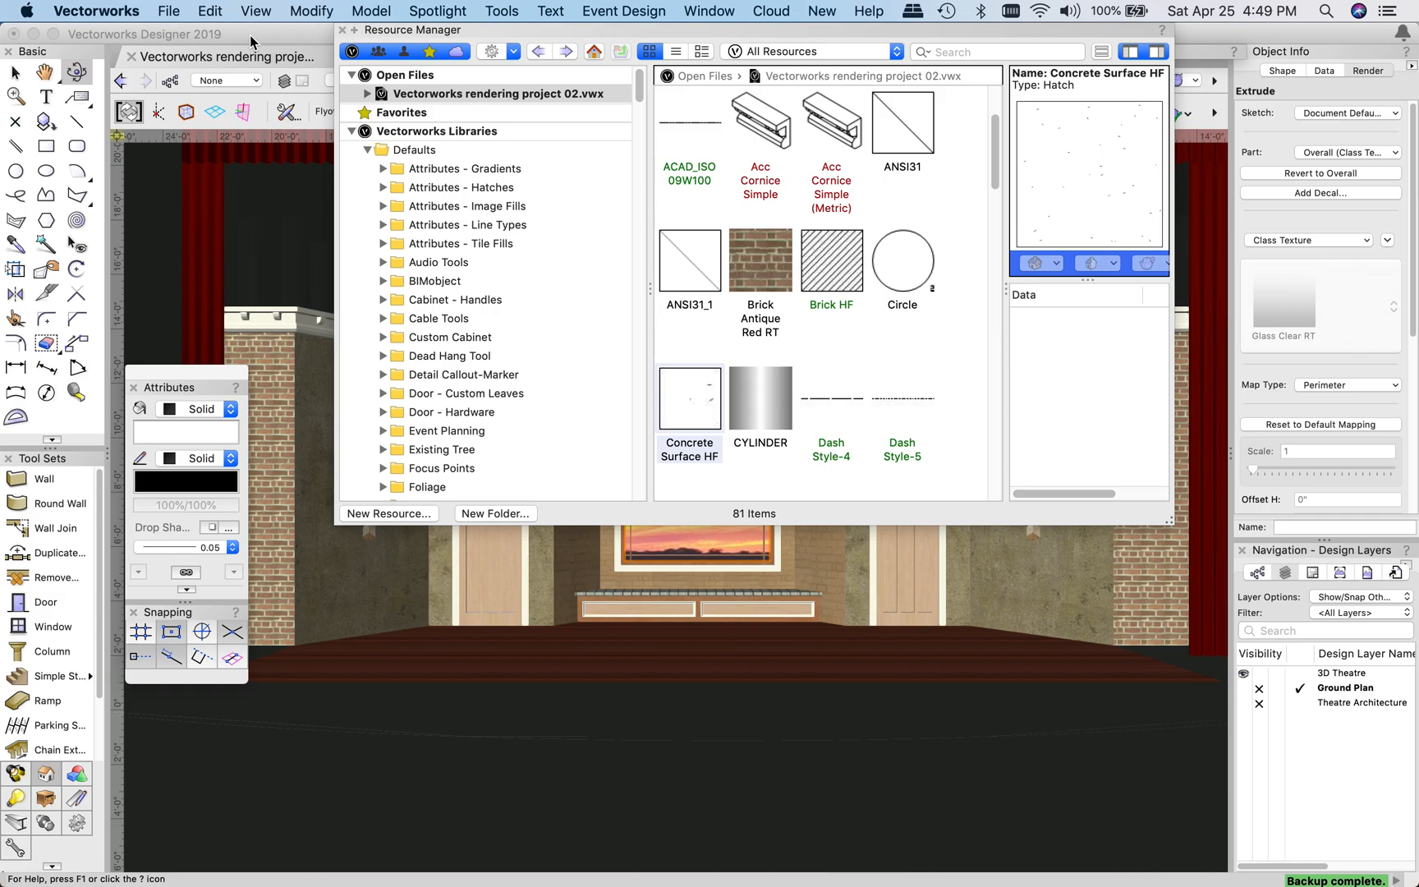
pyautogui.click(354, 30)
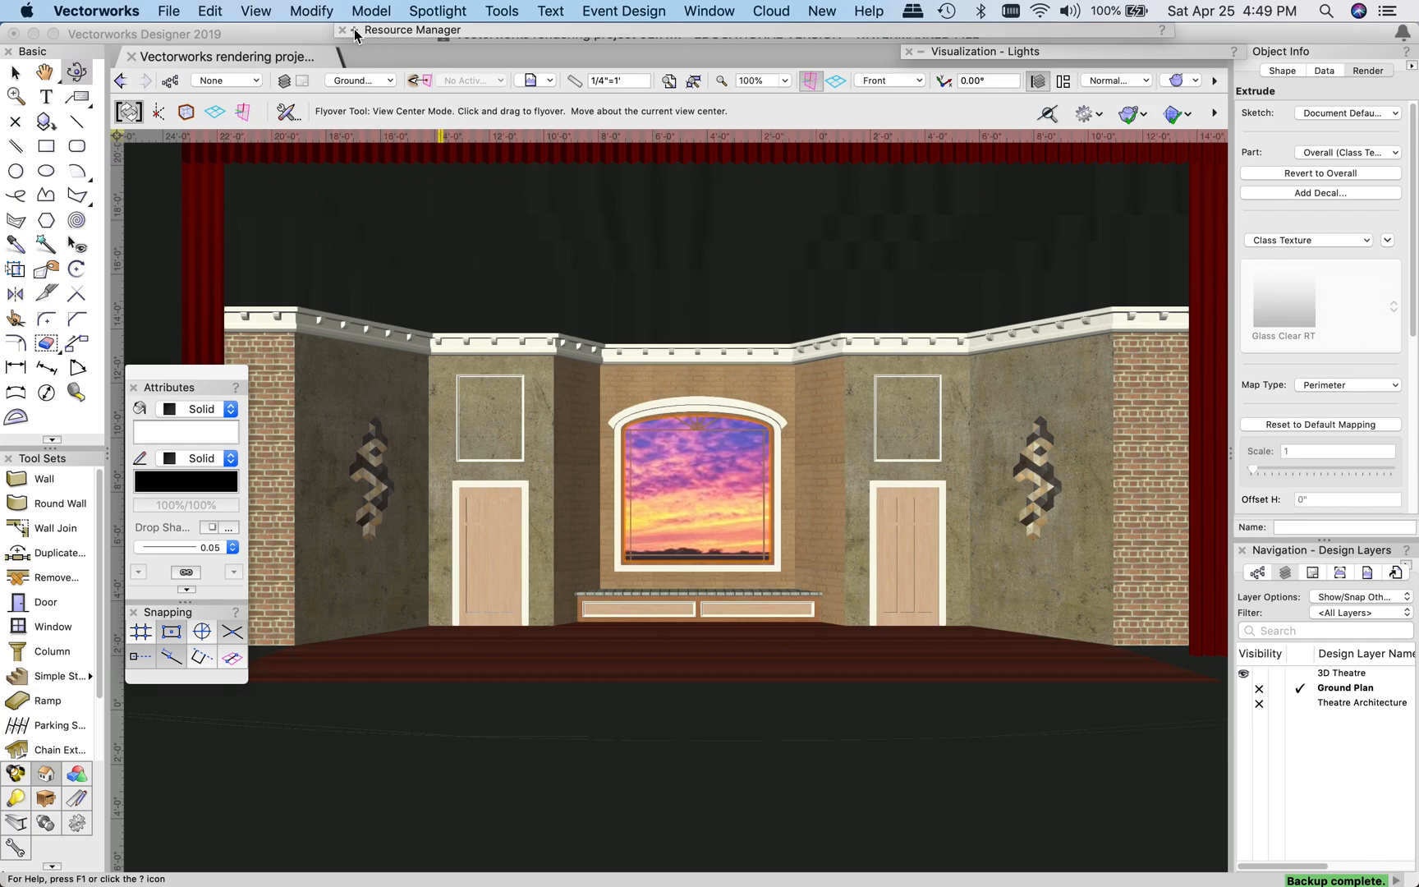
pyautogui.click(354, 31)
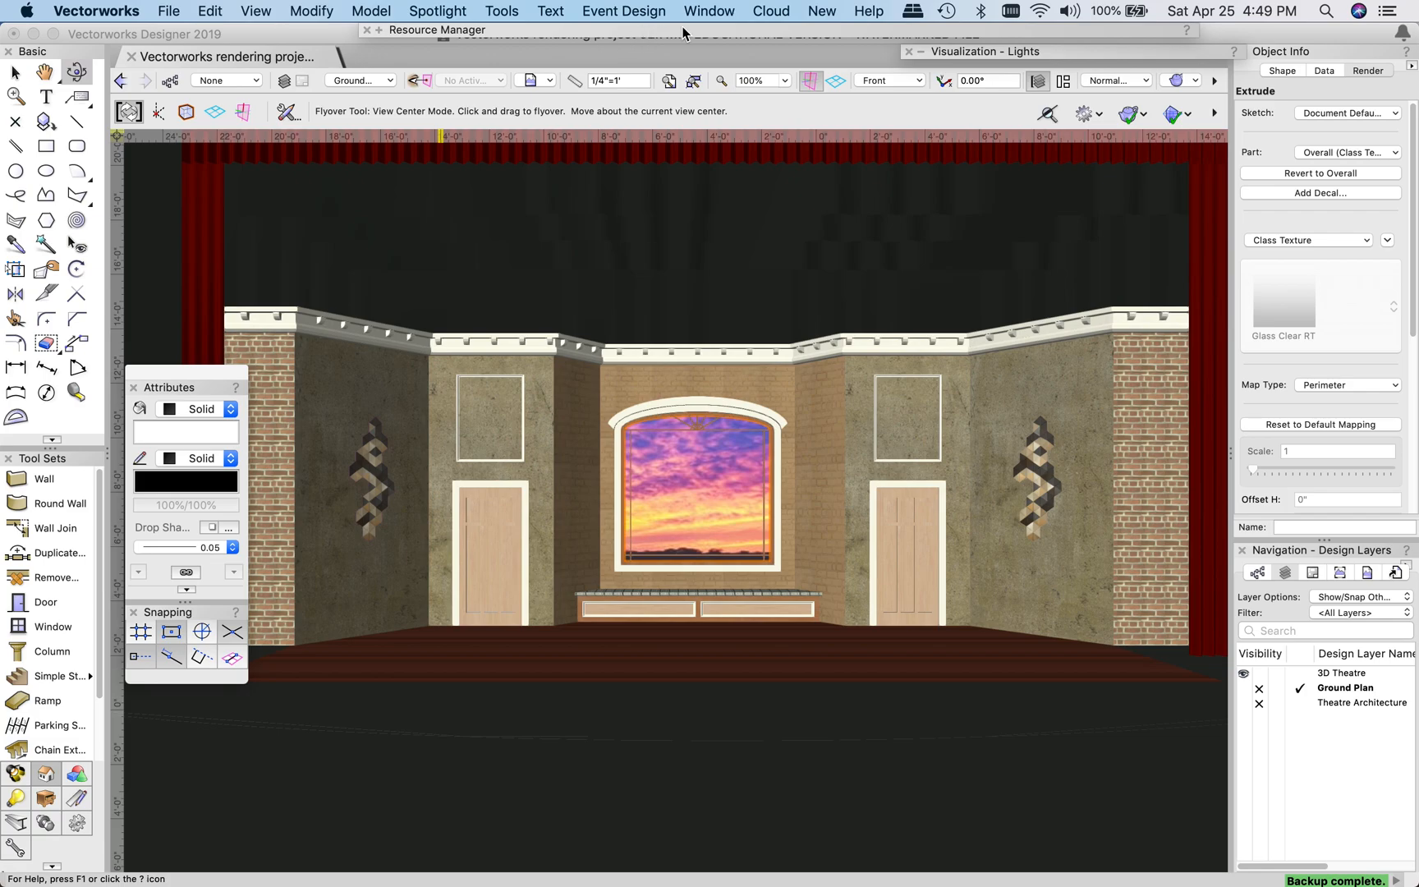
pyautogui.moveTo(682, 33)
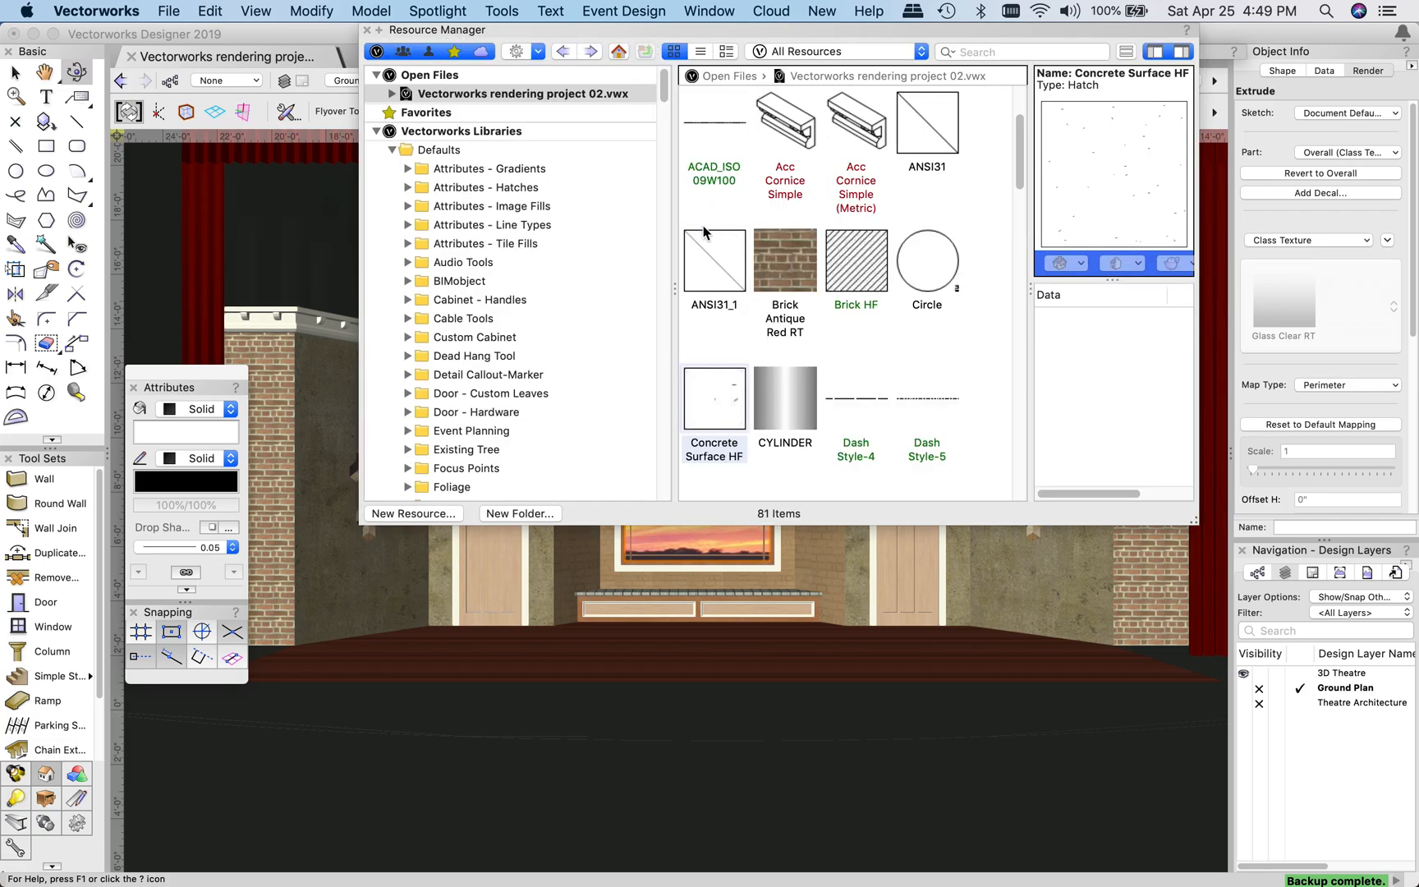
# Collapse the Defaults folder and look over the main folders of the Vectorworks Libraries
pyautogui.click(392, 150)
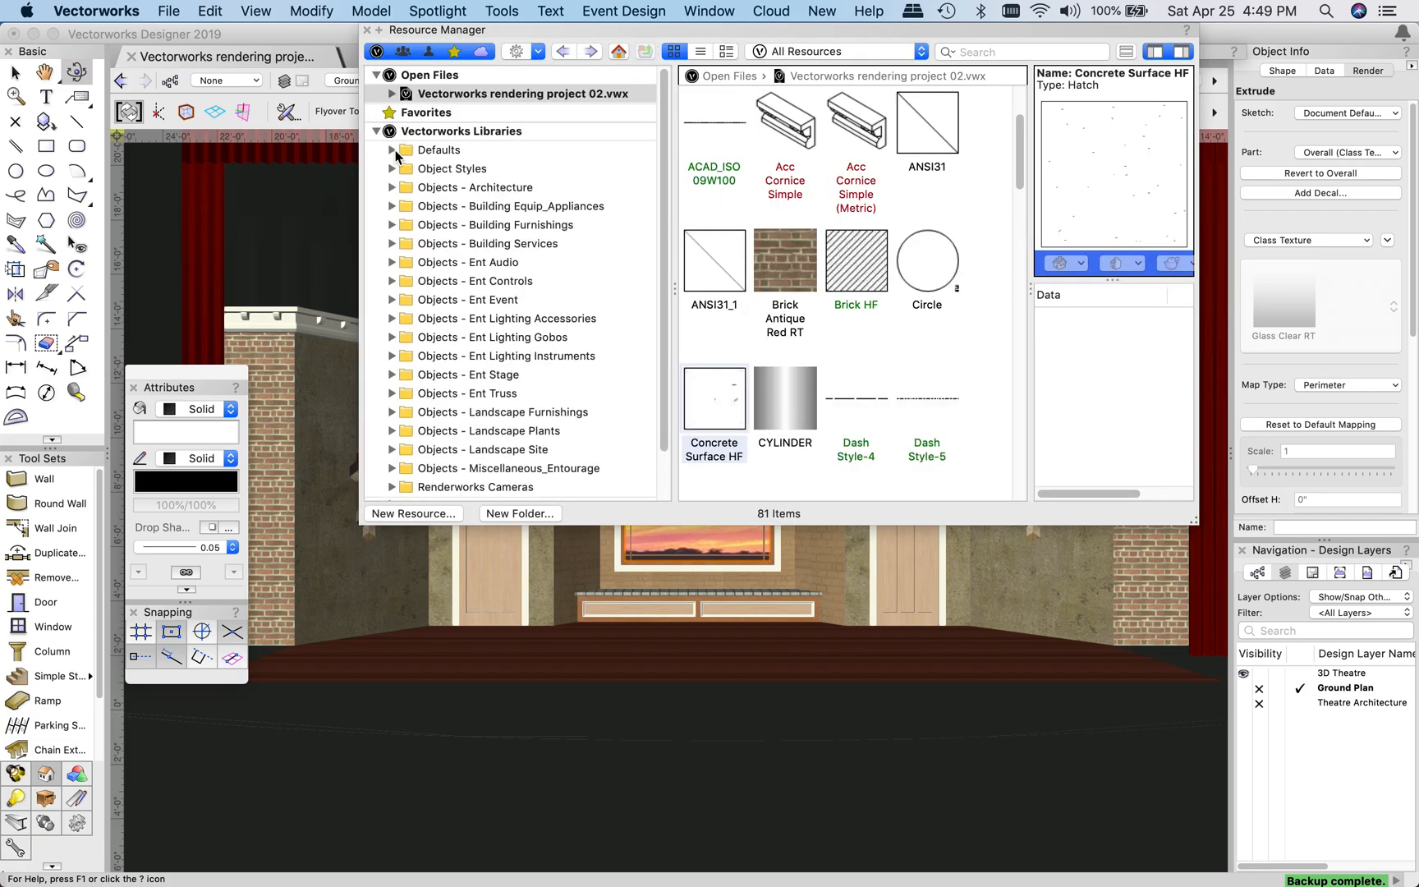
pyautogui.scroll(-3, 464, 261)
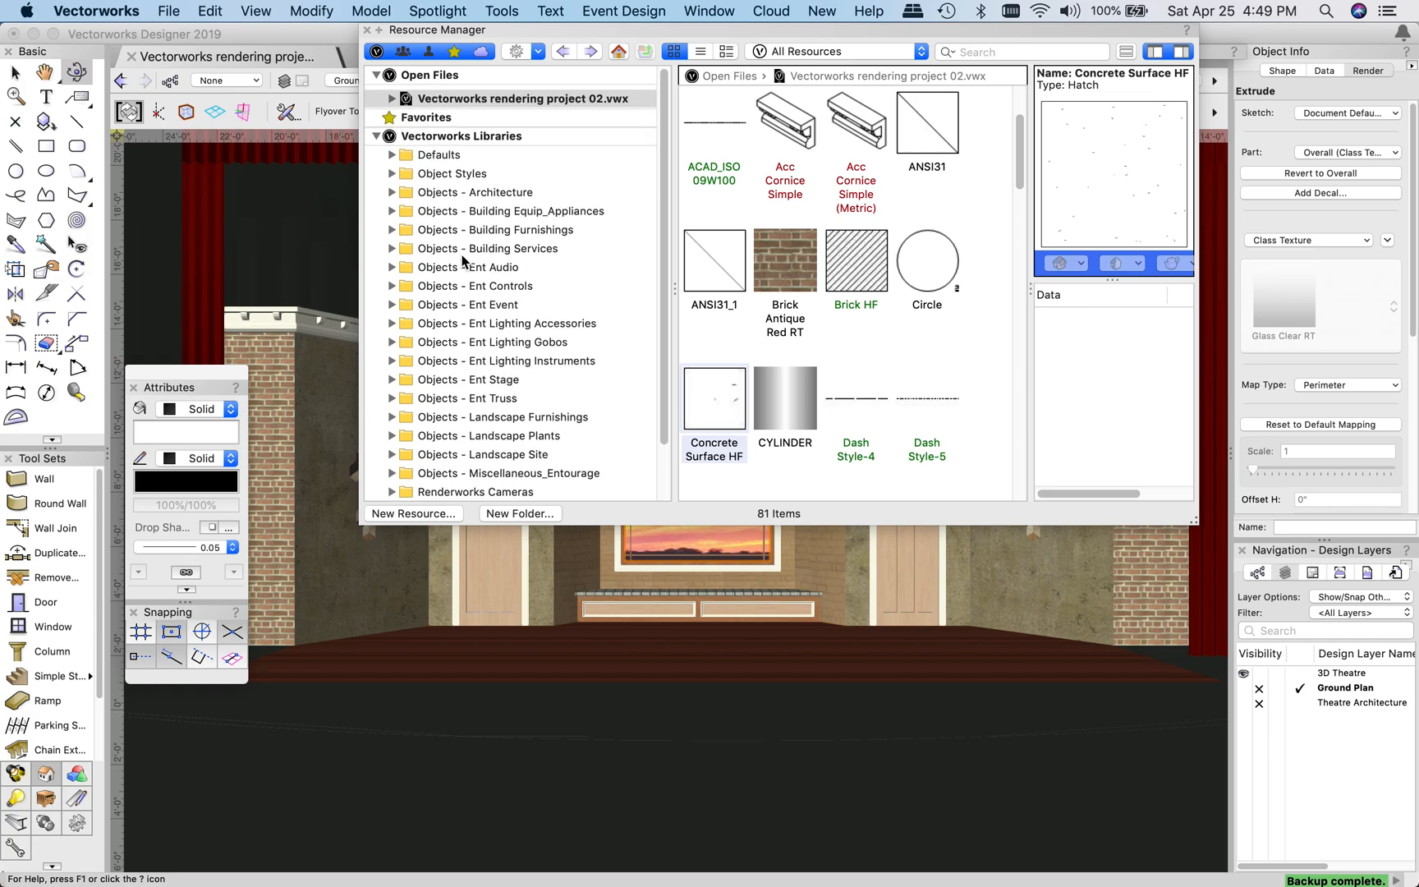
pyautogui.scroll(3, 464, 261)
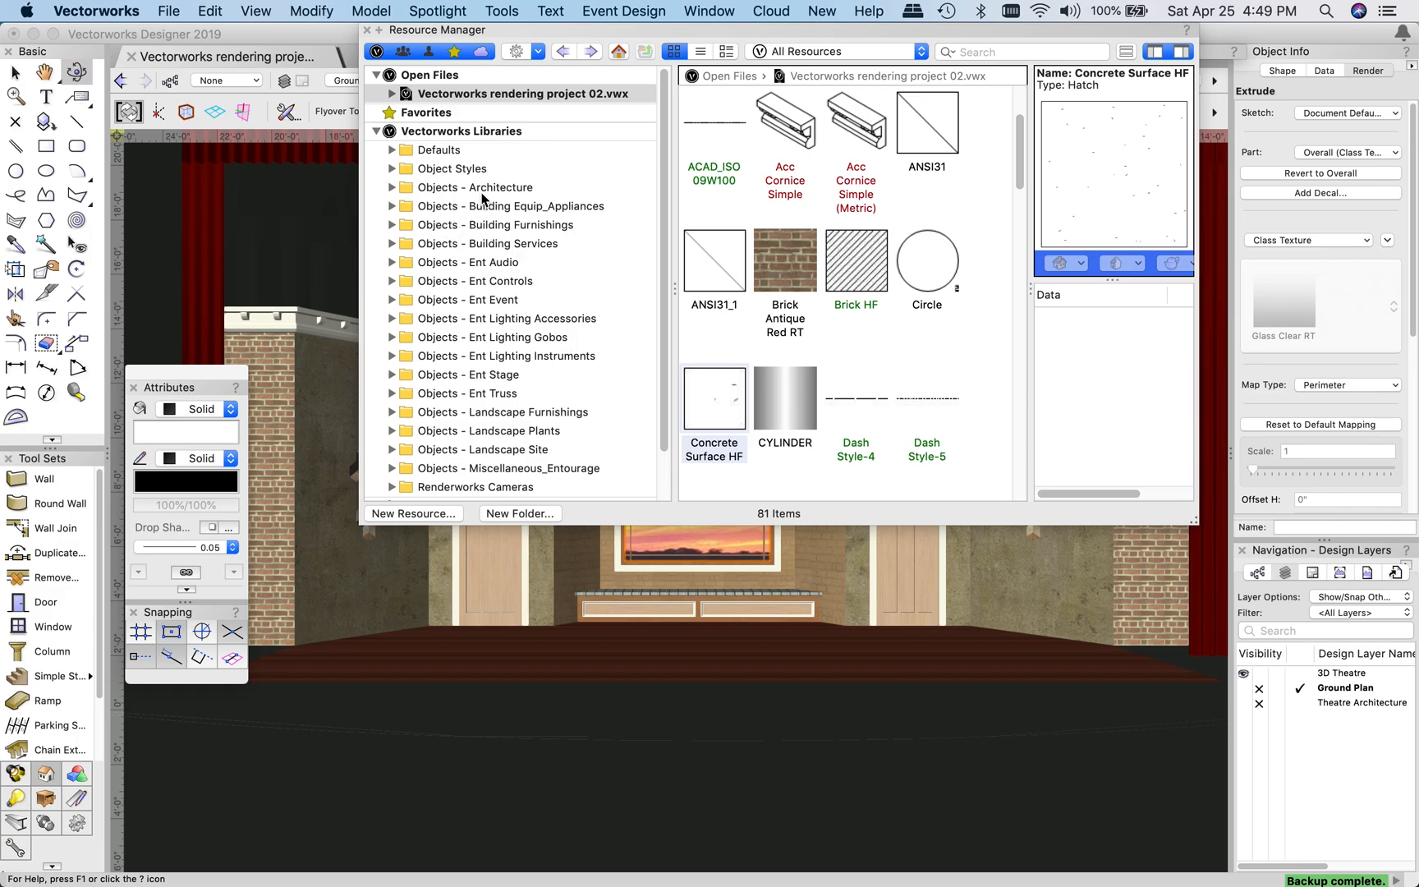
# Expand the Objects - Architecture library folder, look through its files, and collapse the folder again
pyautogui.click(392, 188)
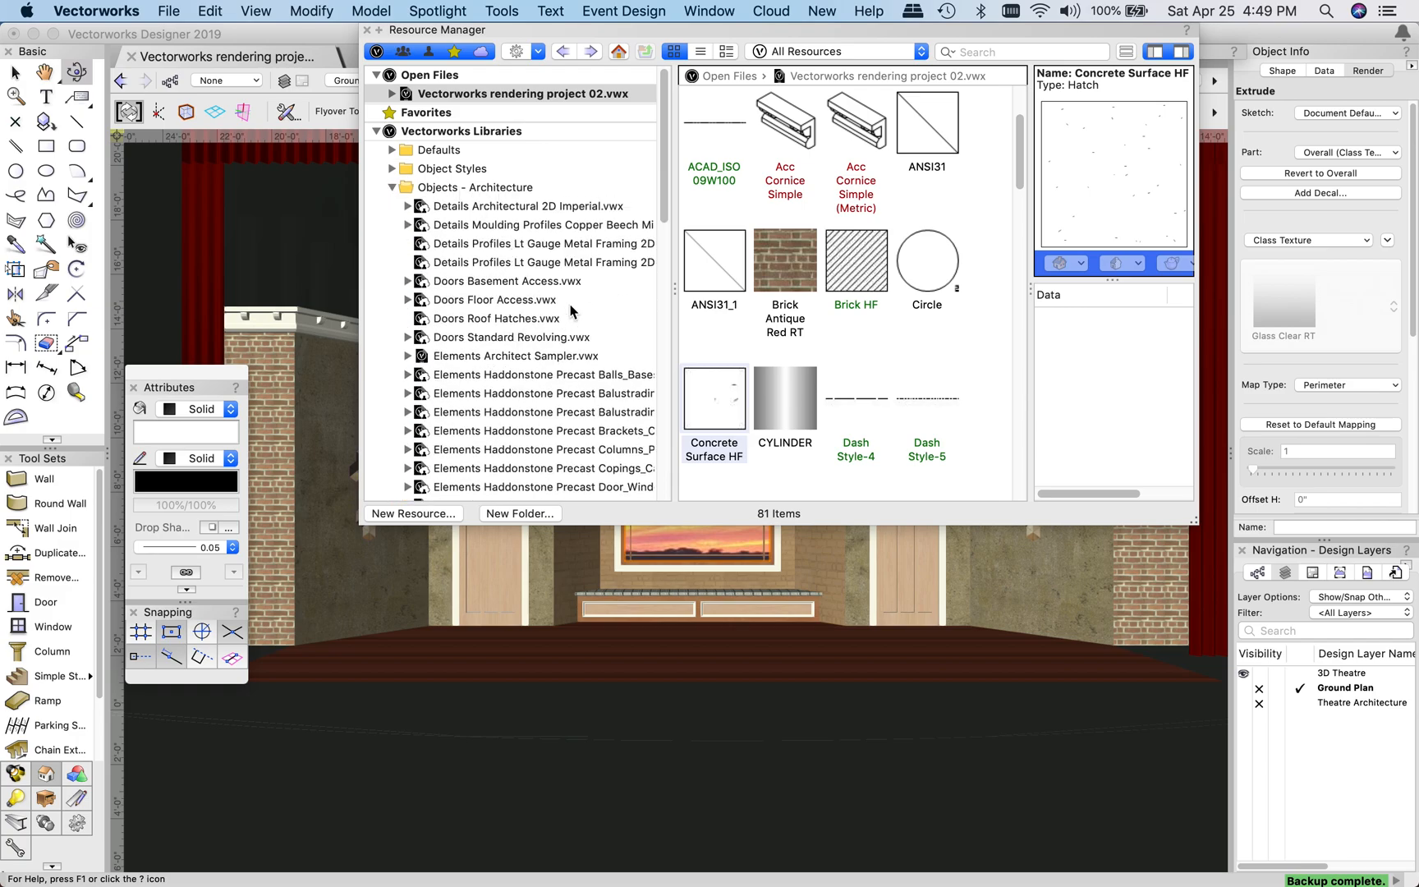
pyautogui.scroll(-3, 543, 259)
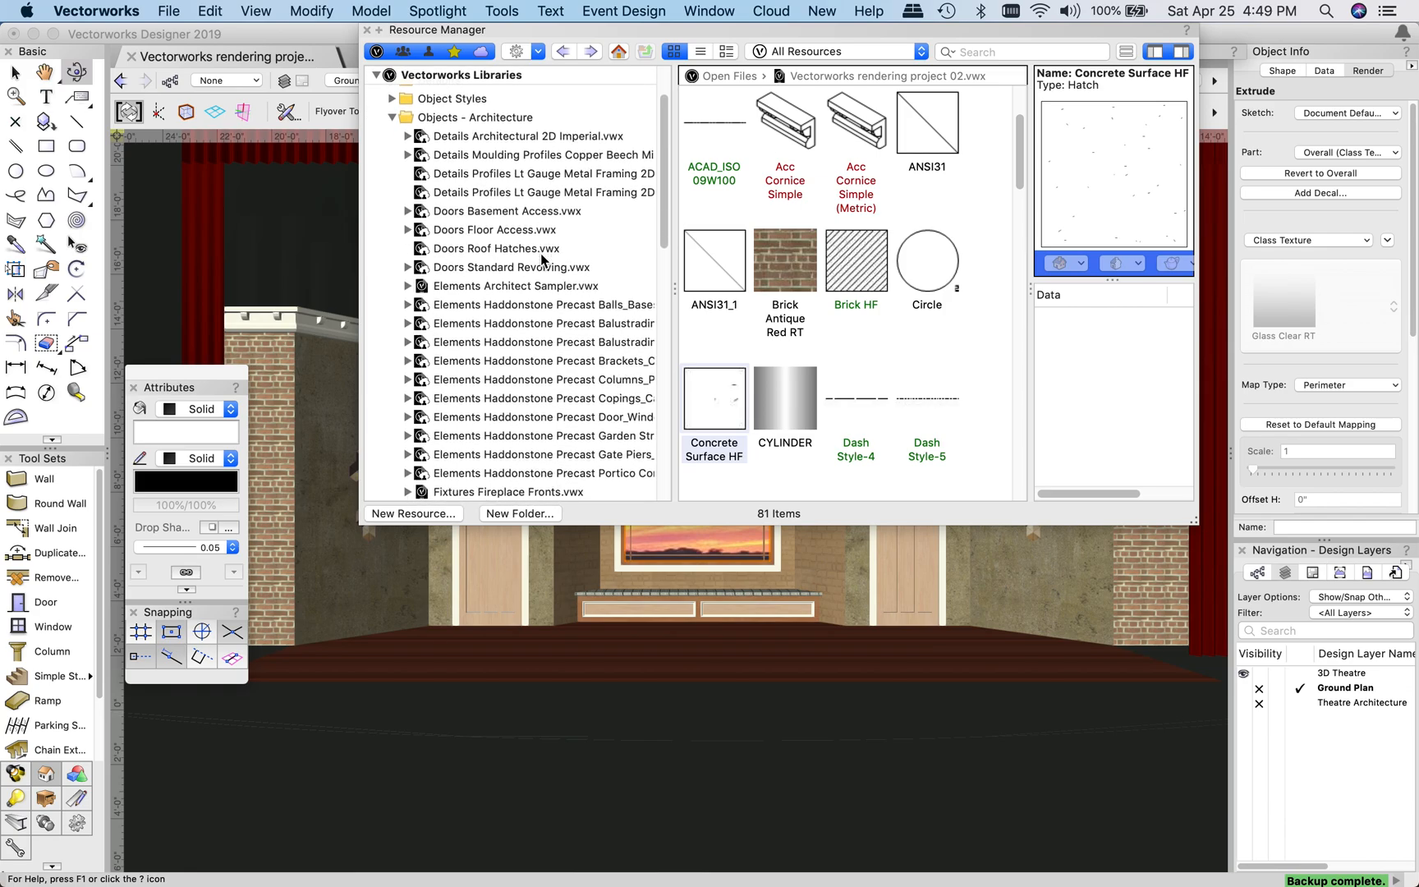
pyautogui.scroll(-20, 485, 222)
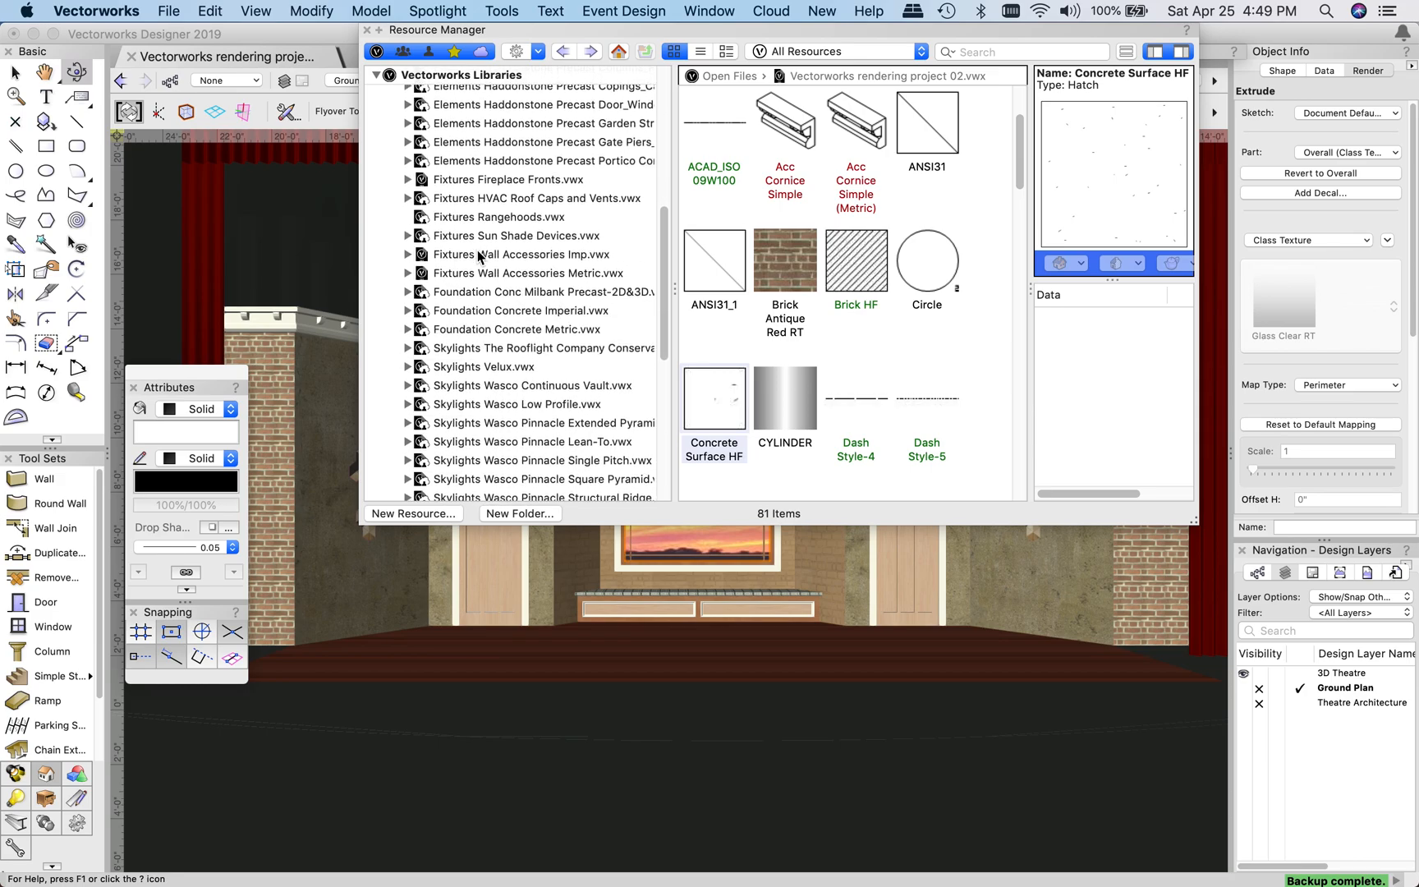
pyautogui.scroll(-5, 476, 258)
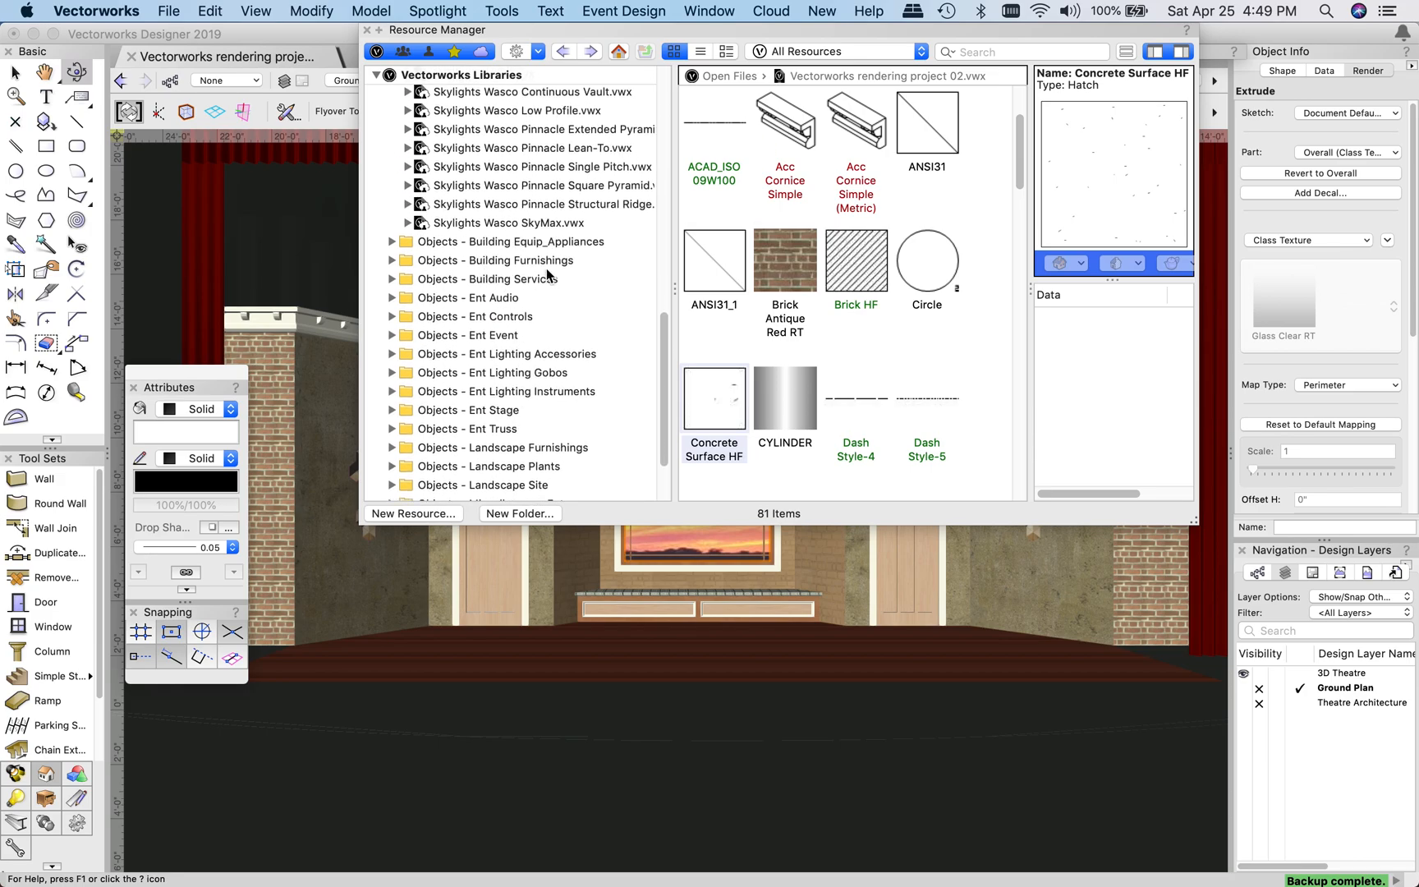
pyautogui.scroll(-3, 547, 275)
pyautogui.scroll(-1, 547, 275)
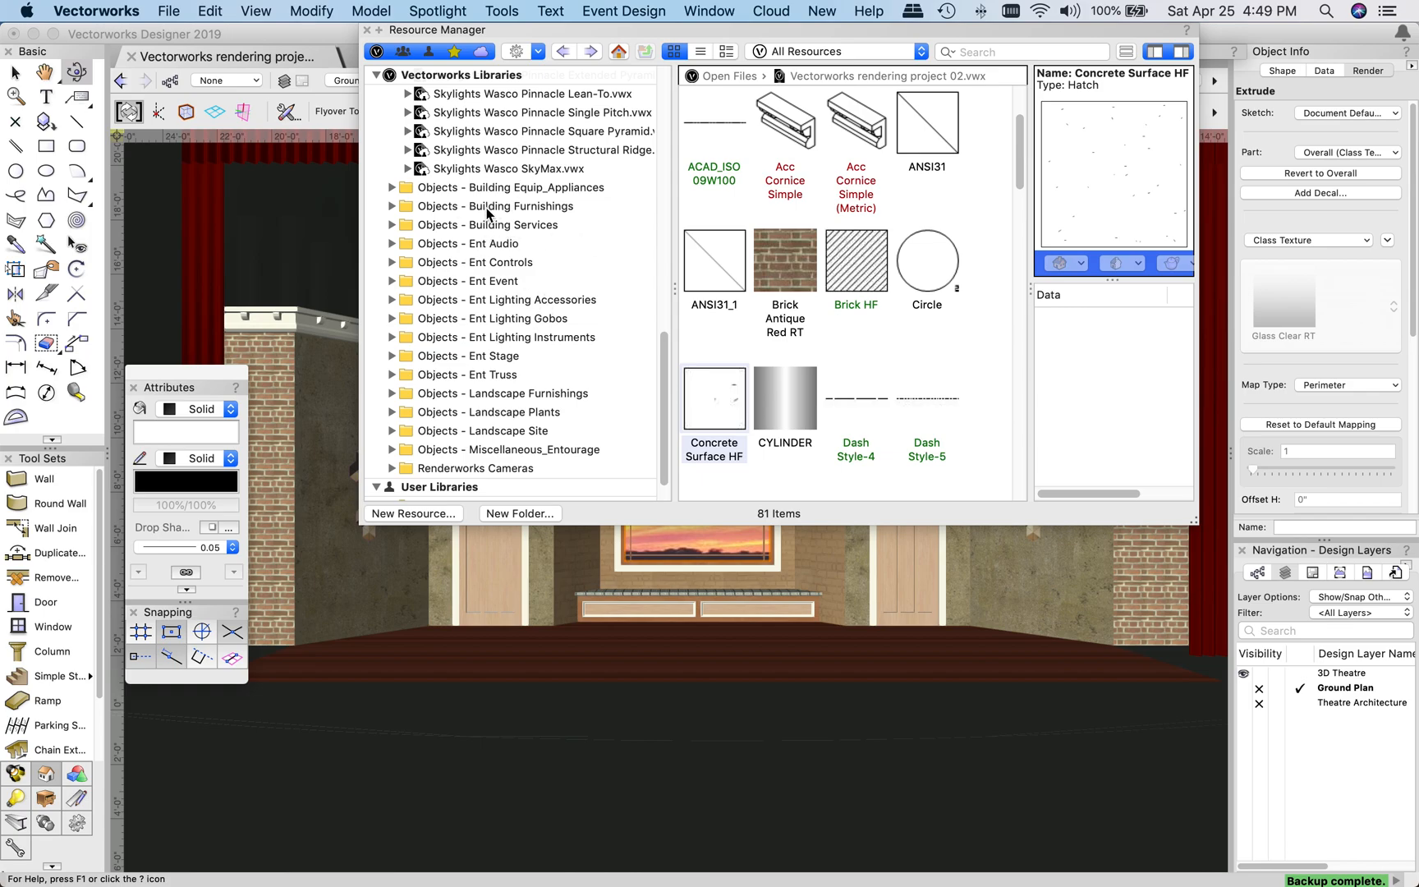
pyautogui.scroll(10, 622, 327)
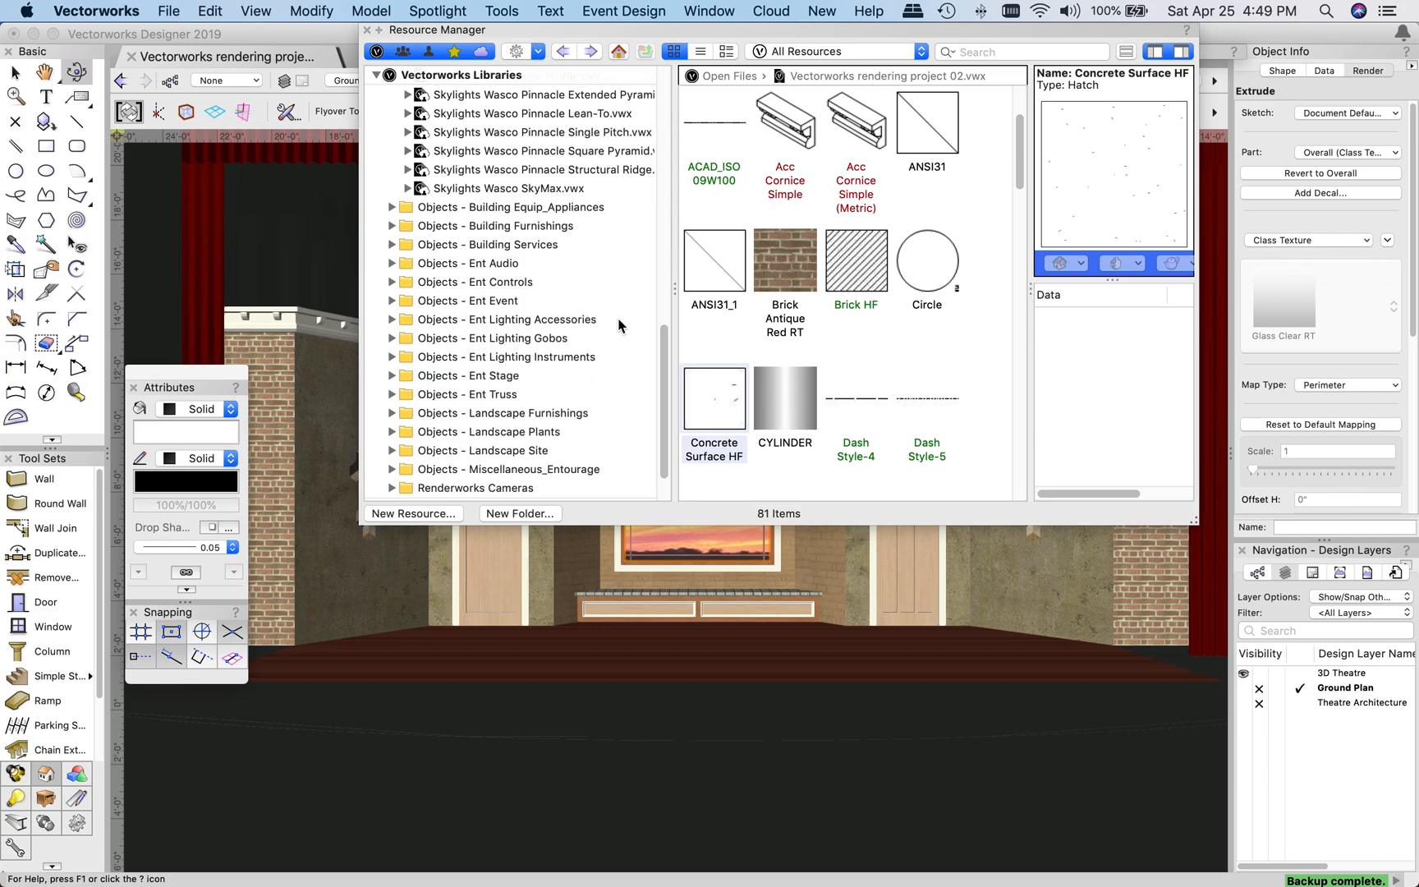
pyautogui.scroll(8, 444, 165)
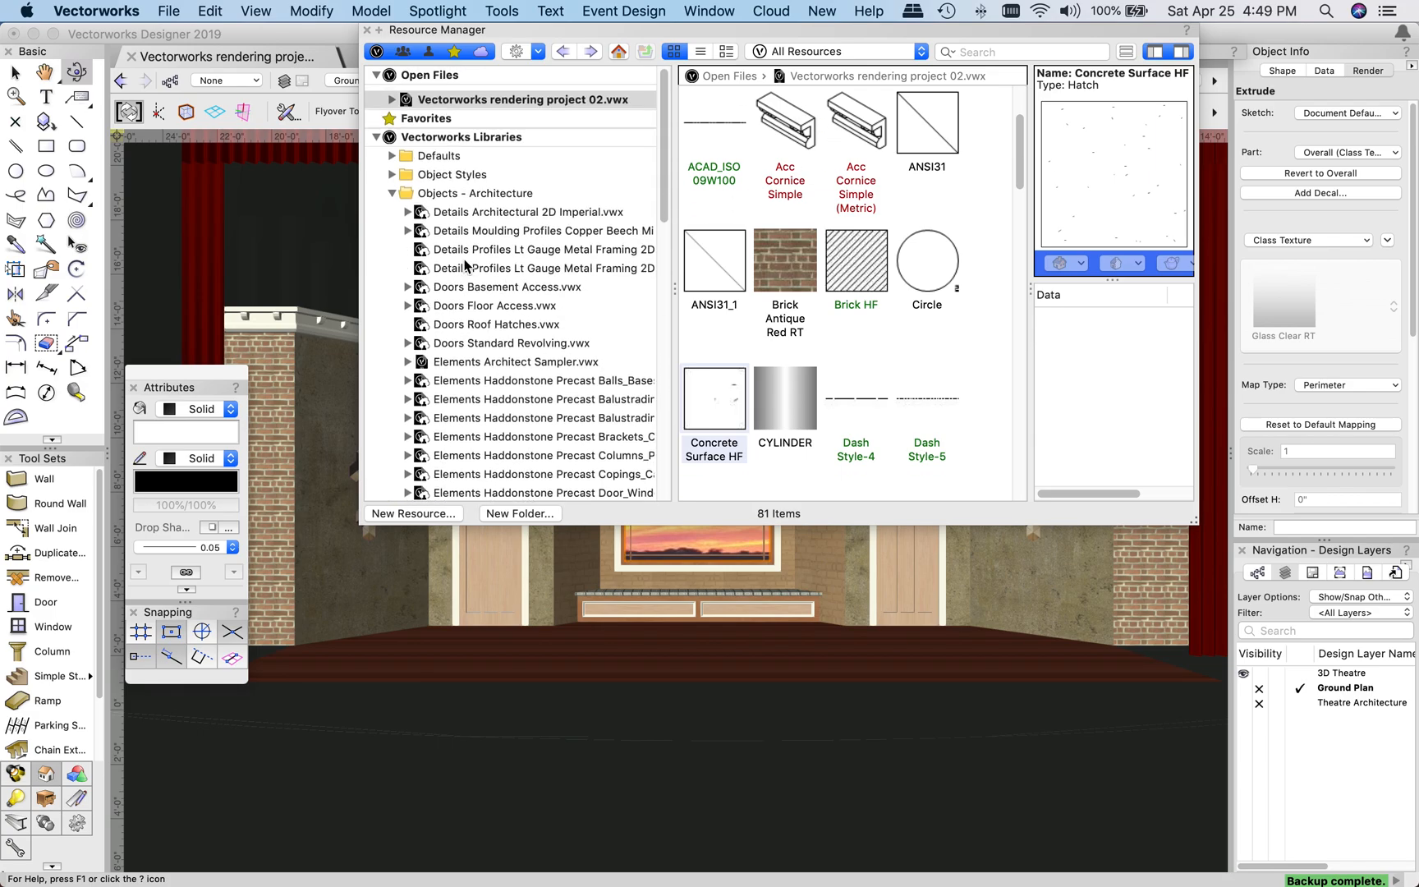
pyautogui.click(393, 188)
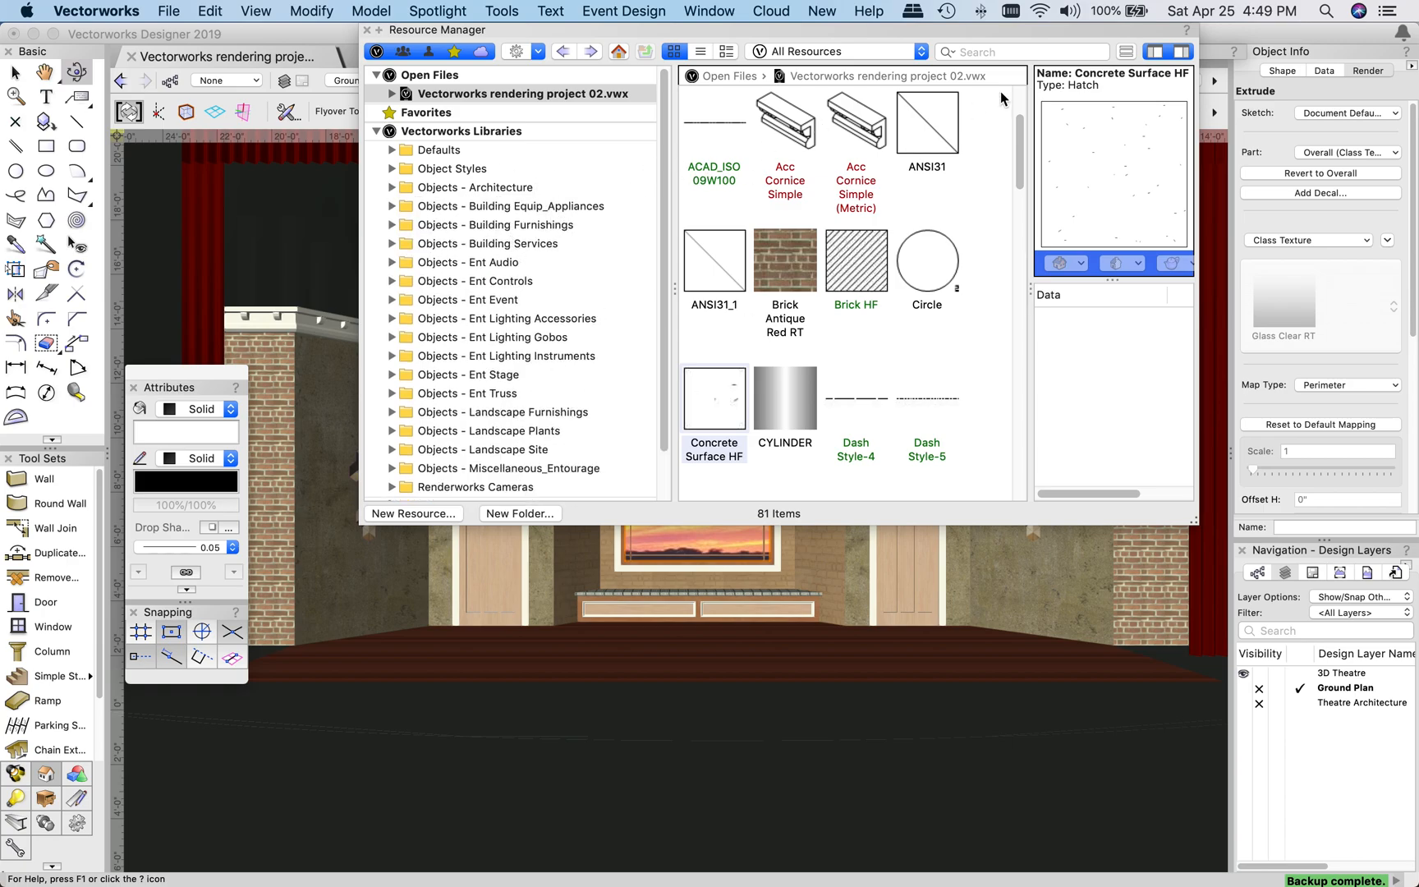
# Search all resource libraries for "human" and look through the human figure symbols
pyautogui.click(1025, 52)
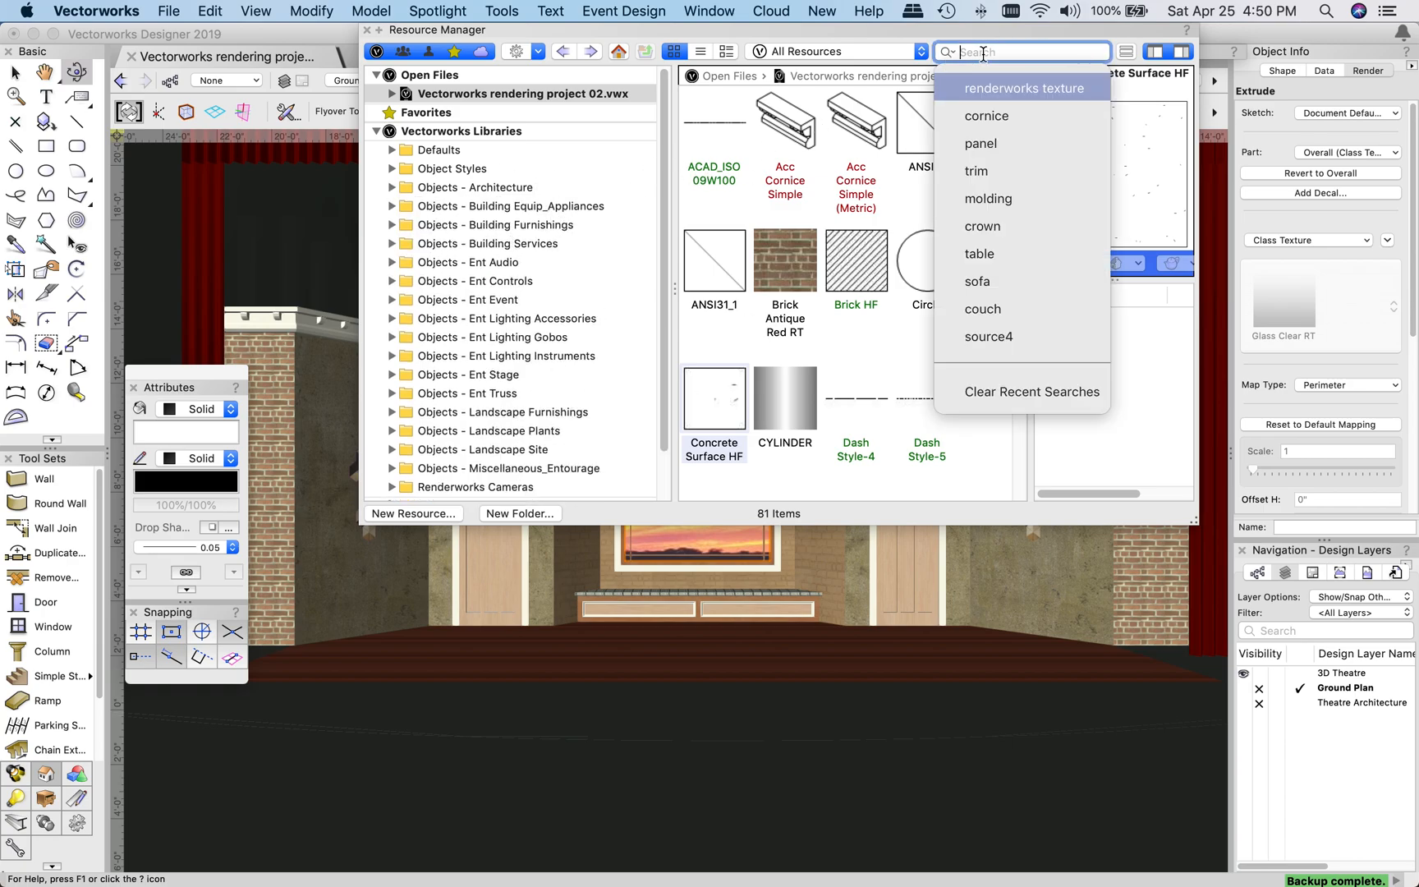
pyautogui.write('human')
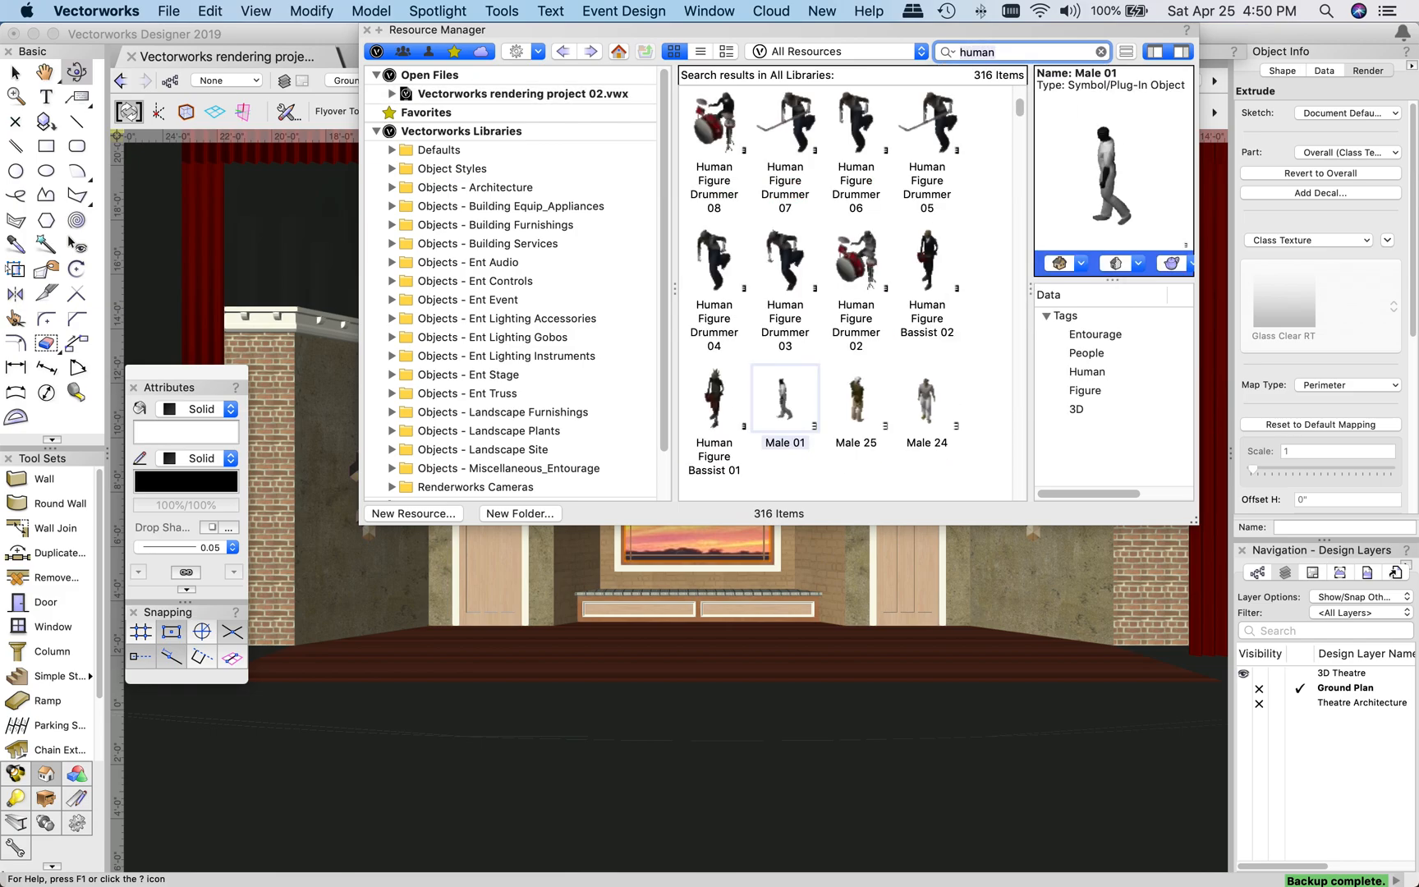
pyautogui.scroll(3, 933, 212)
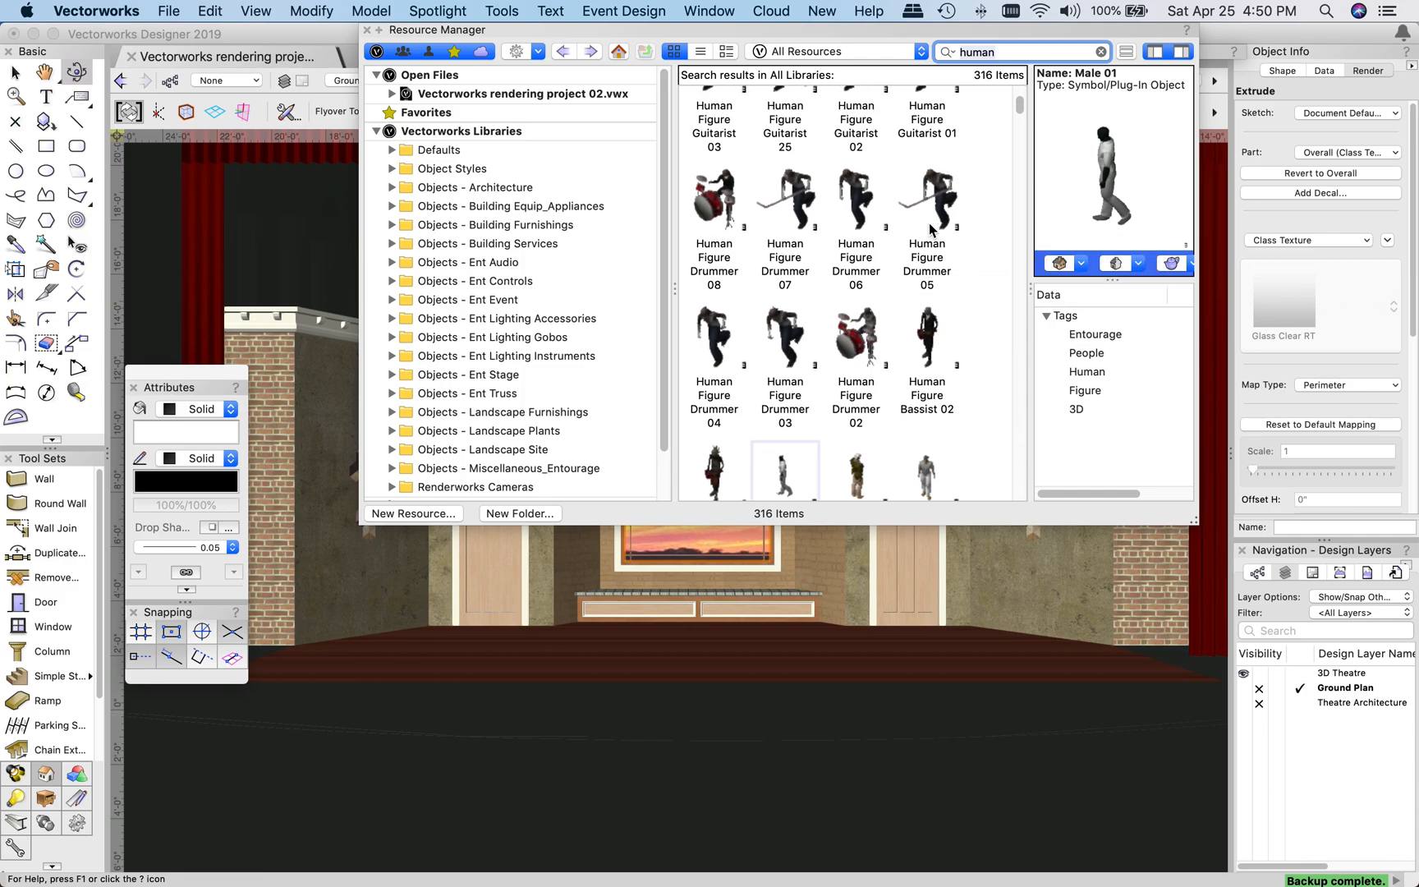
pyautogui.scroll(2, 932, 206)
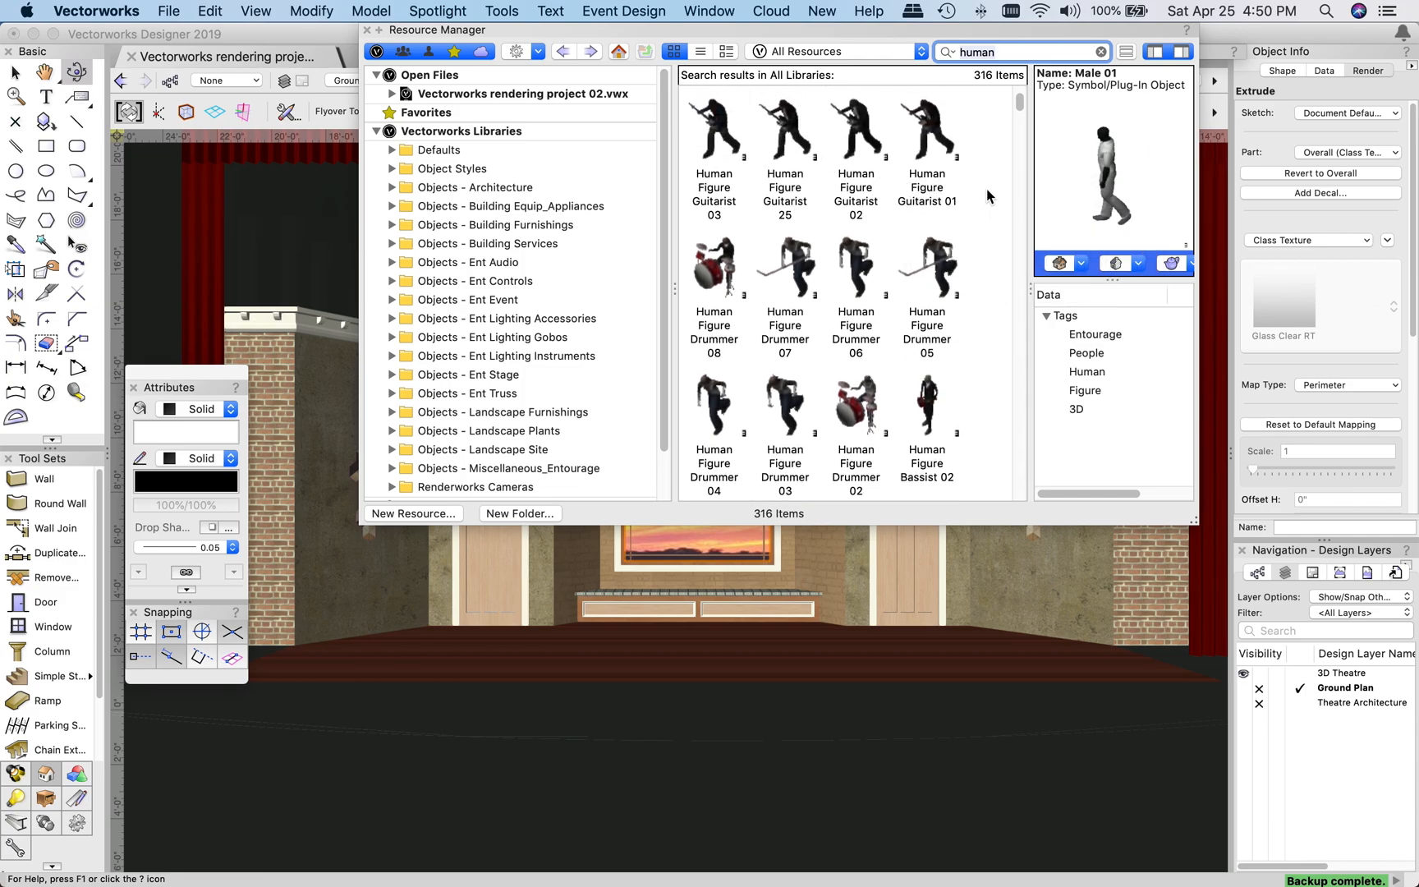
pyautogui.scroll(4, 987, 190)
pyautogui.click(1005, 52)
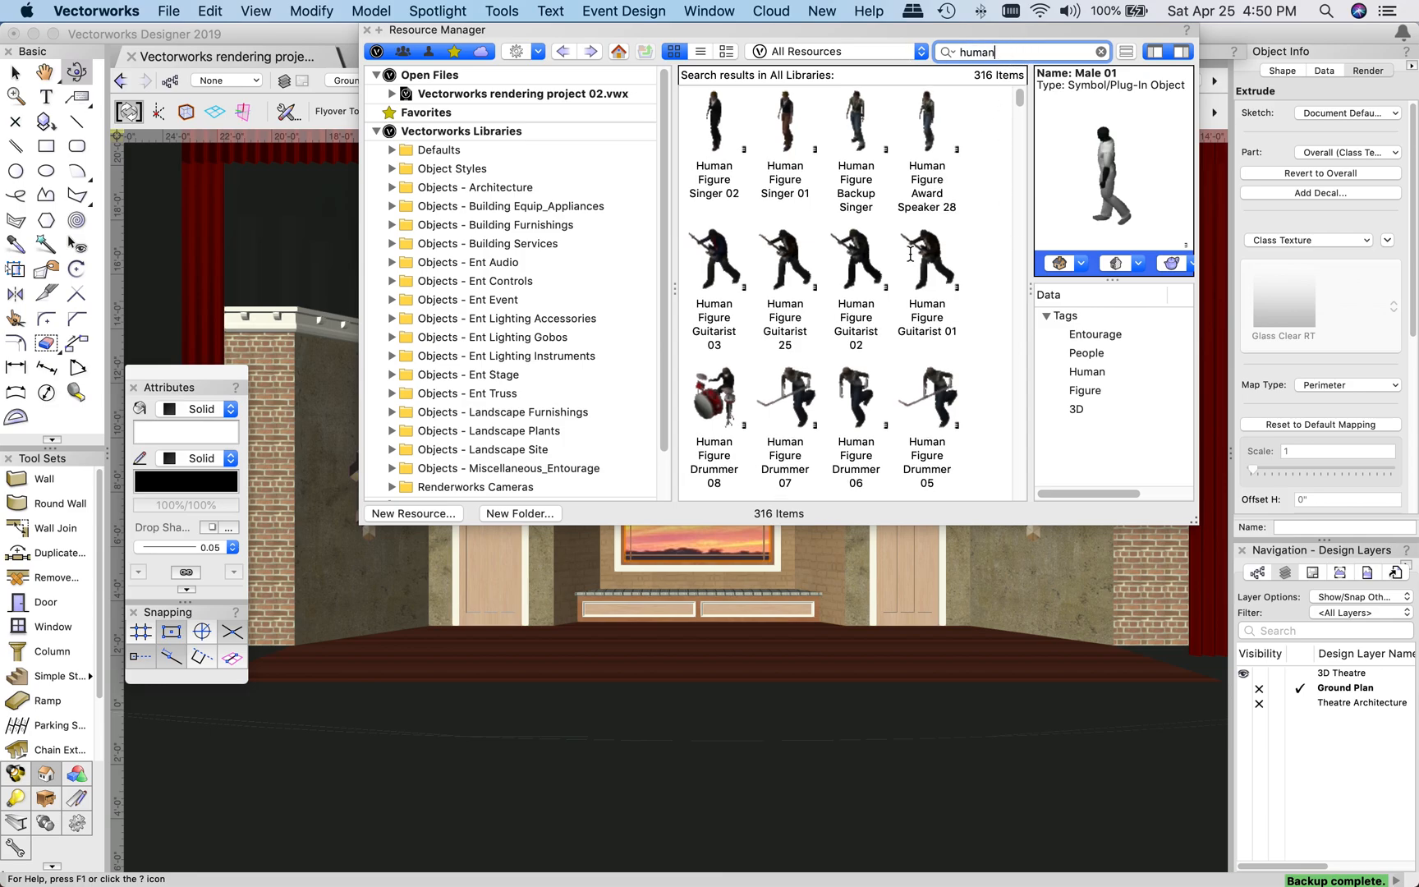
pyautogui.scroll(-10, 809, 219)
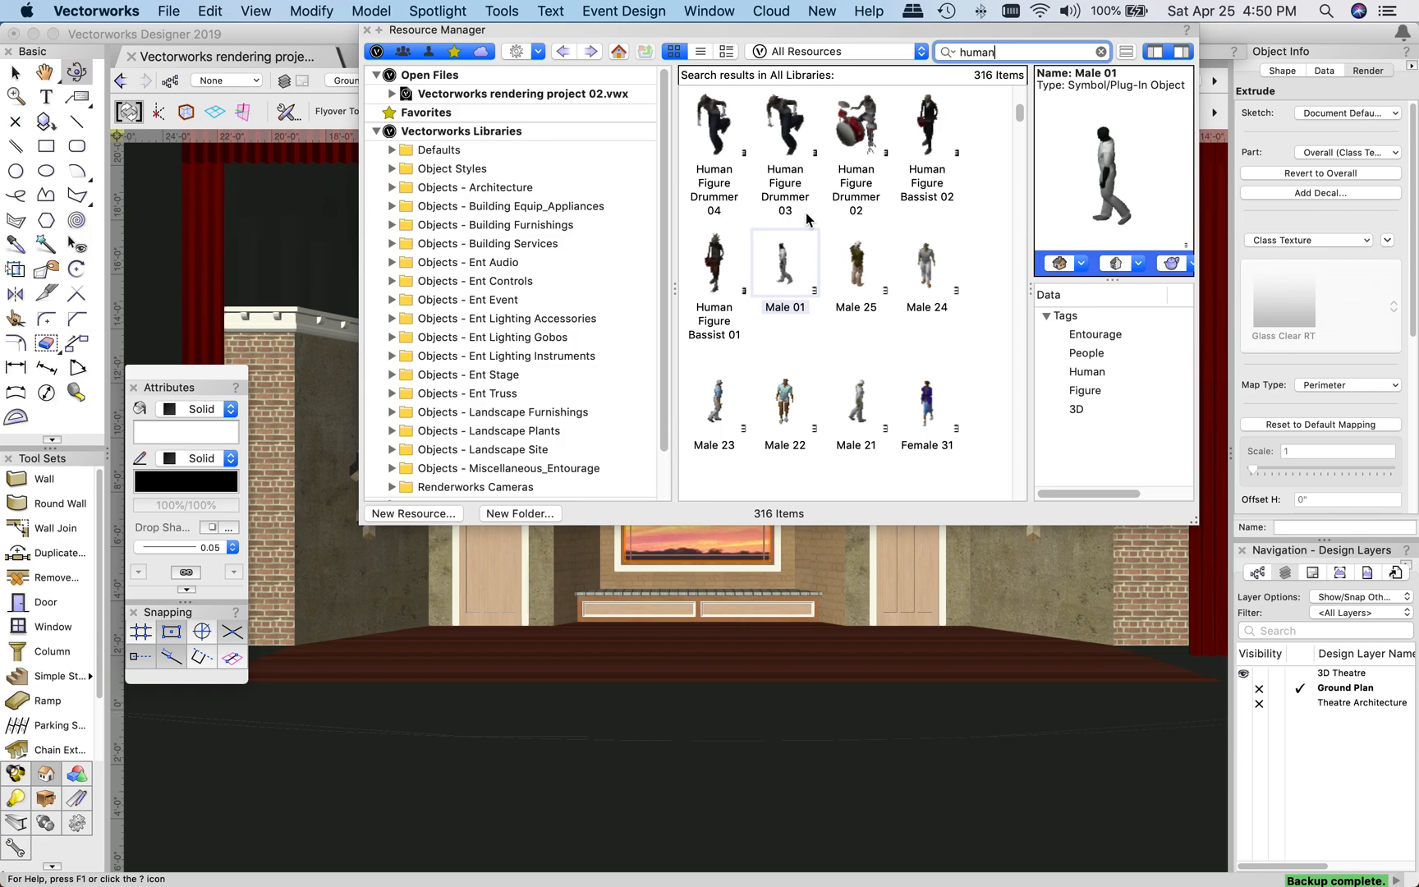
pyautogui.scroll(-4, 809, 219)
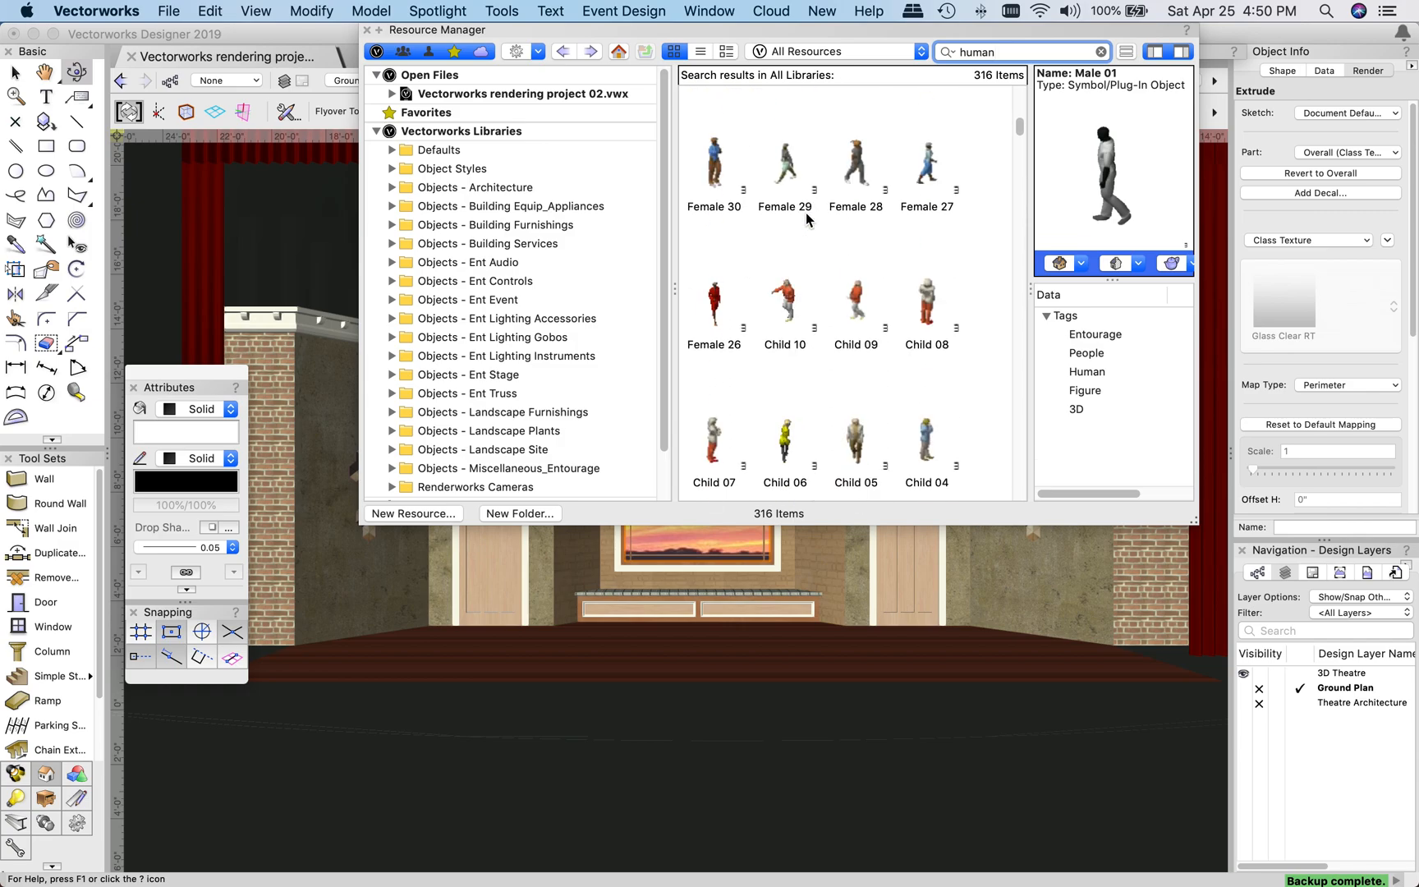
pyautogui.scroll(-8, 809, 220)
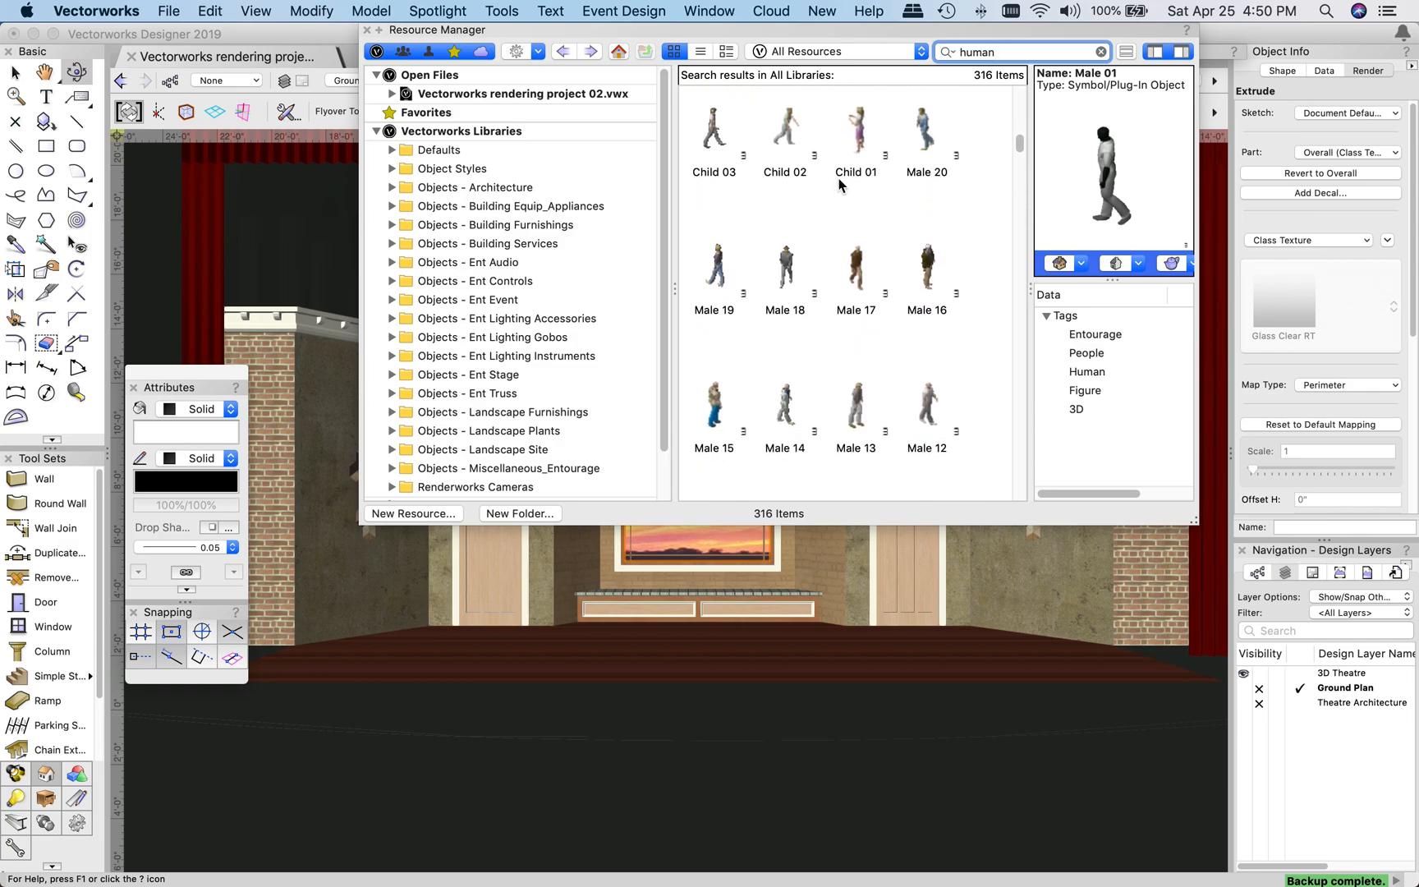
pyautogui.scroll(-5, 819, 239)
pyautogui.scroll(-4, 820, 239)
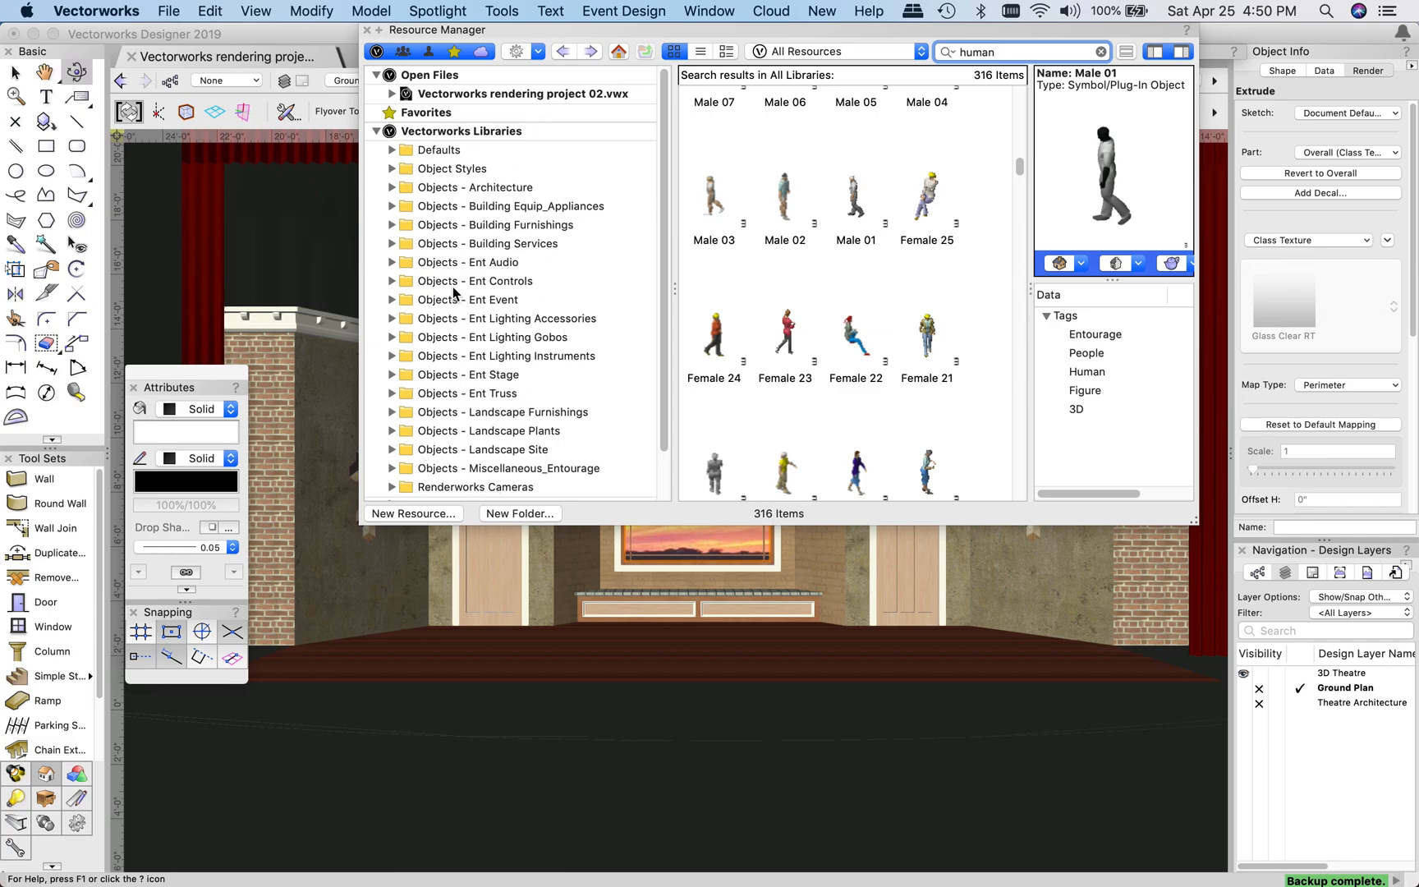
# View the 3D Symbols folder of Entourage Figures.vwx, under Objects - Miscellaneous_Entourage, Entourage People, Legacy Human Figures
pyautogui.scroll(-3, 490, 367)
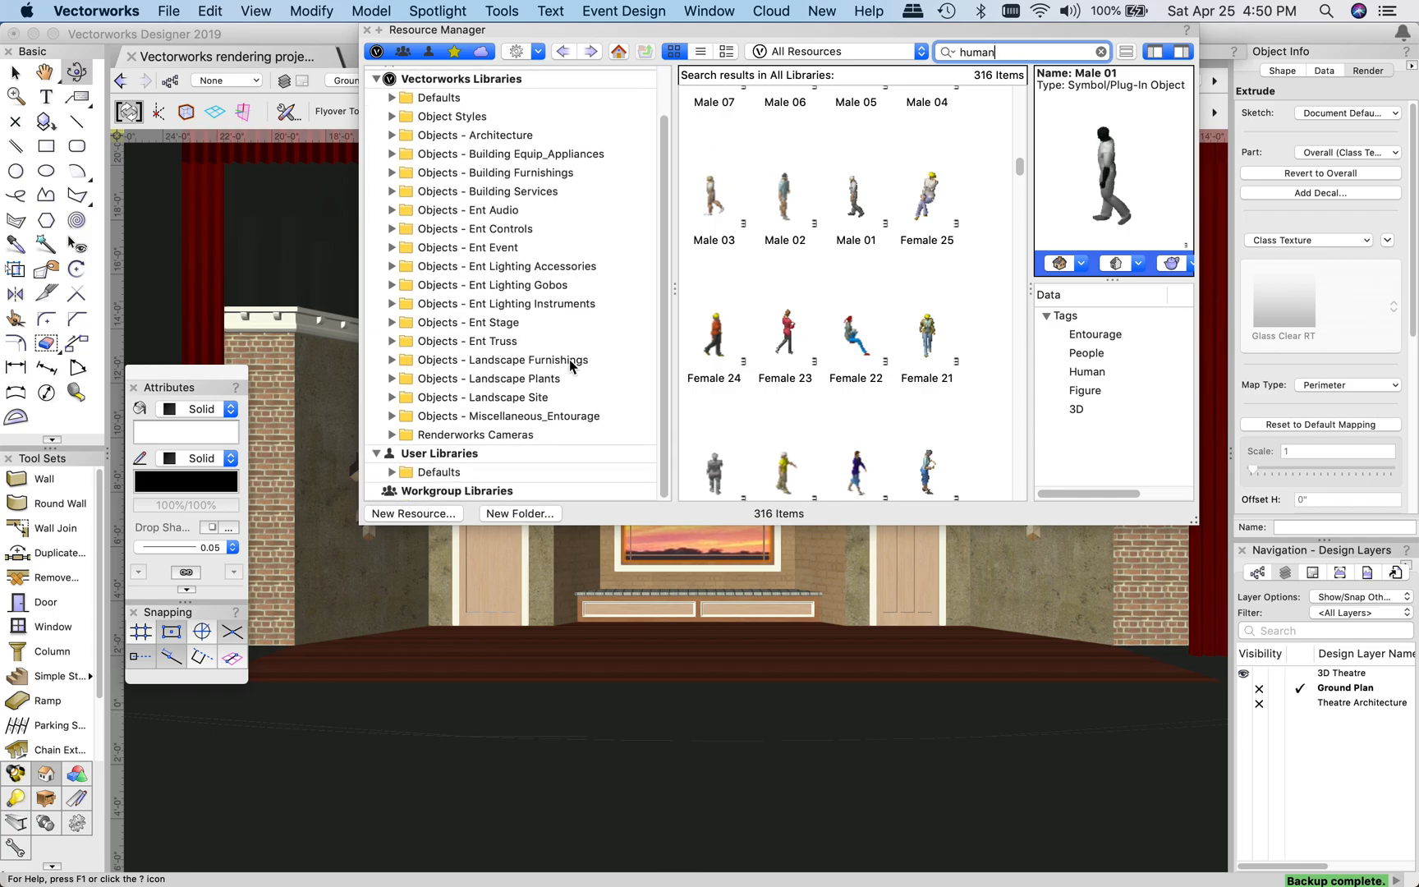
pyautogui.click(392, 416)
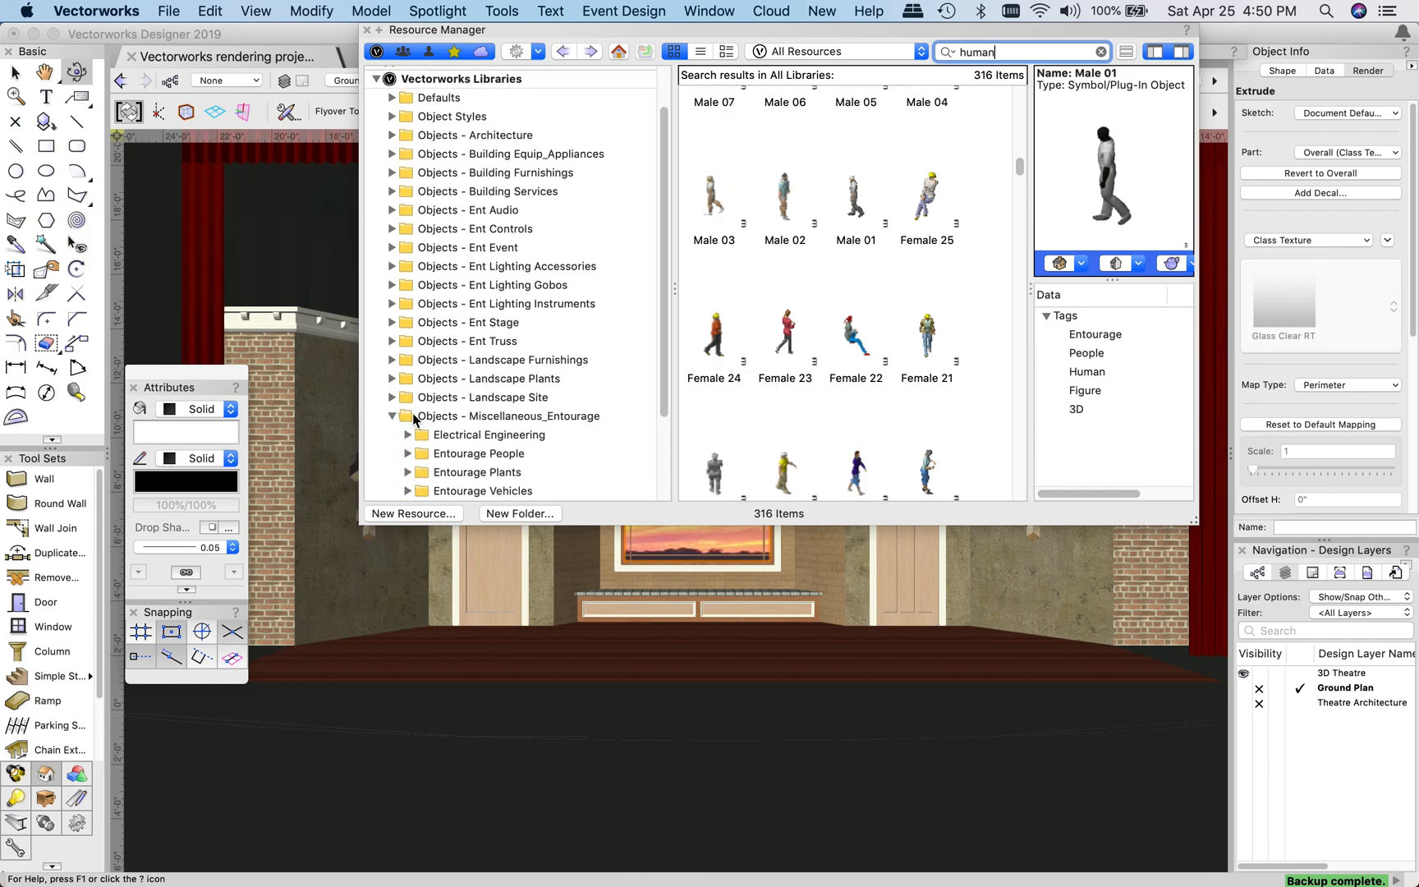
pyautogui.scroll(-3, 476, 345)
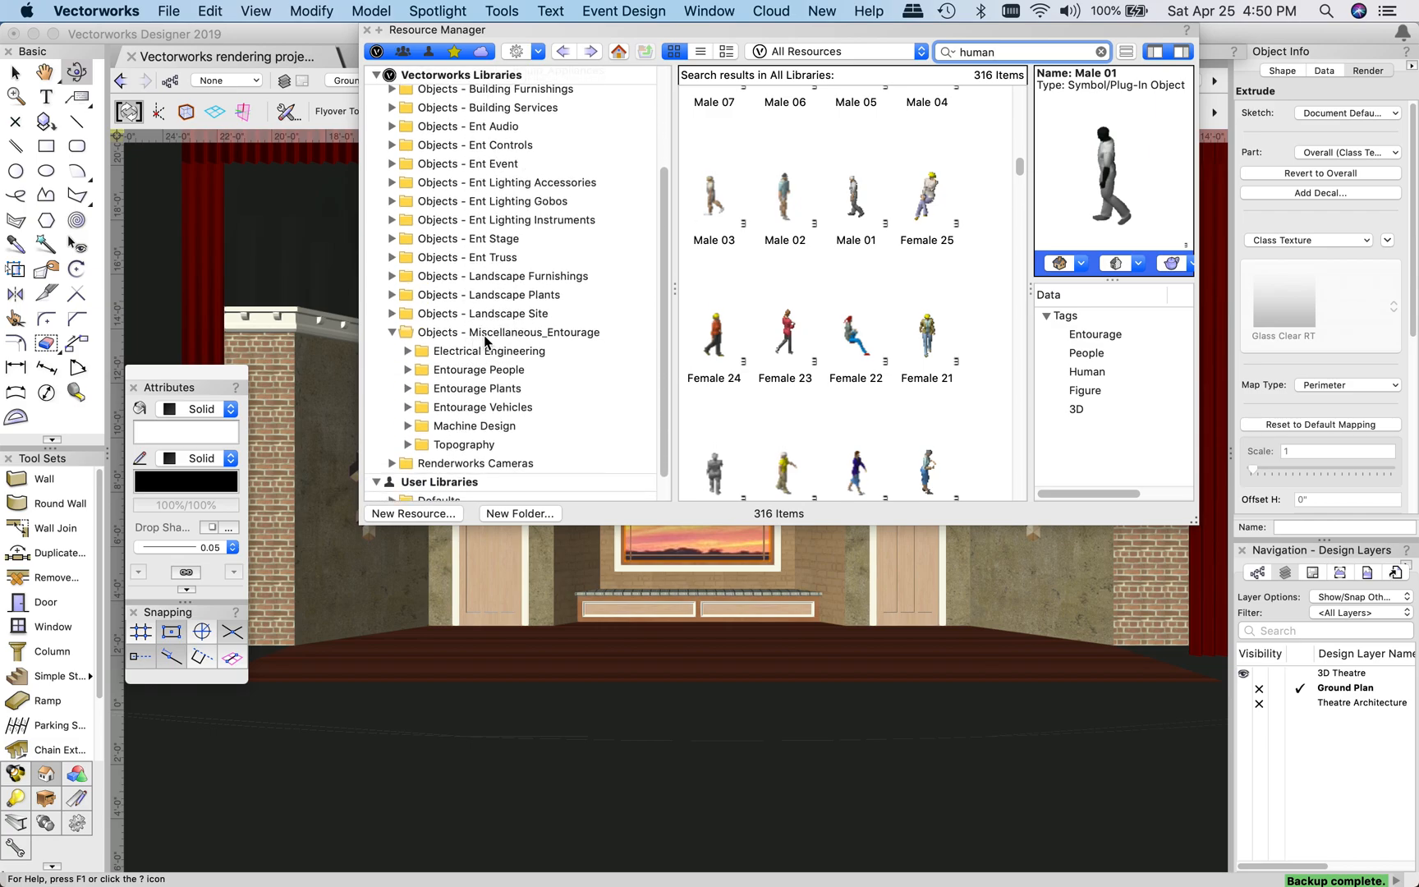
pyautogui.click(408, 370)
pyautogui.scroll(-2, 448, 337)
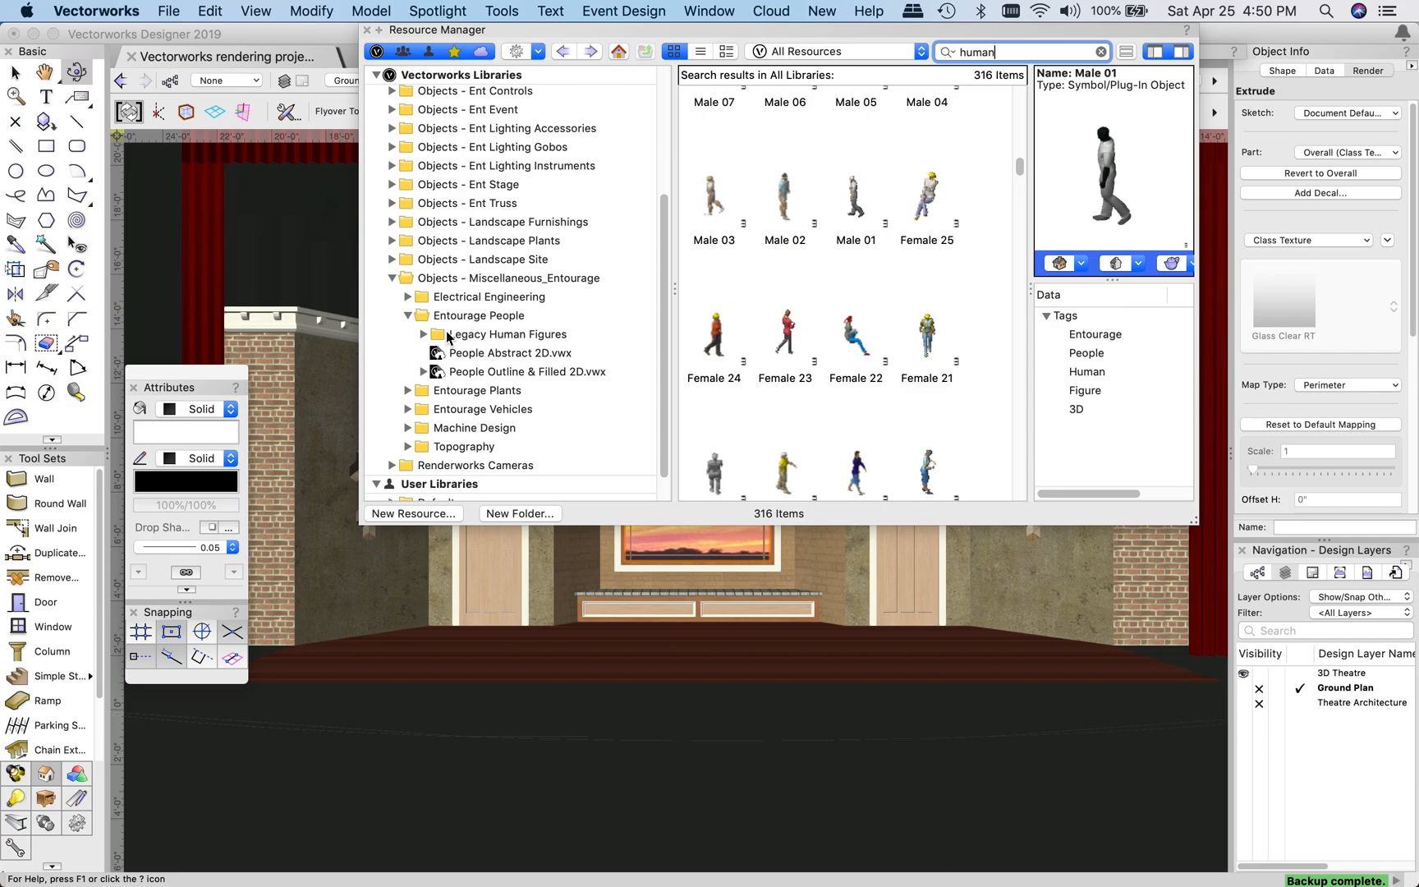
pyautogui.click(424, 334)
pyautogui.click(476, 354)
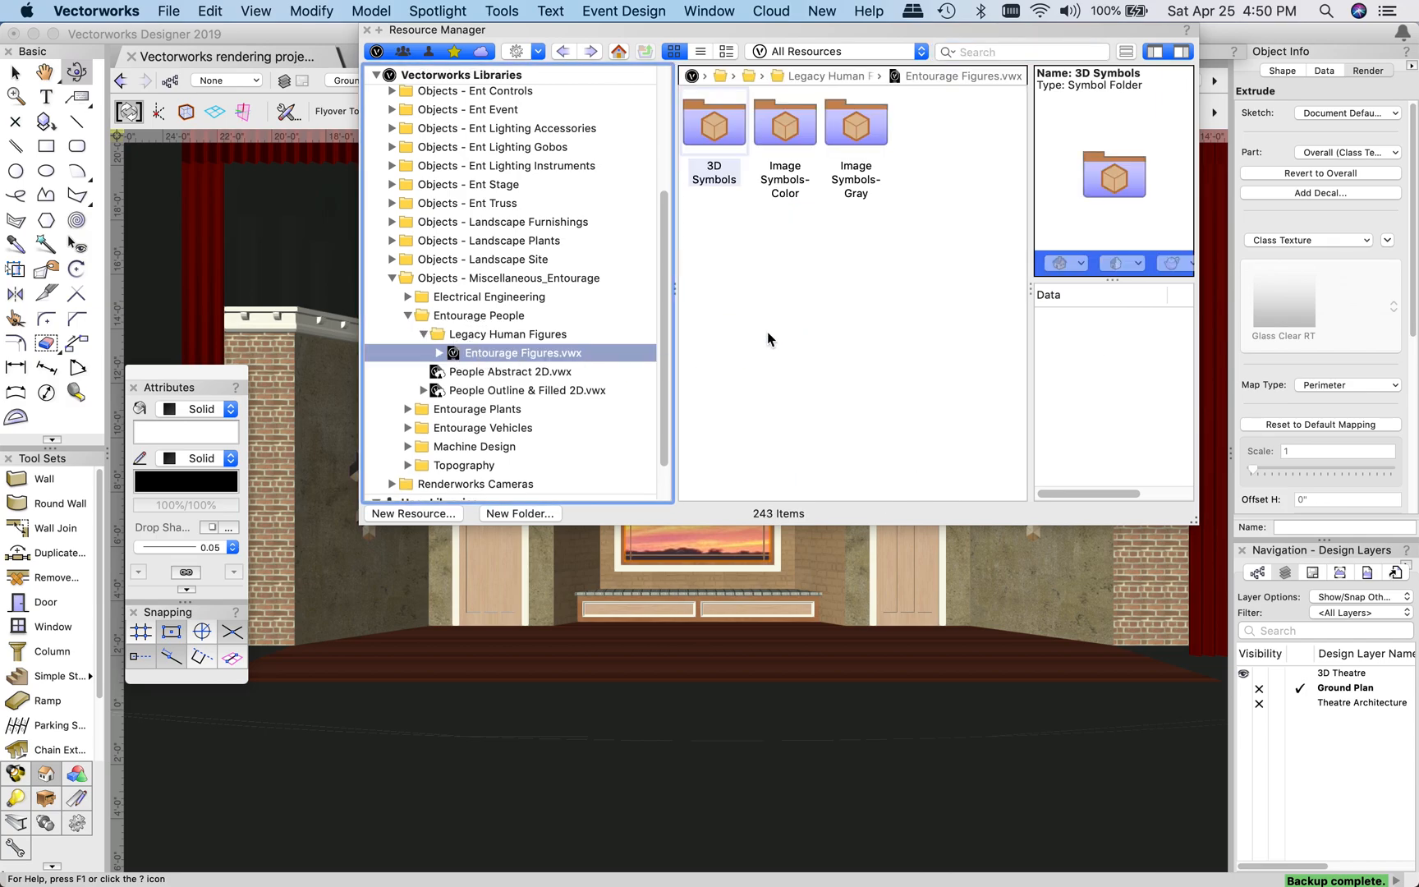
pyautogui.doubleClick(715, 135)
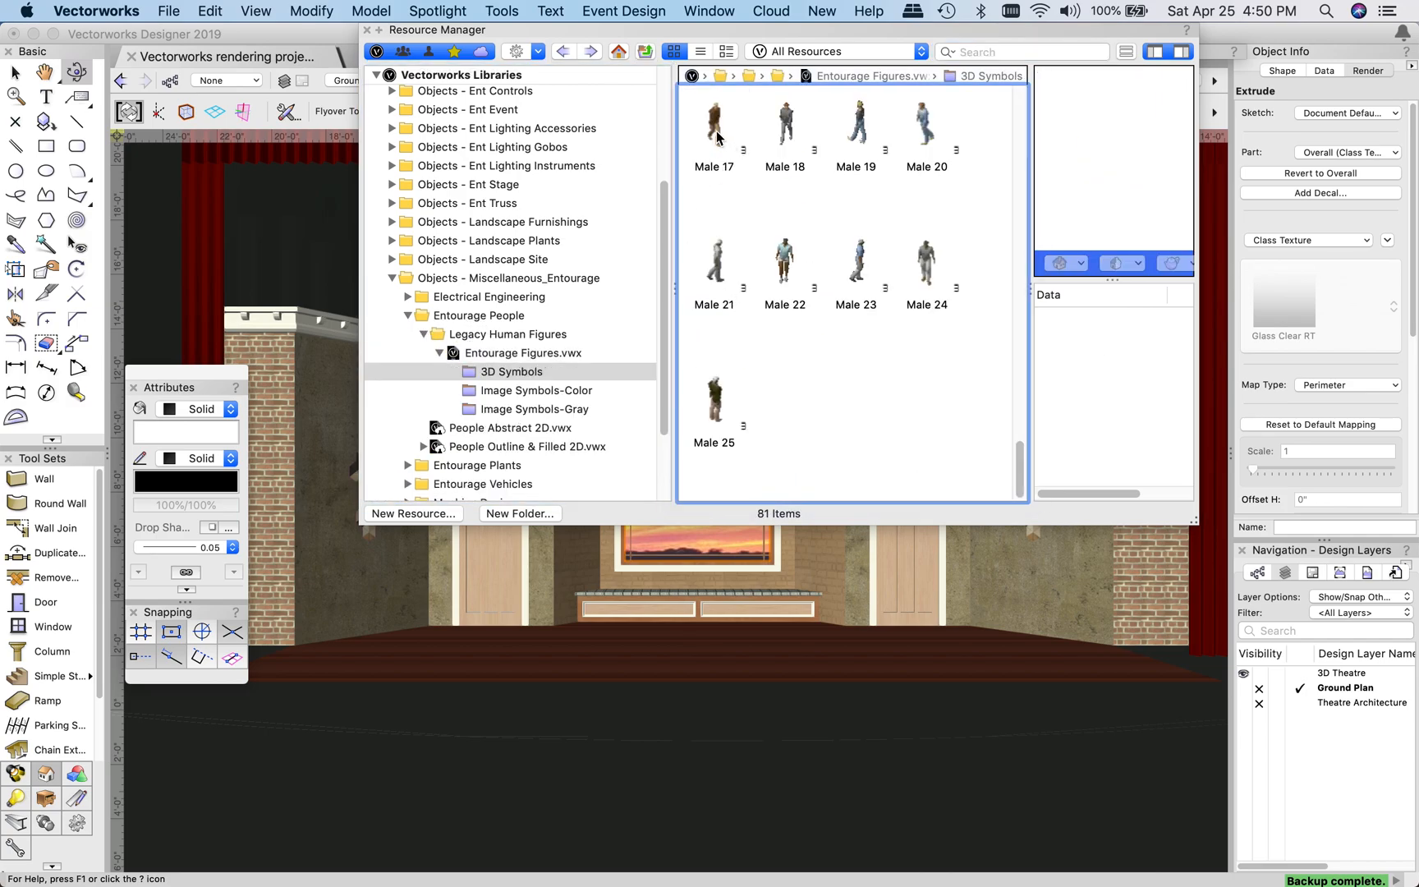
pyautogui.scroll(10, 852, 339)
pyautogui.scroll(10, 852, 339)
pyautogui.scroll(5, 852, 338)
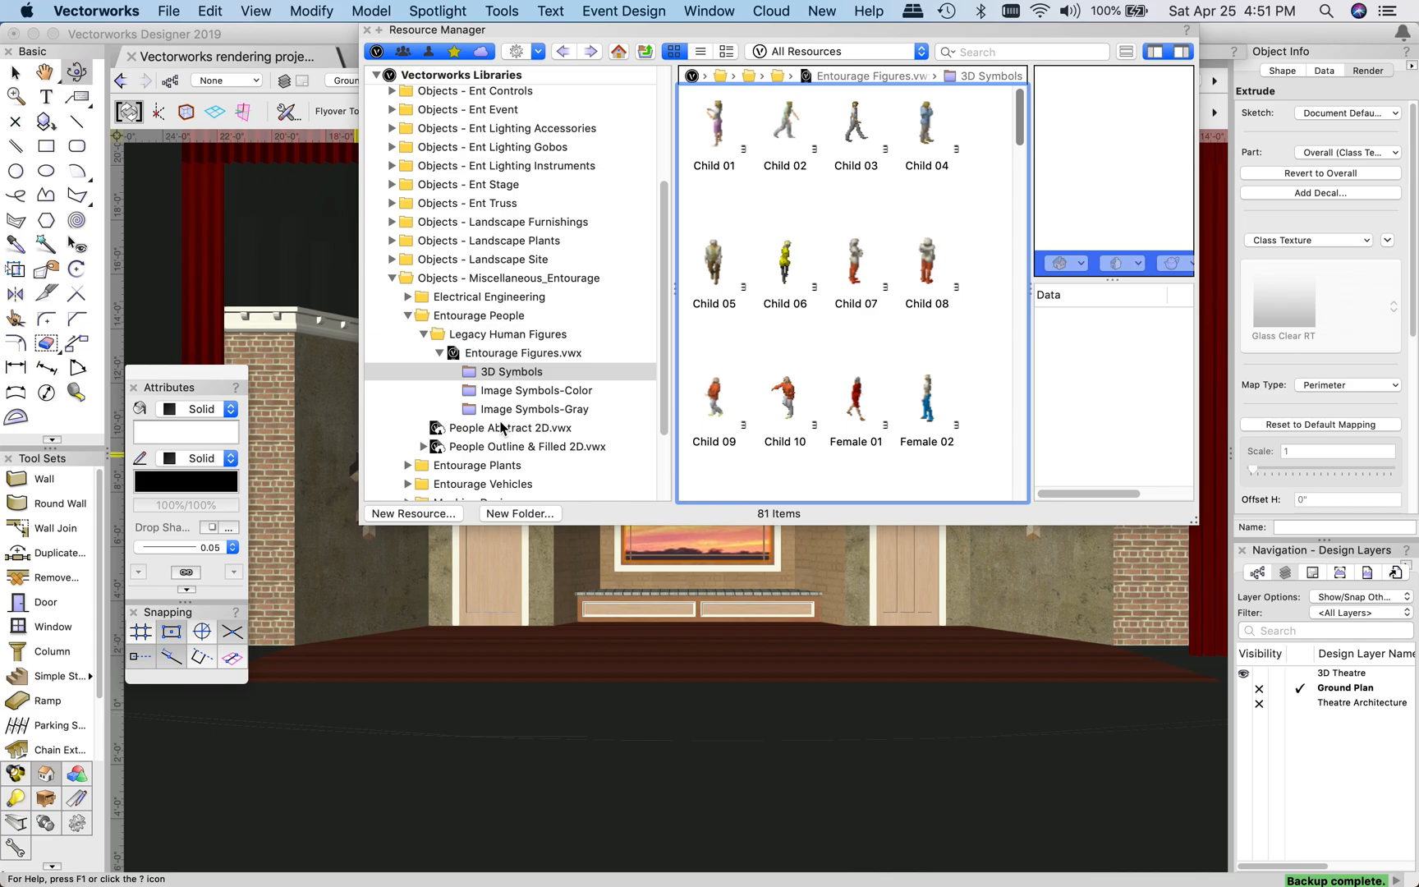
# Look through the figure symbols in People Abstract 2D.vwx in the Entourage People library
pyautogui.click(450, 429)
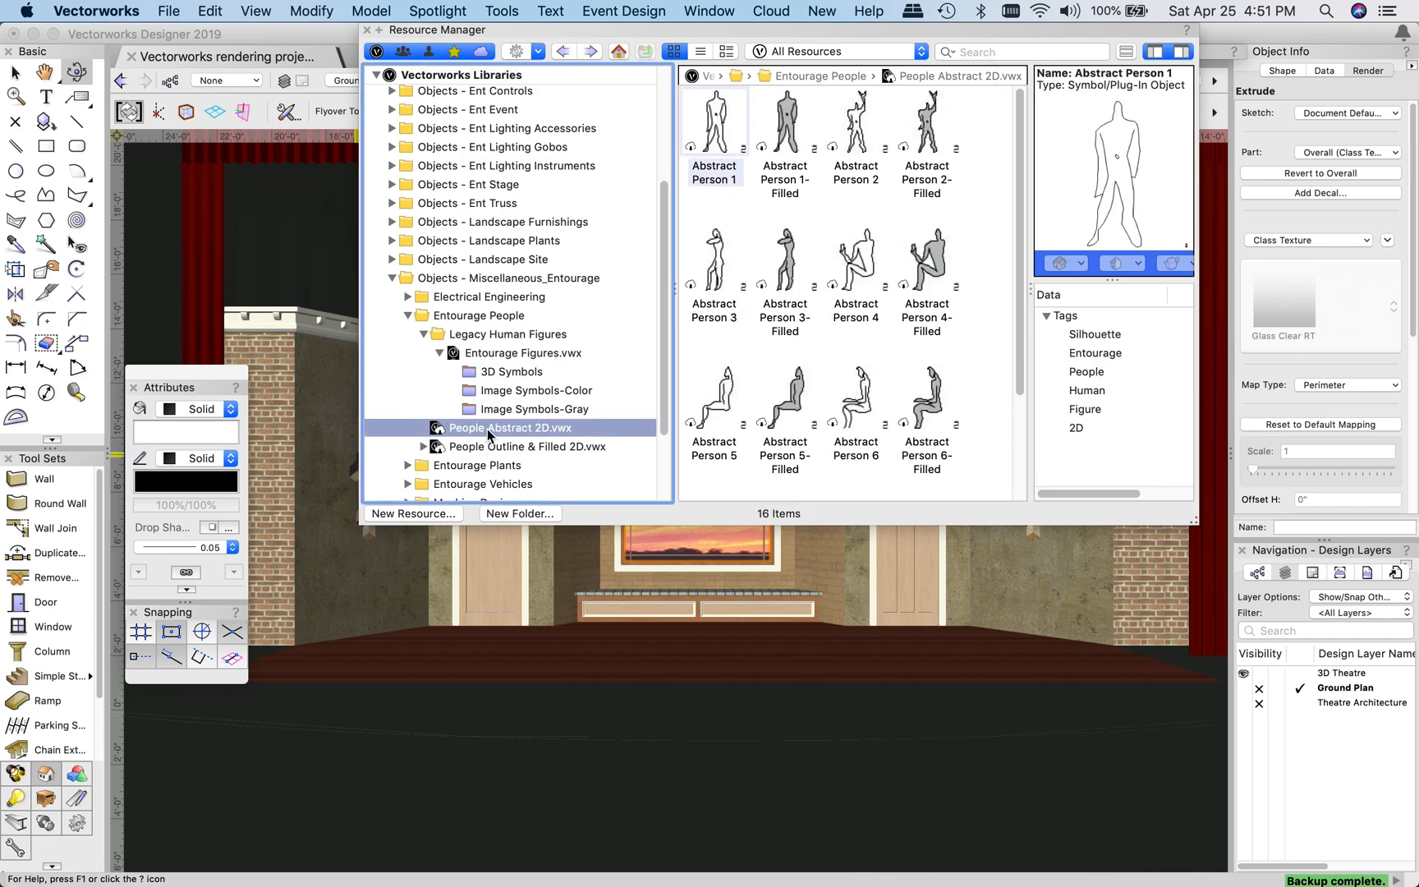
pyautogui.scroll(-3, 805, 287)
pyautogui.scroll(4, 805, 288)
pyautogui.scroll(-1, 805, 287)
# Return to the 3D Symbols folder of Entourage Figures.vwx and look through its male, group, female and child figures
pyautogui.click(496, 371)
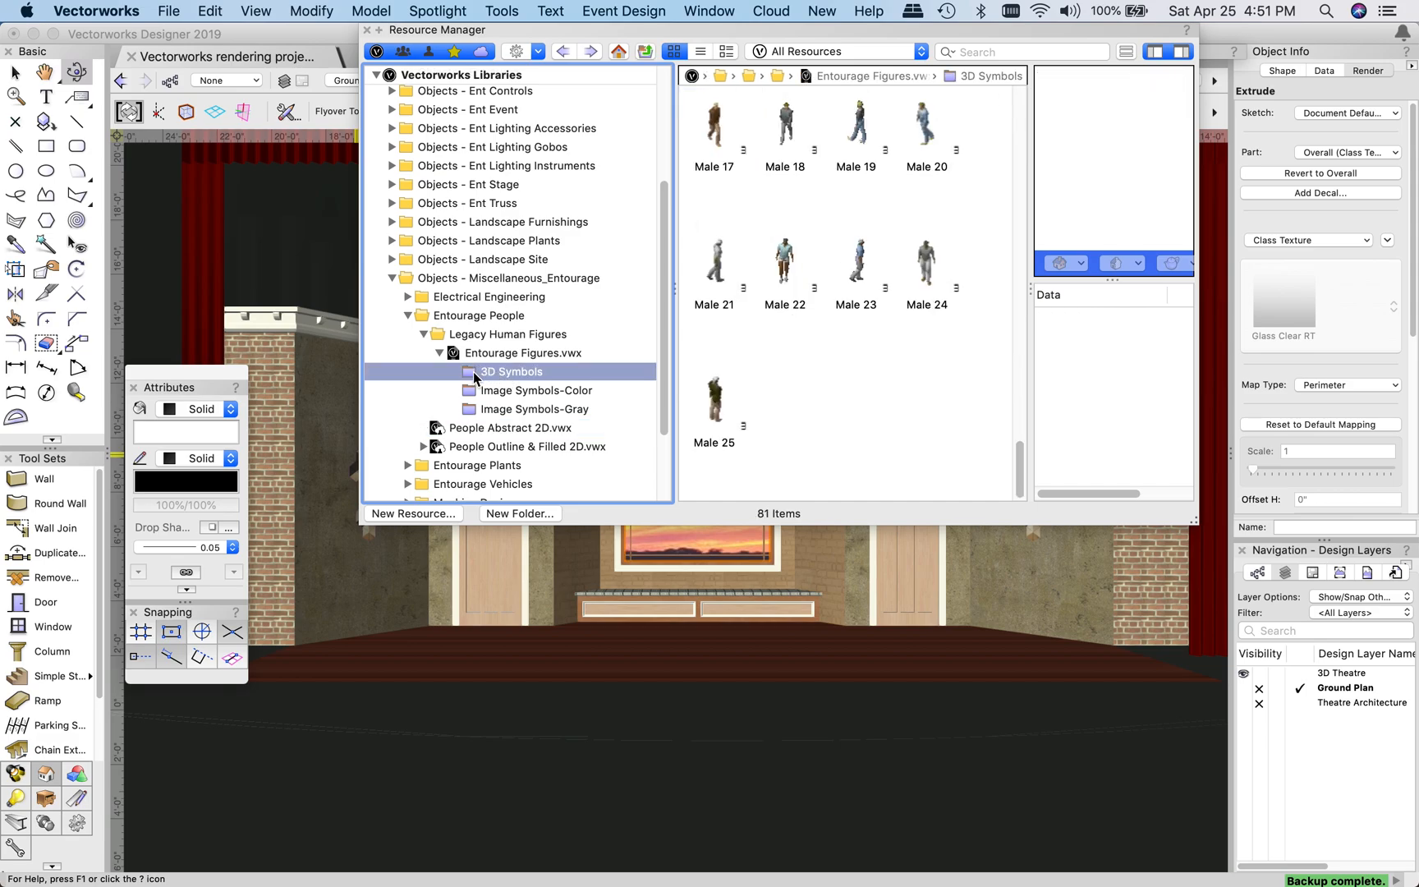
pyautogui.scroll(5, 877, 327)
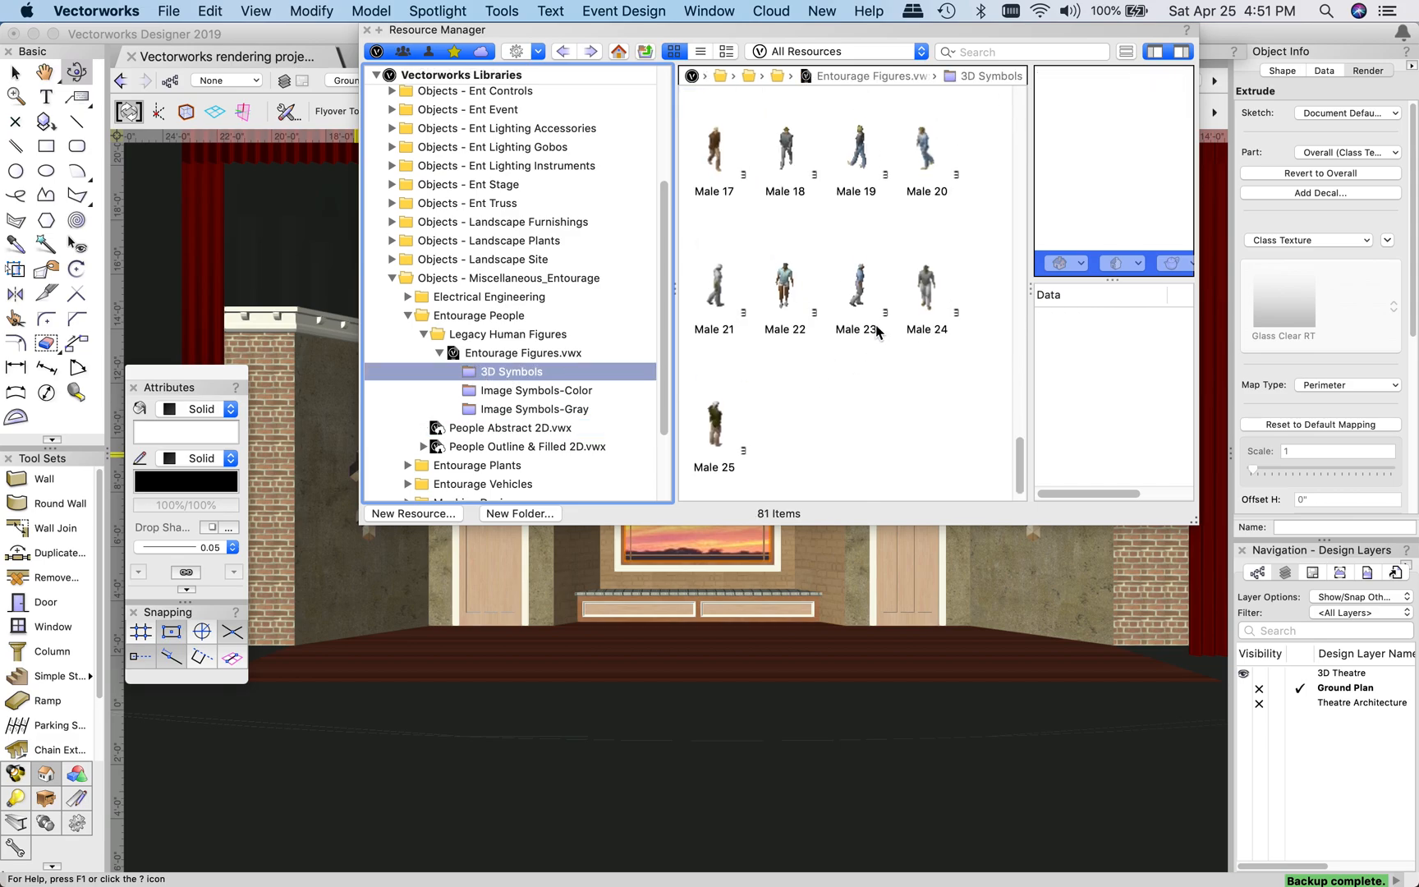
pyautogui.scroll(10, 878, 332)
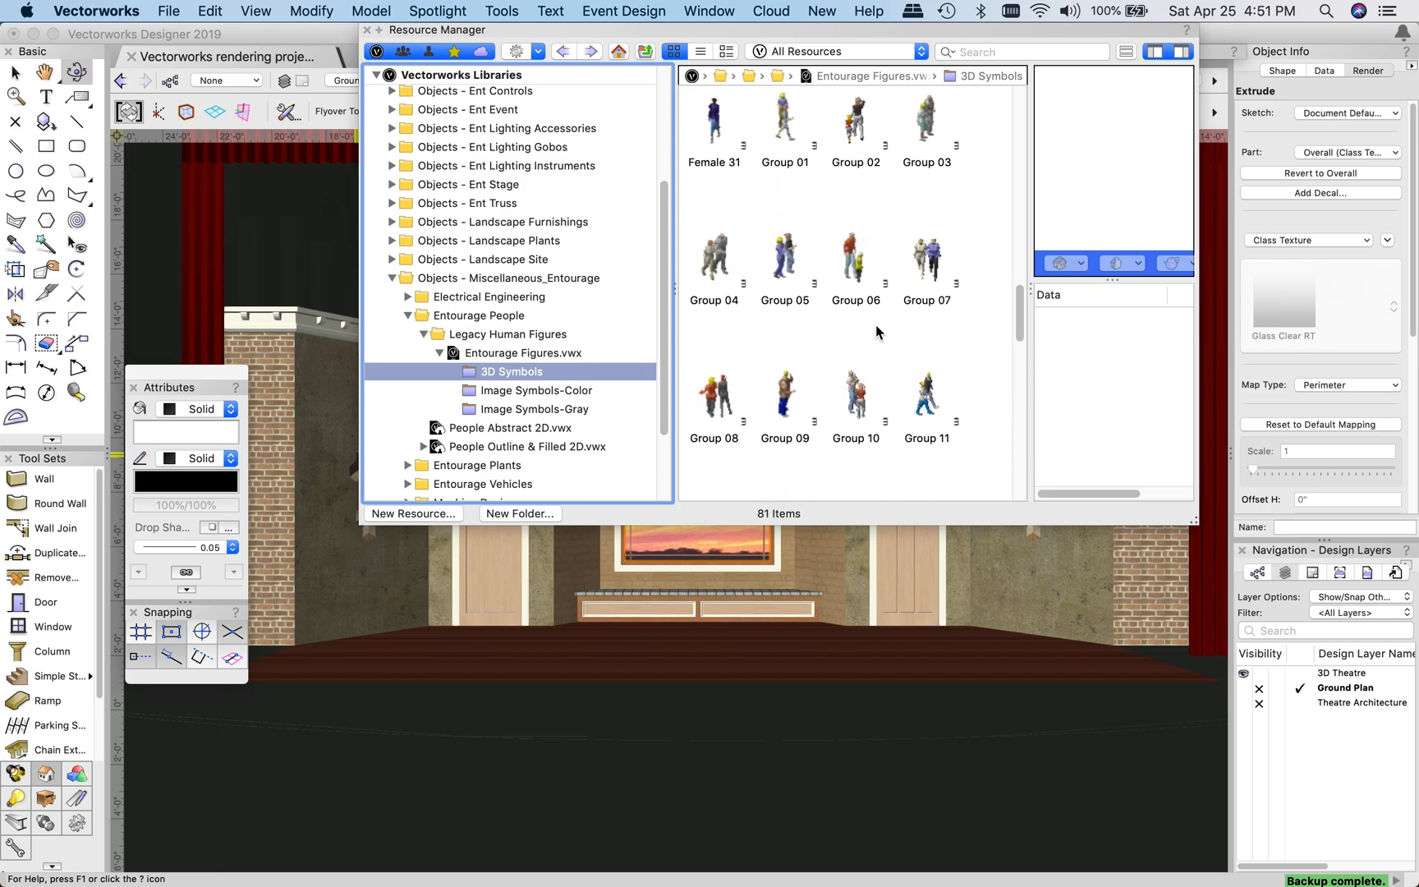
pyautogui.scroll(5, 877, 332)
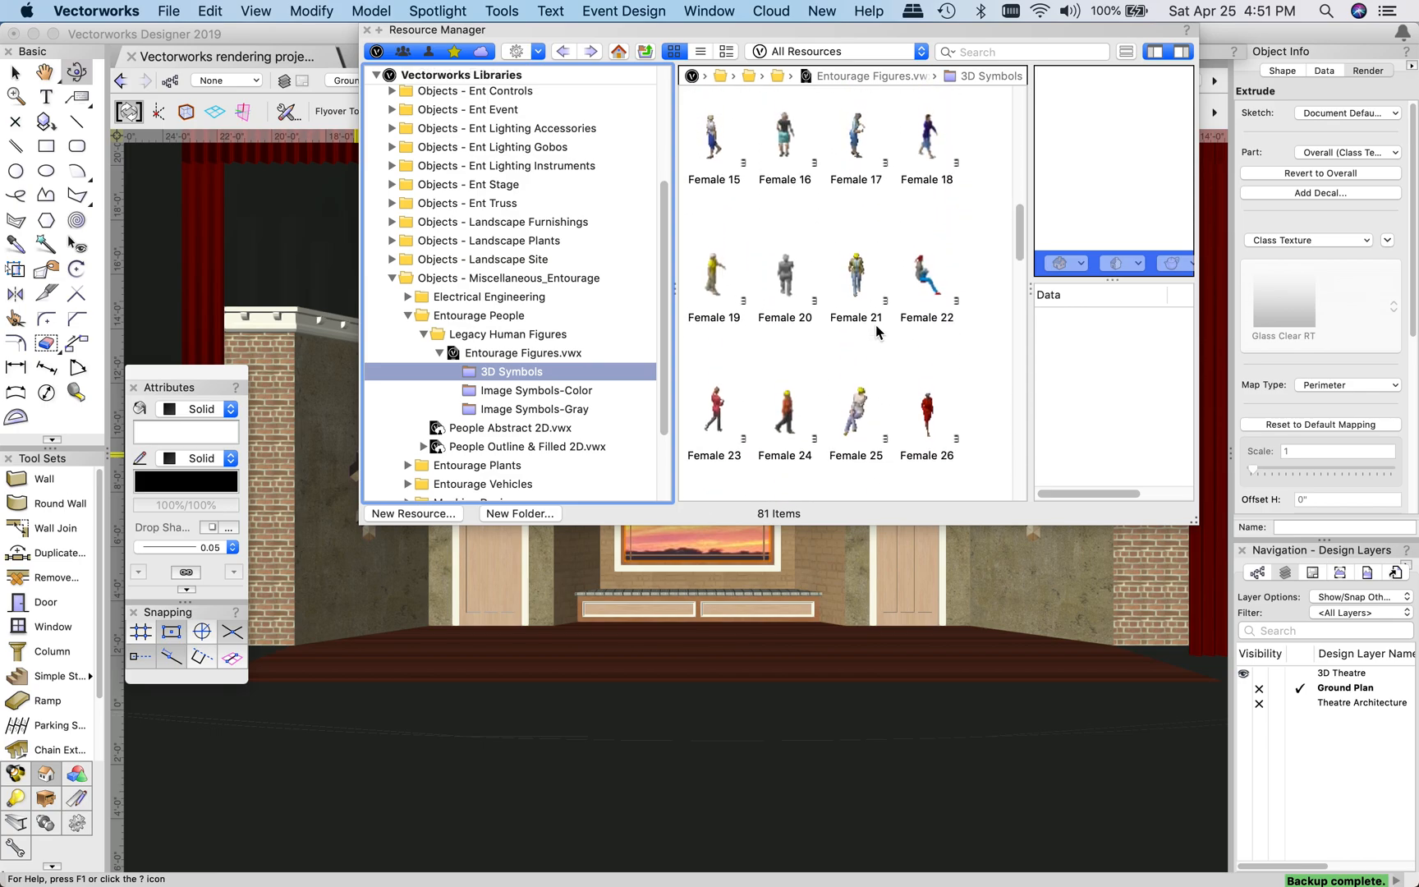
pyautogui.scroll(5, 876, 326)
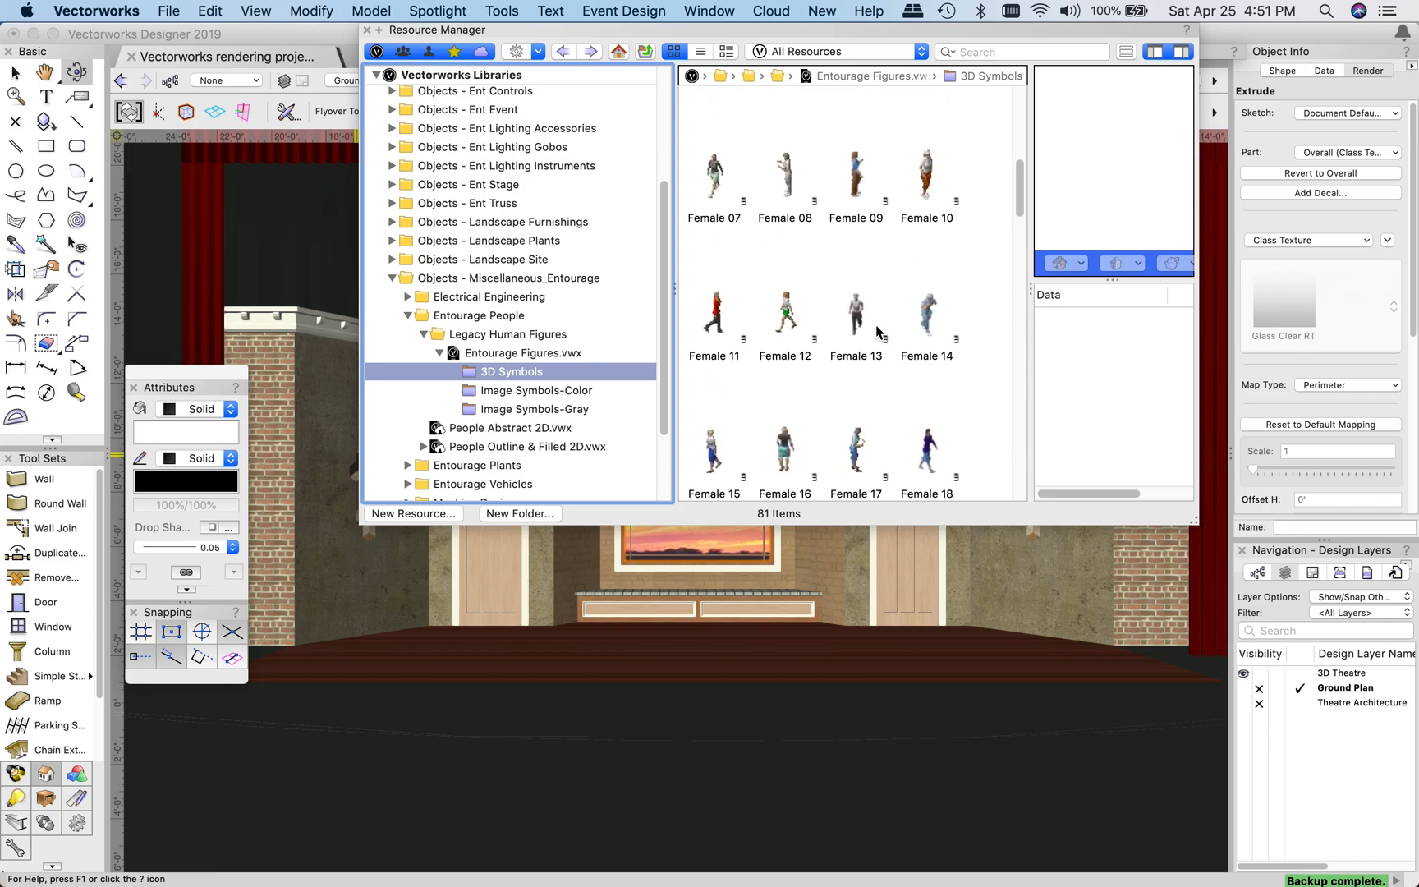
pyautogui.scroll(3, 960, 228)
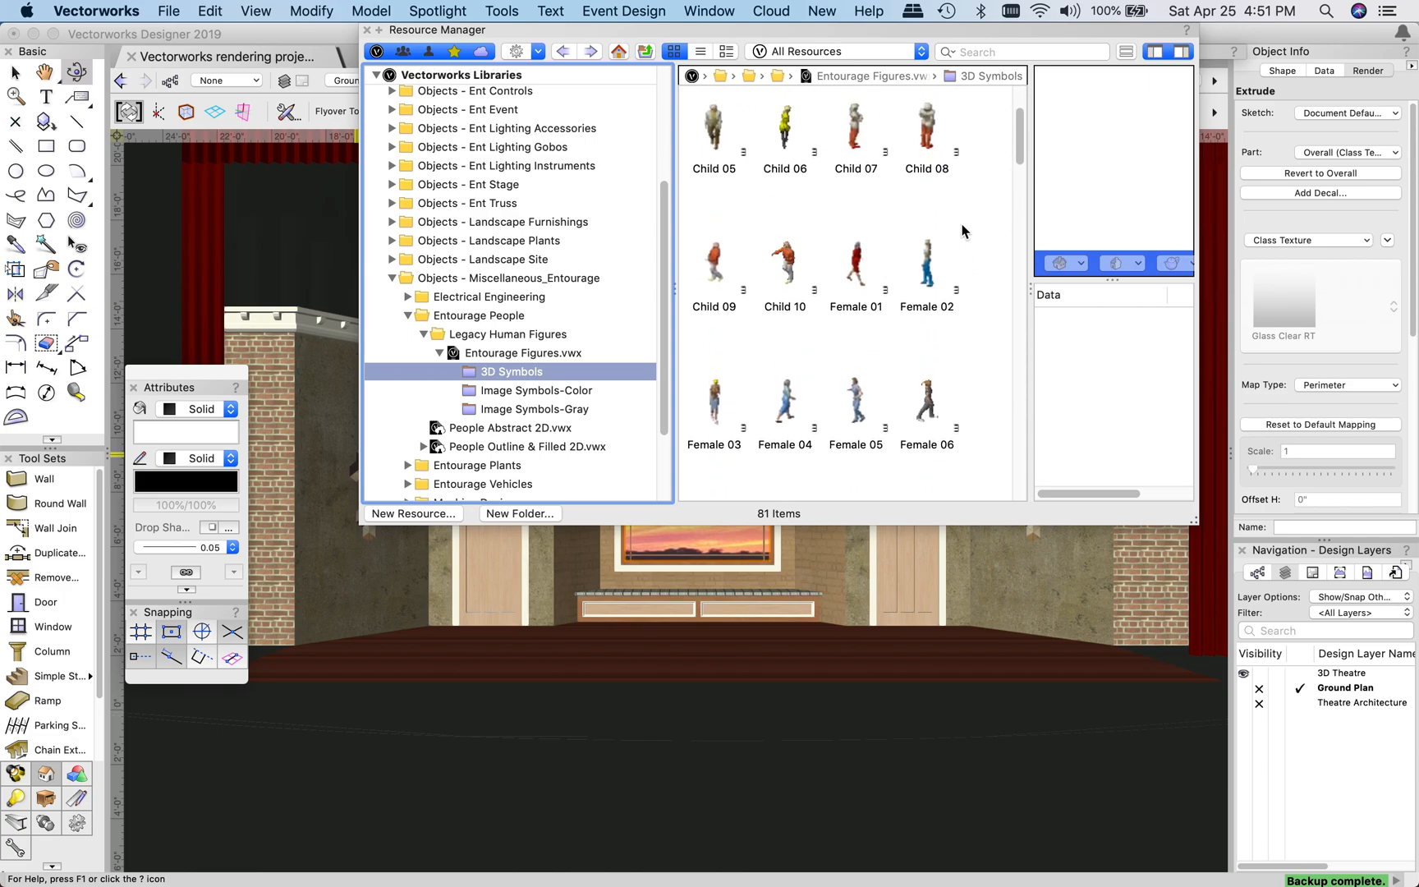
pyautogui.scroll(2, 825, 232)
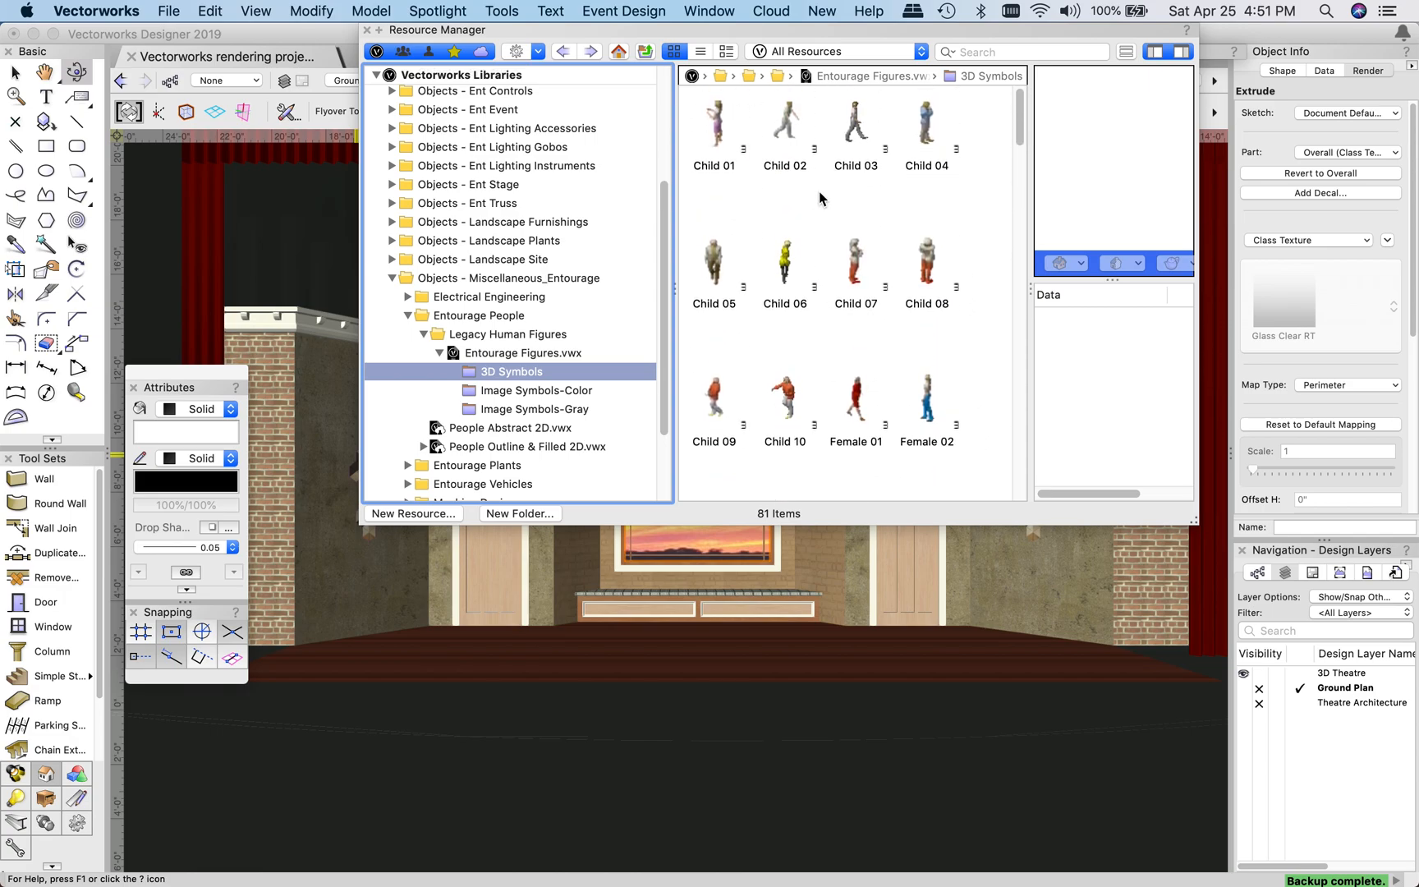
pyautogui.scroll(-3, 764, 215)
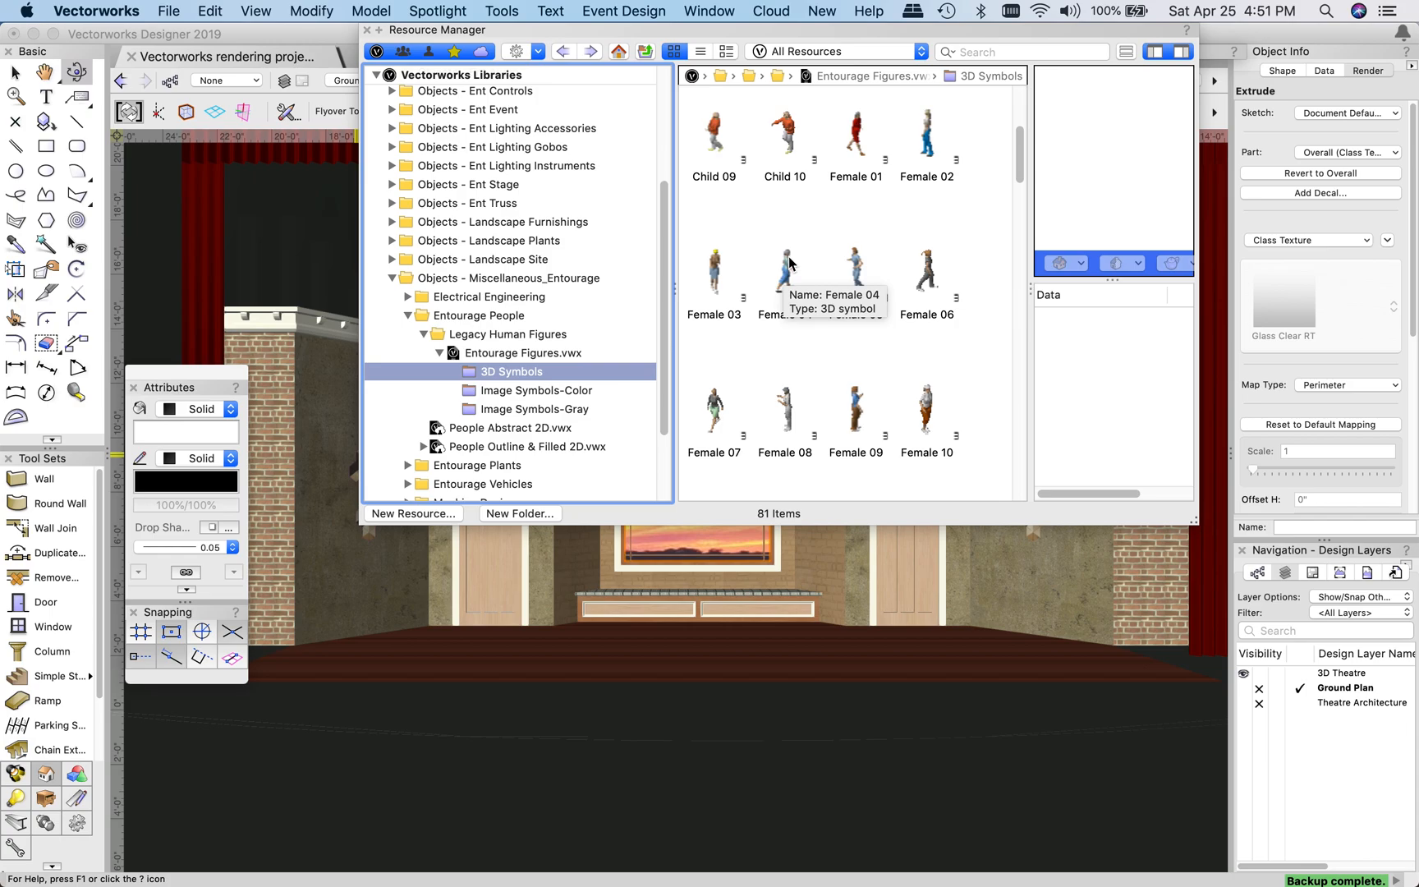
# Insert the Female 07 3D symbol on the stage floor between the window bench's right end and the right-hand door, setting its rotation
pyautogui.click(714, 413)
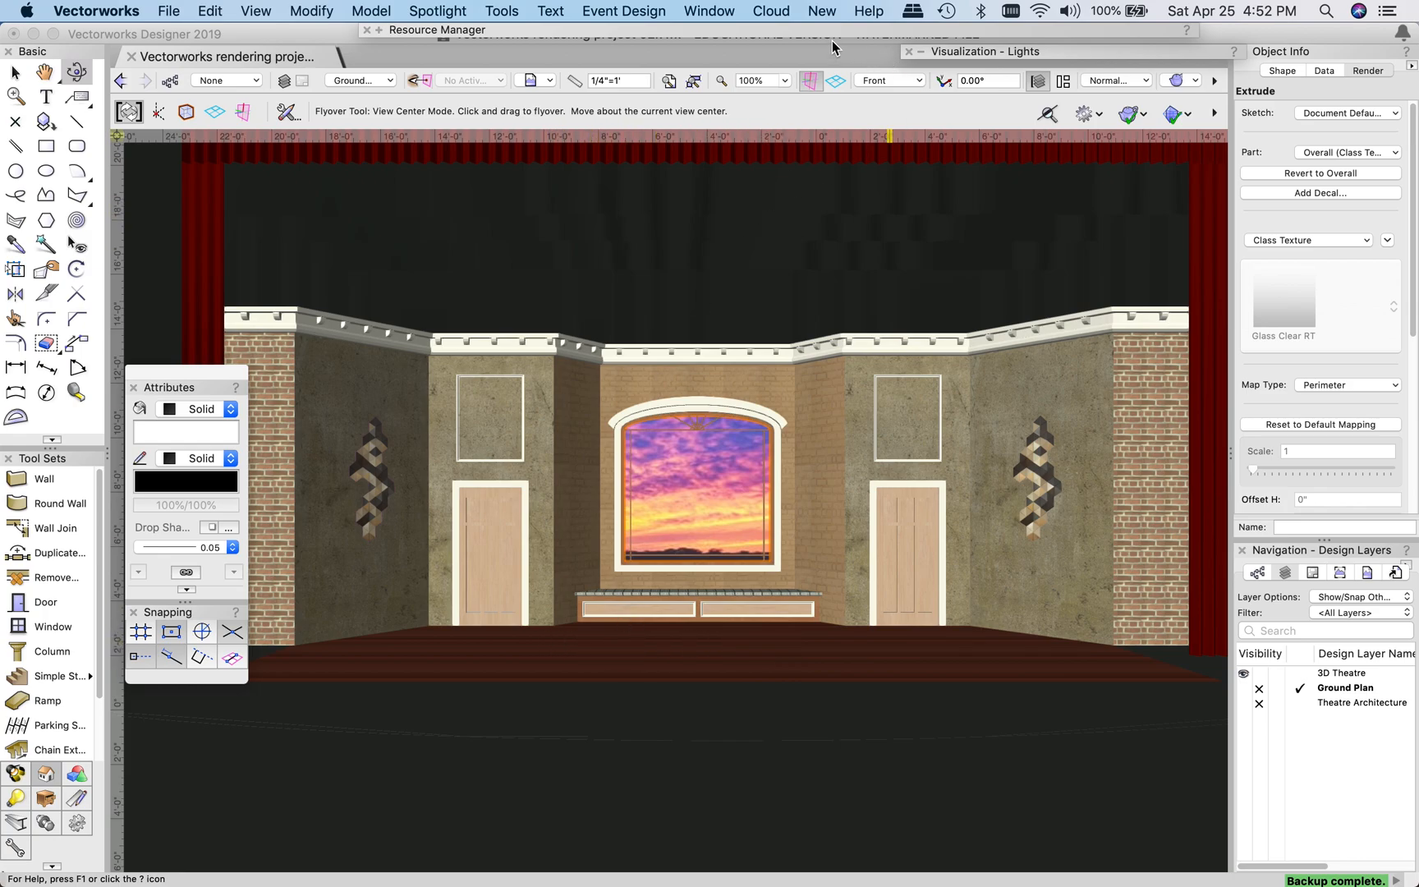
pyautogui.moveTo(813, 33)
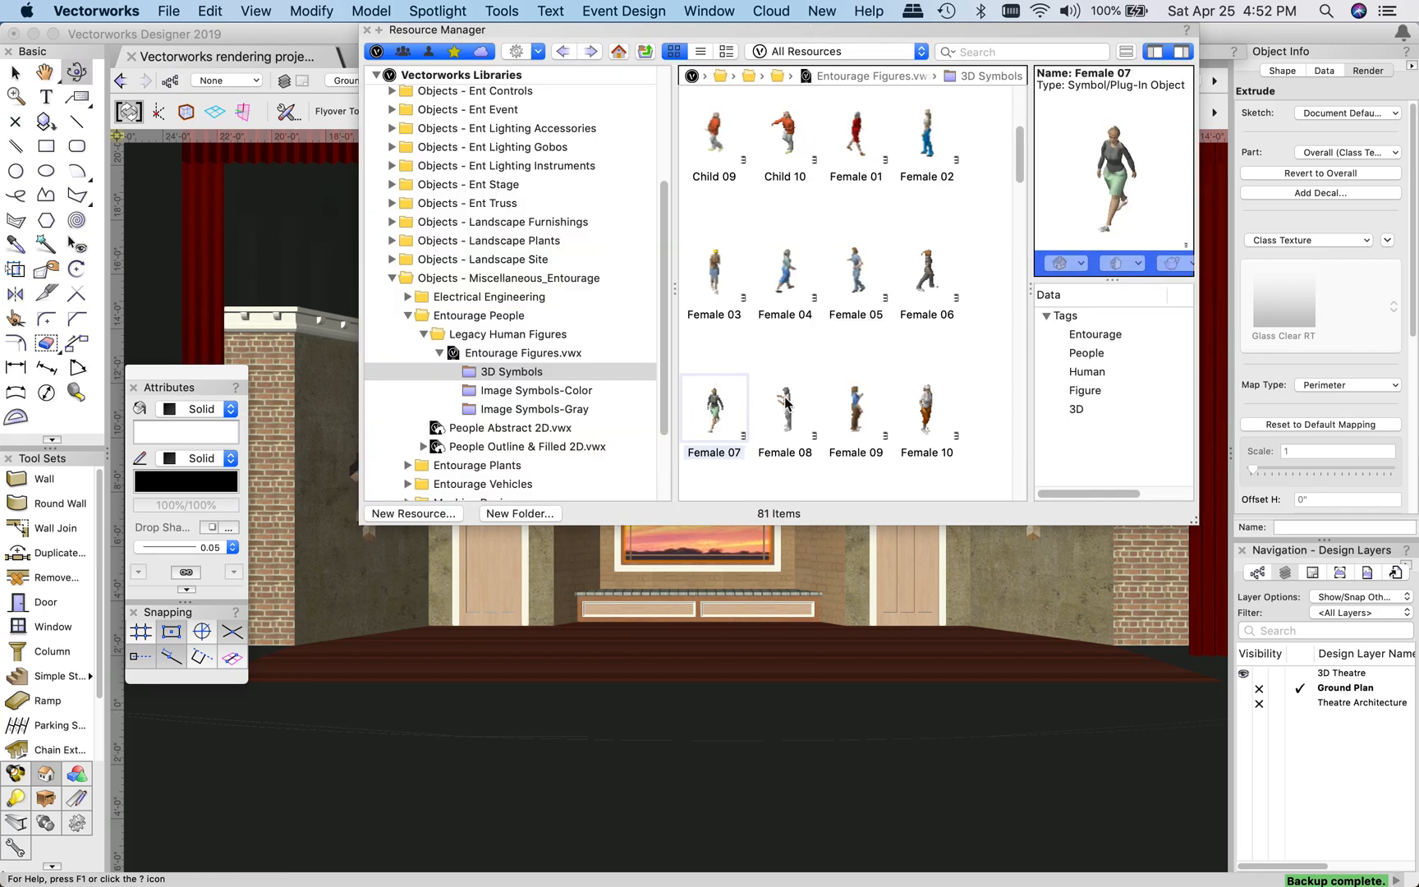
pyautogui.click(715, 412)
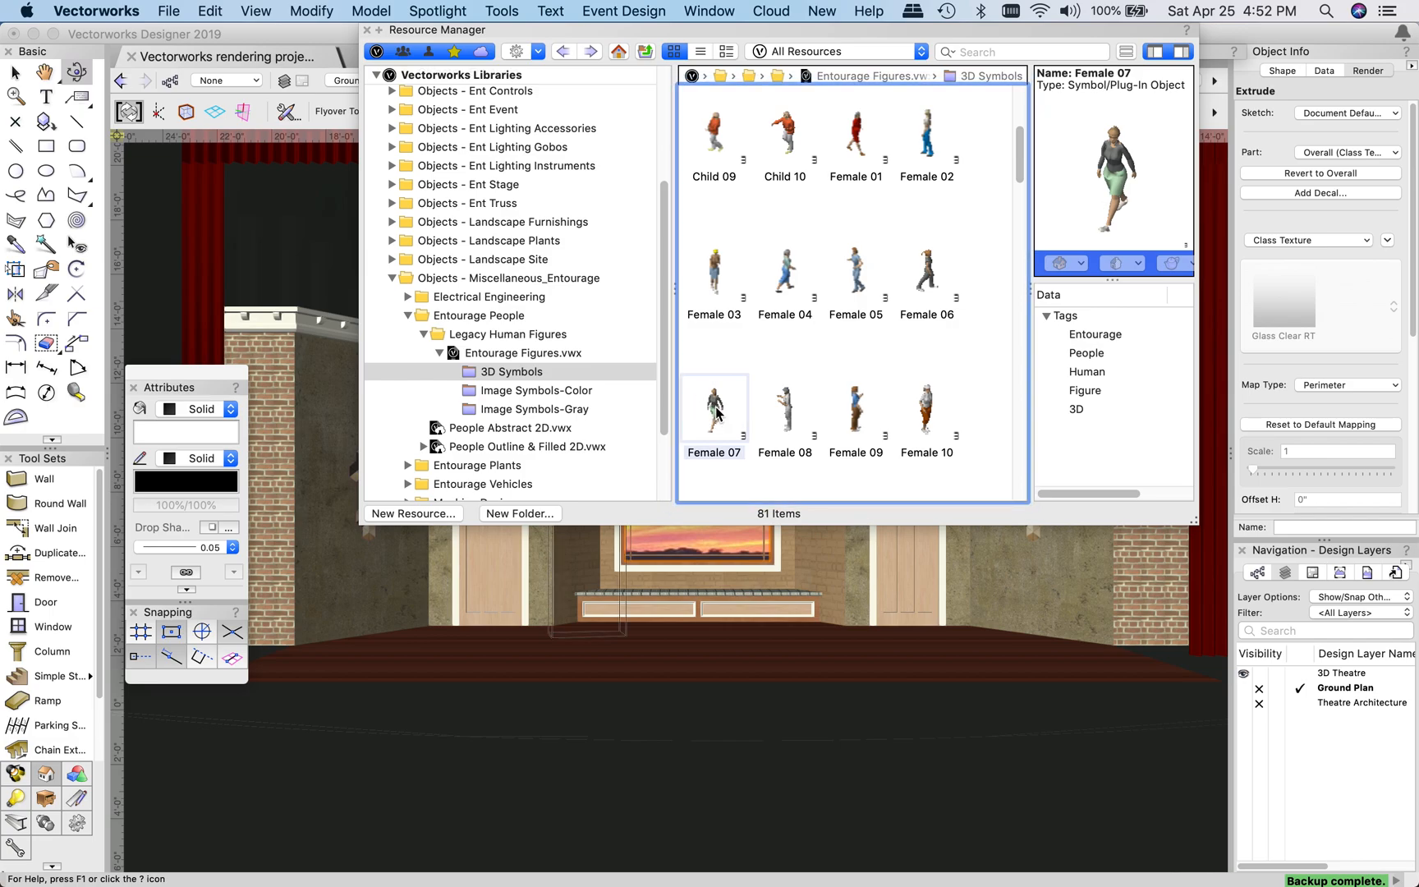
pyautogui.doubleClick(721, 407)
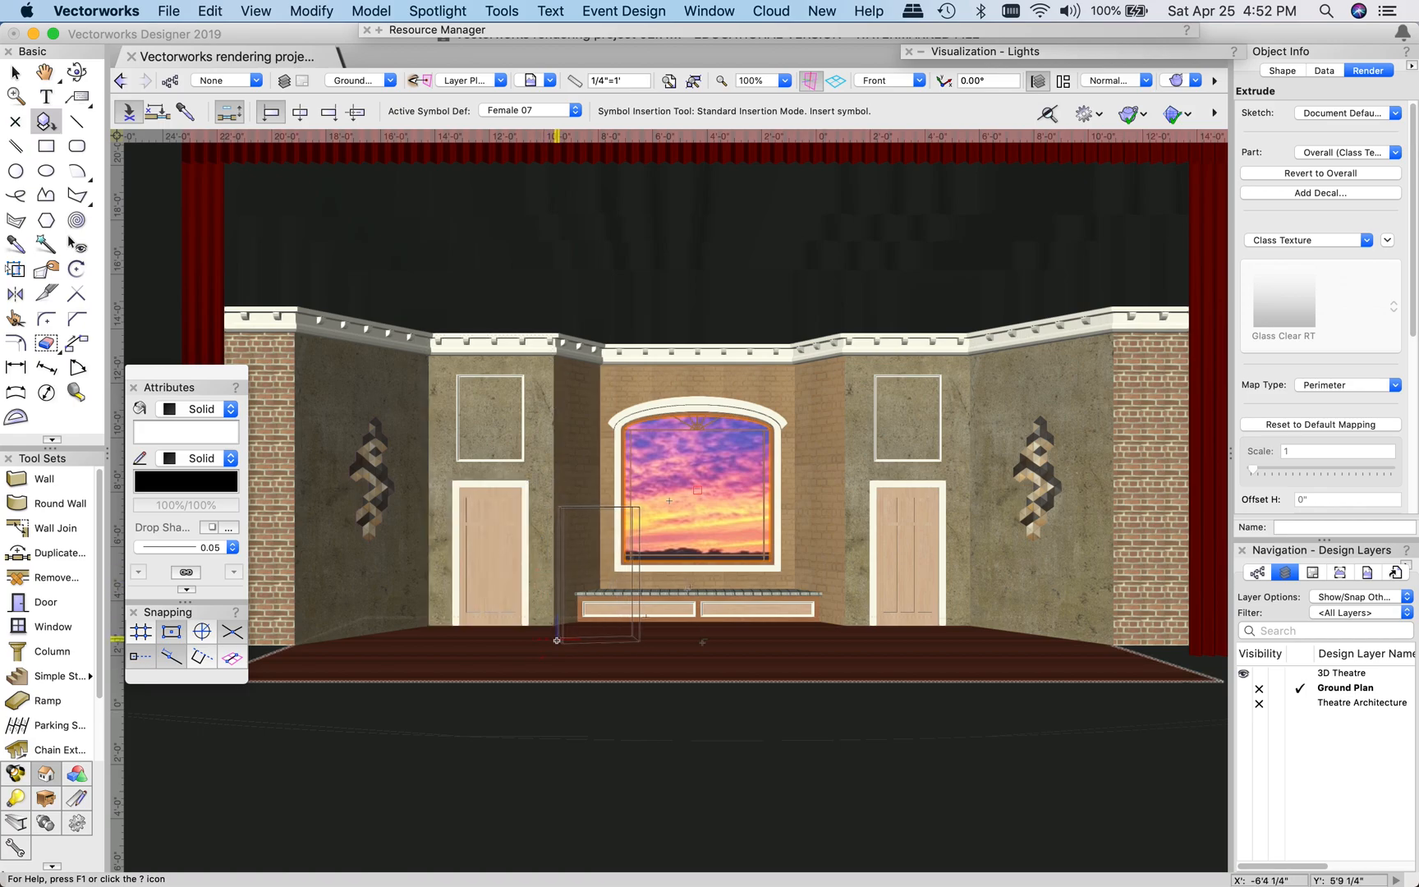
pyautogui.click(788, 653)
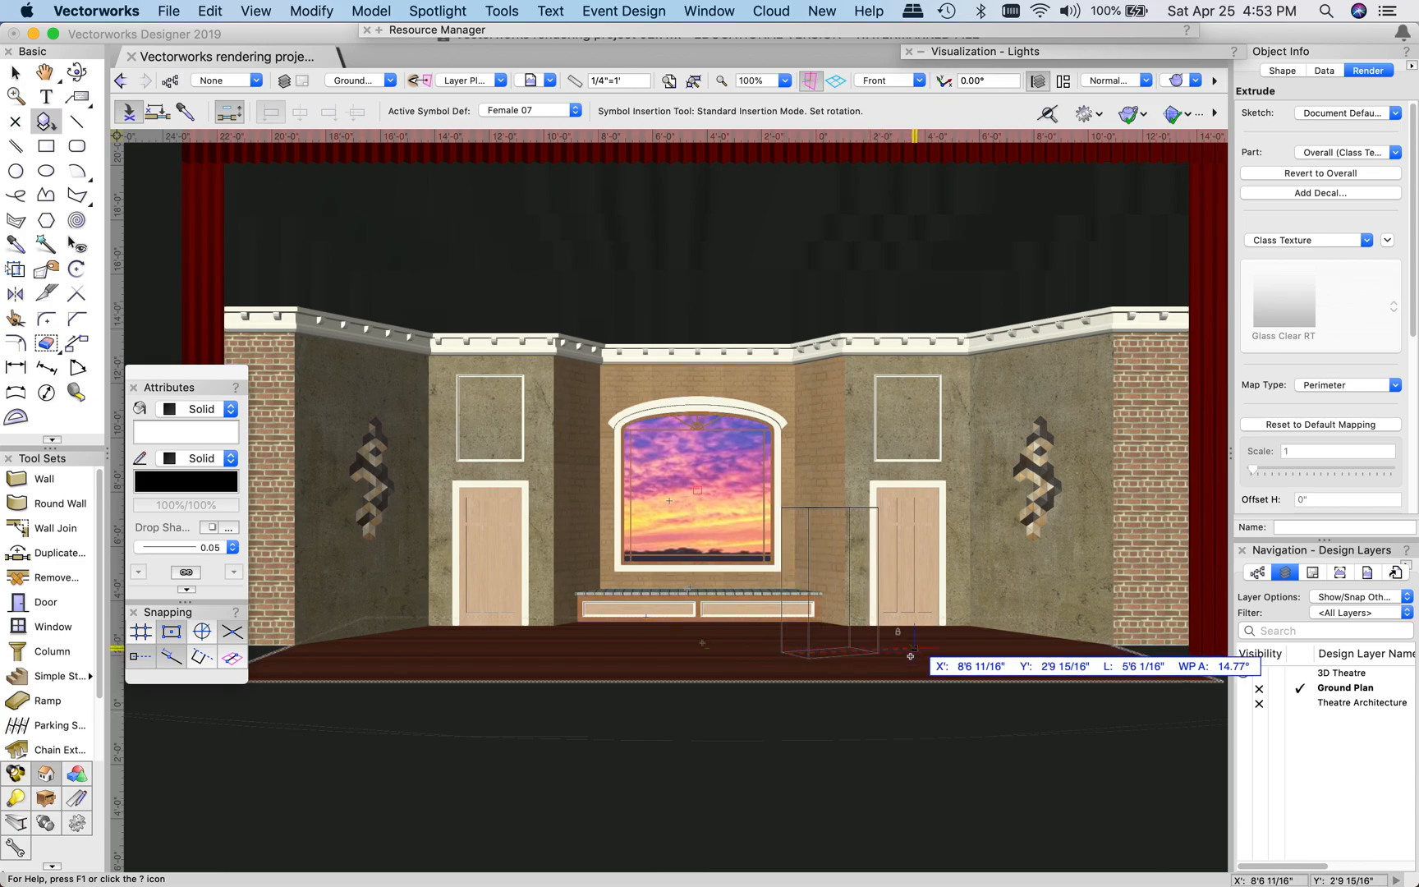
pyautogui.click(852, 667)
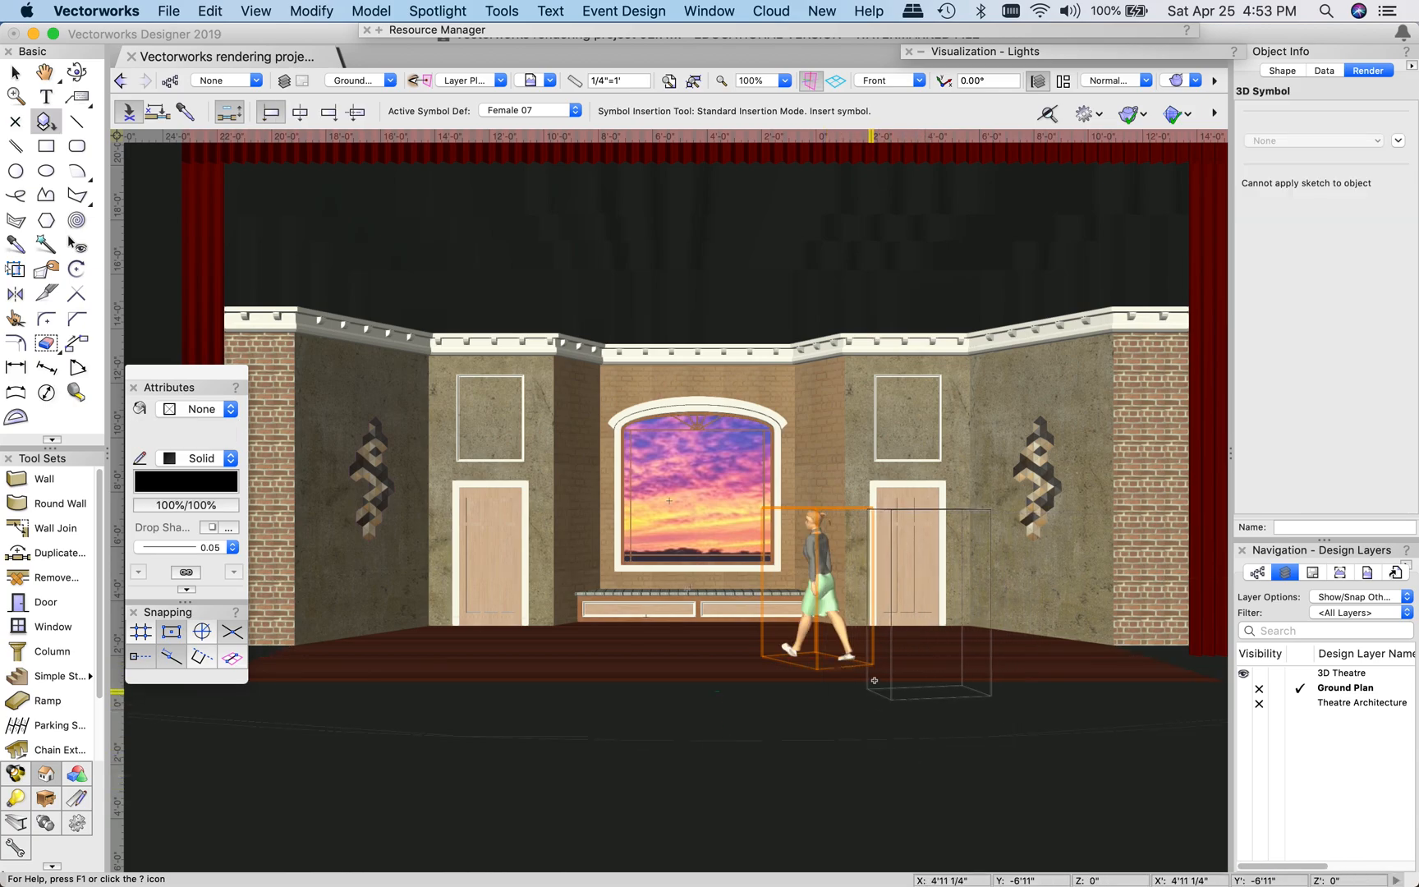
# Rotate the inserted Female 07 figure 90° left in the Top/Plan view
pyautogui.scroll(3, 776, 704)
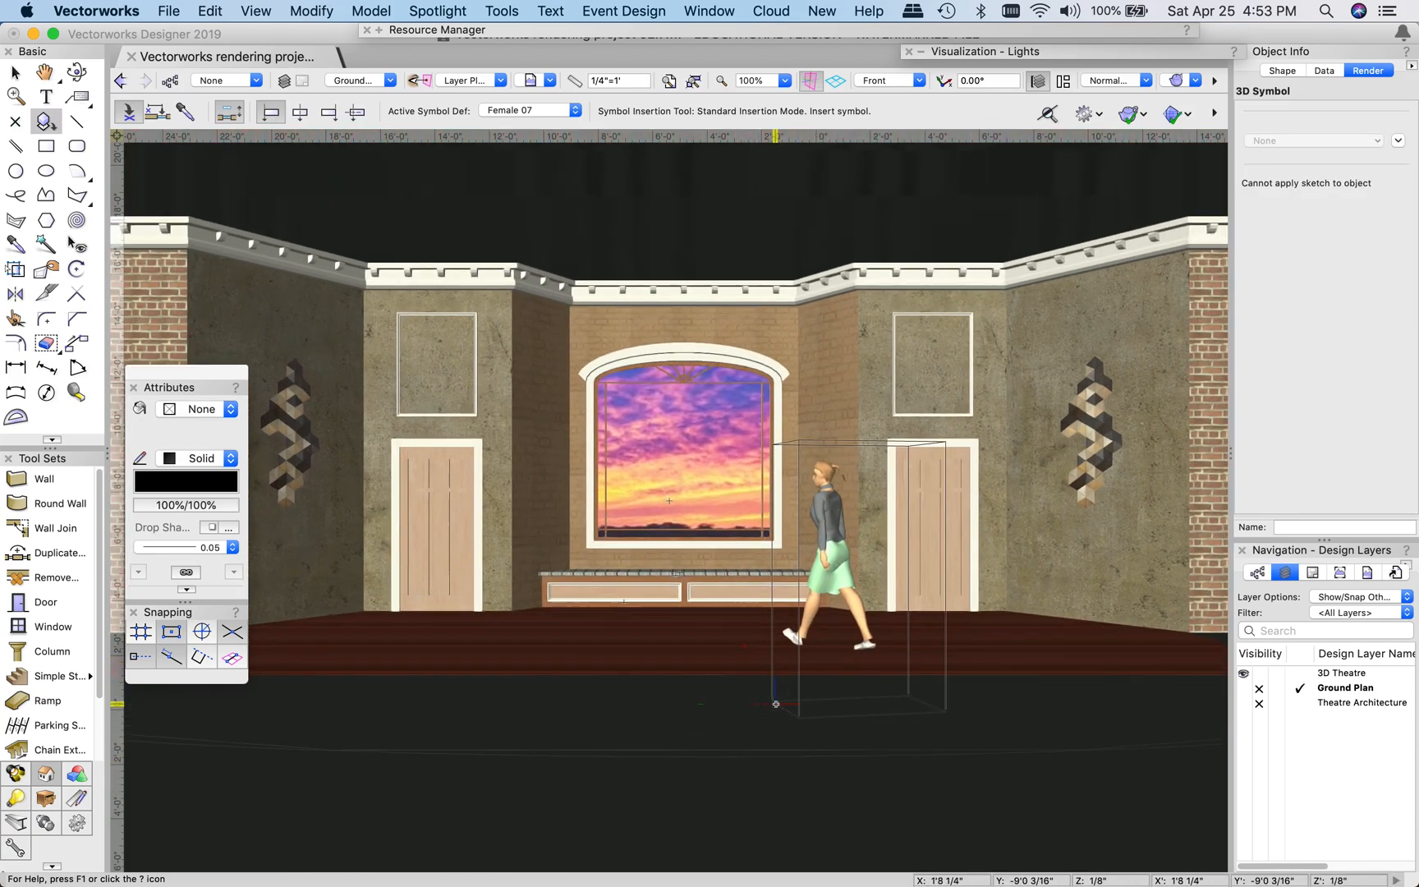
pyautogui.scroll(2, 776, 704)
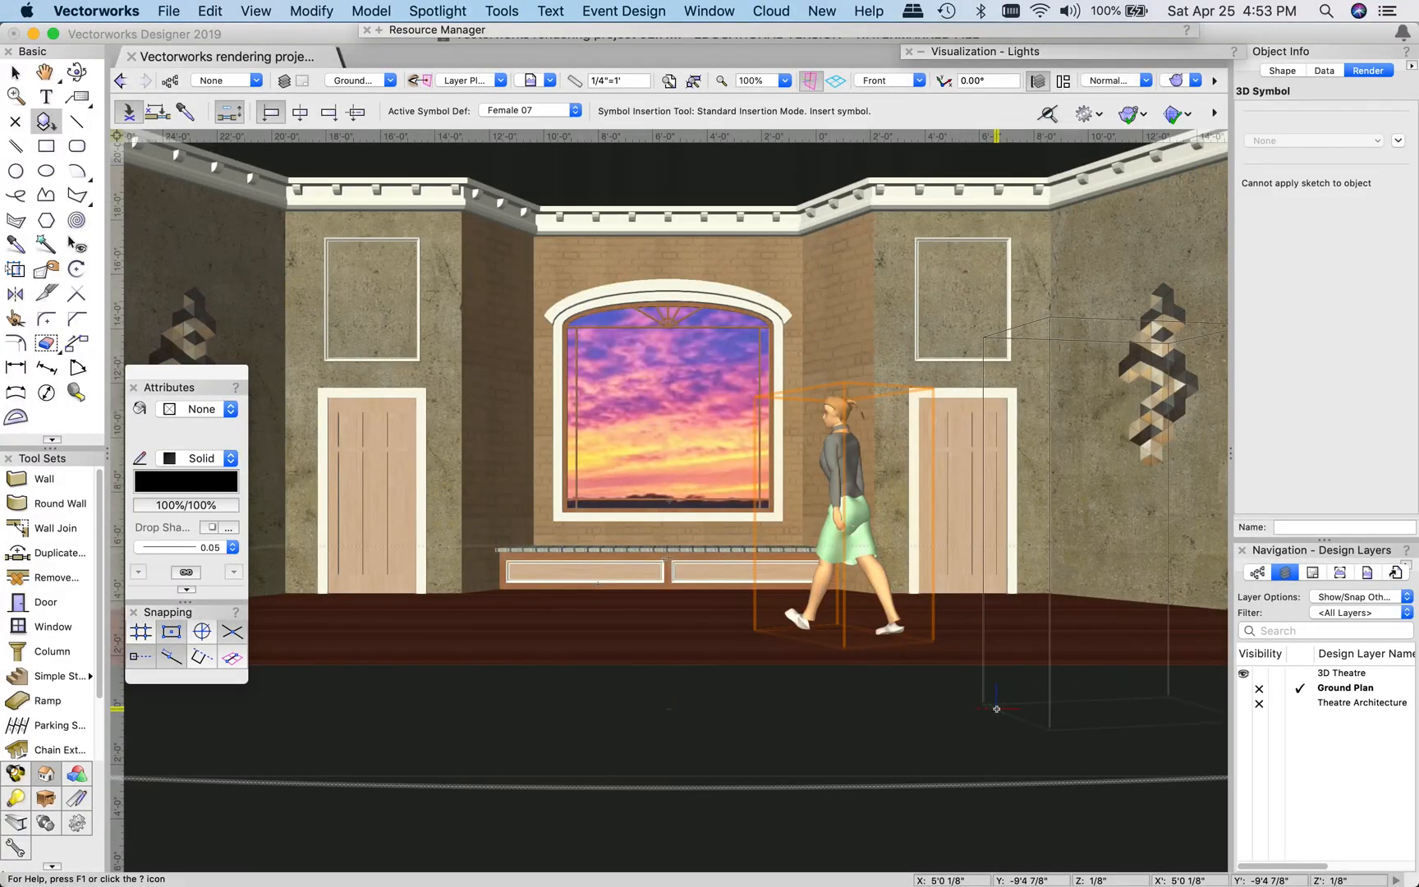
pyautogui.scroll(-1, 996, 708)
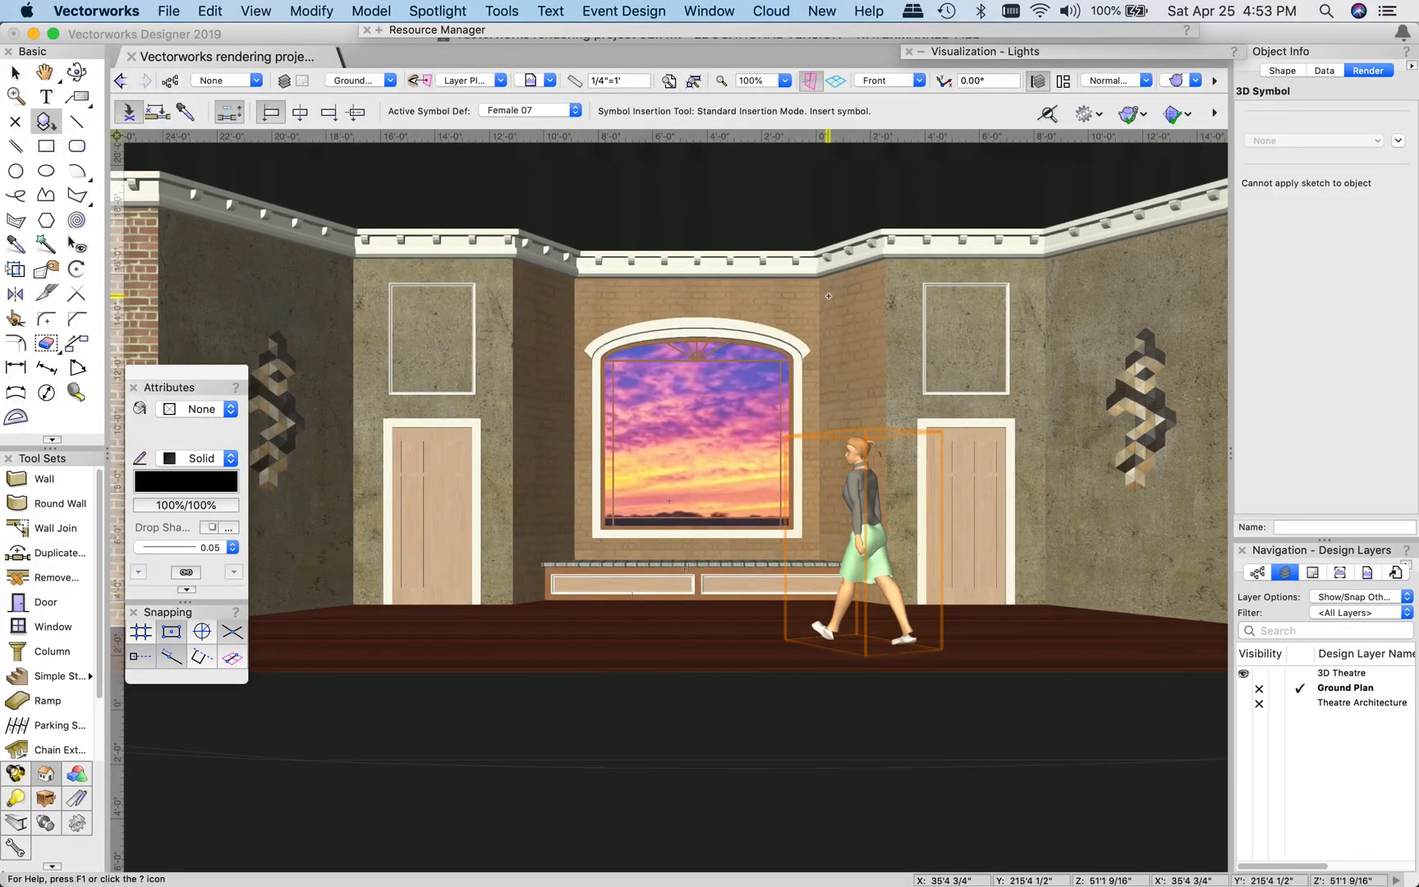
pyautogui.click(887, 80)
pyautogui.click(887, 149)
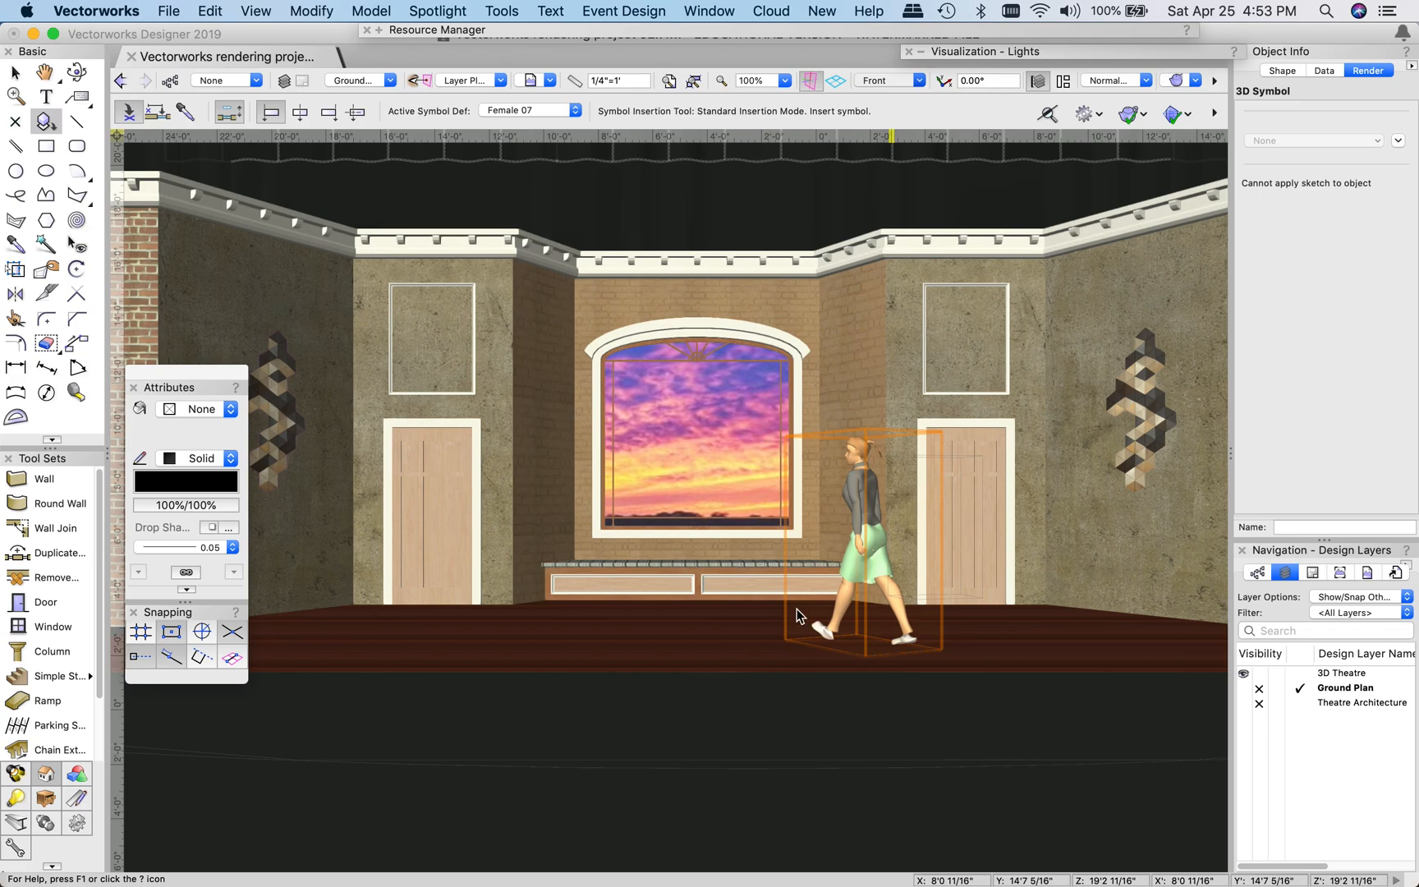
pyautogui.press('F5')
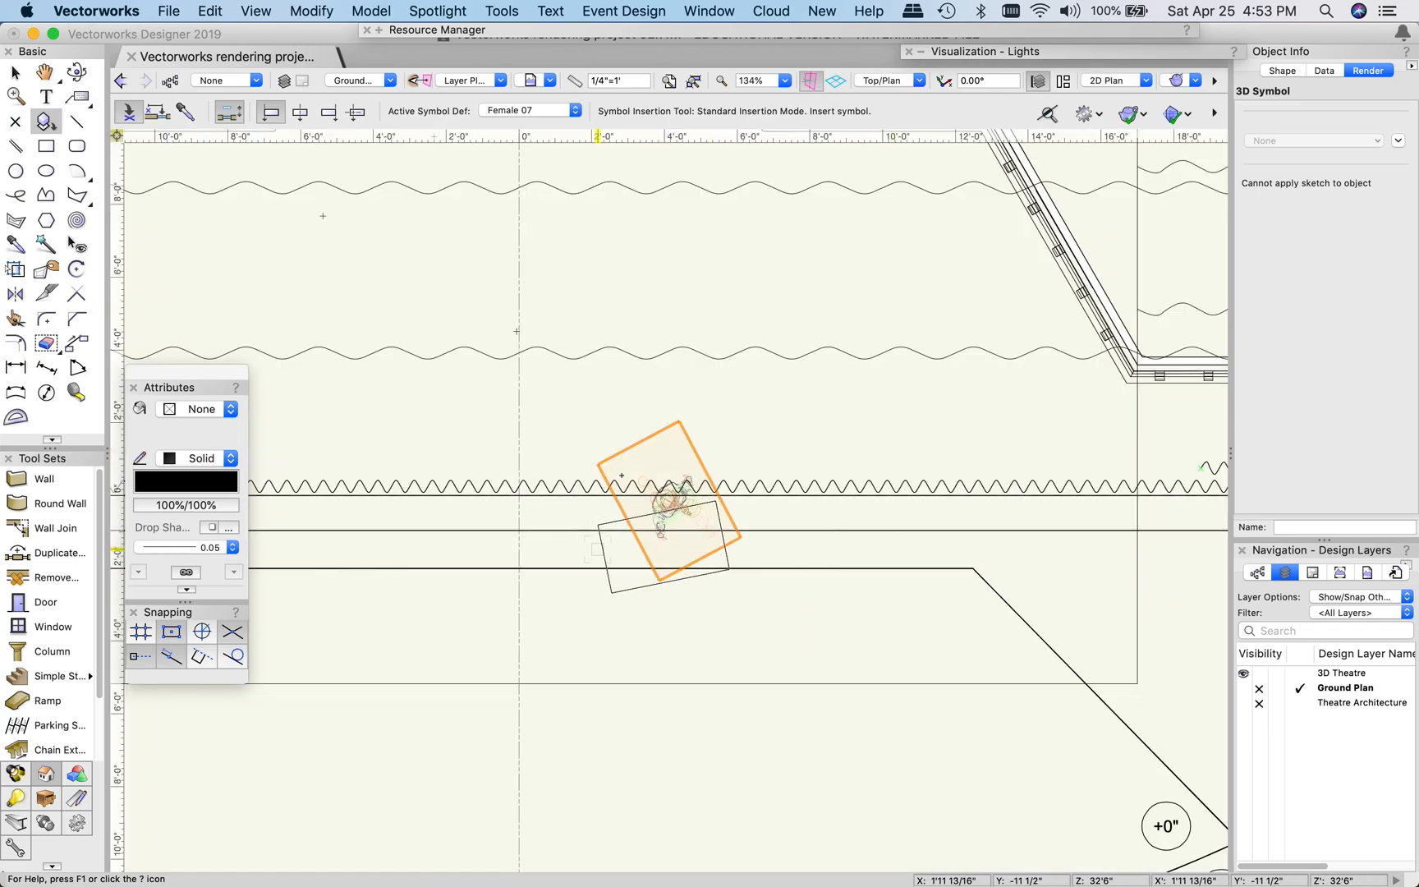
pyautogui.click(256, 11)
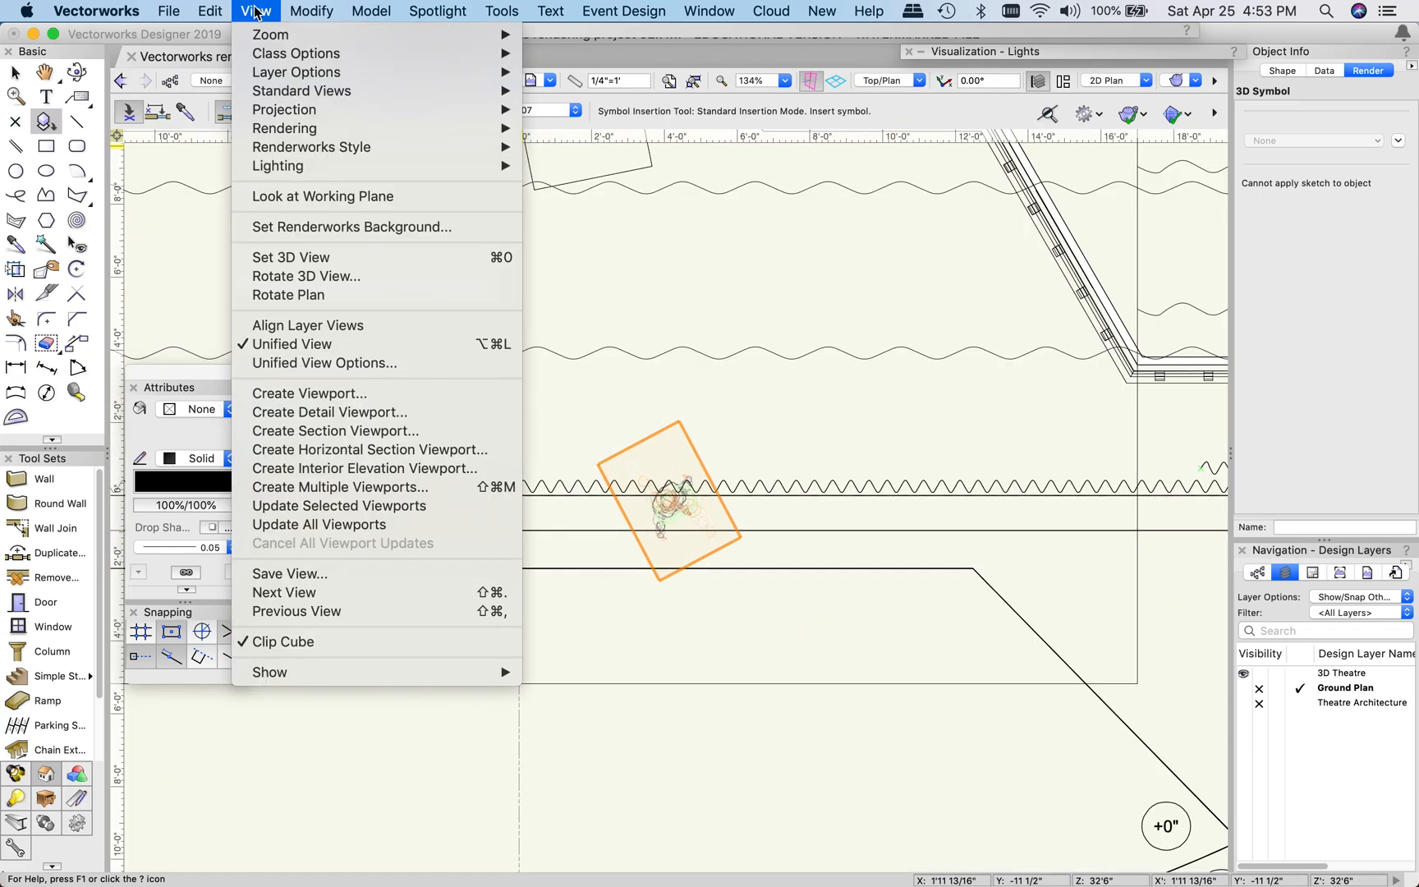
pyautogui.moveTo(328, 90)
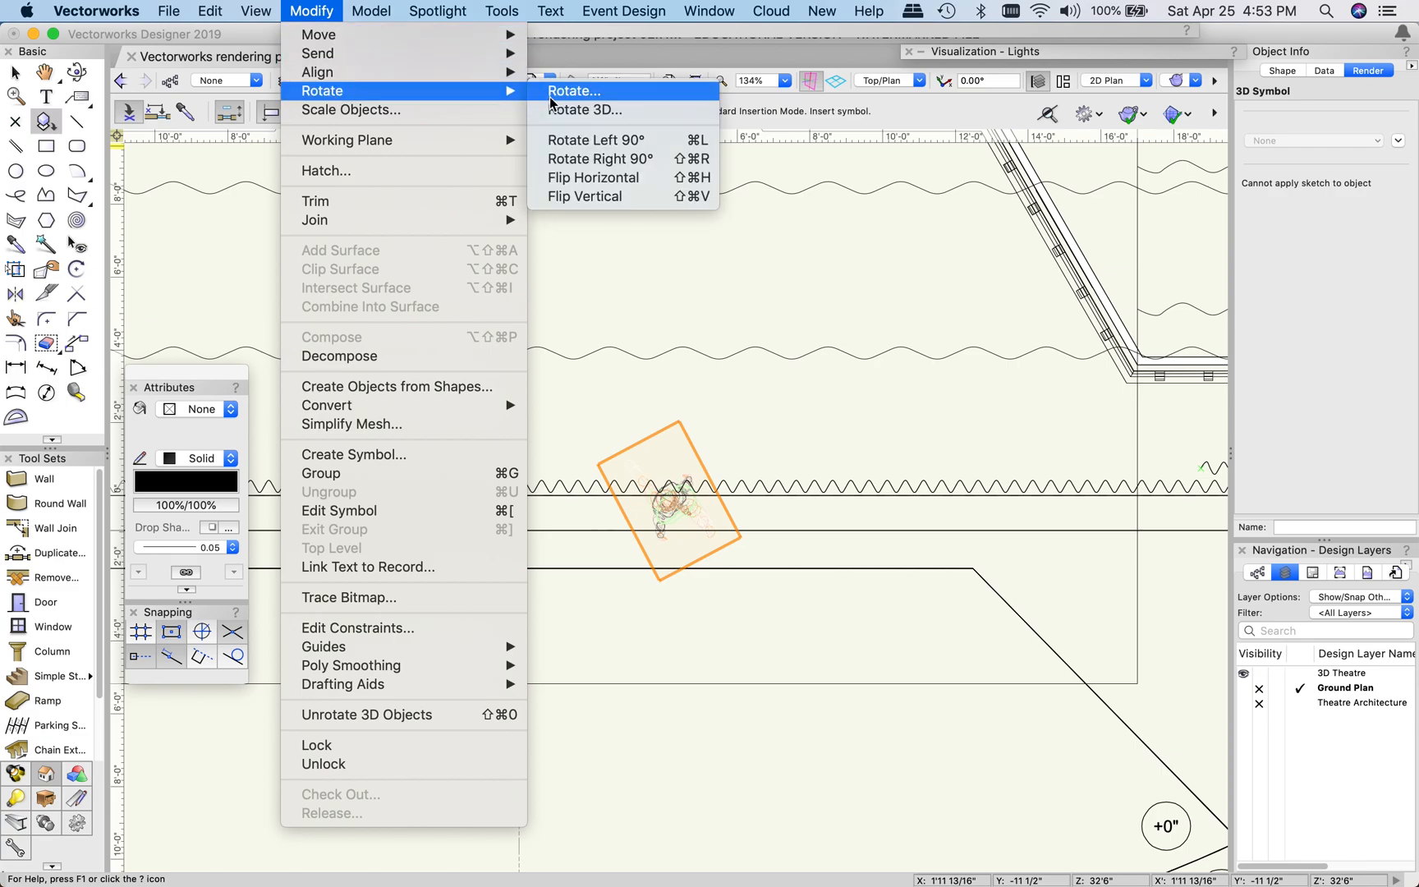
pyautogui.click(605, 148)
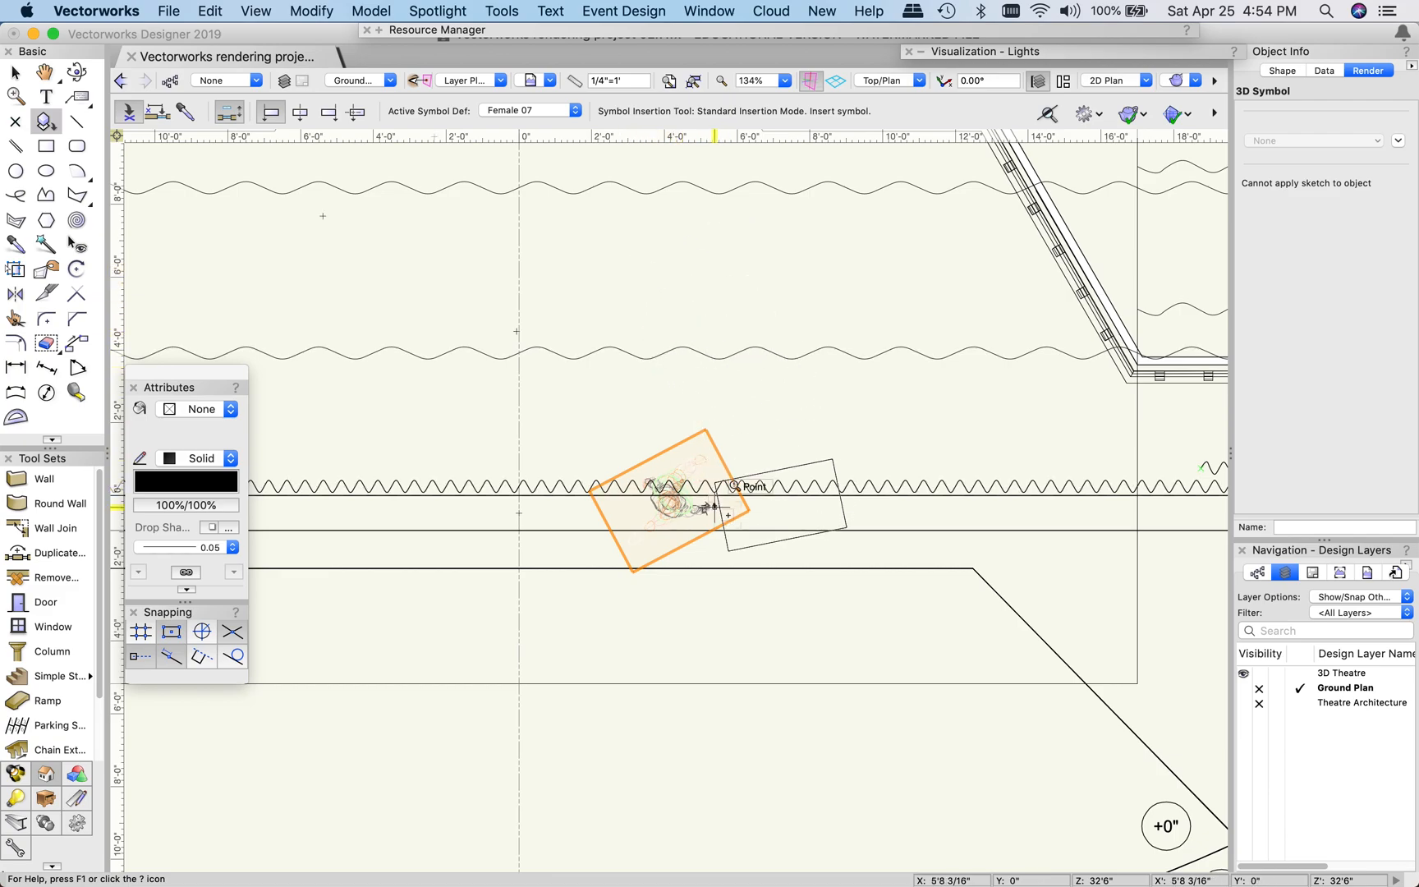
# Display the set in Front view with normal perspective and OpenGL rendering to check the figure on stage
pyautogui.click(905, 87)
pyautogui.click(904, 149)
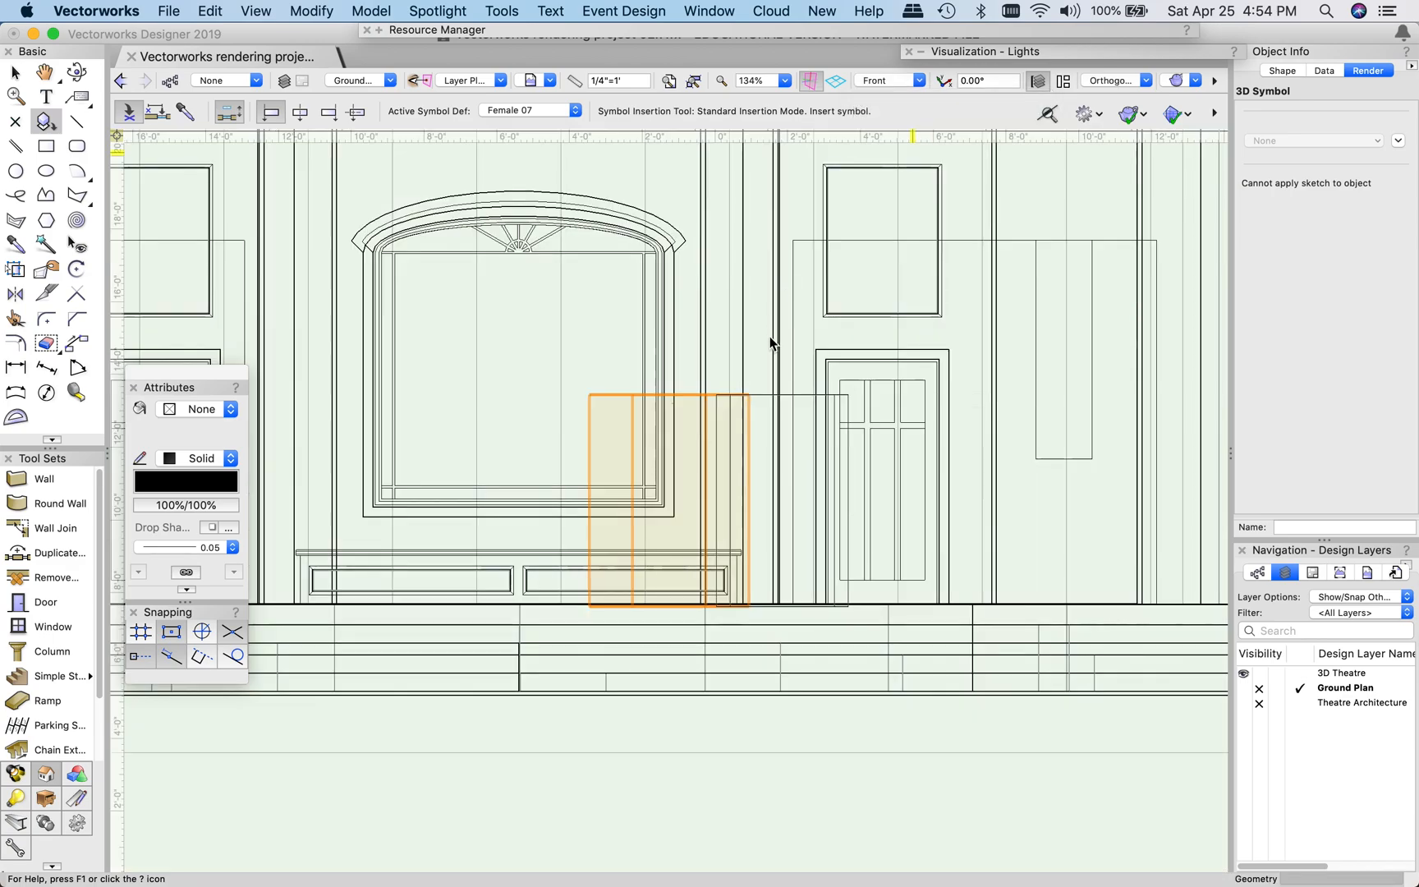
pyautogui.click(1105, 82)
pyautogui.click(1123, 155)
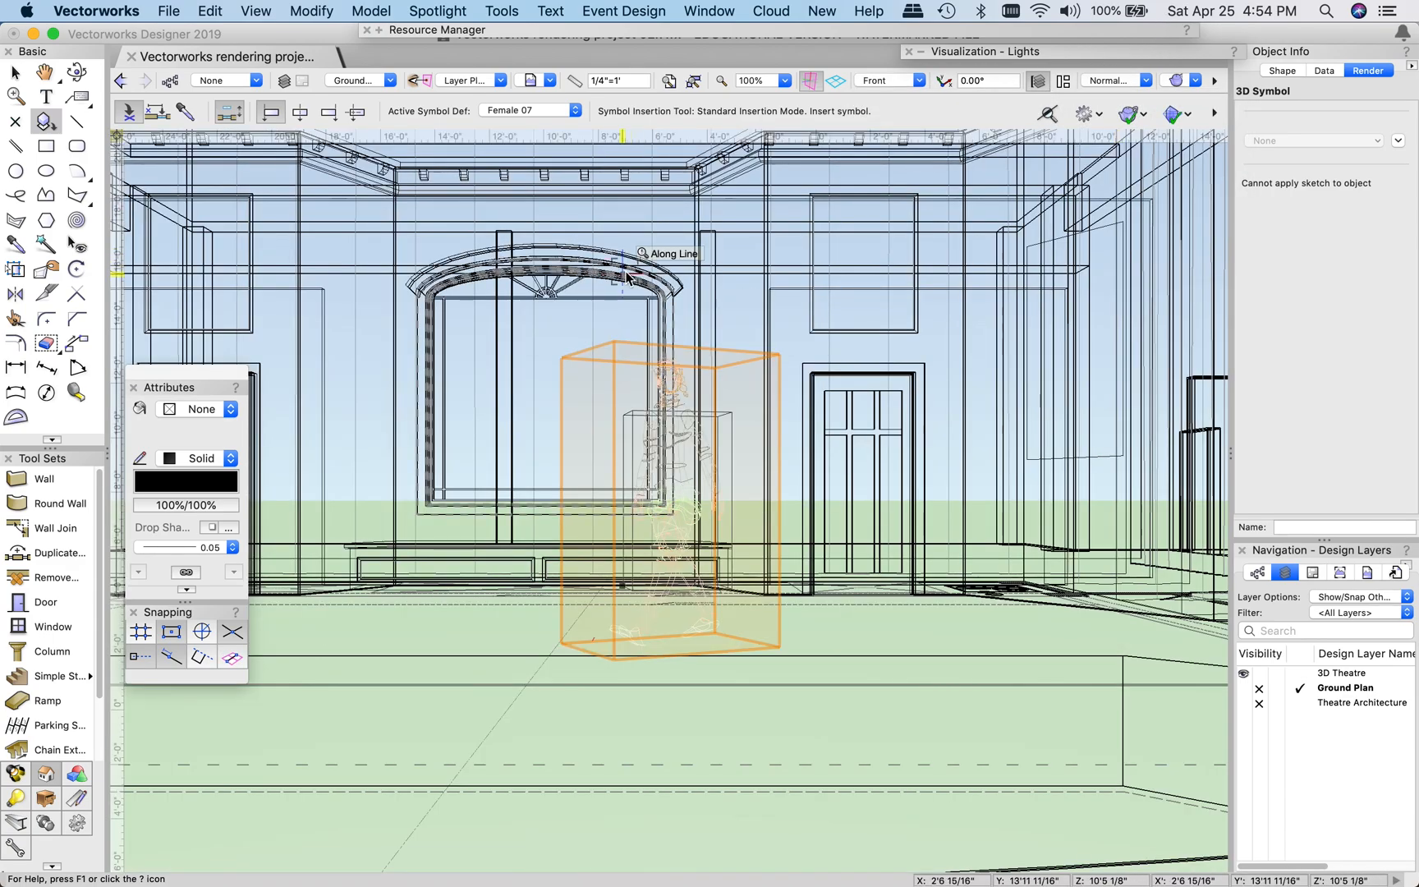
pyautogui.click(1177, 78)
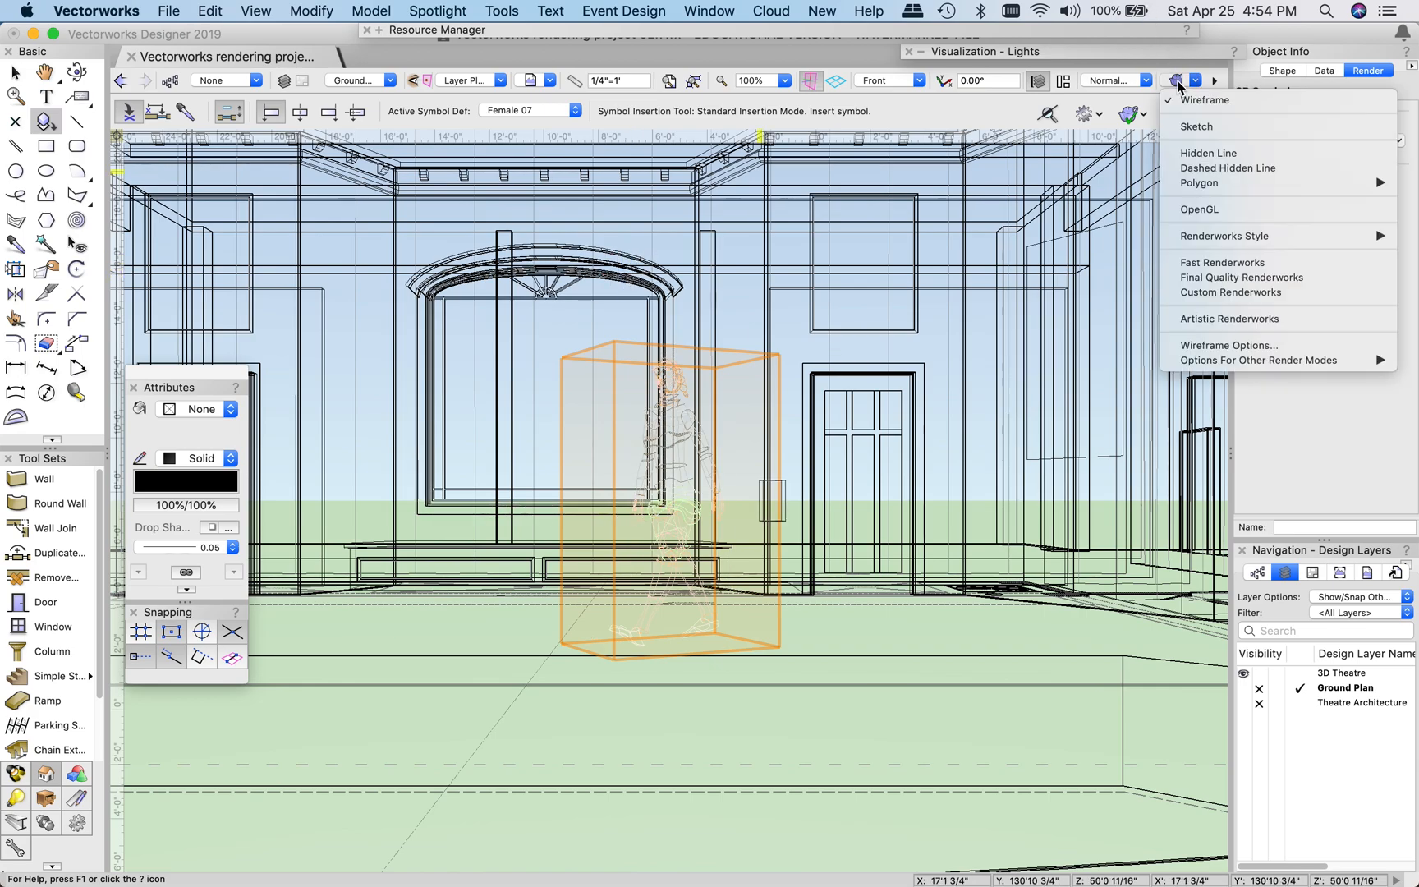
pyautogui.click(1215, 215)
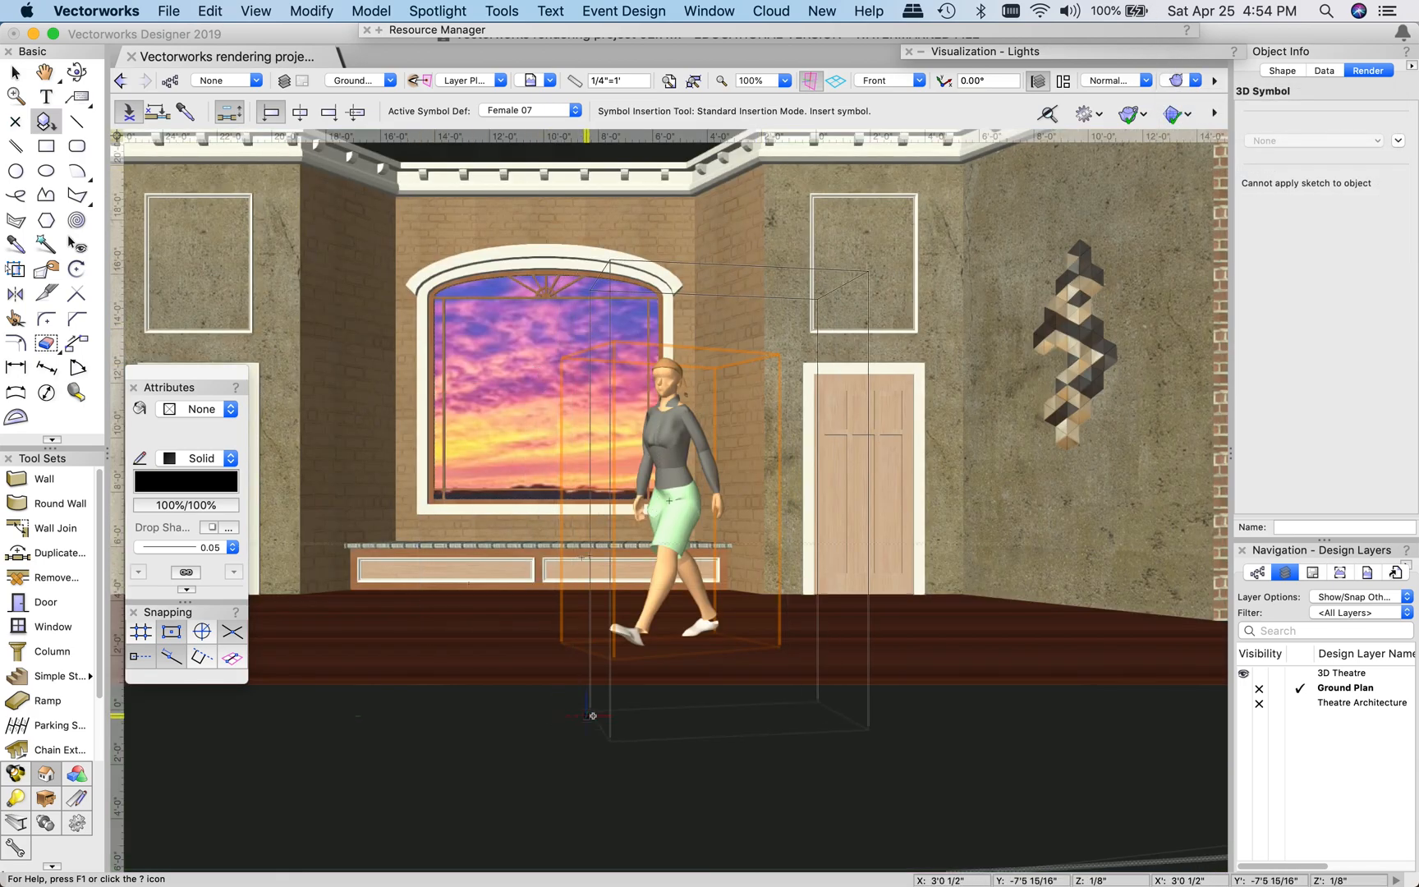
pyautogui.scroll(-2, 593, 716)
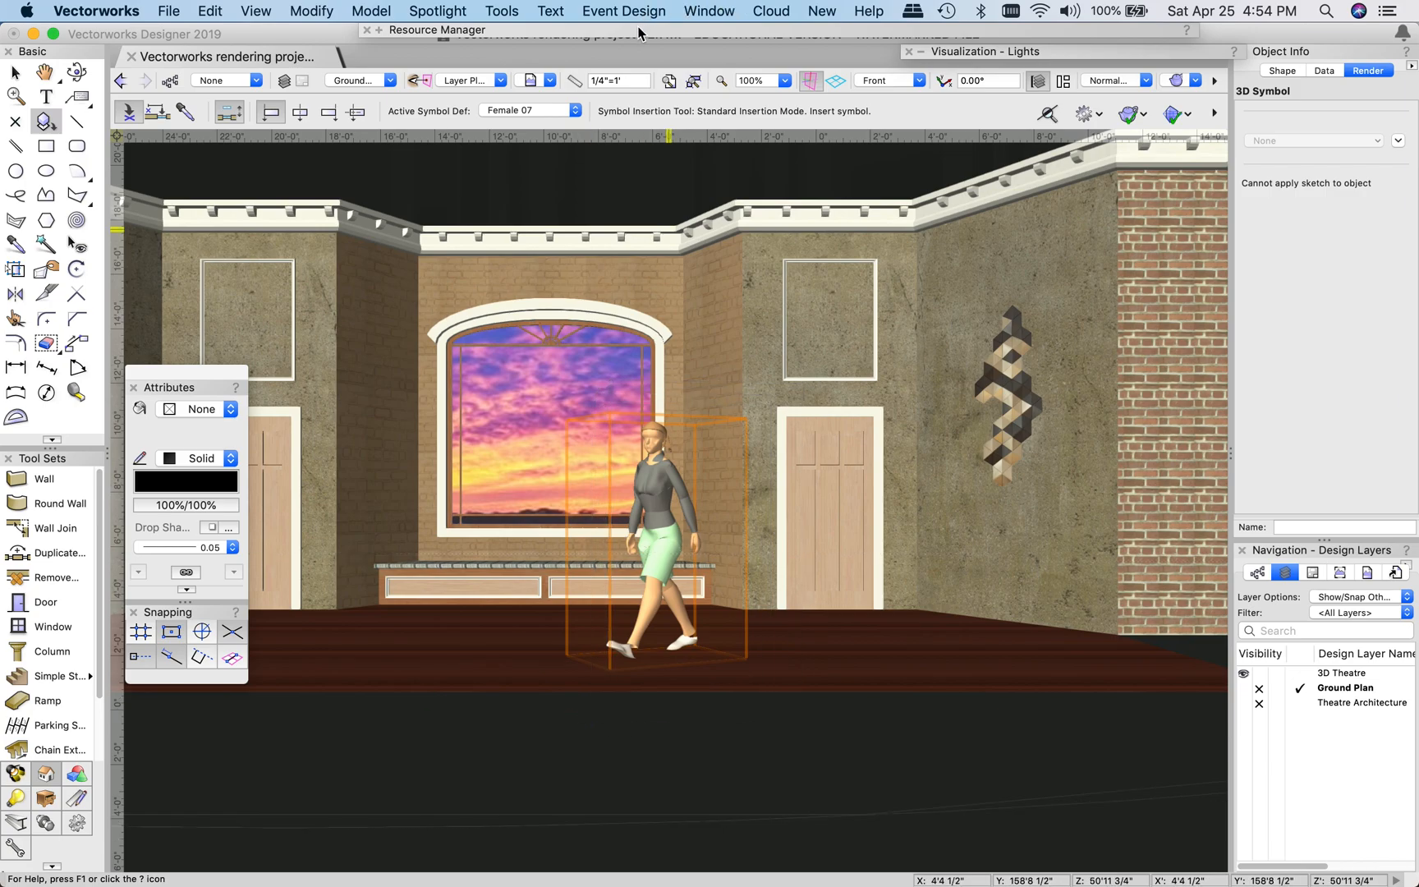
# Look through the remaining female and group figures in the 3D Symbols folder and activate the Group 04 symbol for insertion
pyautogui.moveTo(633, 33)
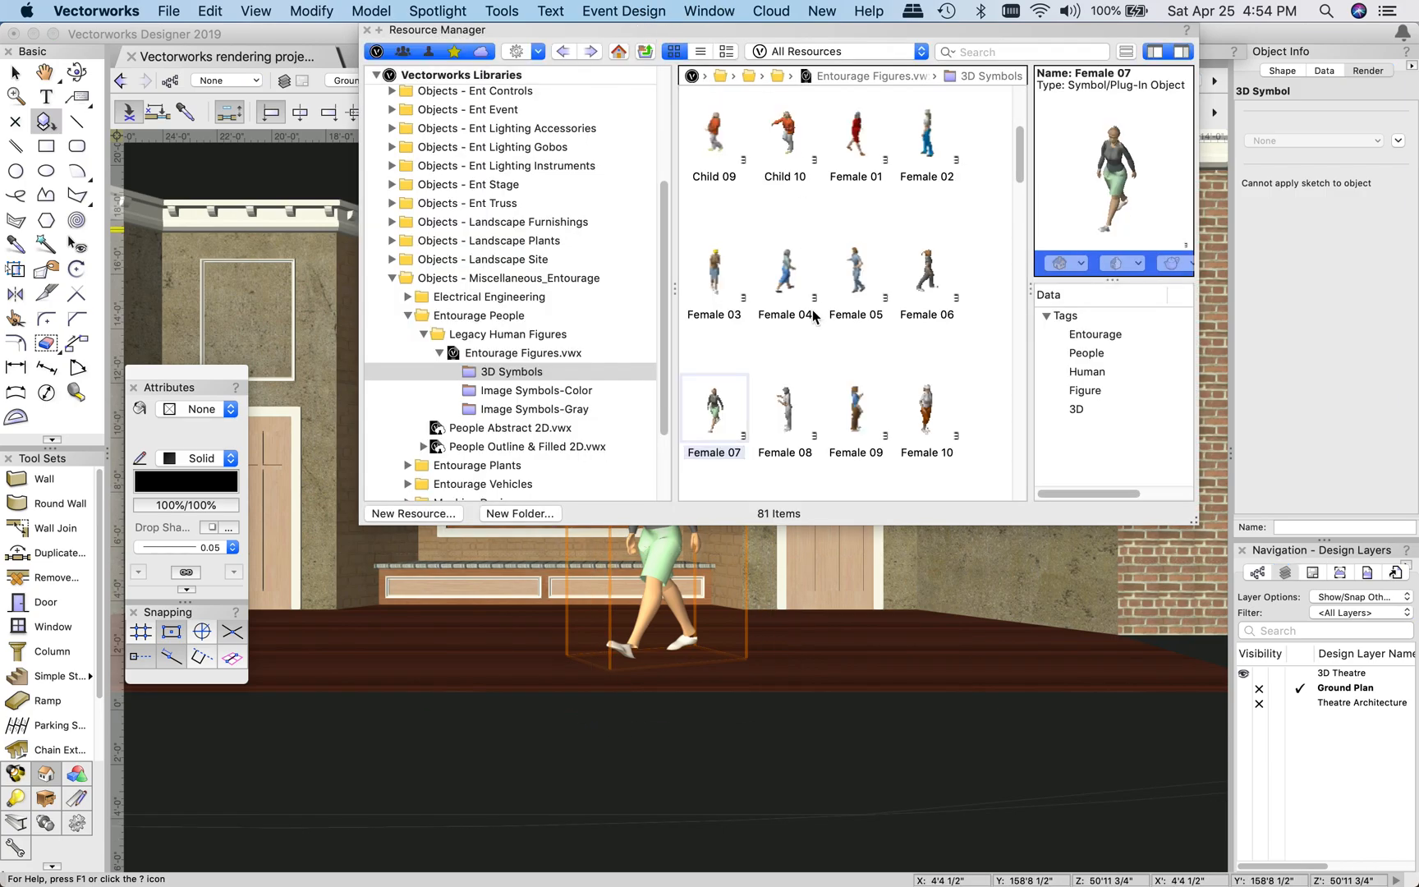
pyautogui.scroll(-5, 813, 316)
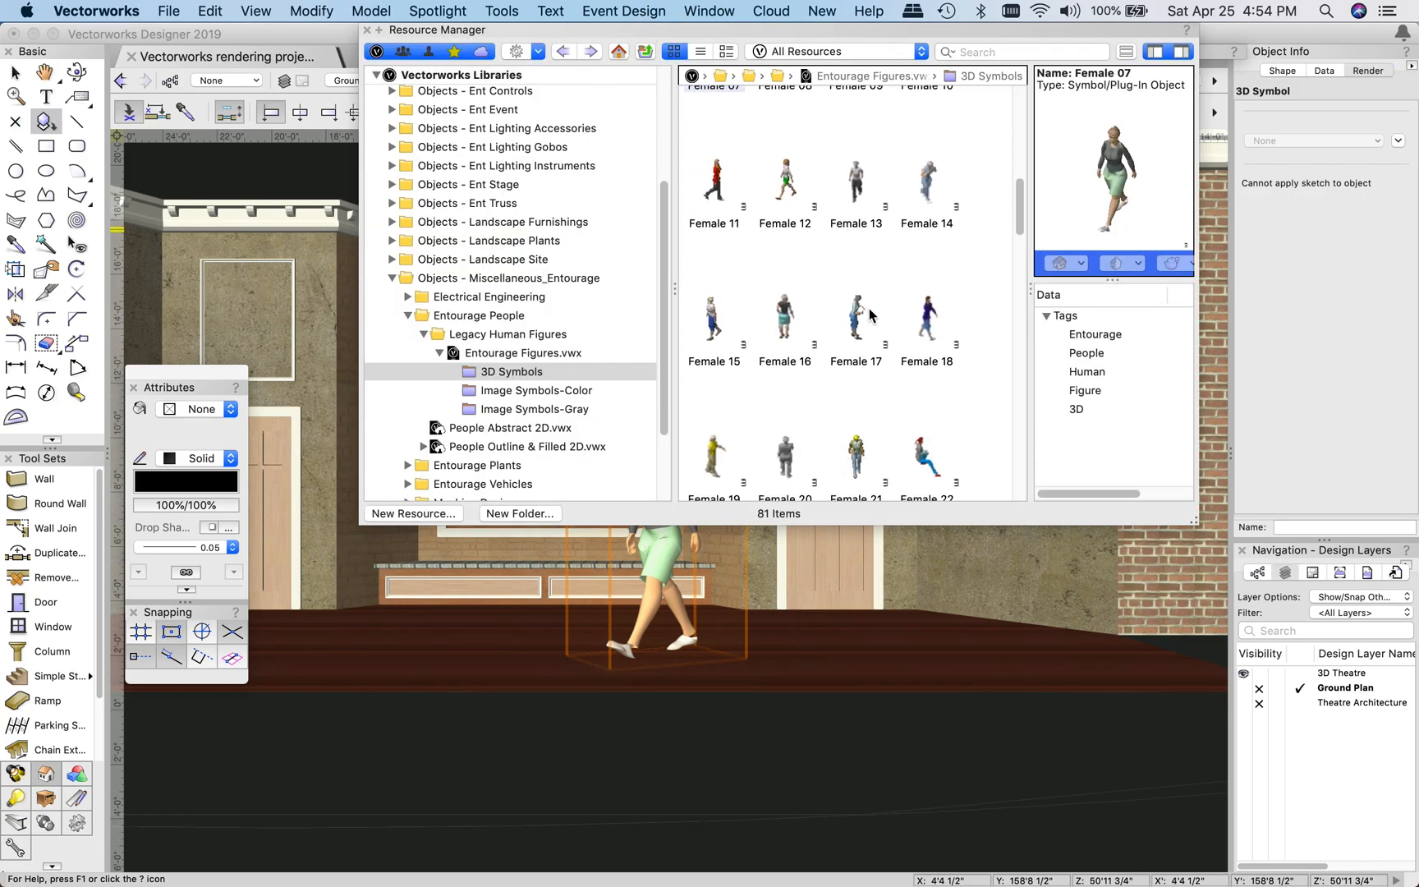
pyautogui.scroll(-5, 871, 314)
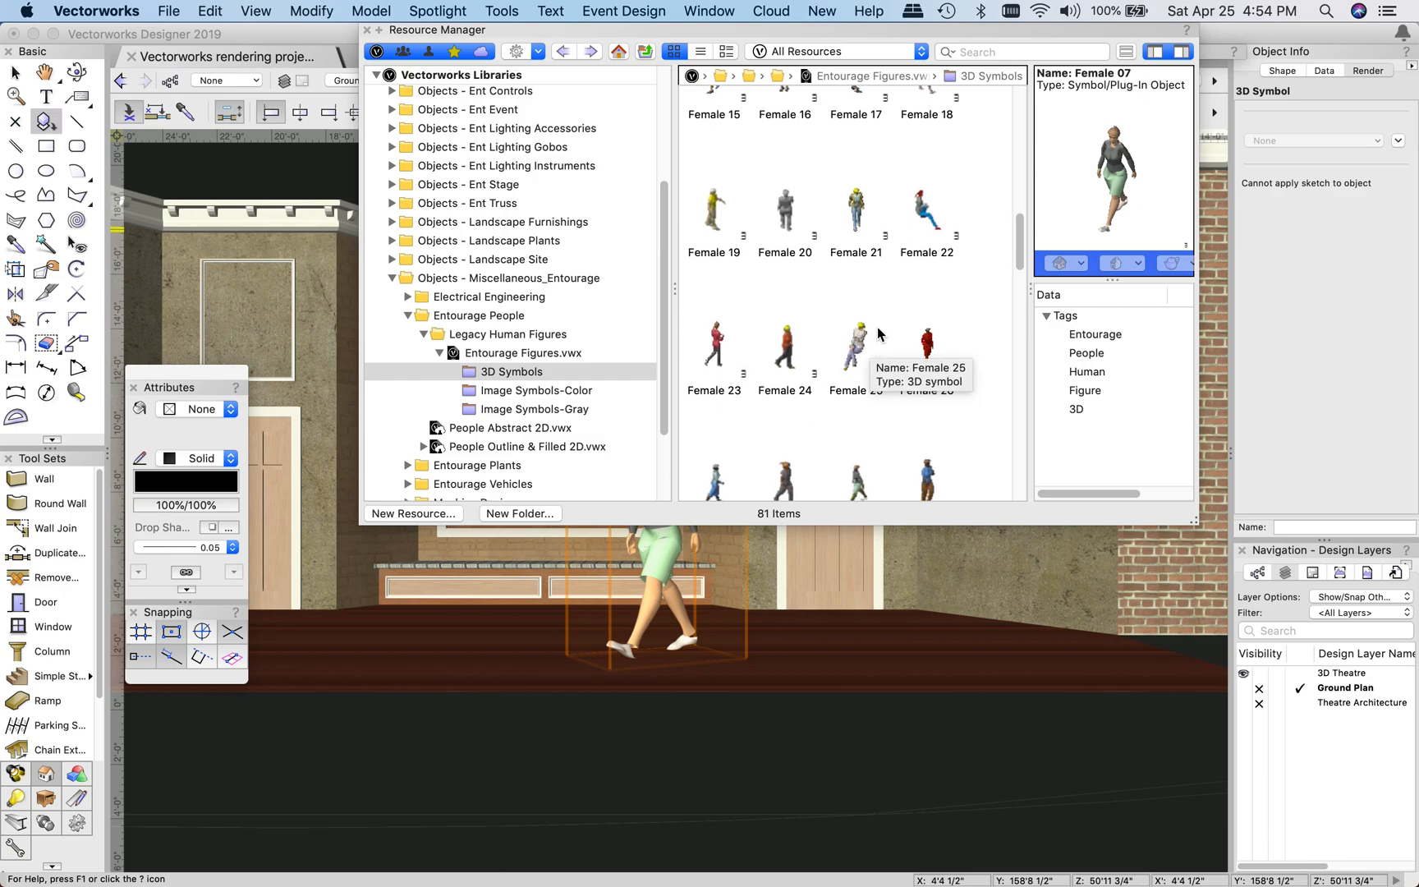
pyautogui.scroll(-6, 966, 324)
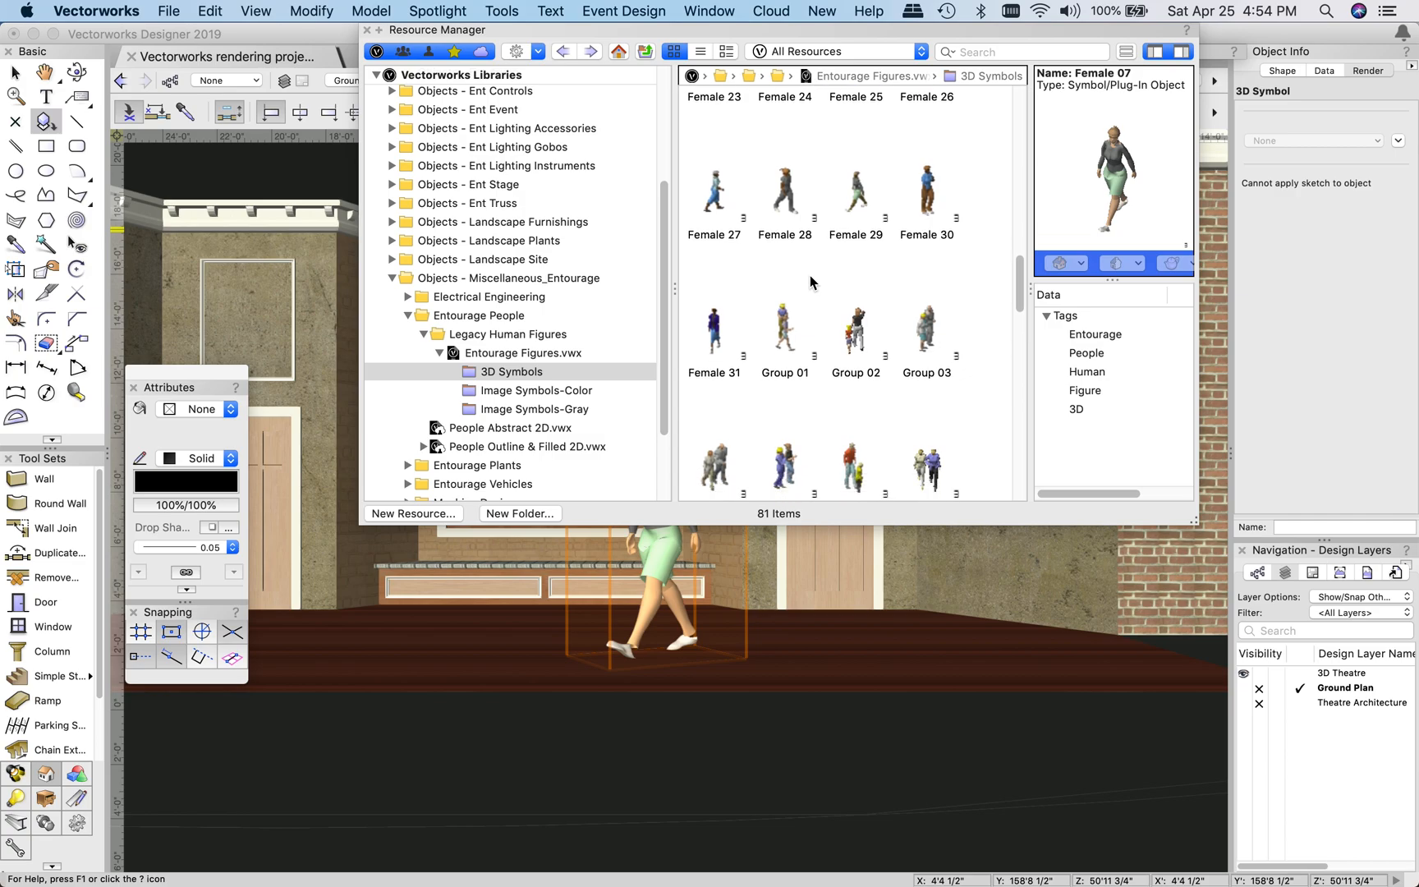
pyautogui.scroll(-3, 811, 282)
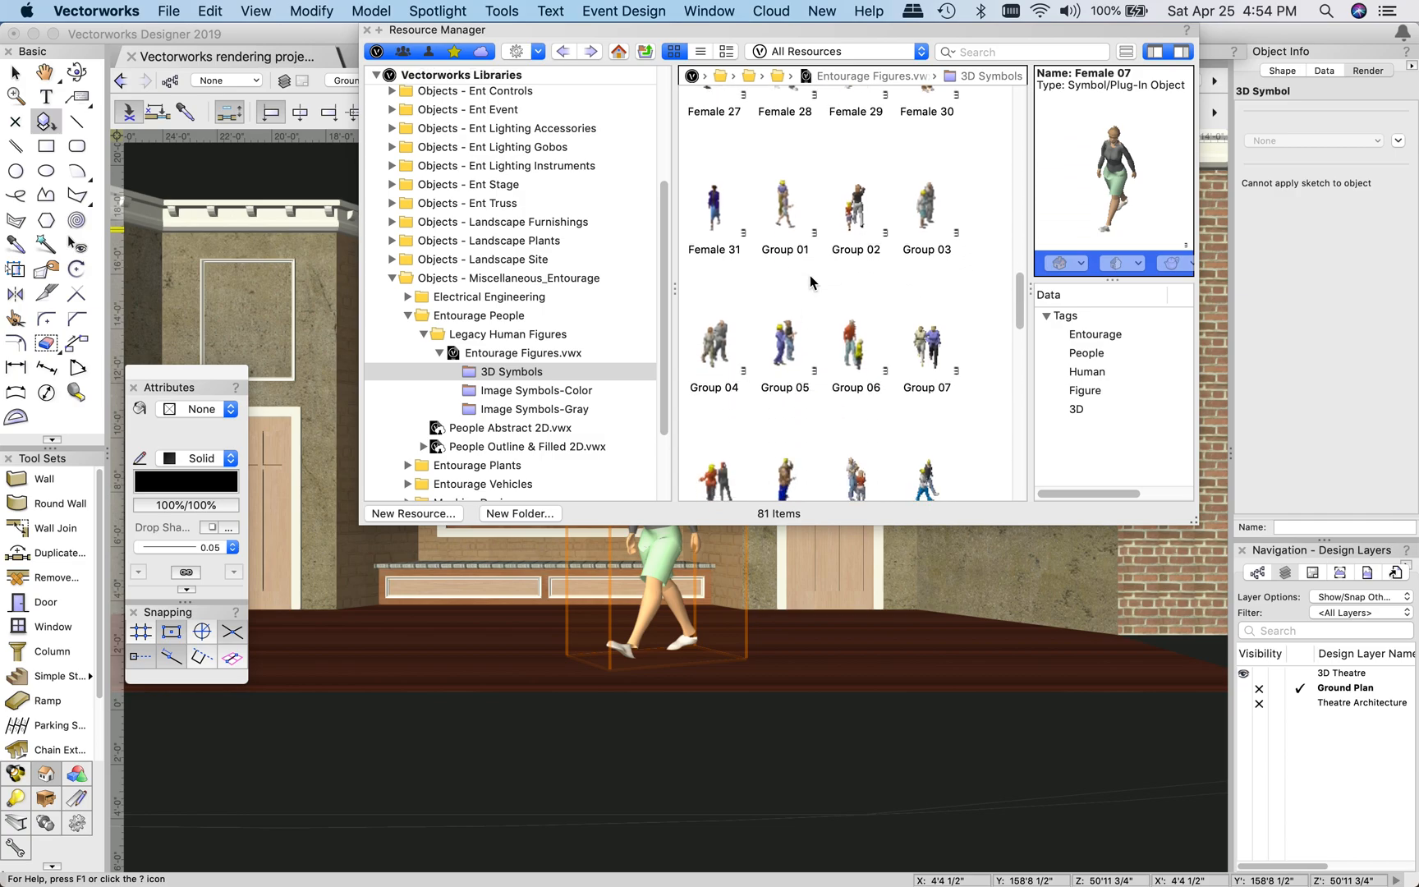
pyautogui.doubleClick(719, 355)
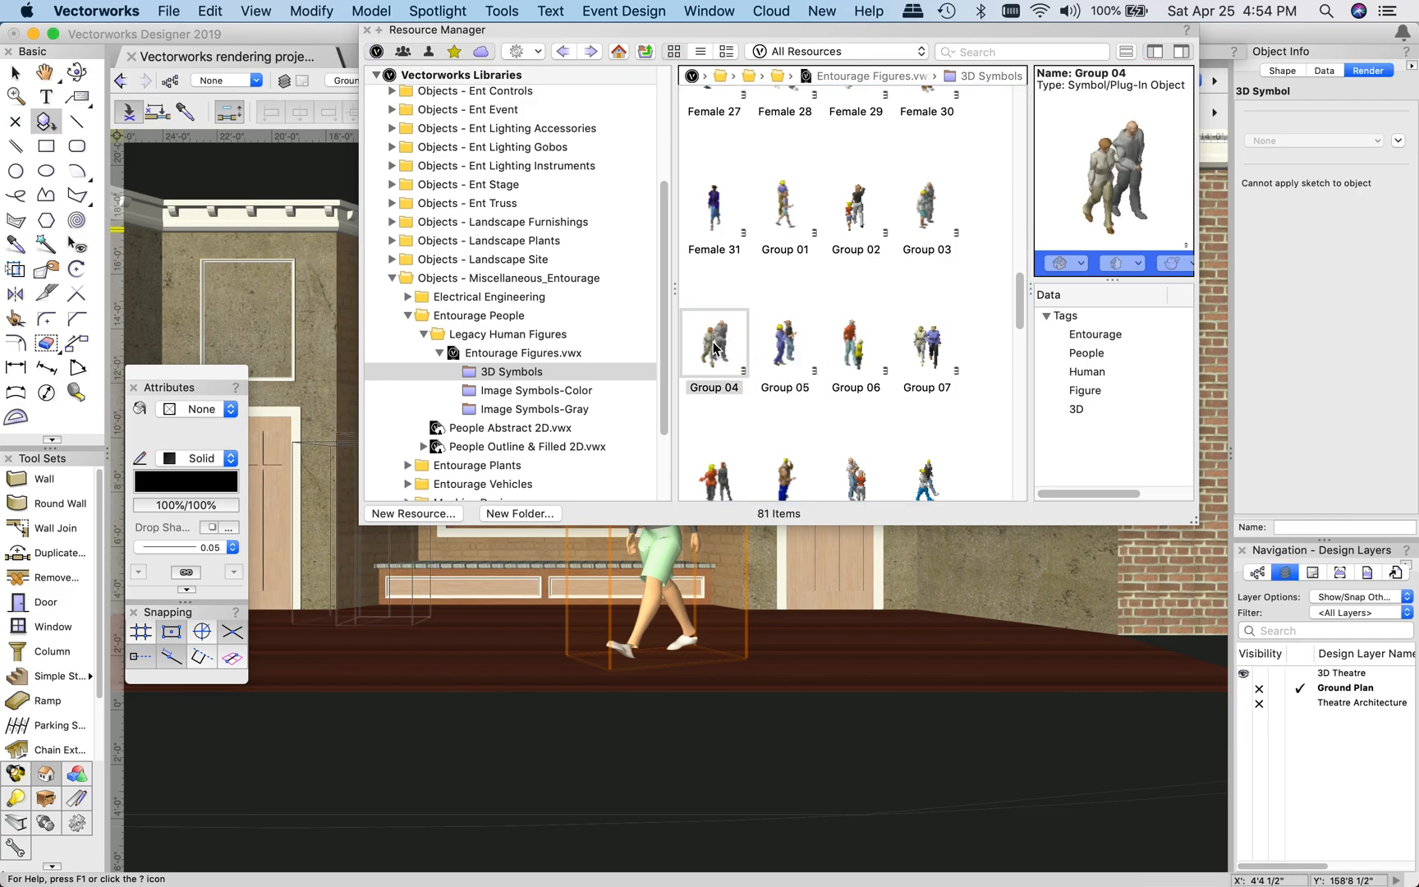
# Insert the Group 04 couple on the stage floor in front of the left-hand door, setting its rotation, and leave it deselected
pyautogui.scroll(-2, 475, 669)
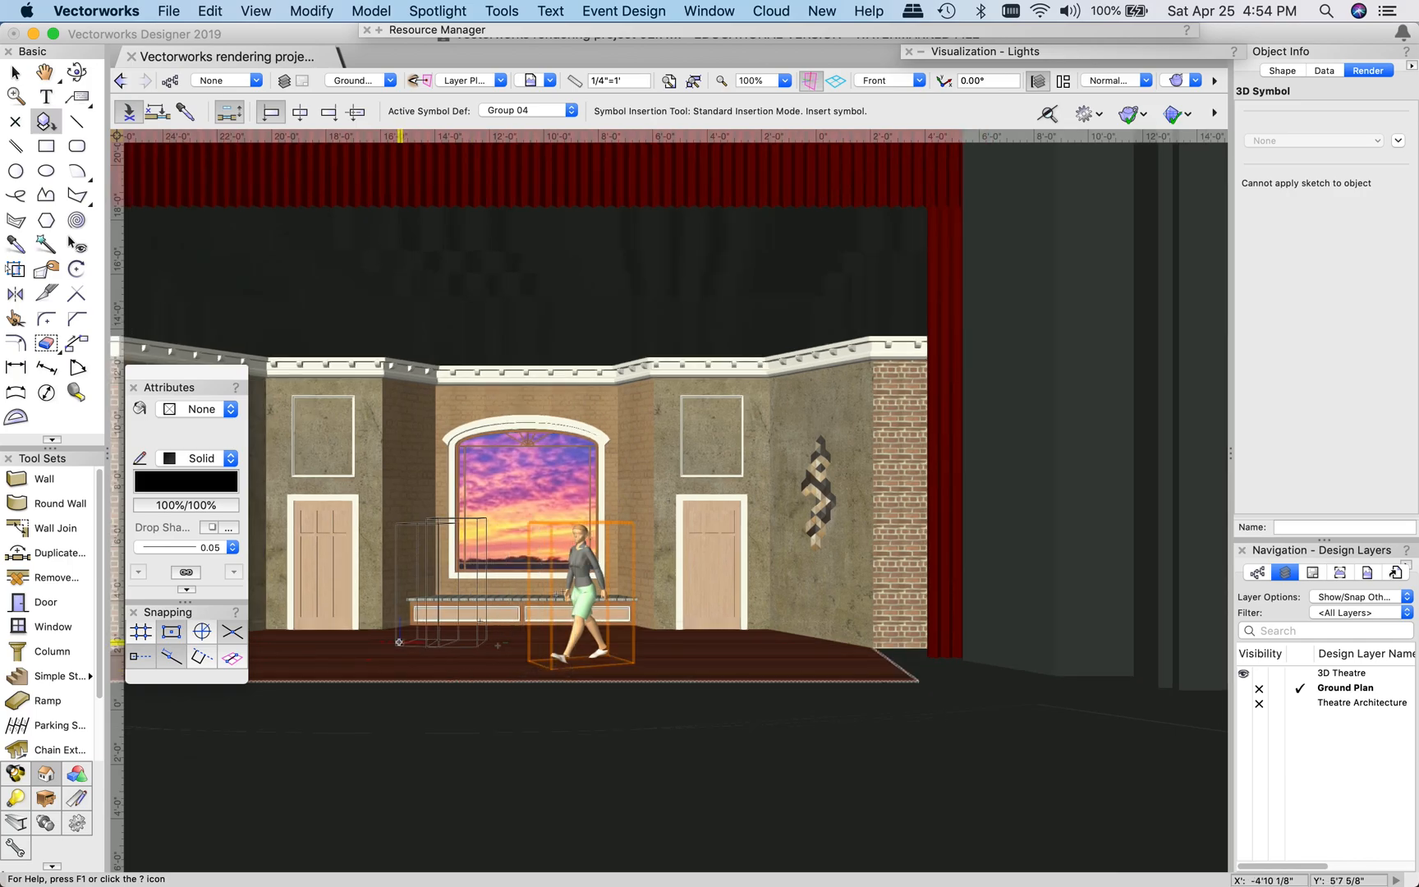
pyautogui.moveTo(355, 648); pyautogui.dragTo(578, 653, button='middle')
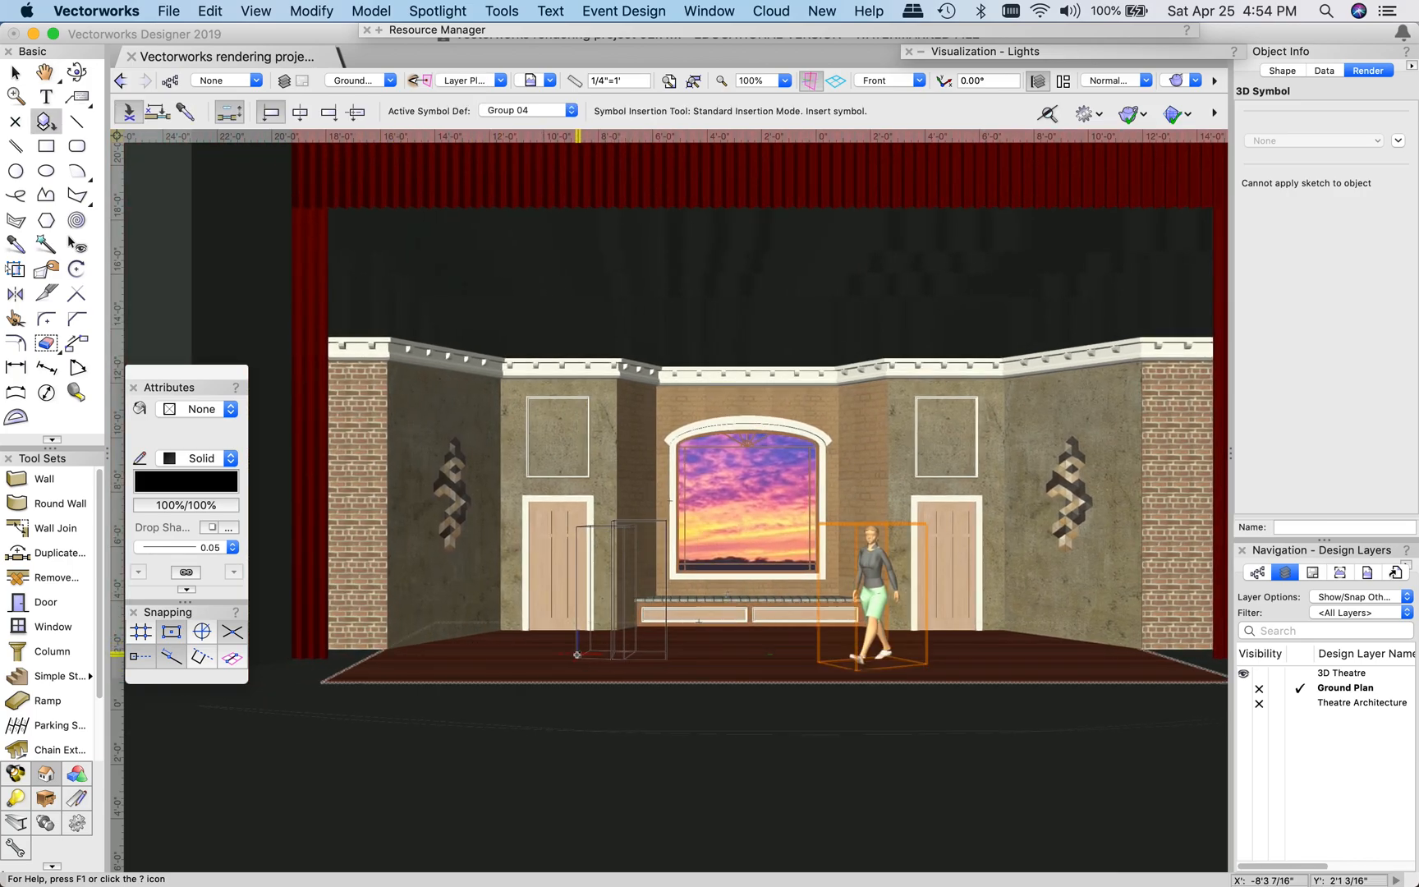
pyautogui.click(523, 662)
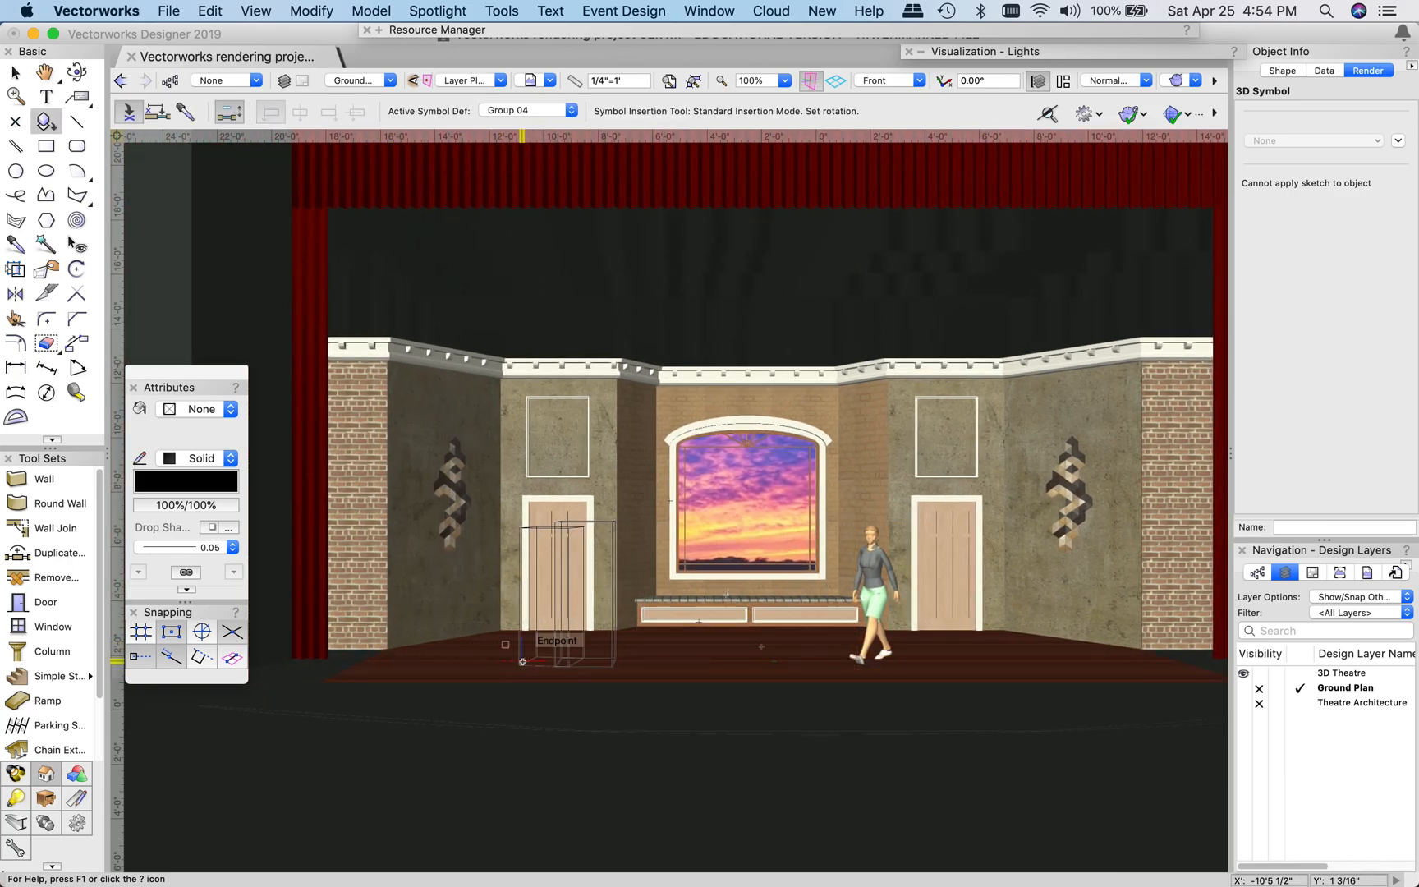
pyautogui.click(523, 661)
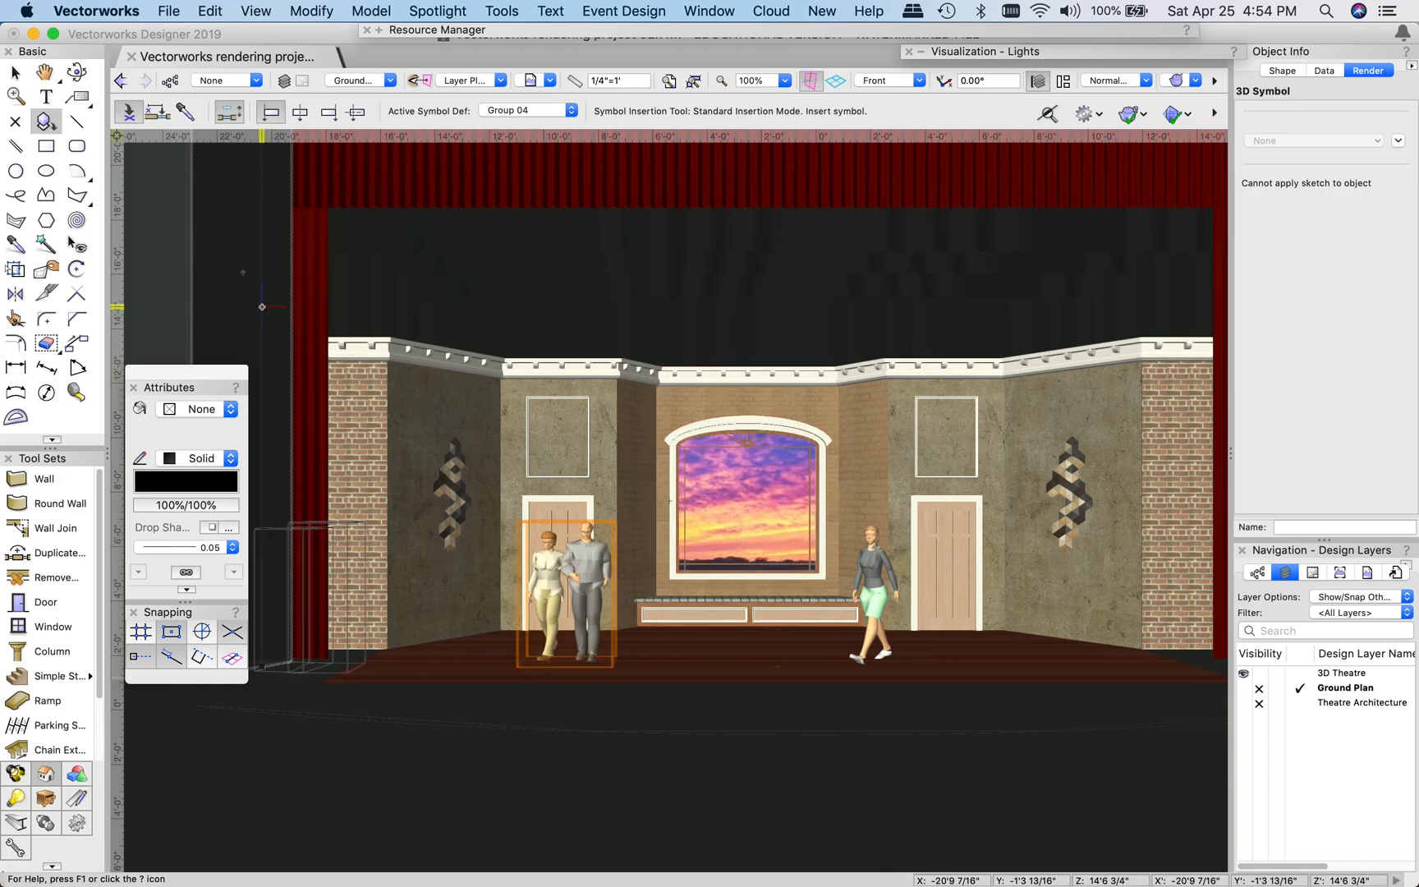
pyautogui.moveTo(996, 643); pyautogui.dragTo(936, 601, button='middle')
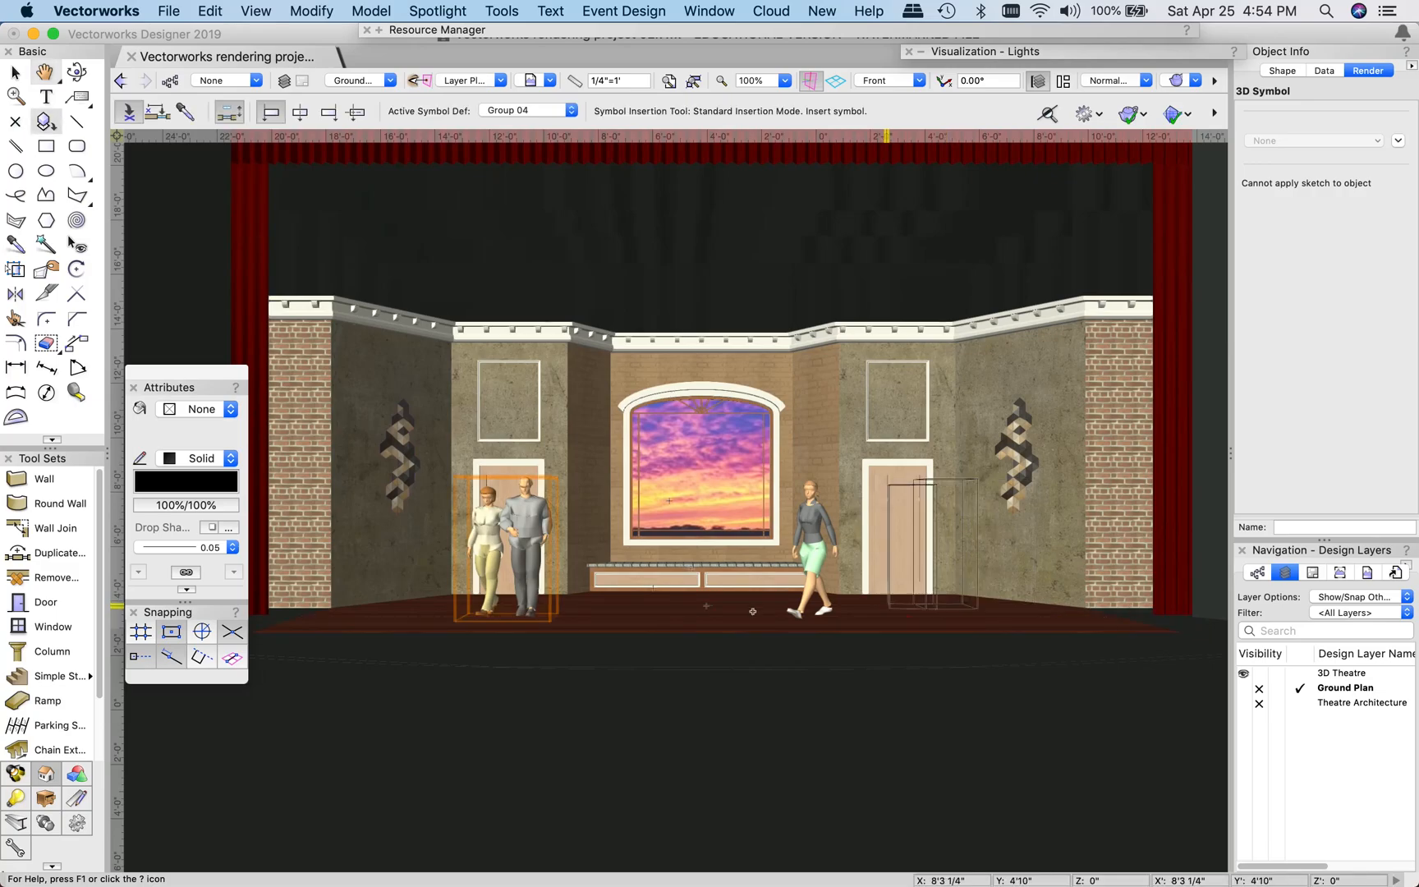
pyautogui.press('x')
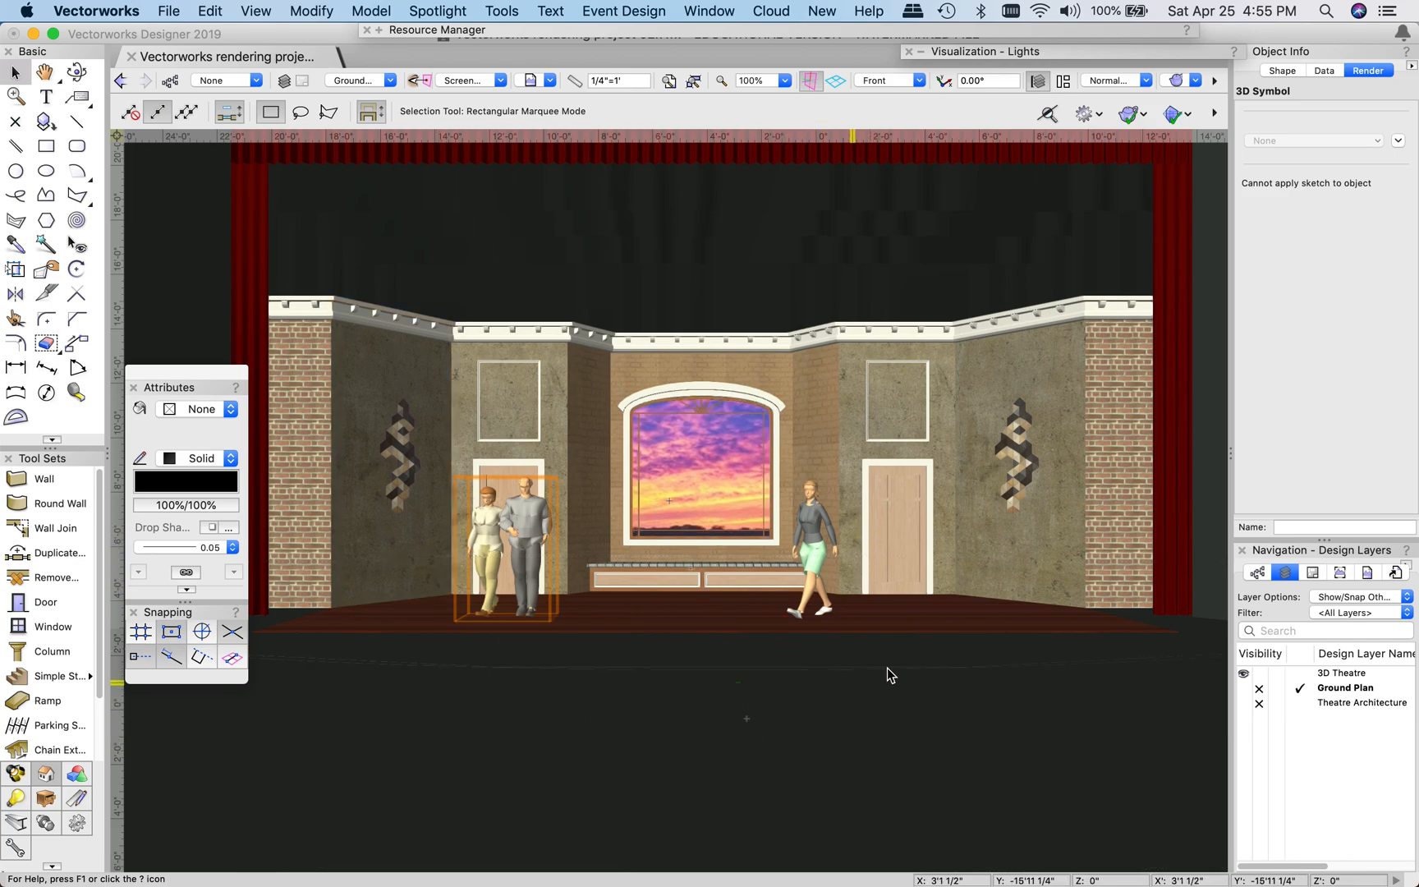
pyautogui.click(604, 746)
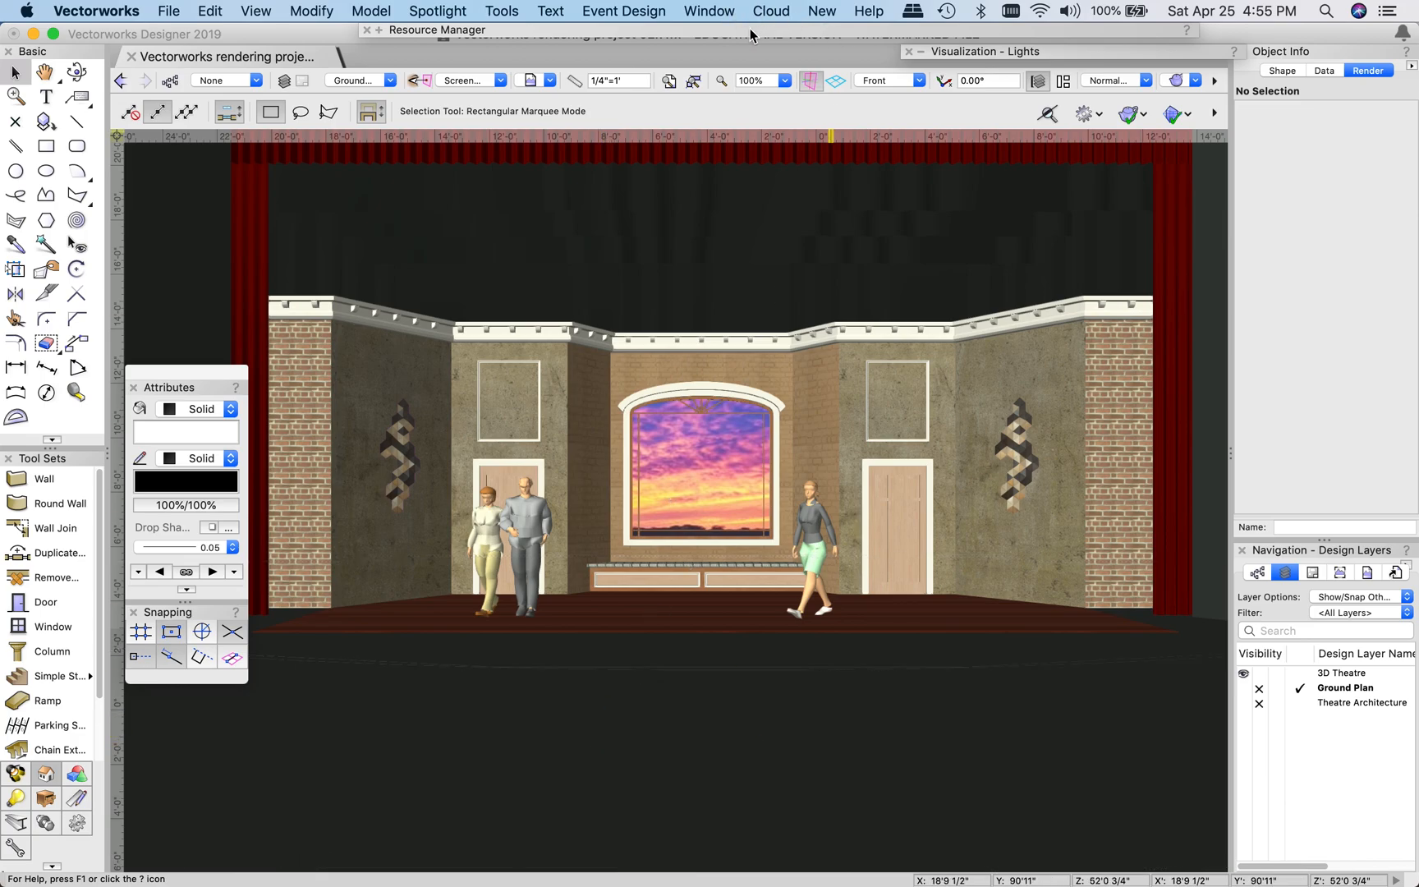
# Display the set in Top/Plan view
pyautogui.moveTo(751, 33)
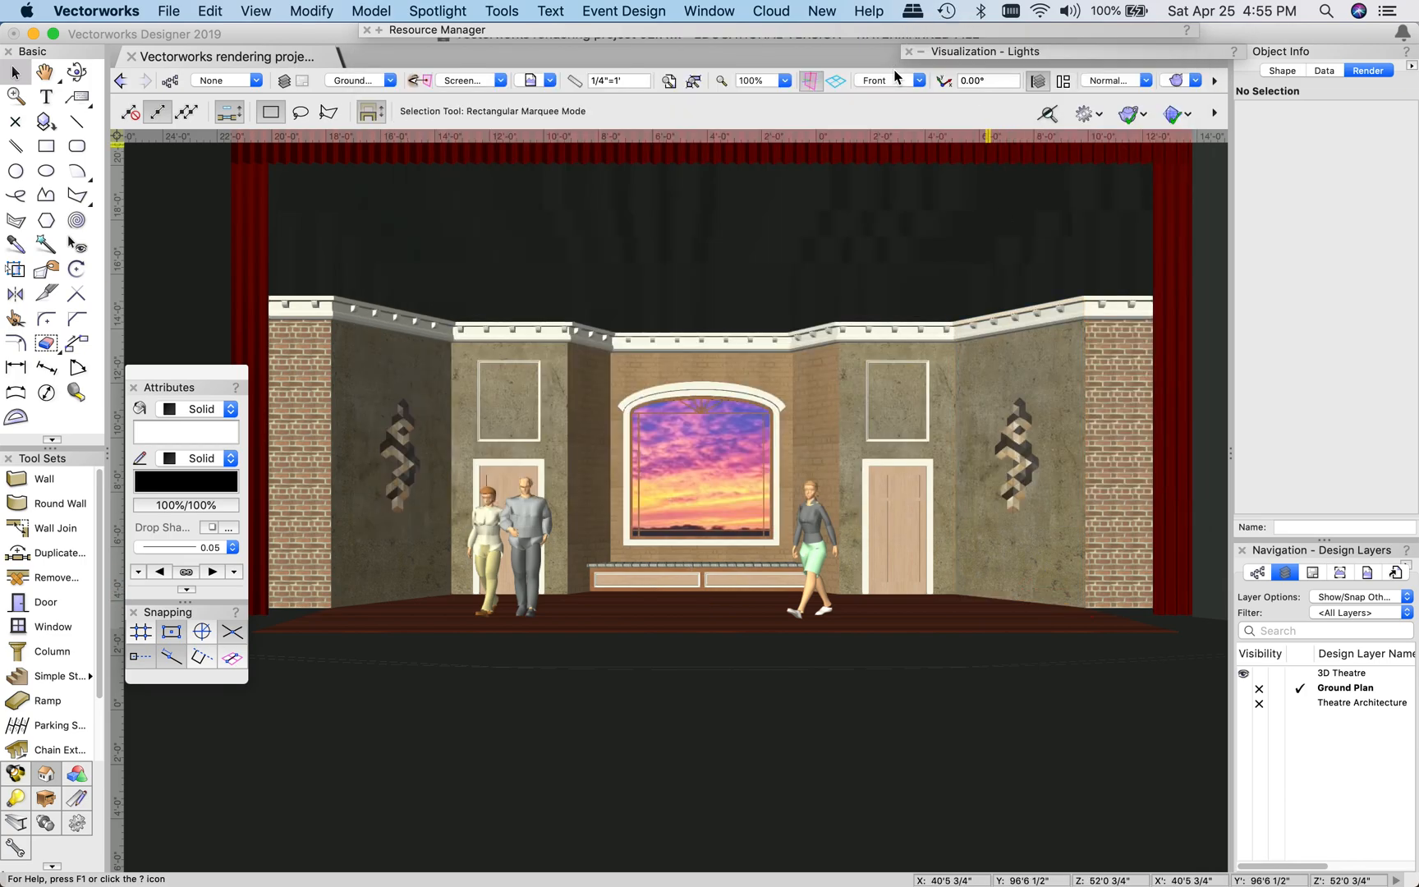
pyautogui.click(897, 76)
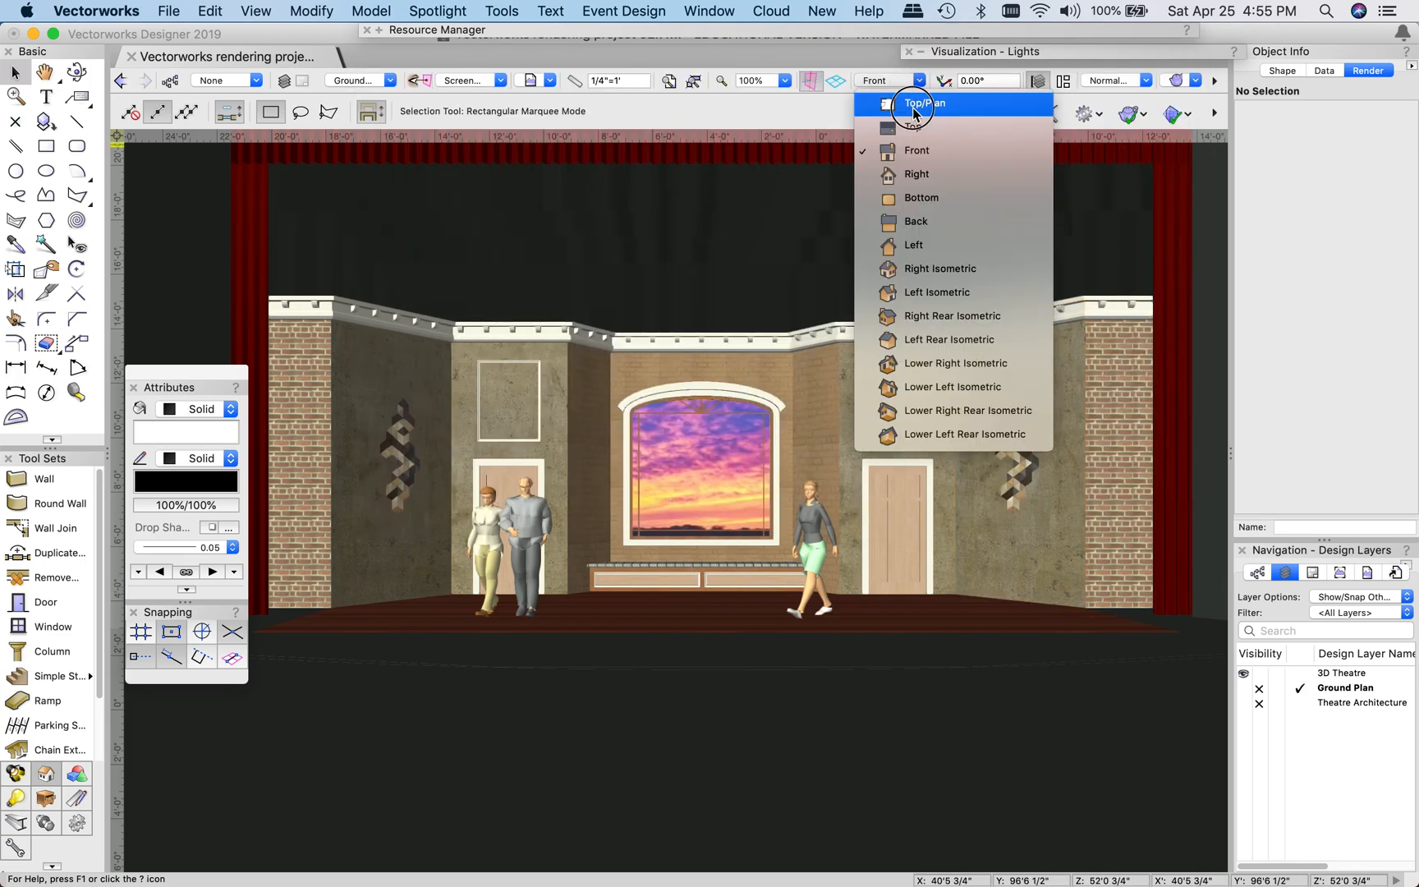
pyautogui.click(912, 100)
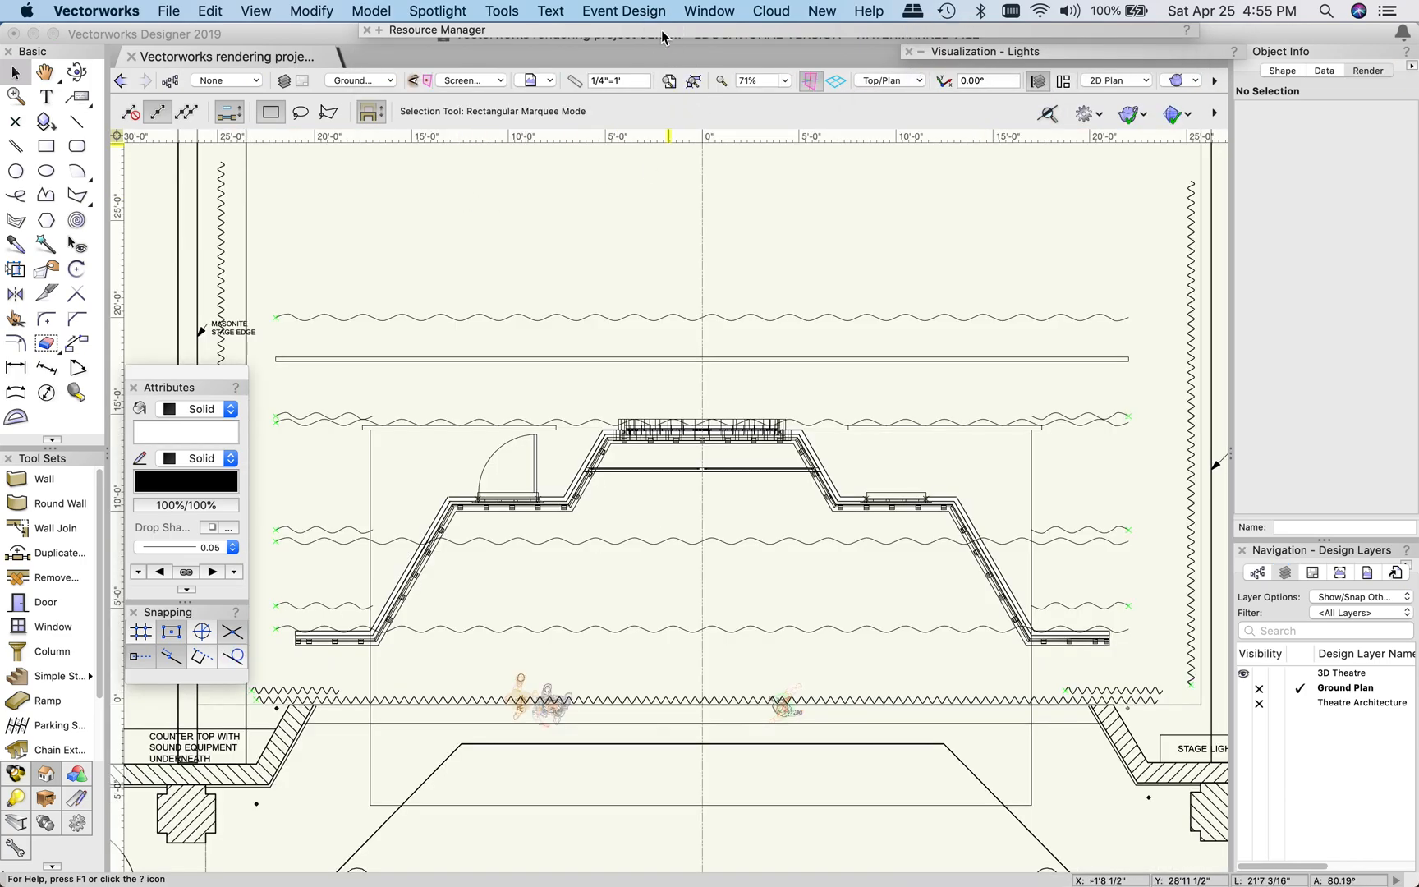
# Open Elements Architect Sampler.vwx in the Objects - Architecture library and look through its appliance, electrical, fireplace and sanitary symbols
pyautogui.scroll(5, 542, 214)
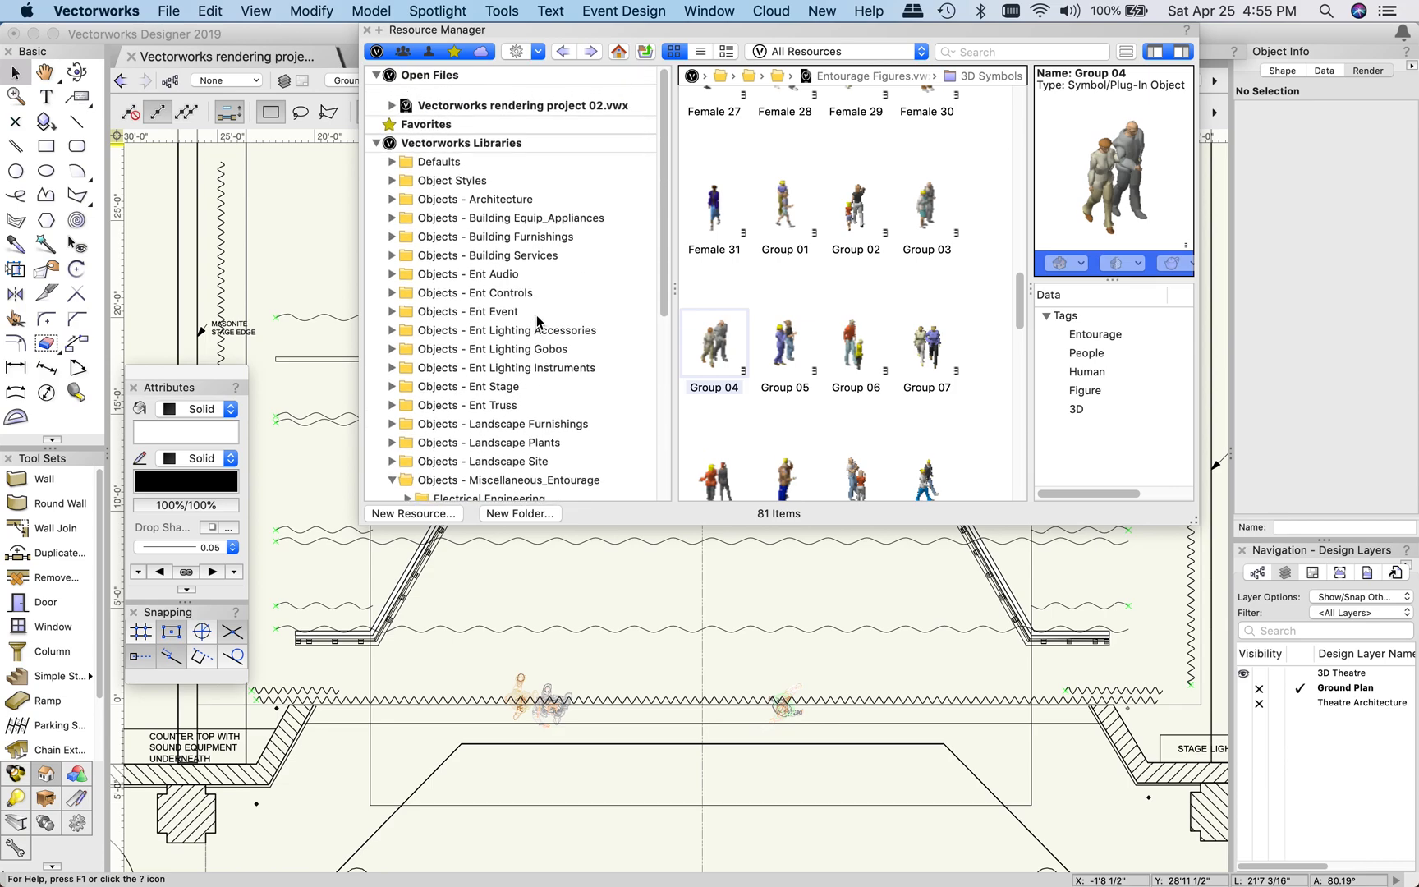
pyautogui.click(392, 188)
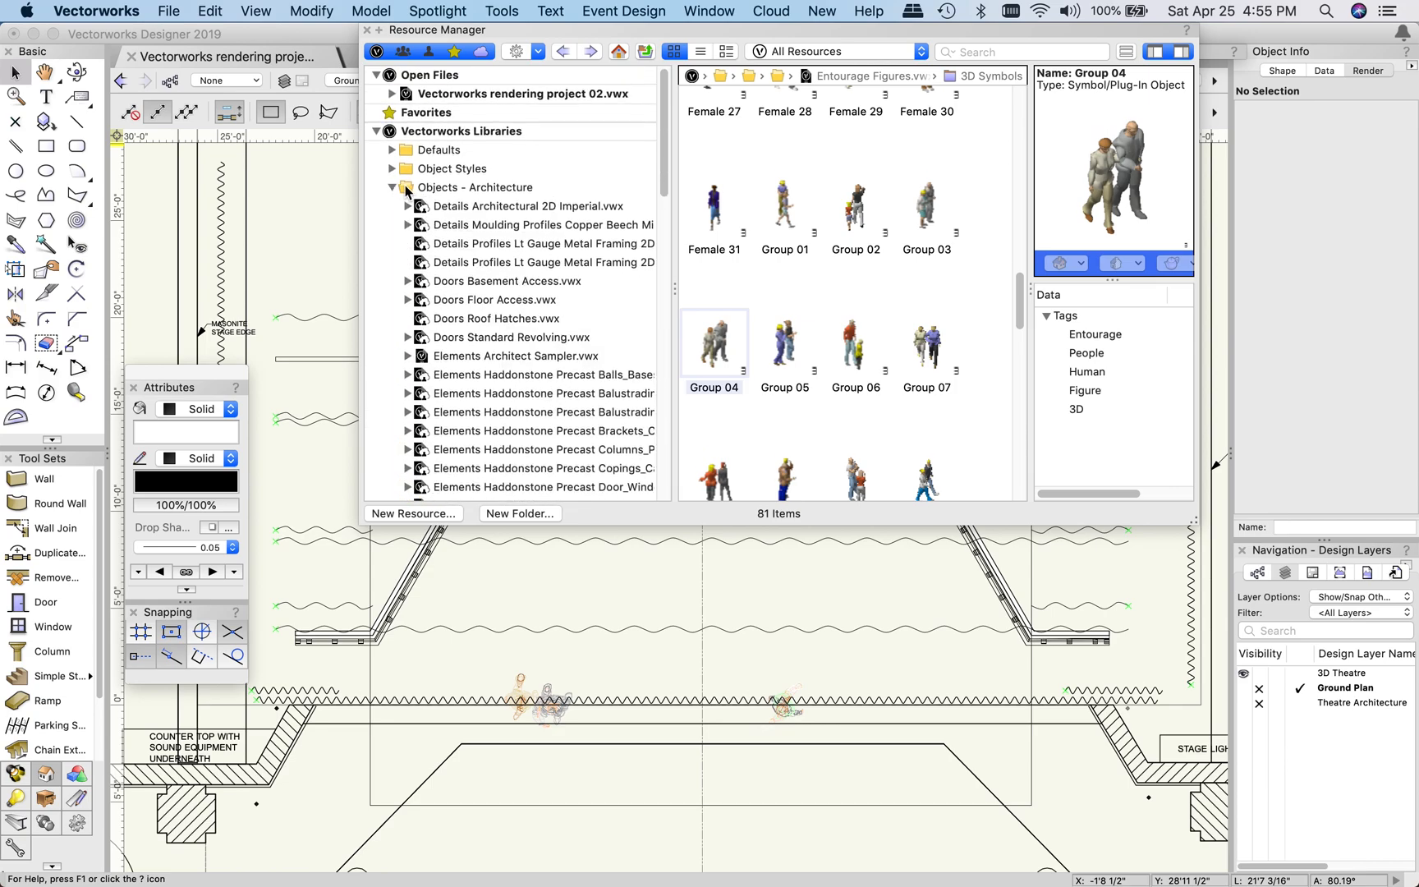
pyautogui.scroll(-5, 379, 281)
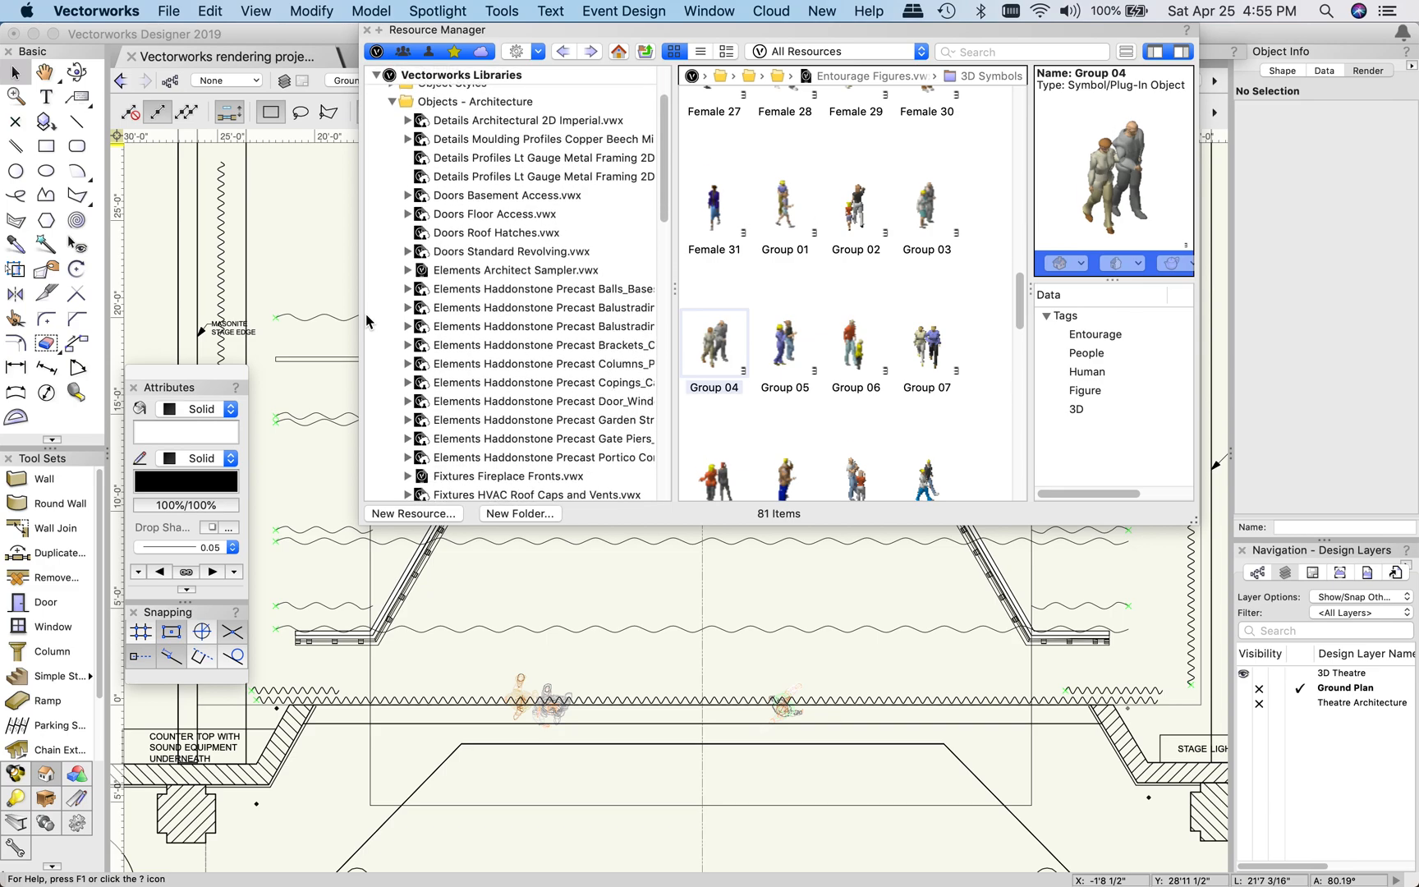
pyautogui.click(408, 270)
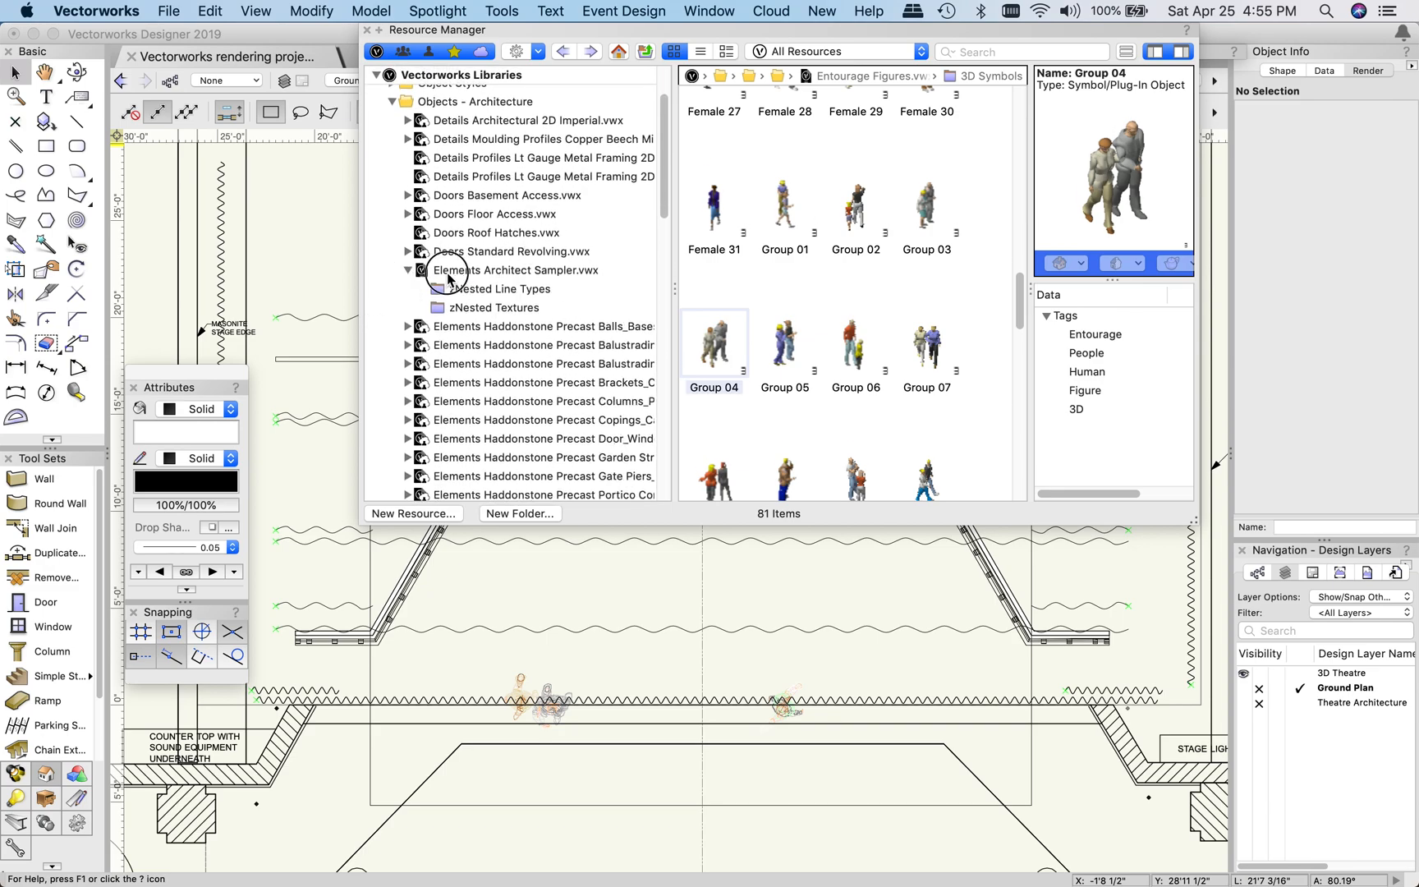
pyautogui.click(450, 275)
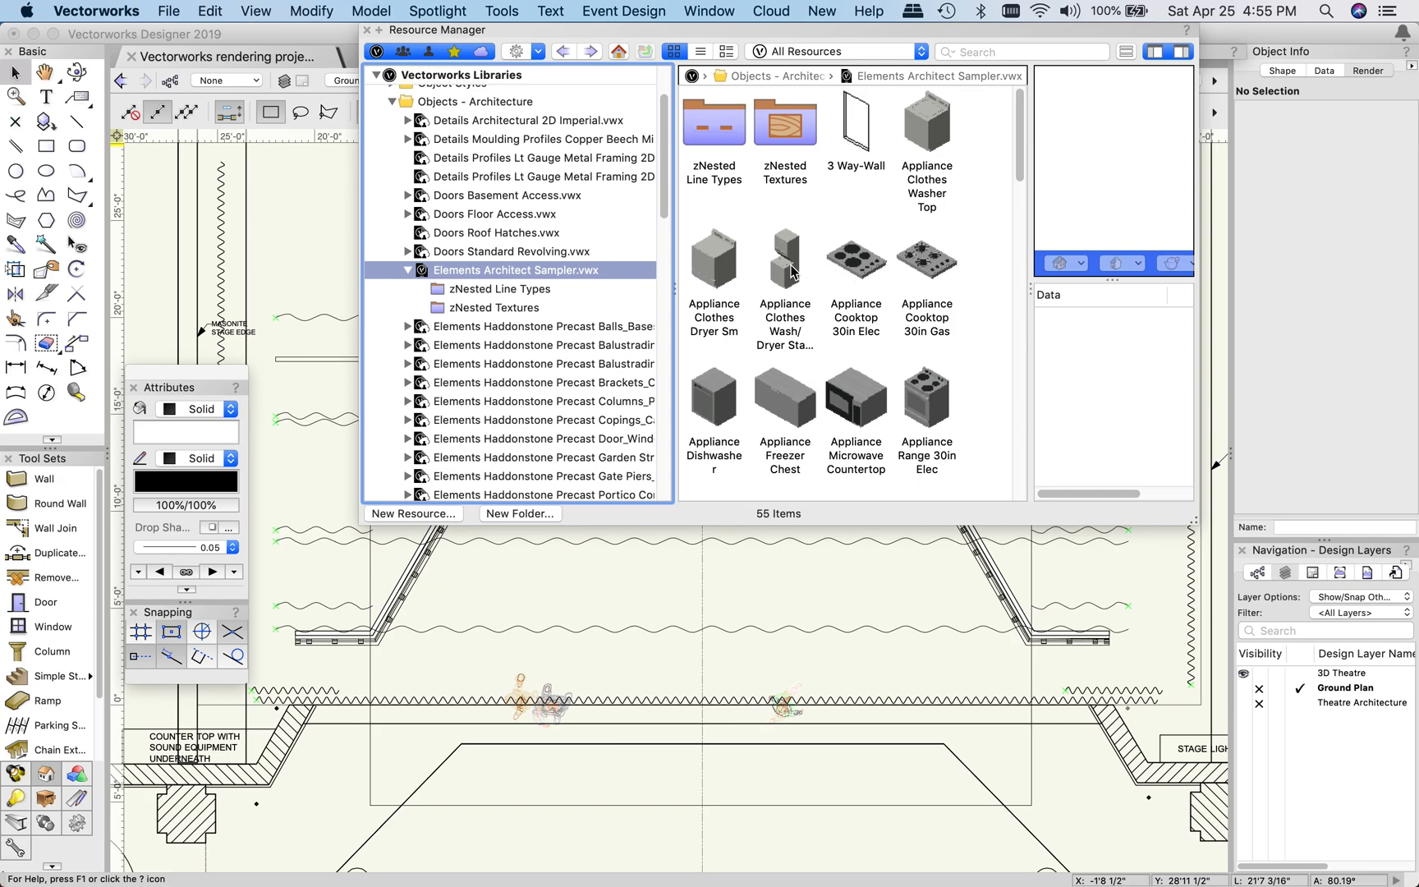
pyautogui.scroll(-10, 830, 268)
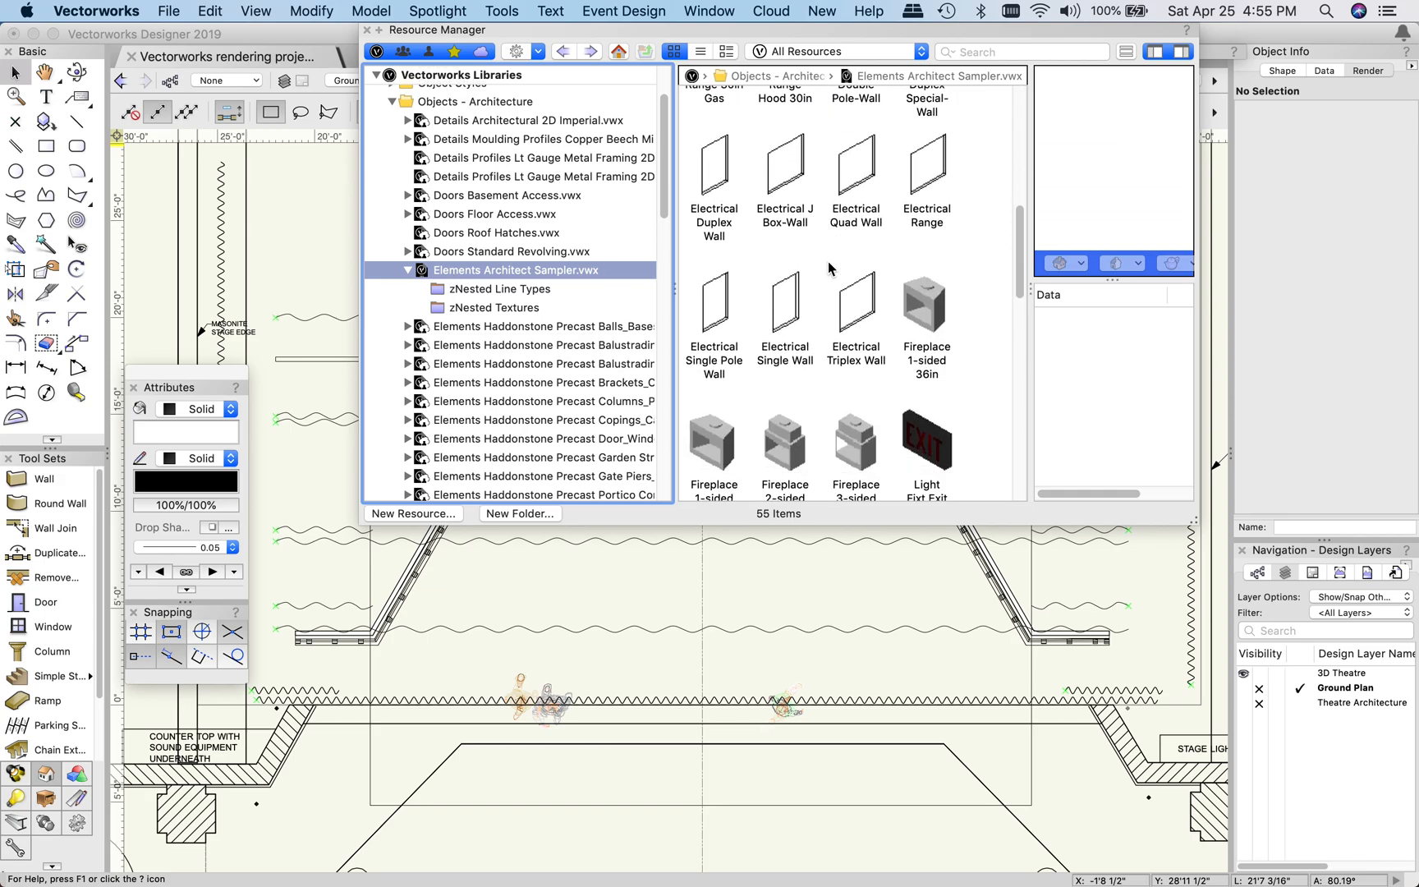
pyautogui.scroll(-3, 829, 268)
pyautogui.scroll(-5, 829, 267)
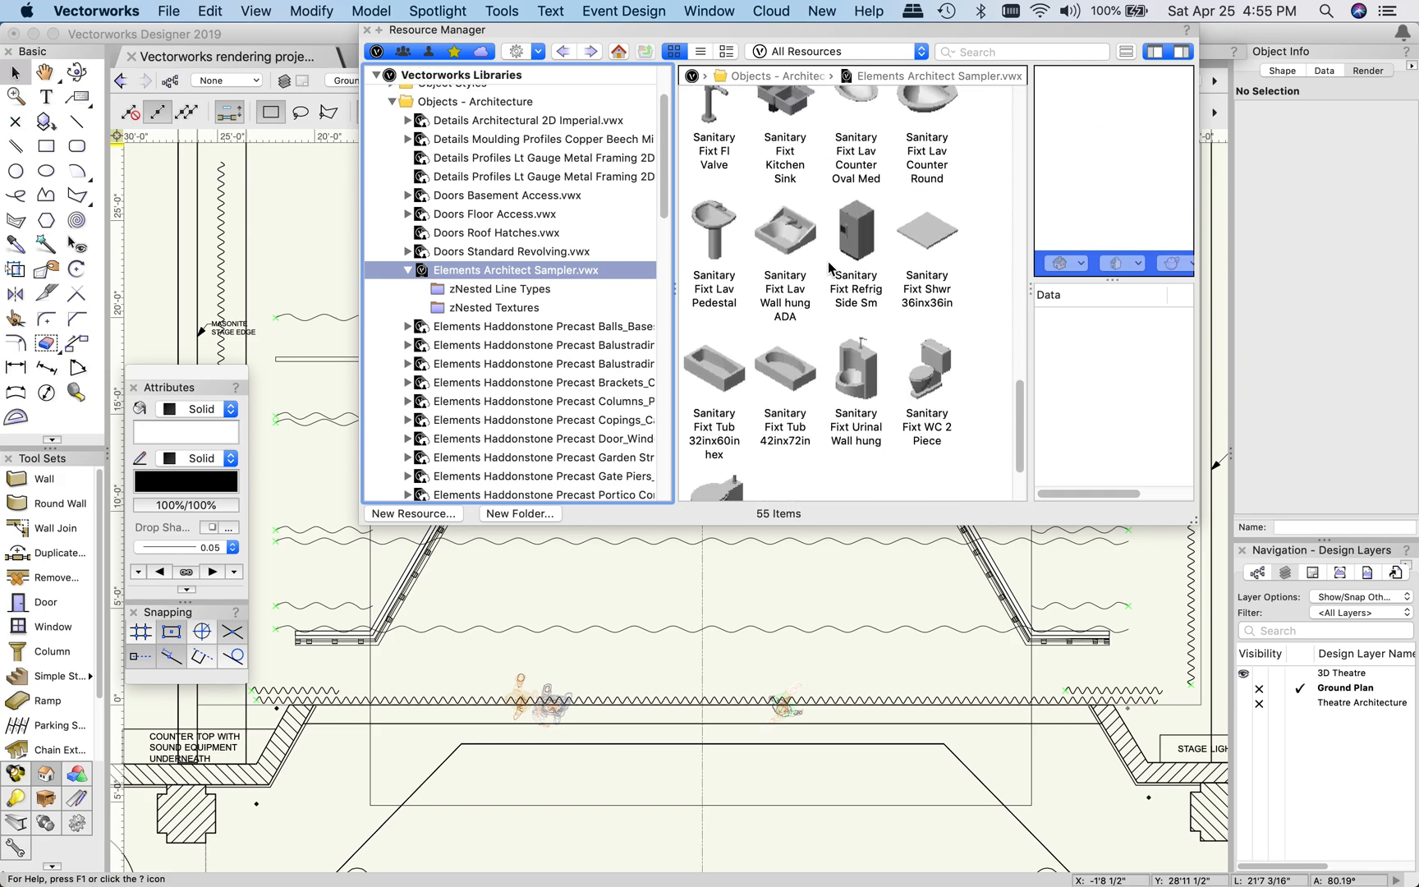
pyautogui.scroll(-5, 418, 320)
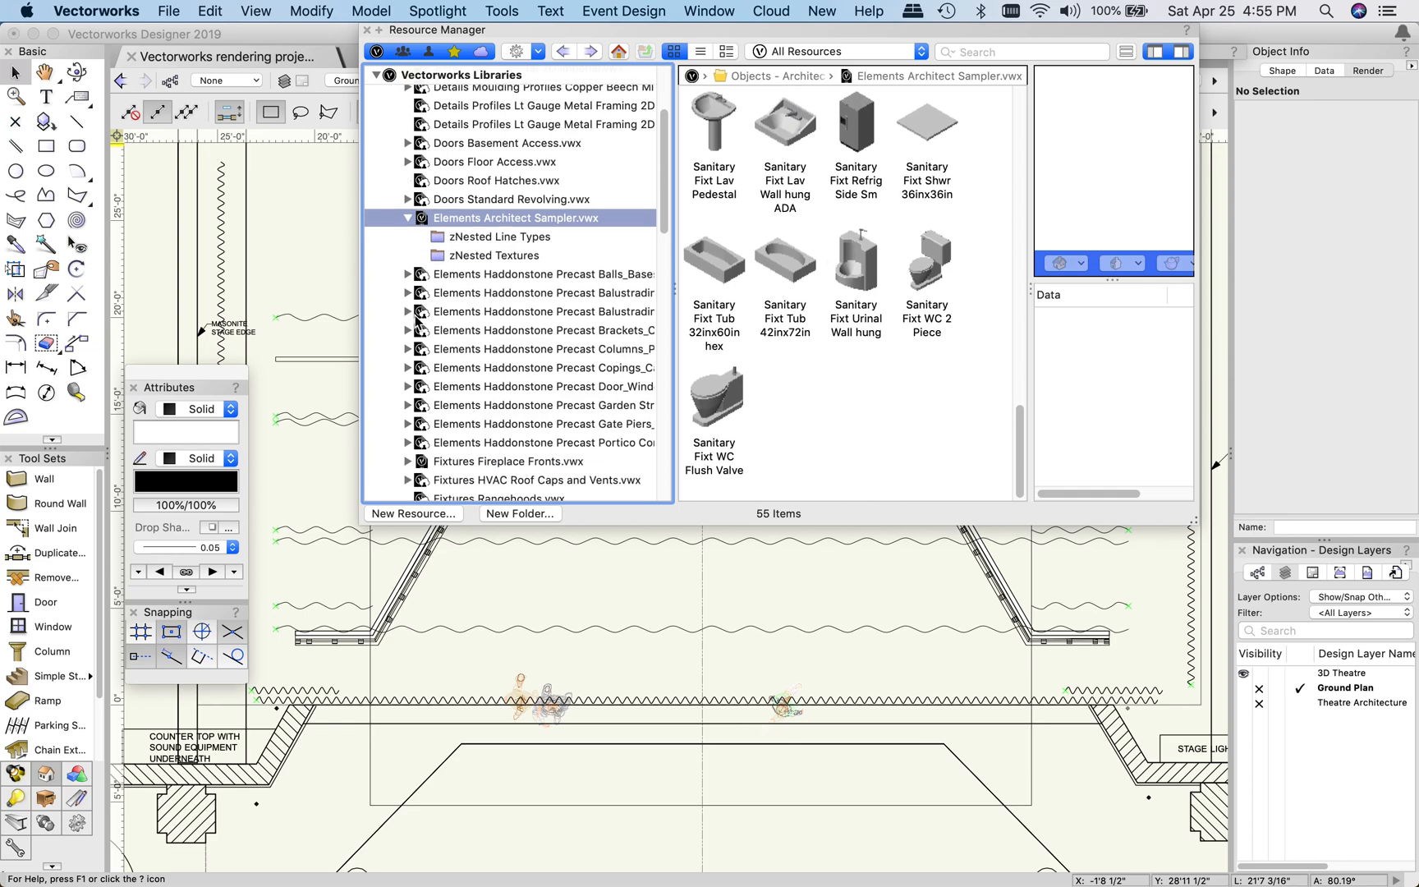
# Widen the Resource Manager and its library list, and look at the awning, cornice and paneling symbols in Fixtures Wall Accessories Imp.vwx
pyautogui.moveTo(675, 283); pyautogui.dragTo(733, 283)
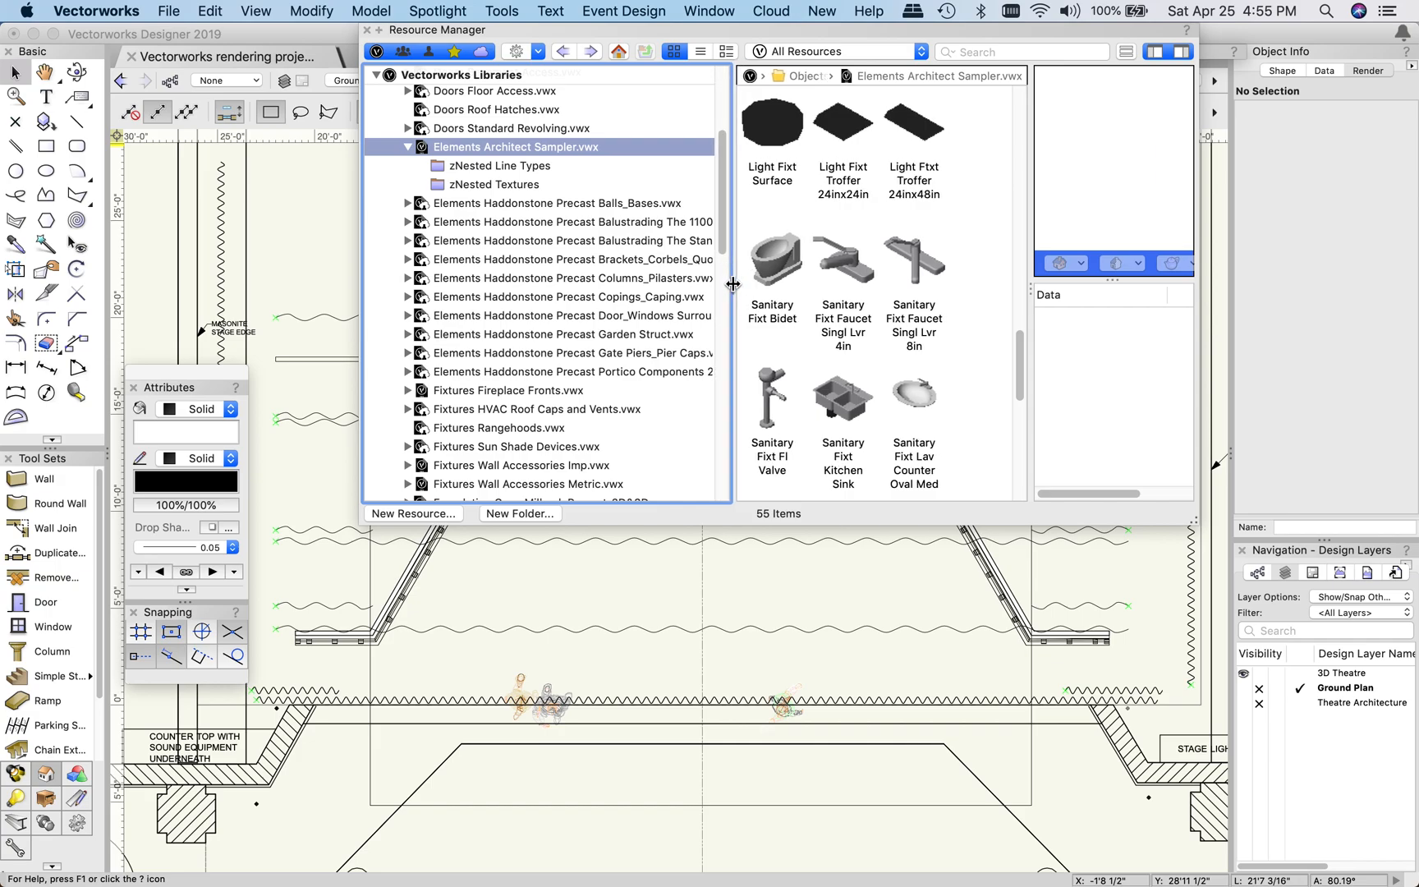
pyautogui.moveTo(362, 240); pyautogui.dragTo(272, 240)
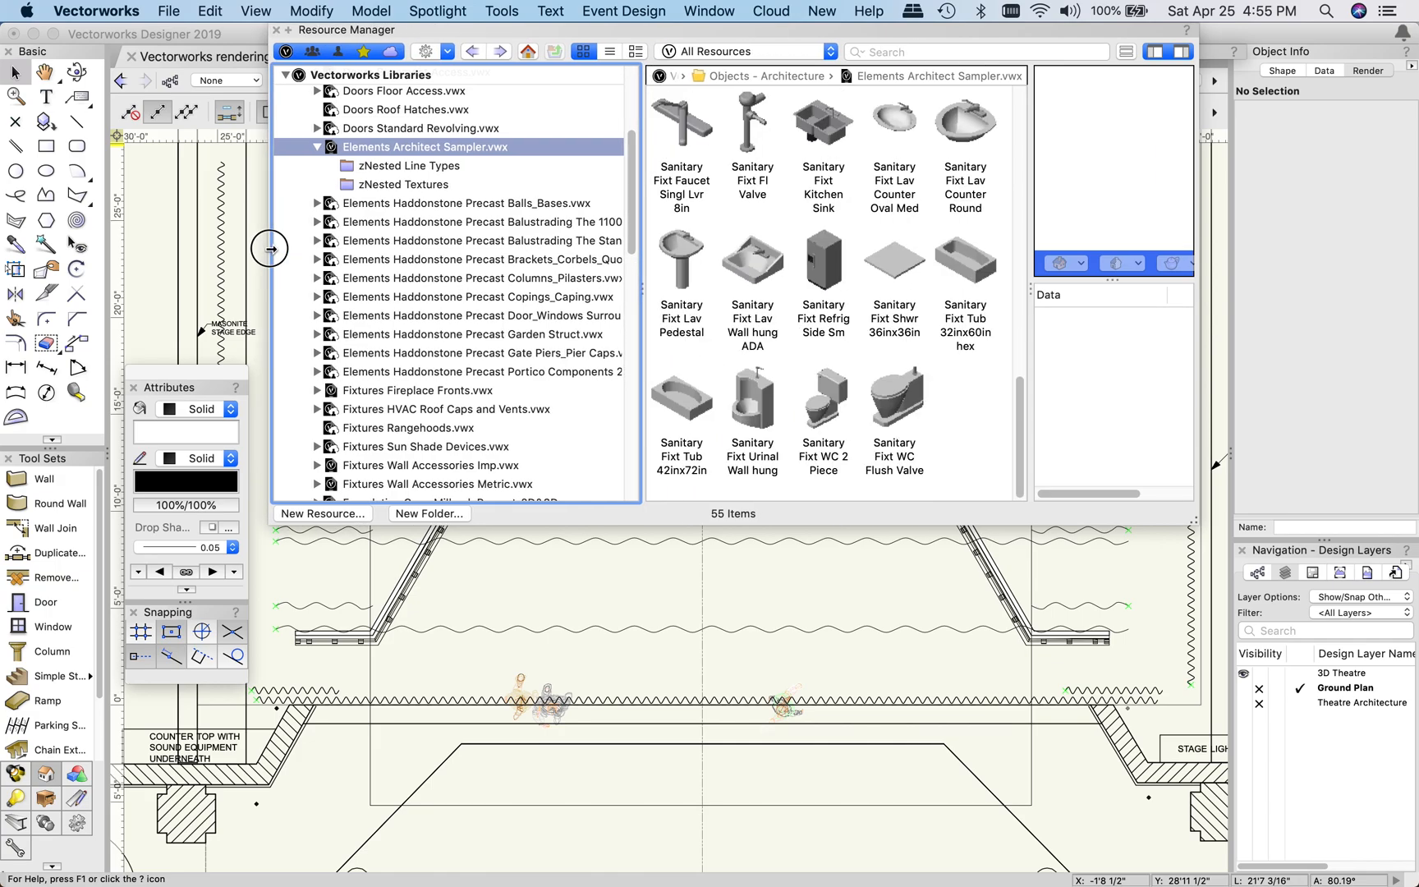
pyautogui.scroll(-3, 365, 285)
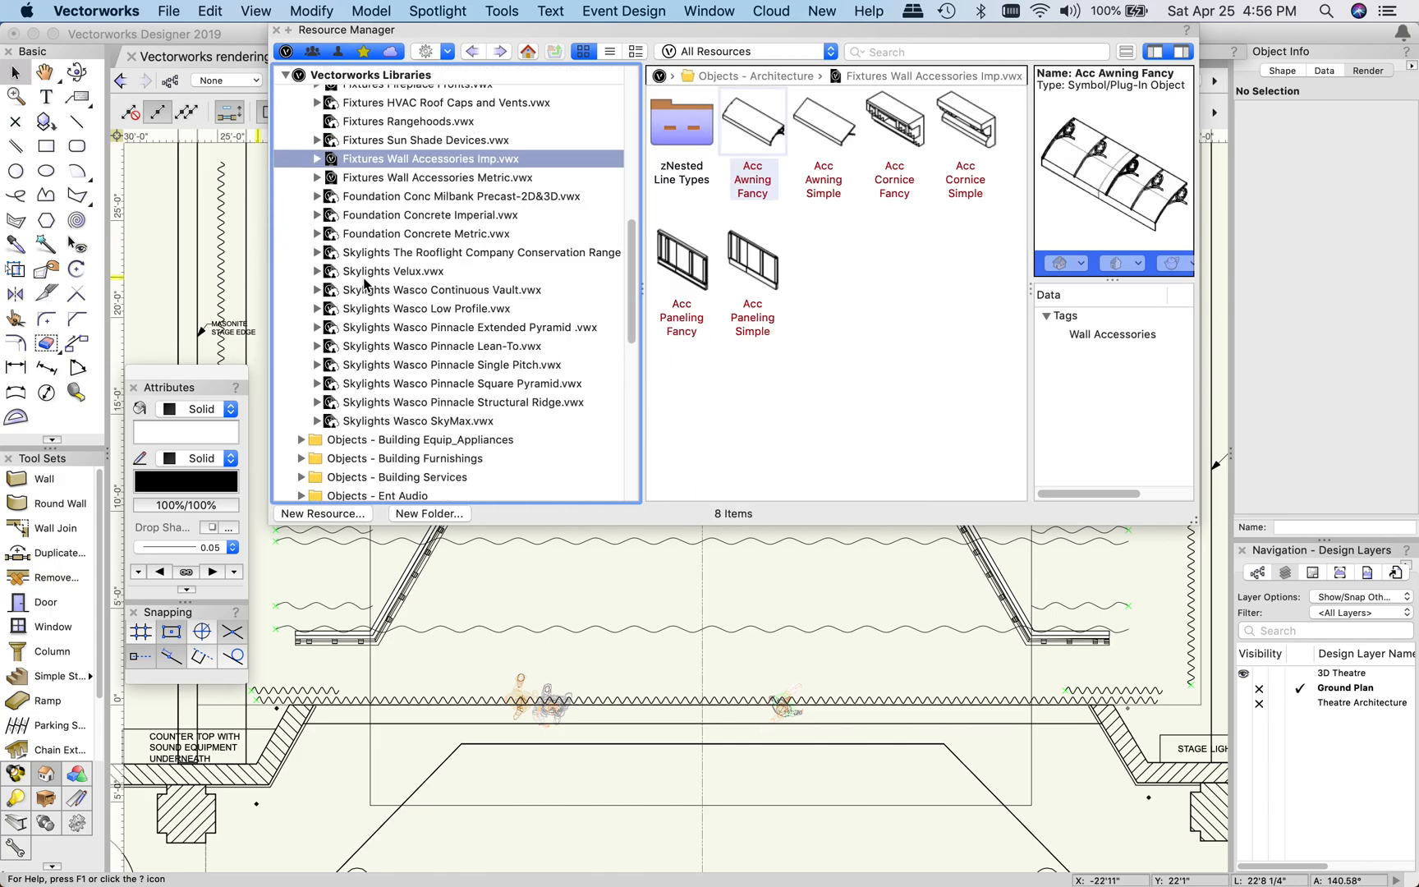
pyautogui.scroll(15, 365, 285)
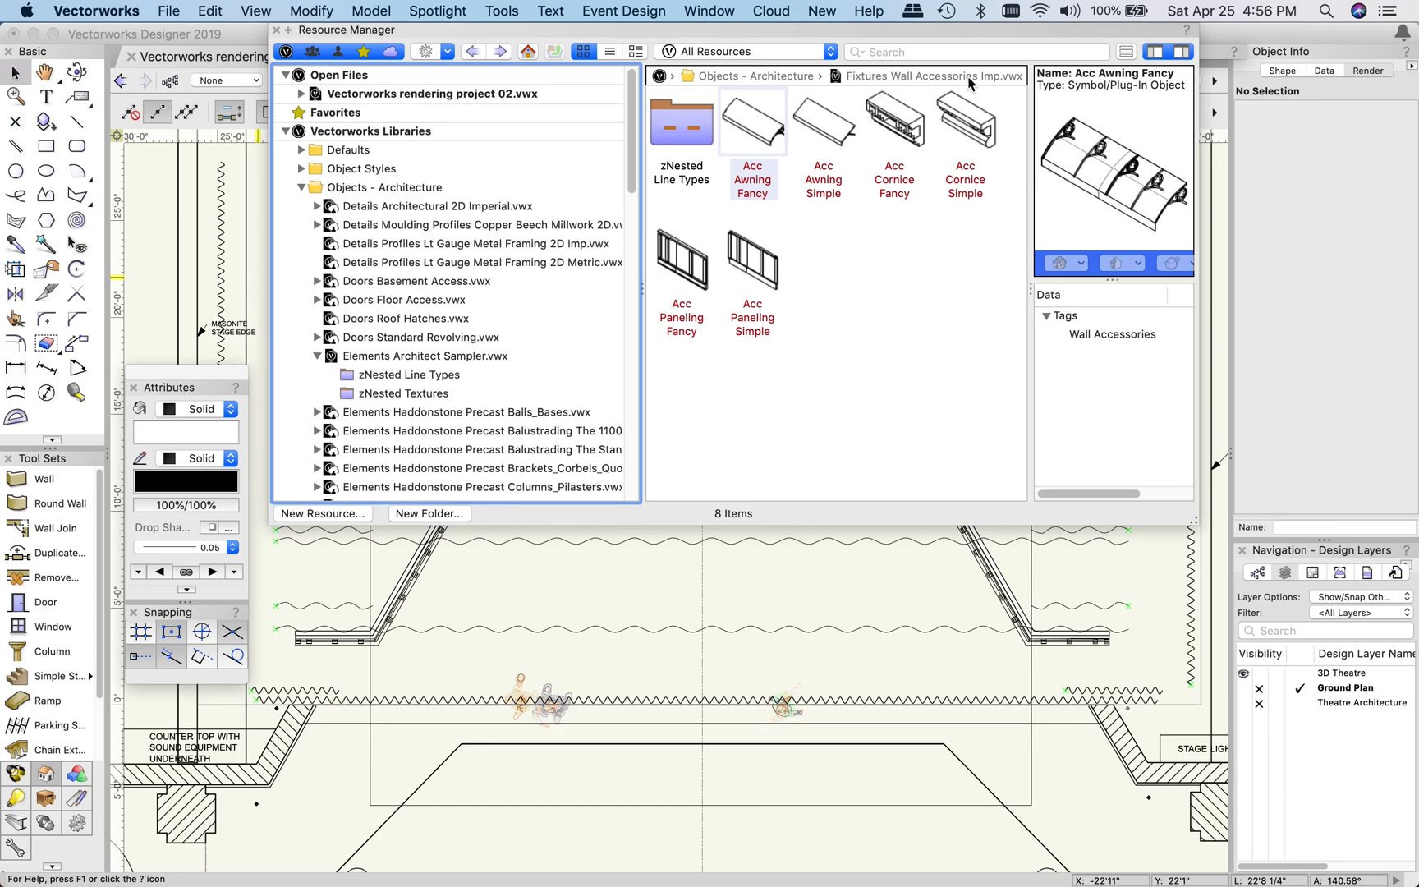
# Search all resource libraries for "sofa"
pyautogui.click(892, 53)
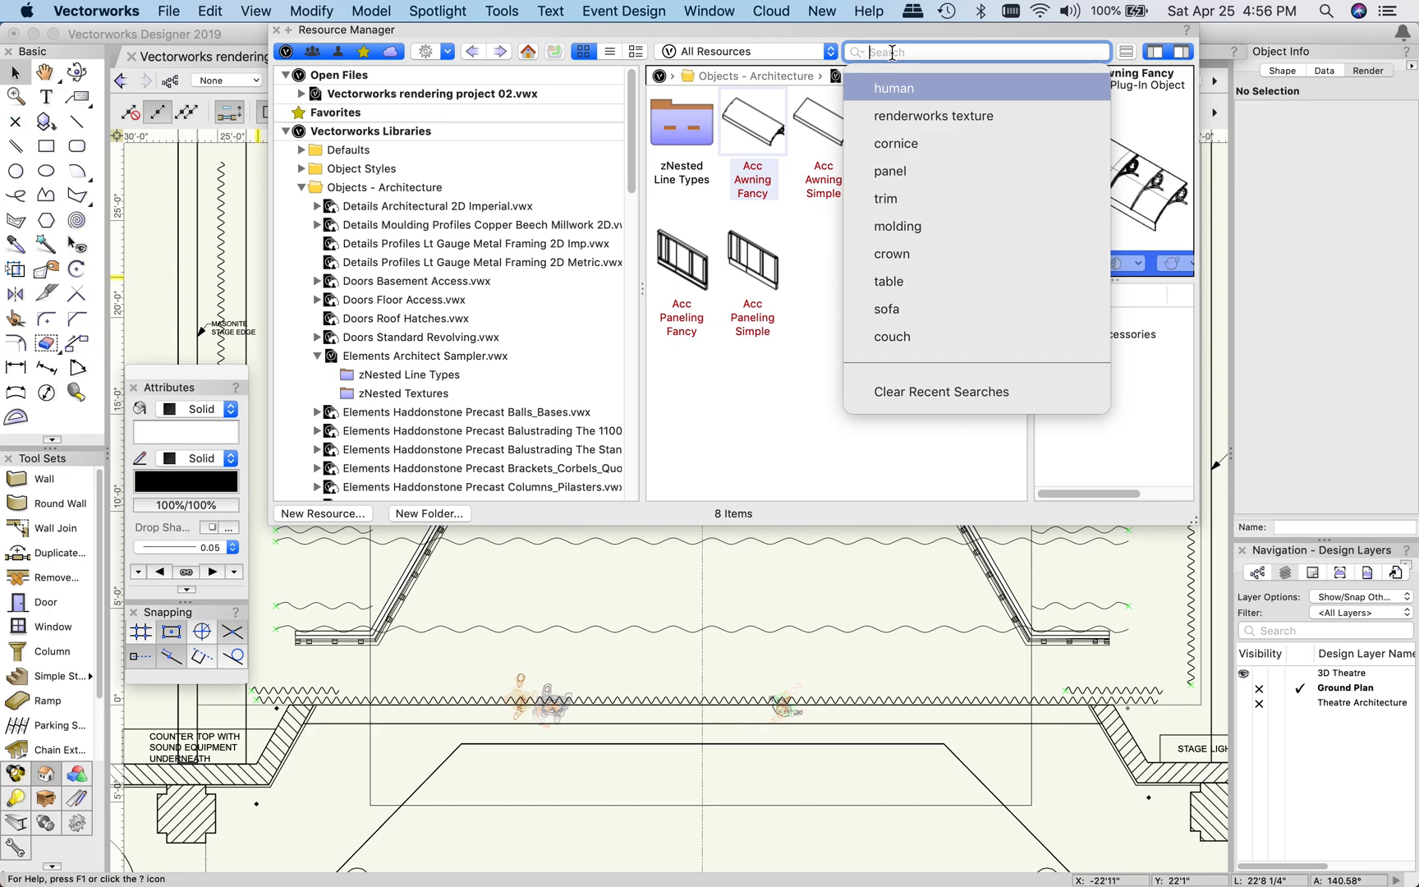
pyautogui.write('sofa')
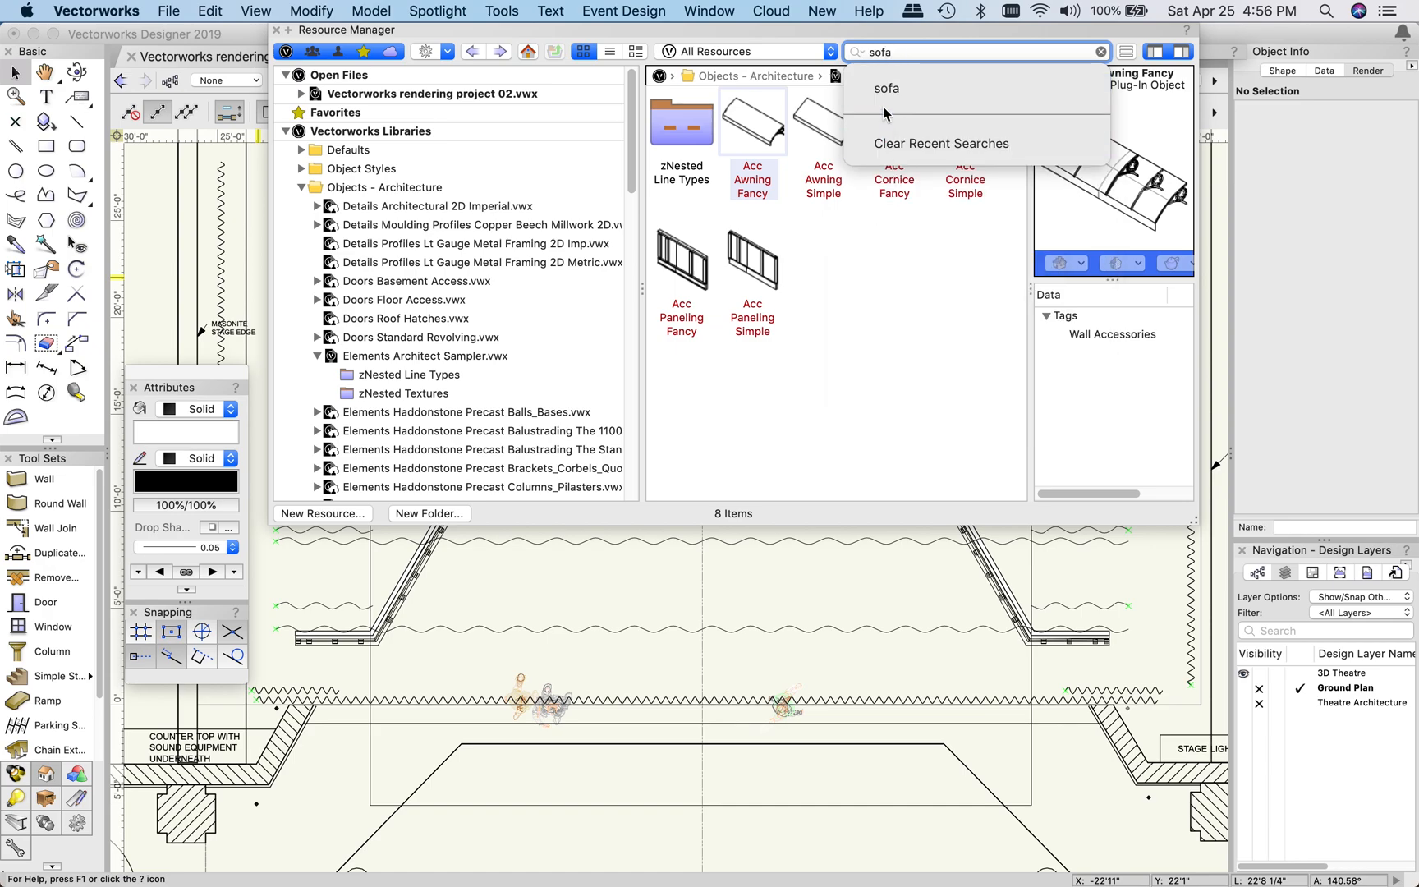
pyautogui.press('Return')
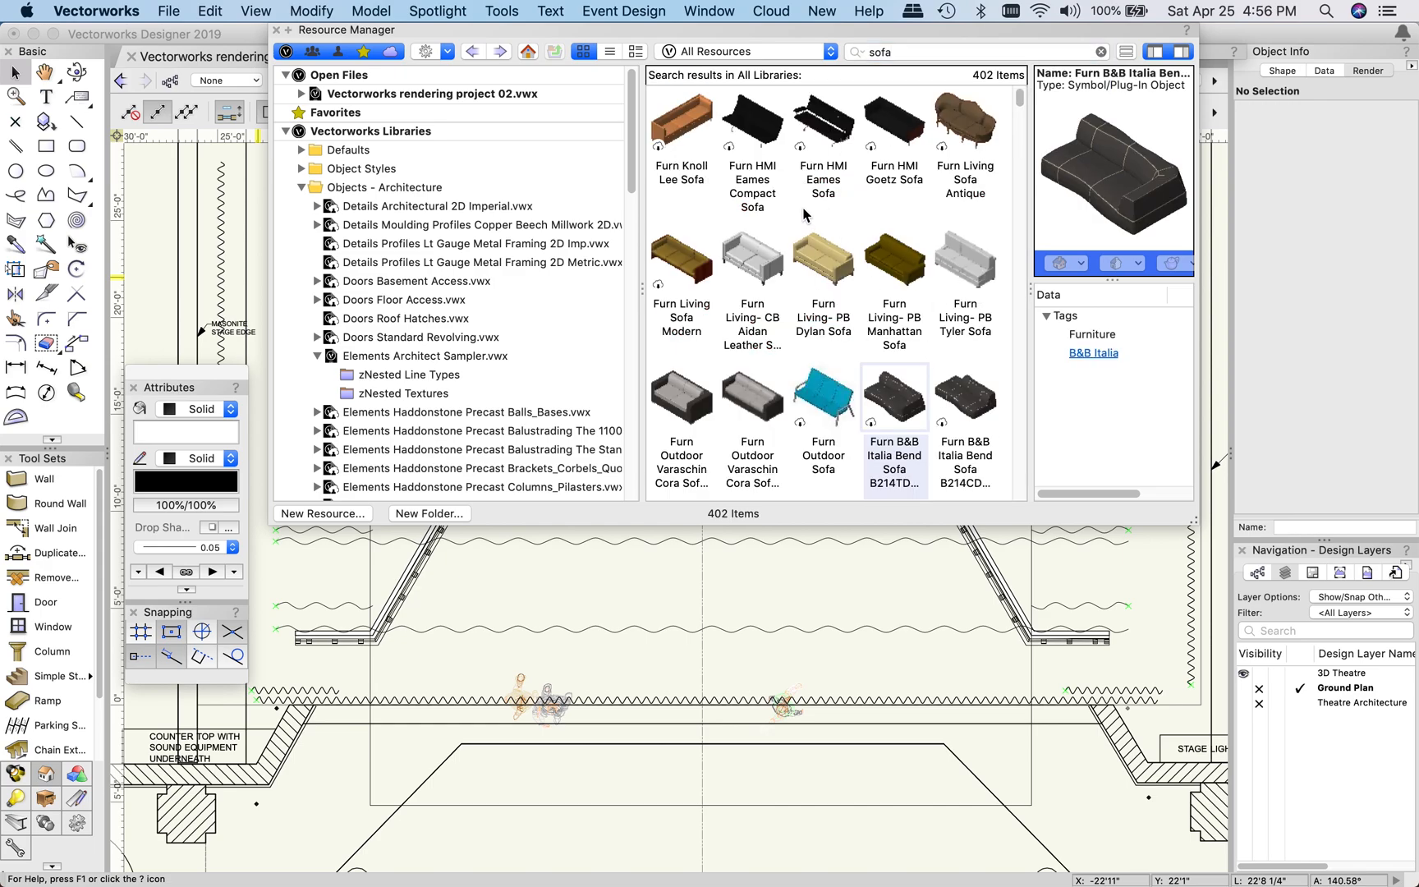
# Look through the sofa symbols in the search results, from the living-room sofas to the Celeste and Johanson Design seating
pyautogui.scroll(-5, 804, 215)
pyautogui.scroll(-8, 804, 215)
pyautogui.scroll(-8, 804, 215)
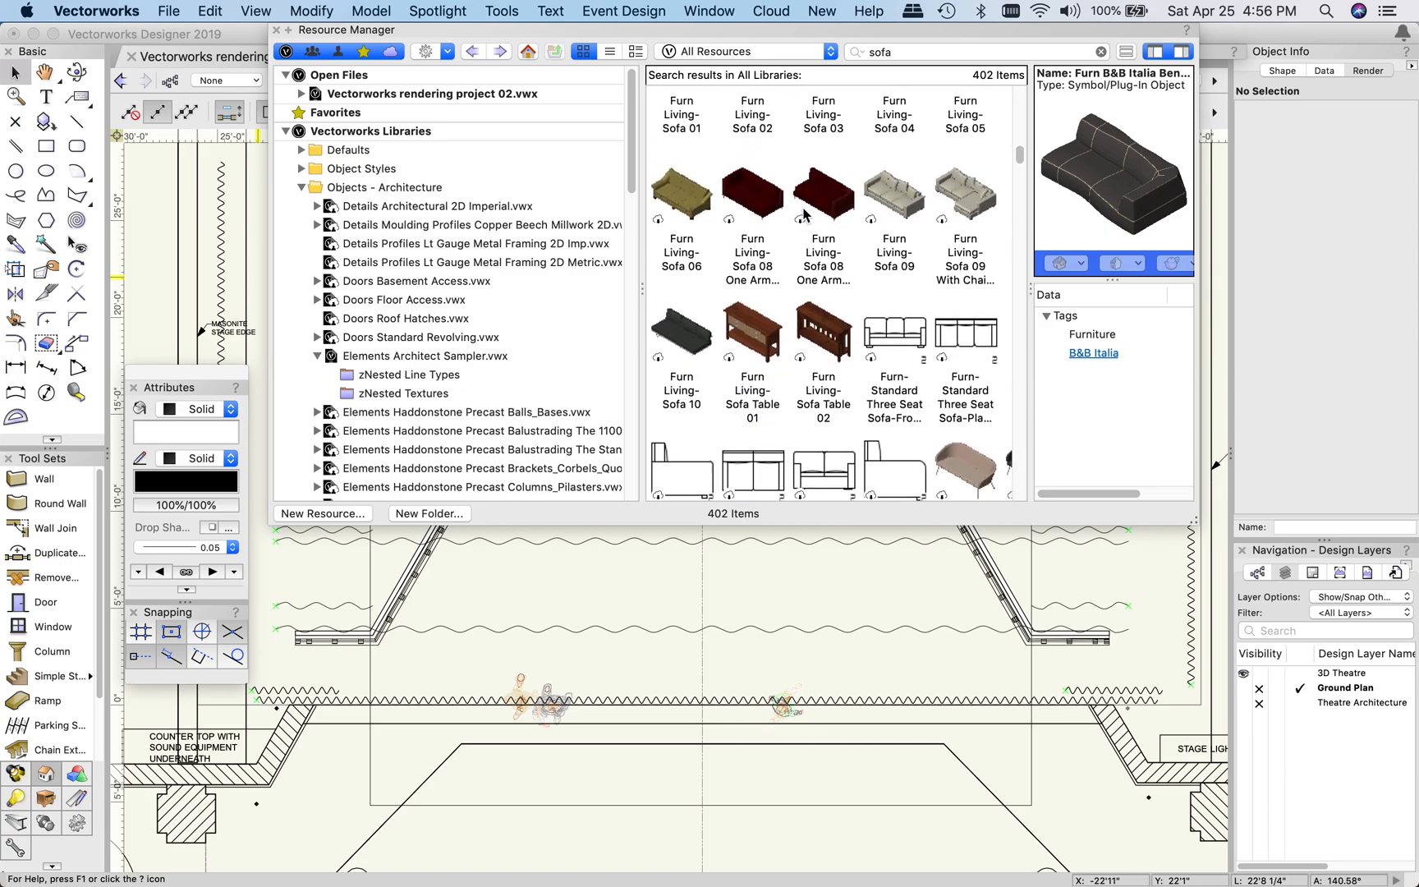
pyautogui.scroll(-1, 804, 215)
pyautogui.scroll(-5, 860, 256)
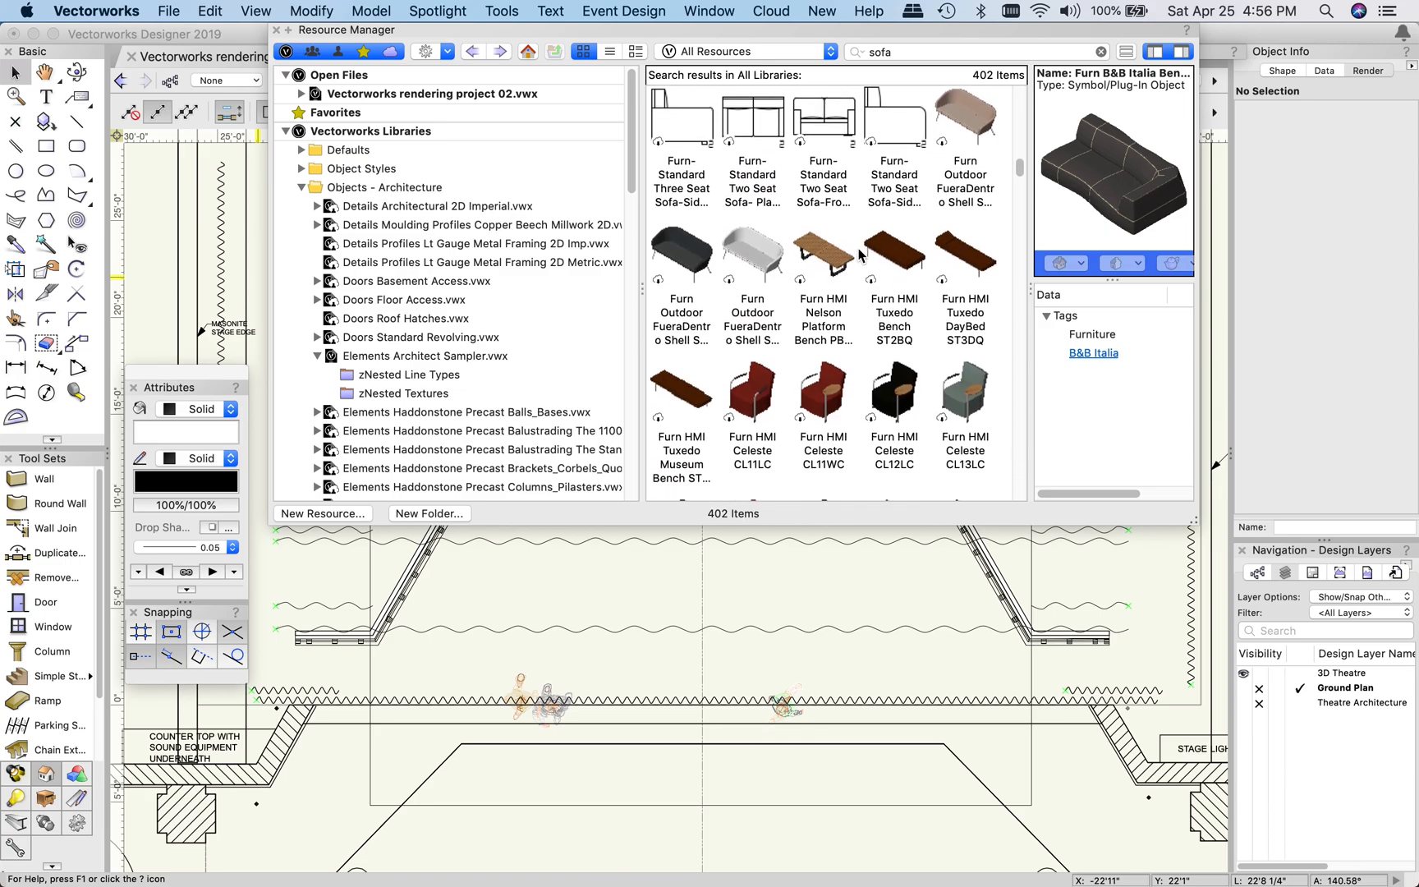
pyautogui.scroll(-7, 789, 230)
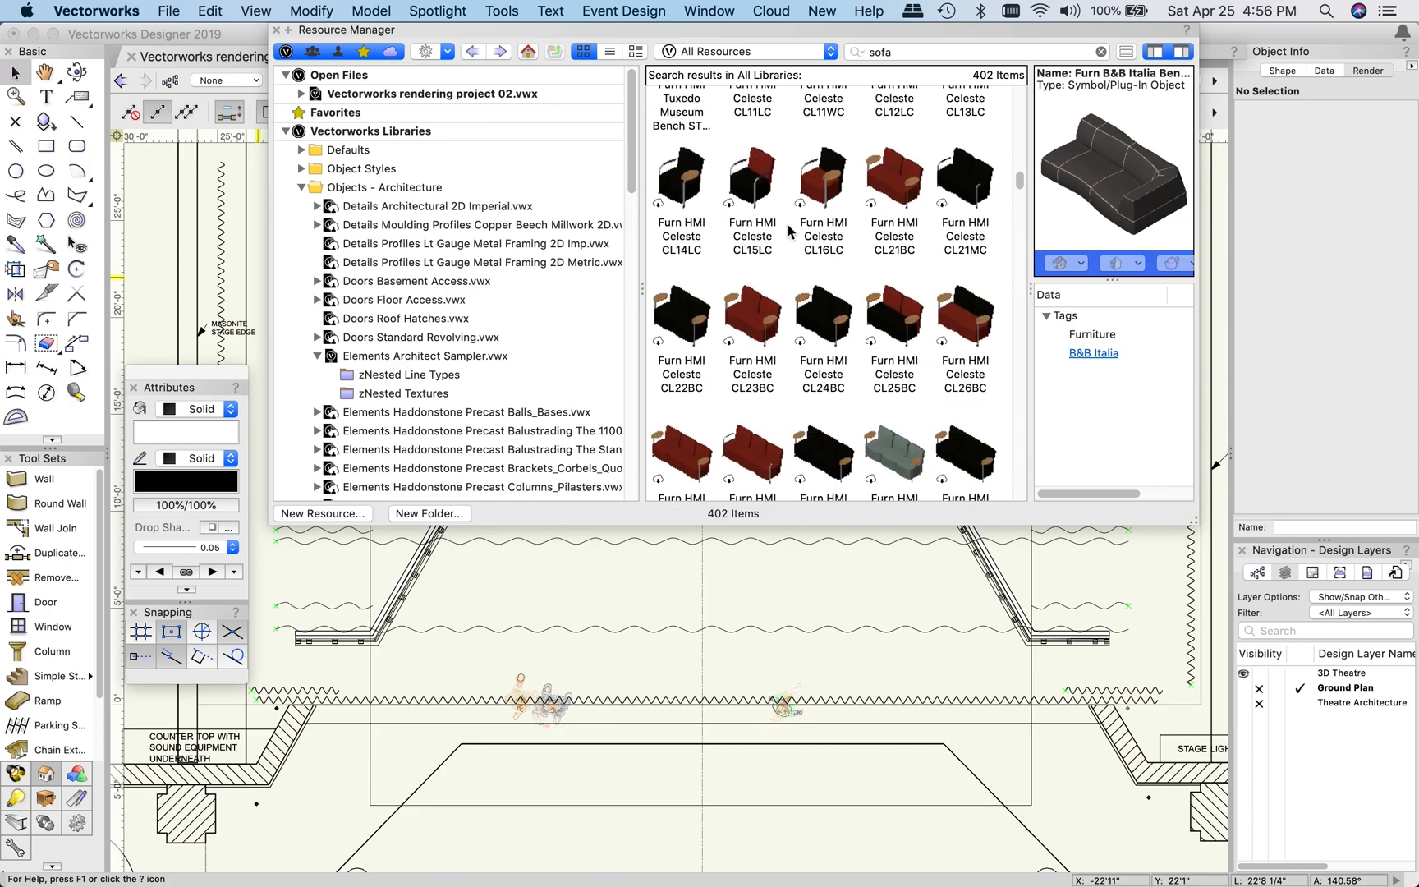
pyautogui.scroll(-8, 788, 224)
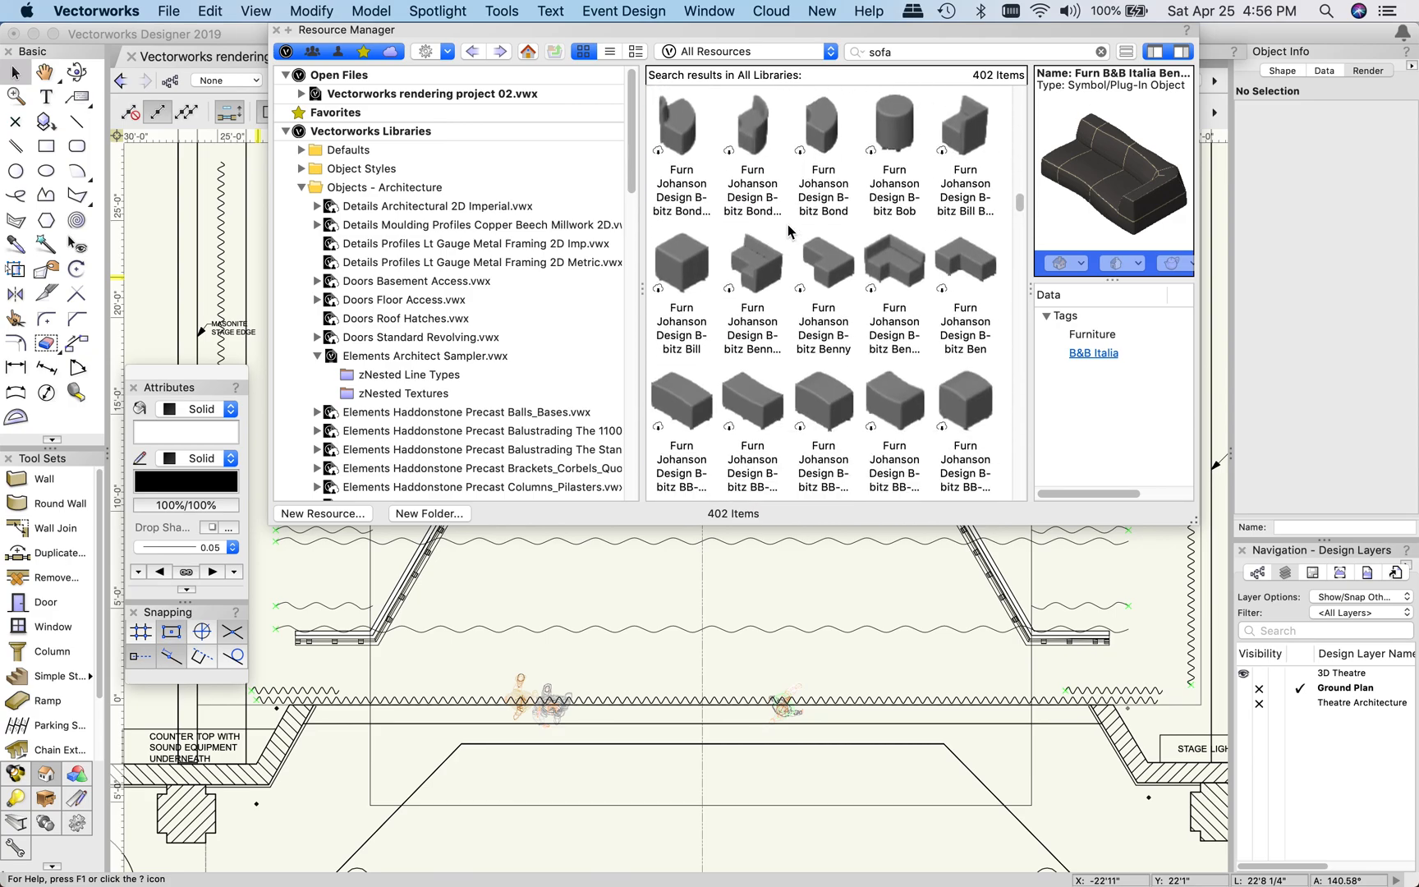
pyautogui.scroll(-8, 788, 224)
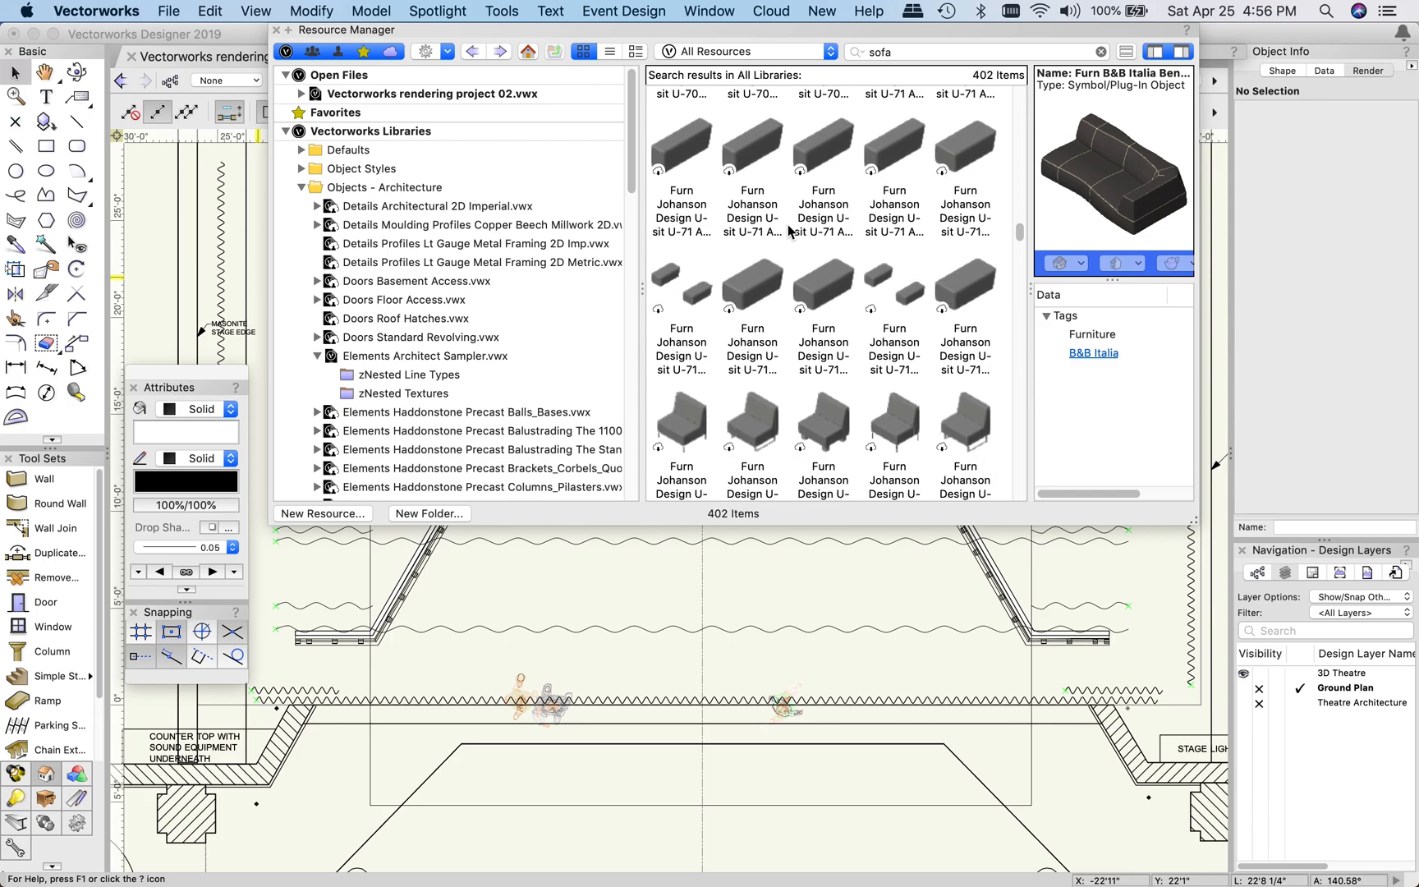
pyautogui.scroll(-6, 789, 230)
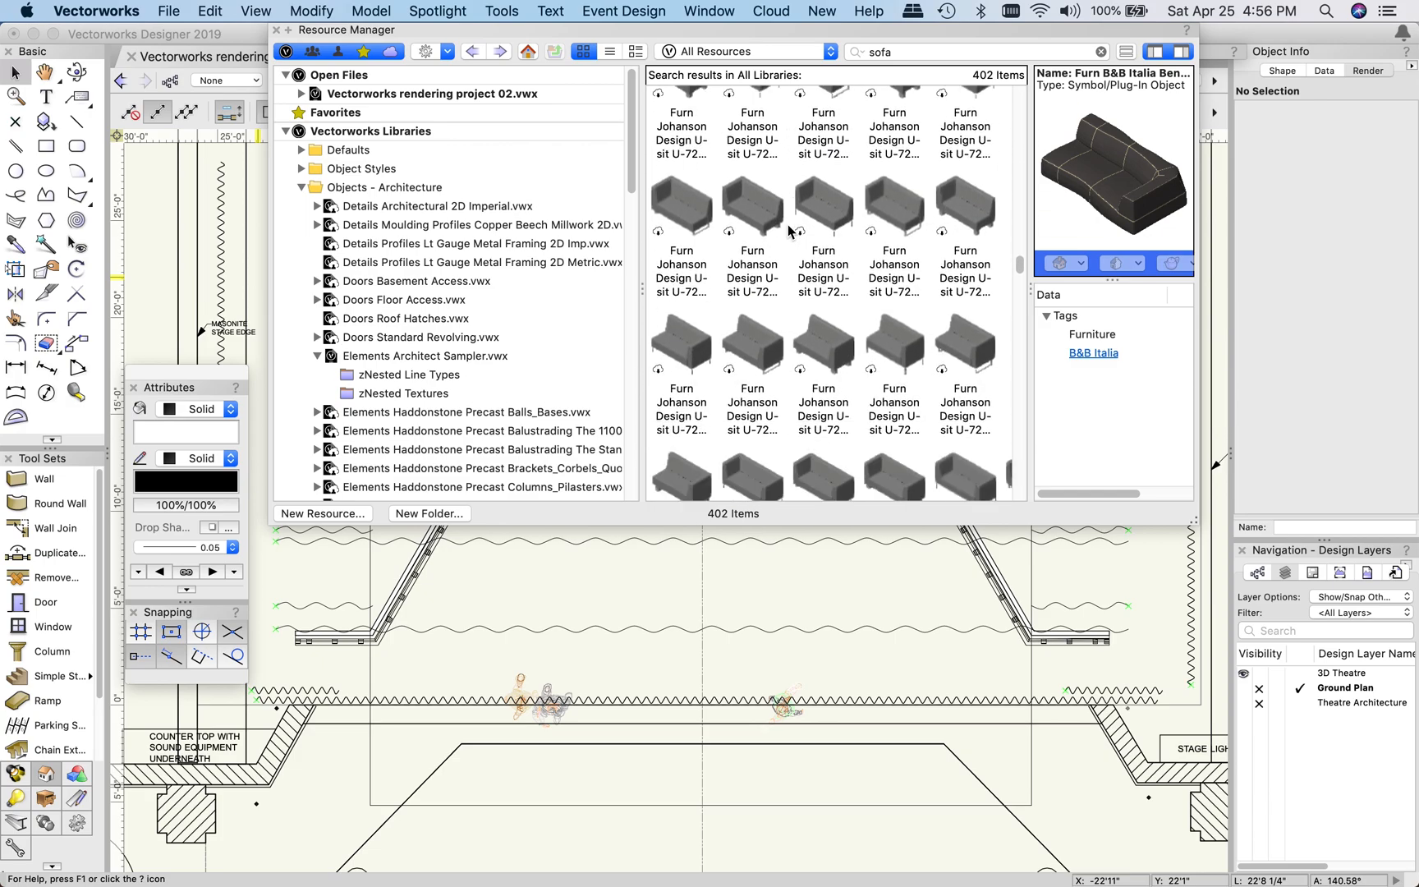
pyautogui.scroll(10, 800, 288)
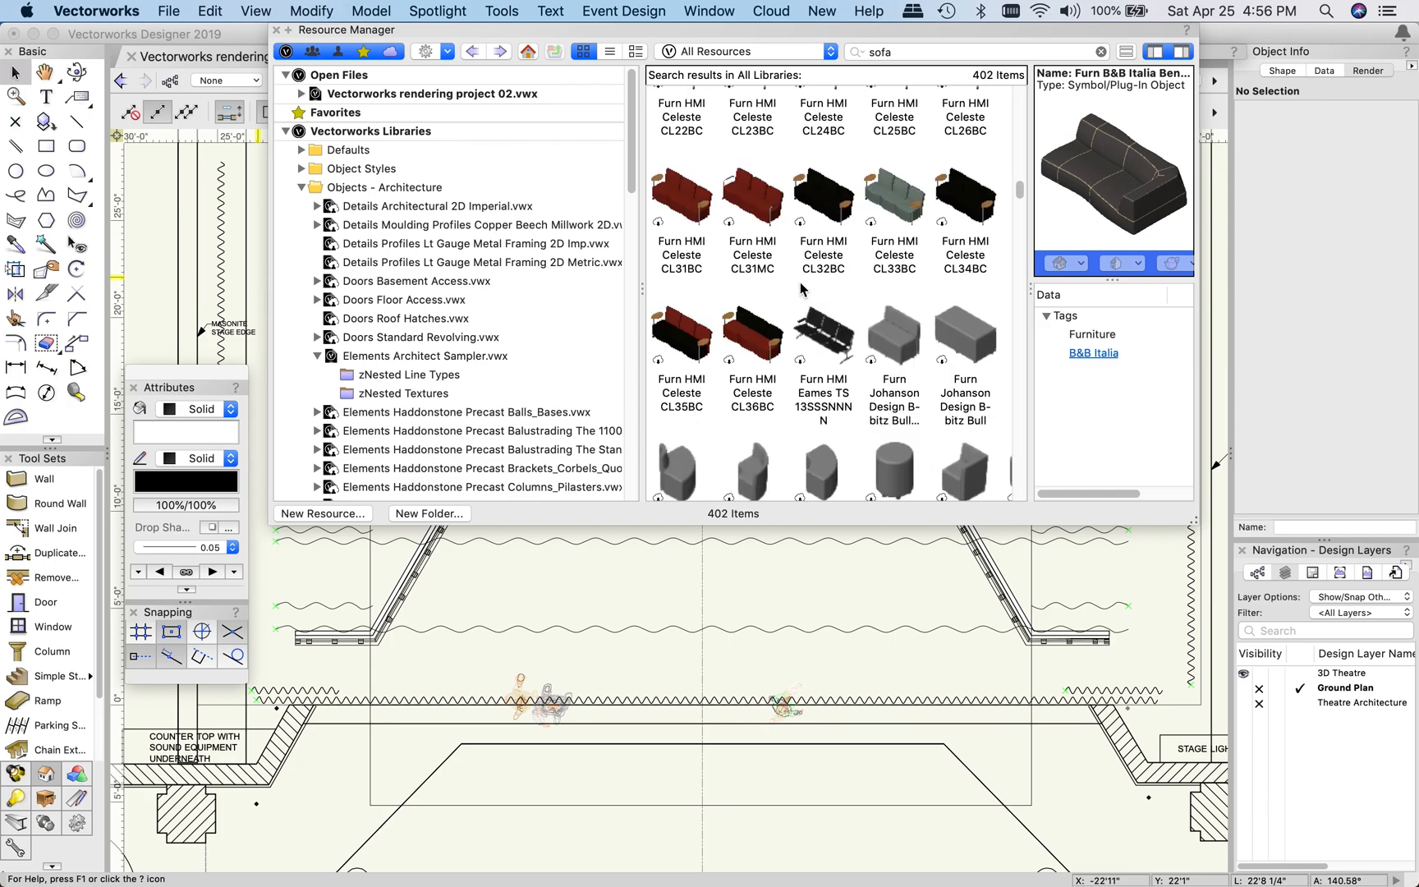
pyautogui.scroll(10, 800, 287)
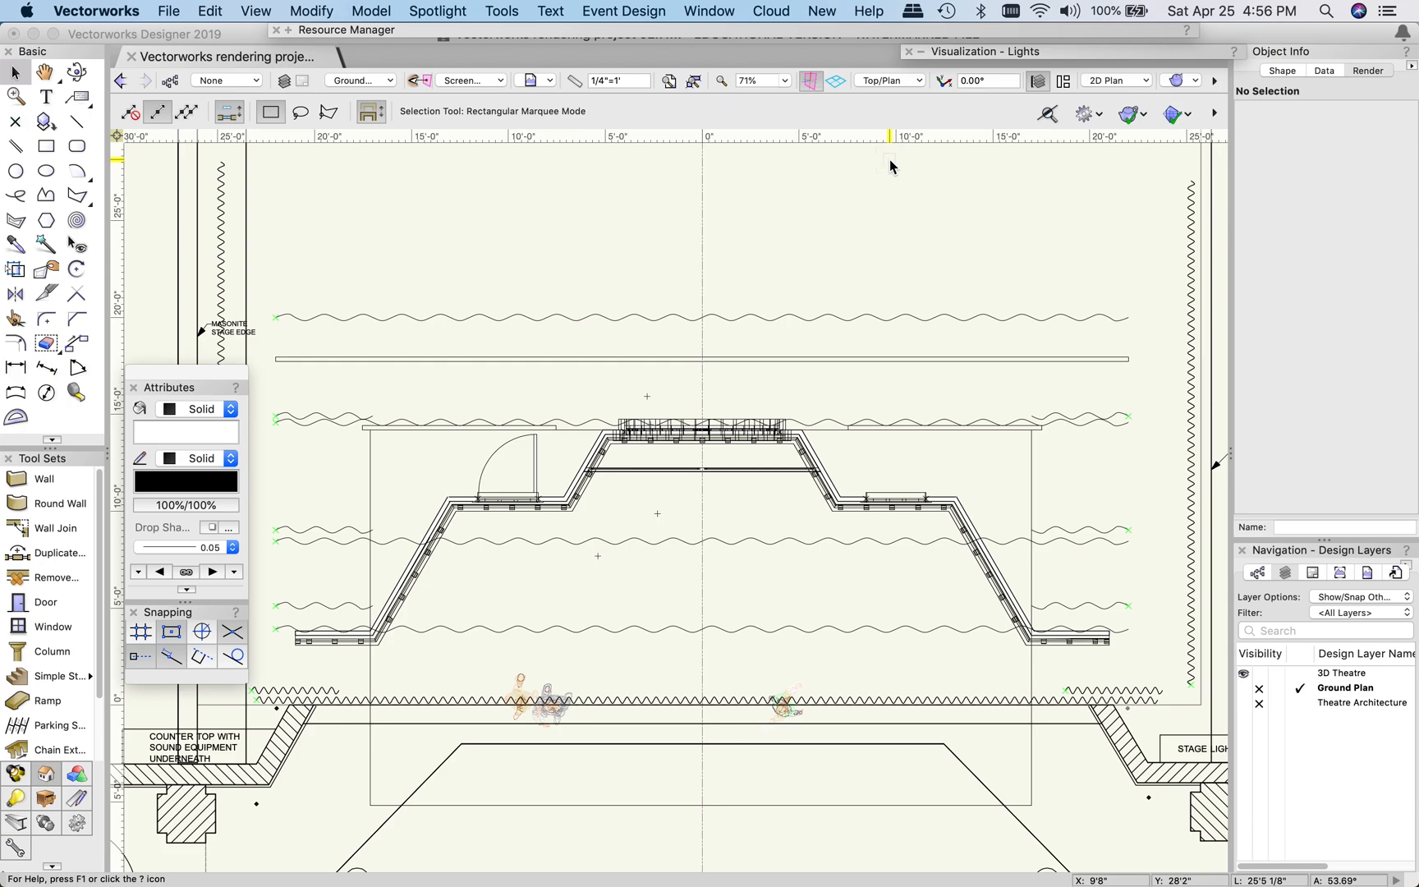
# Insert the Furn Living Sofa Antique symbol at centre stage, about 5'6" upstage of the zero line, with 0° rotation
pyautogui.moveTo(863, 33)
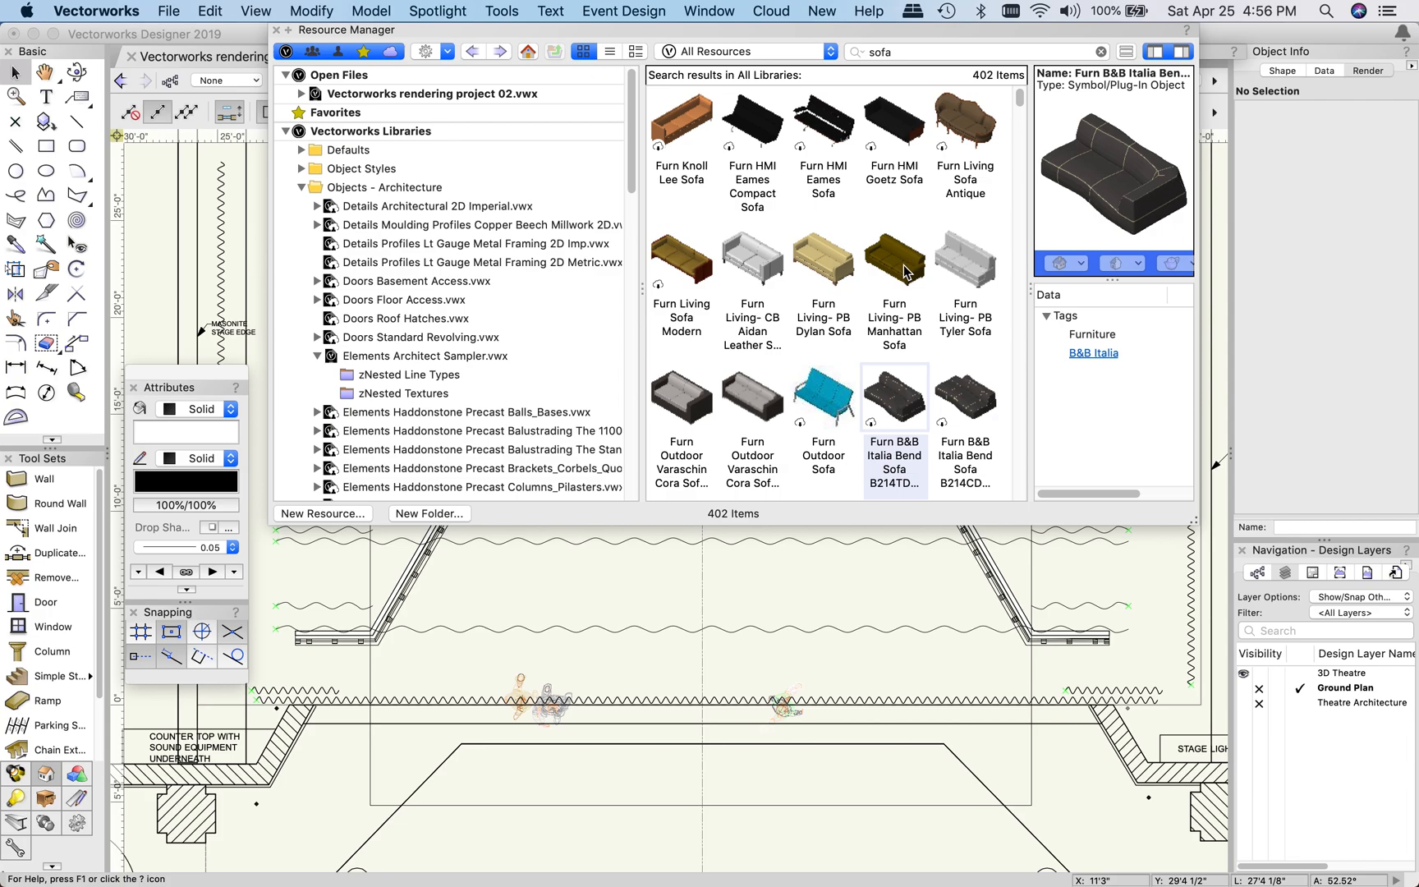
pyautogui.click(973, 128)
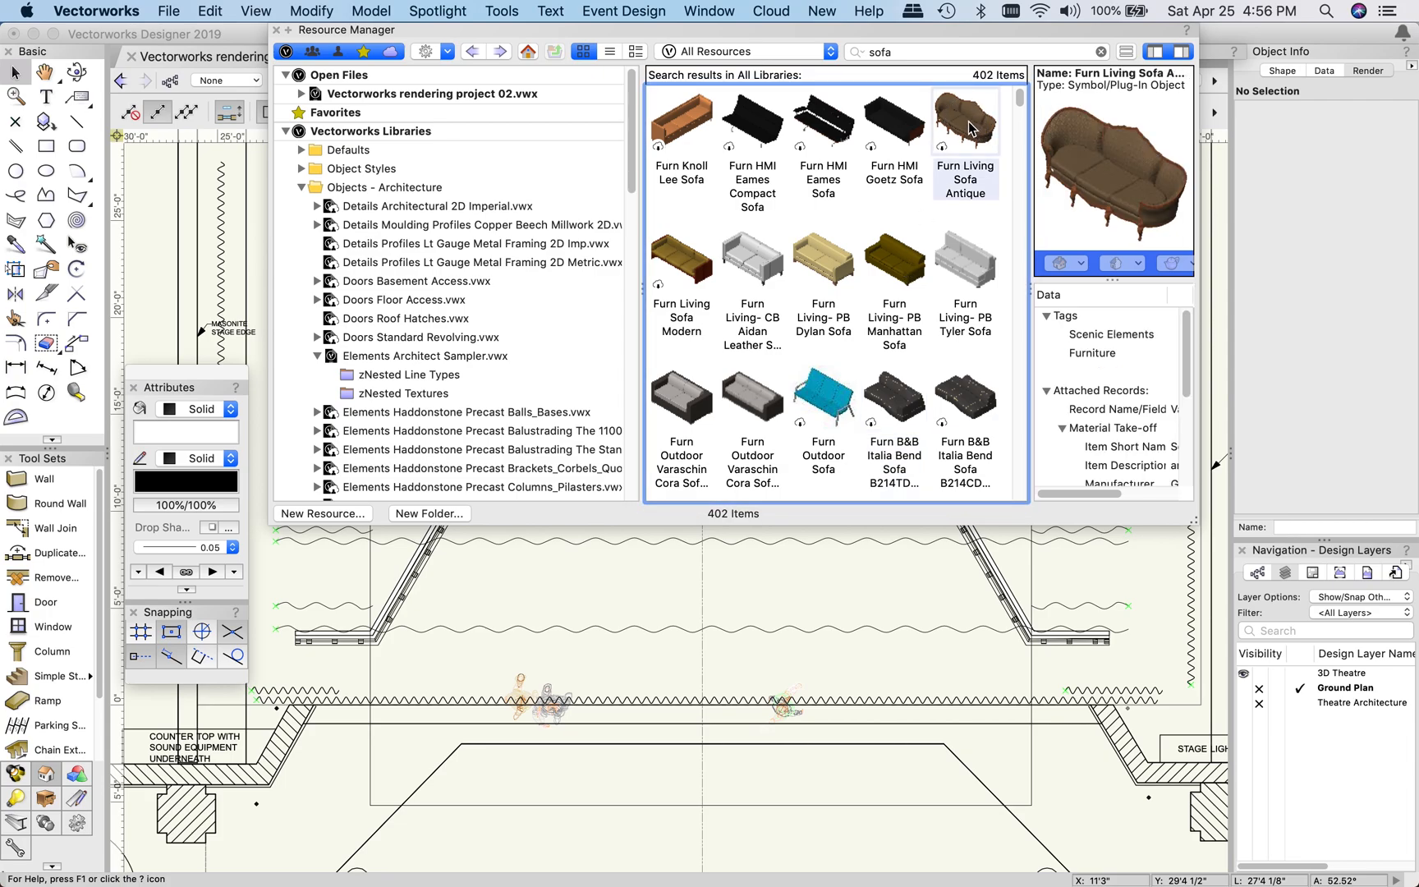
pyautogui.doubleClick(972, 128)
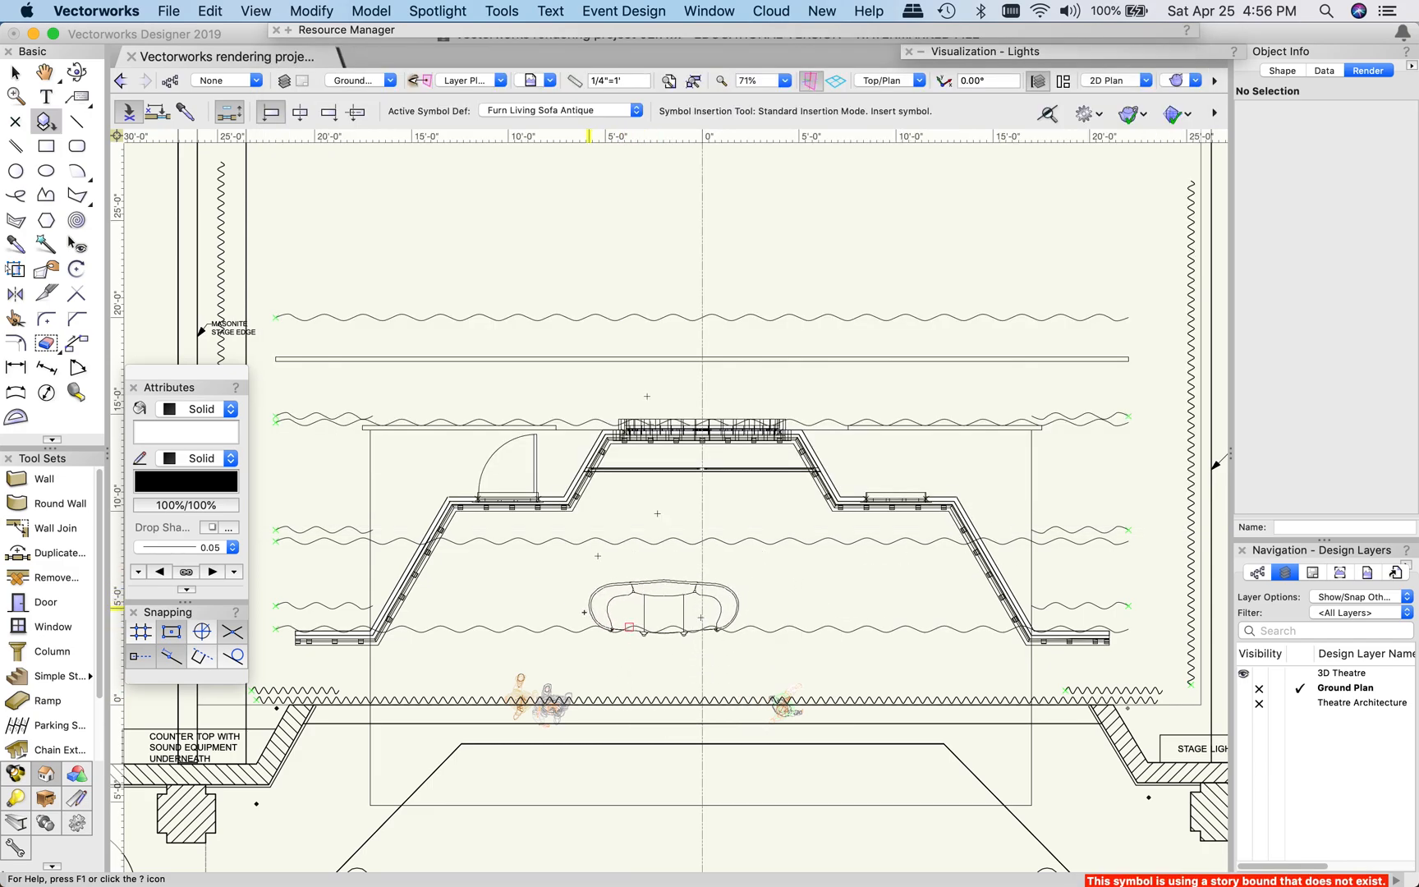
pyautogui.click(630, 597)
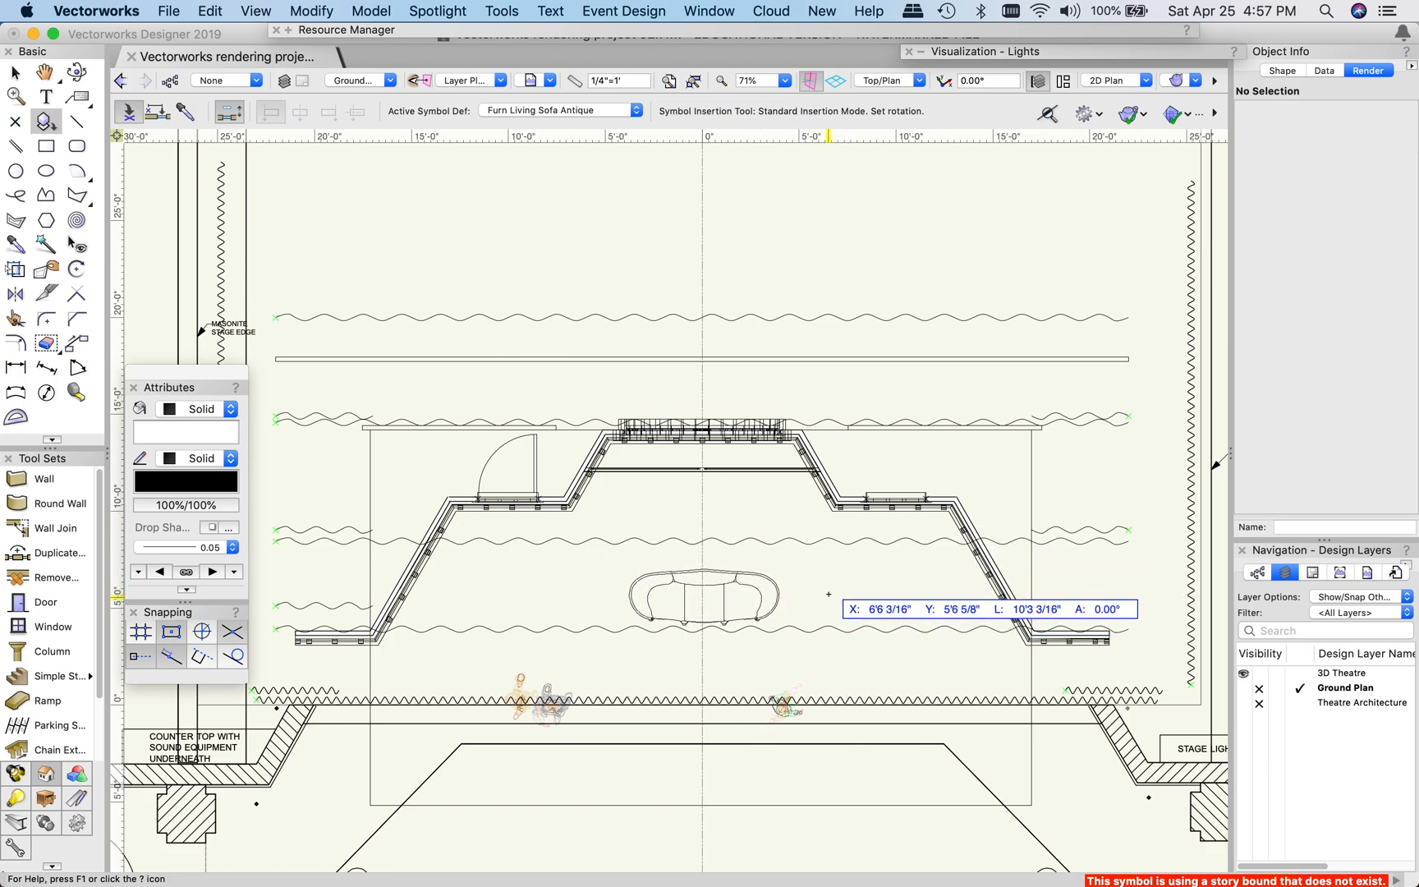
pyautogui.click(828, 594)
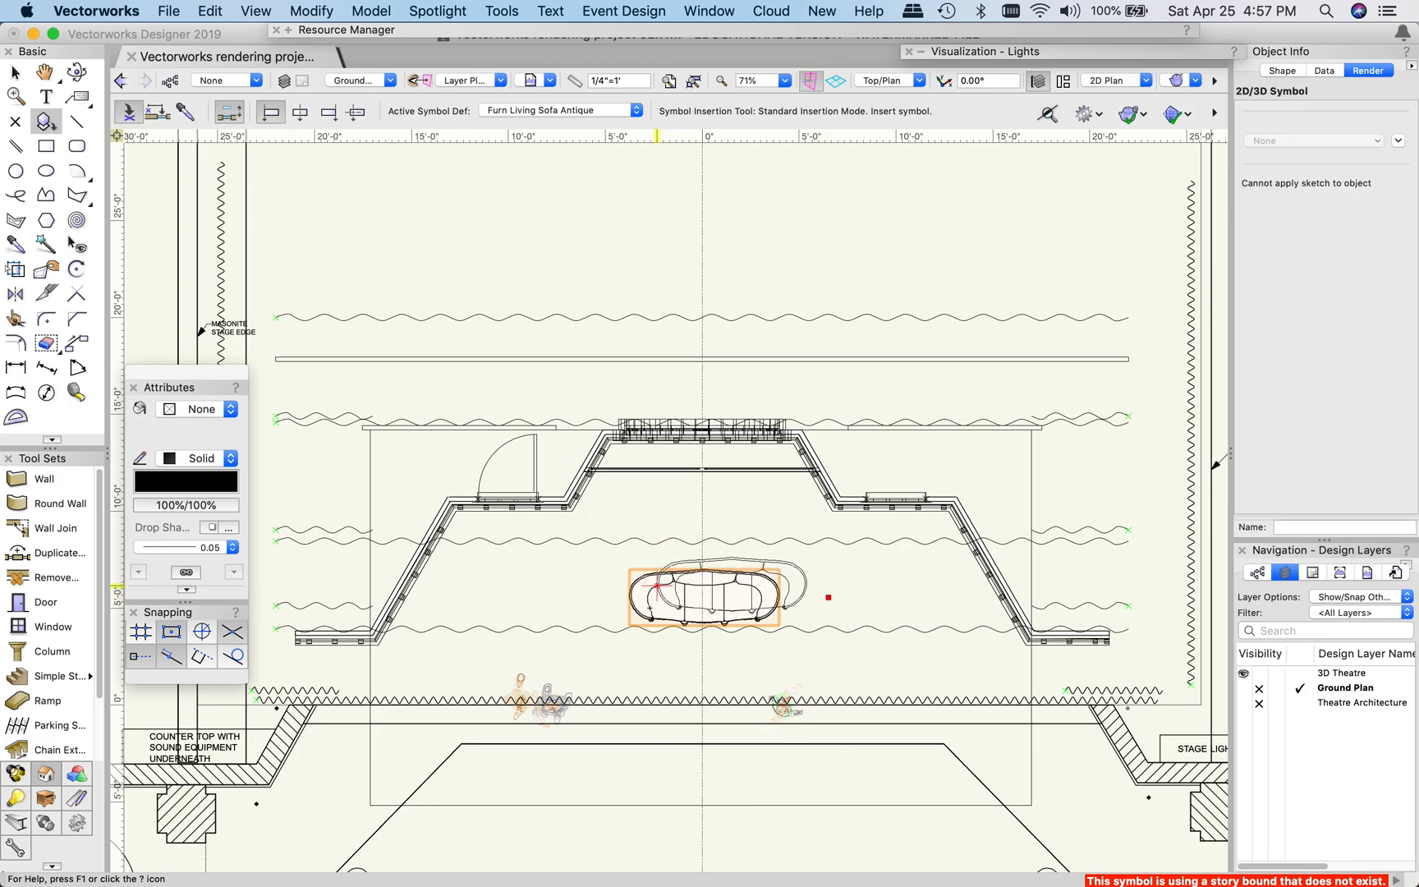
# Display the set in Front view and check the selected sofa's height and shape settings against the stage floor
pyautogui.click(871, 80)
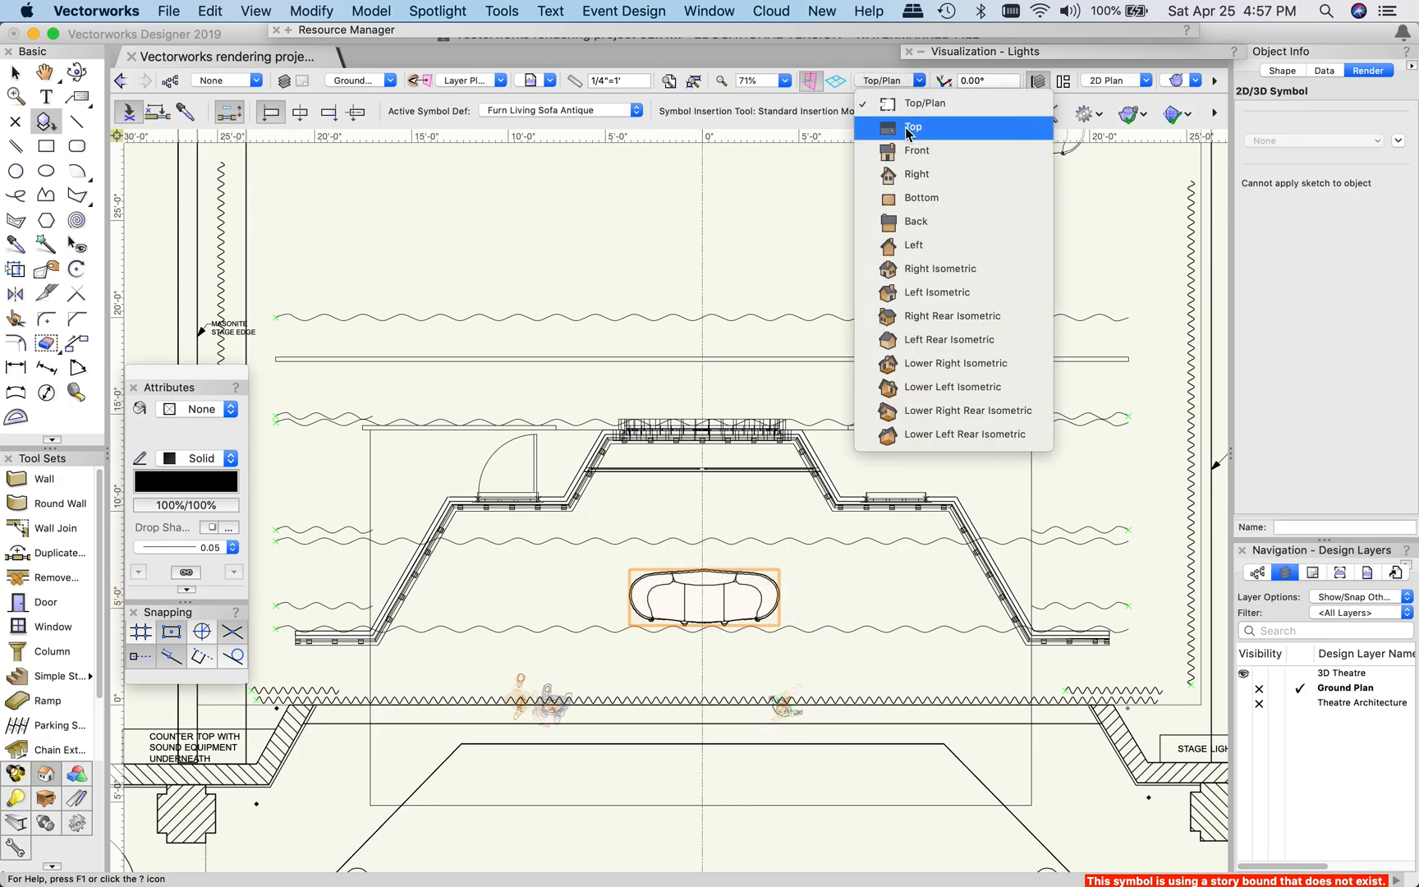
pyautogui.click(918, 148)
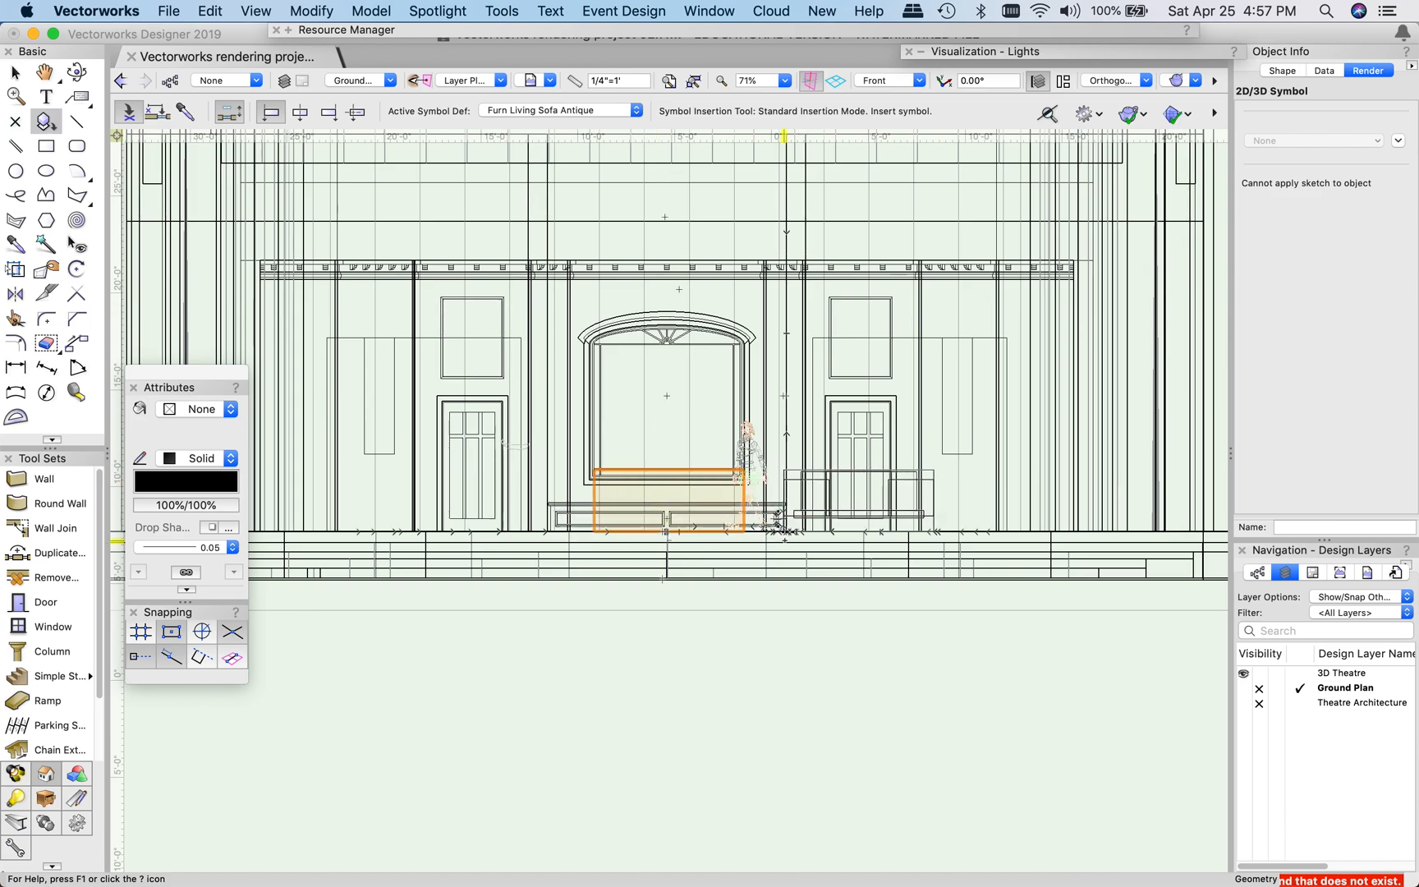
pyautogui.click(15, 72)
pyautogui.click(505, 476)
pyautogui.click(527, 536)
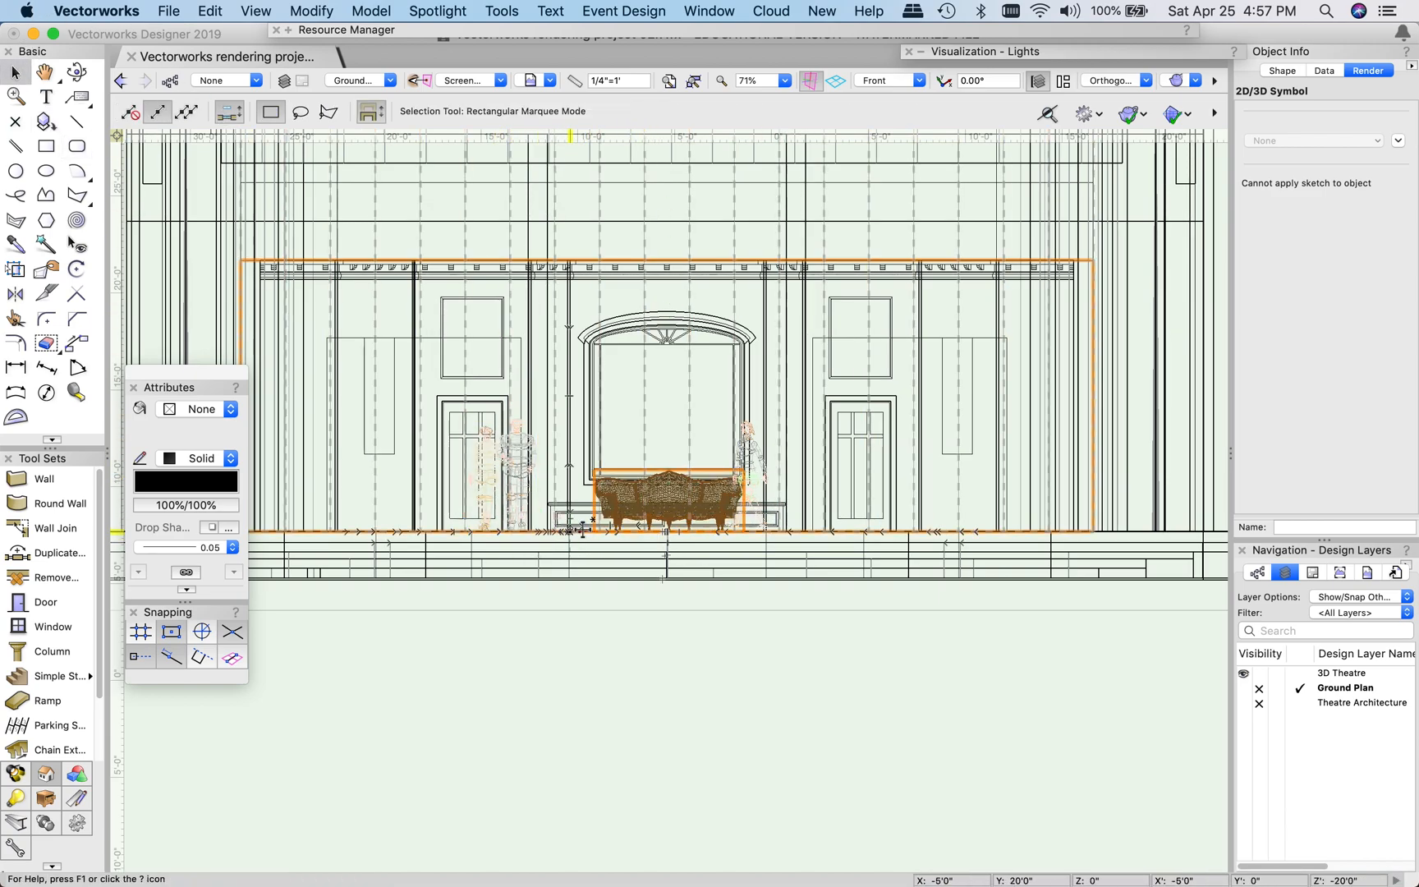
pyautogui.click(1281, 71)
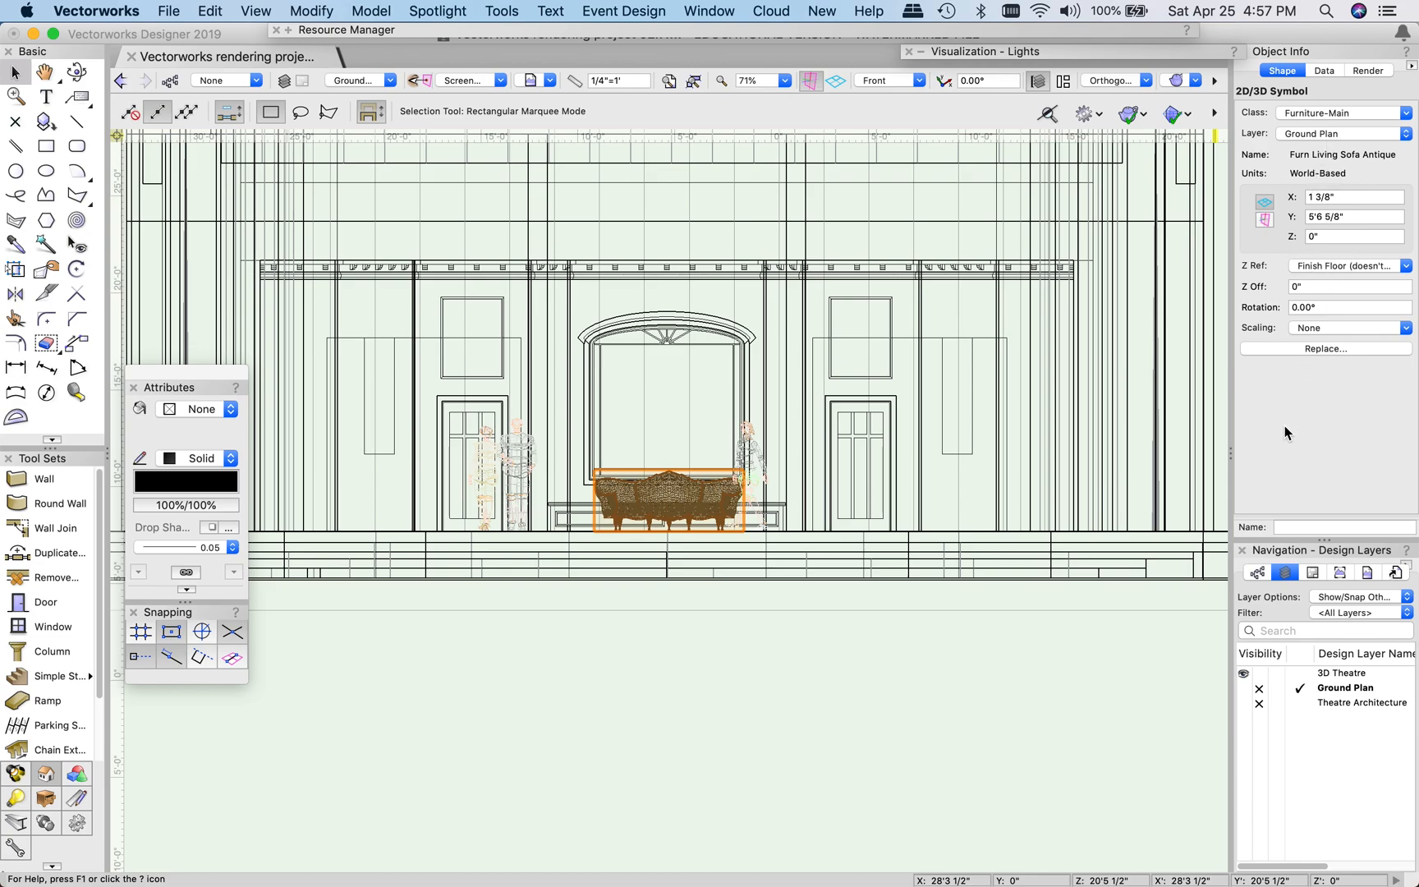
# Display the set in Normal Perspective, render it in OpenGL, and deselect the sofa
pyautogui.click(1132, 80)
pyautogui.click(1140, 154)
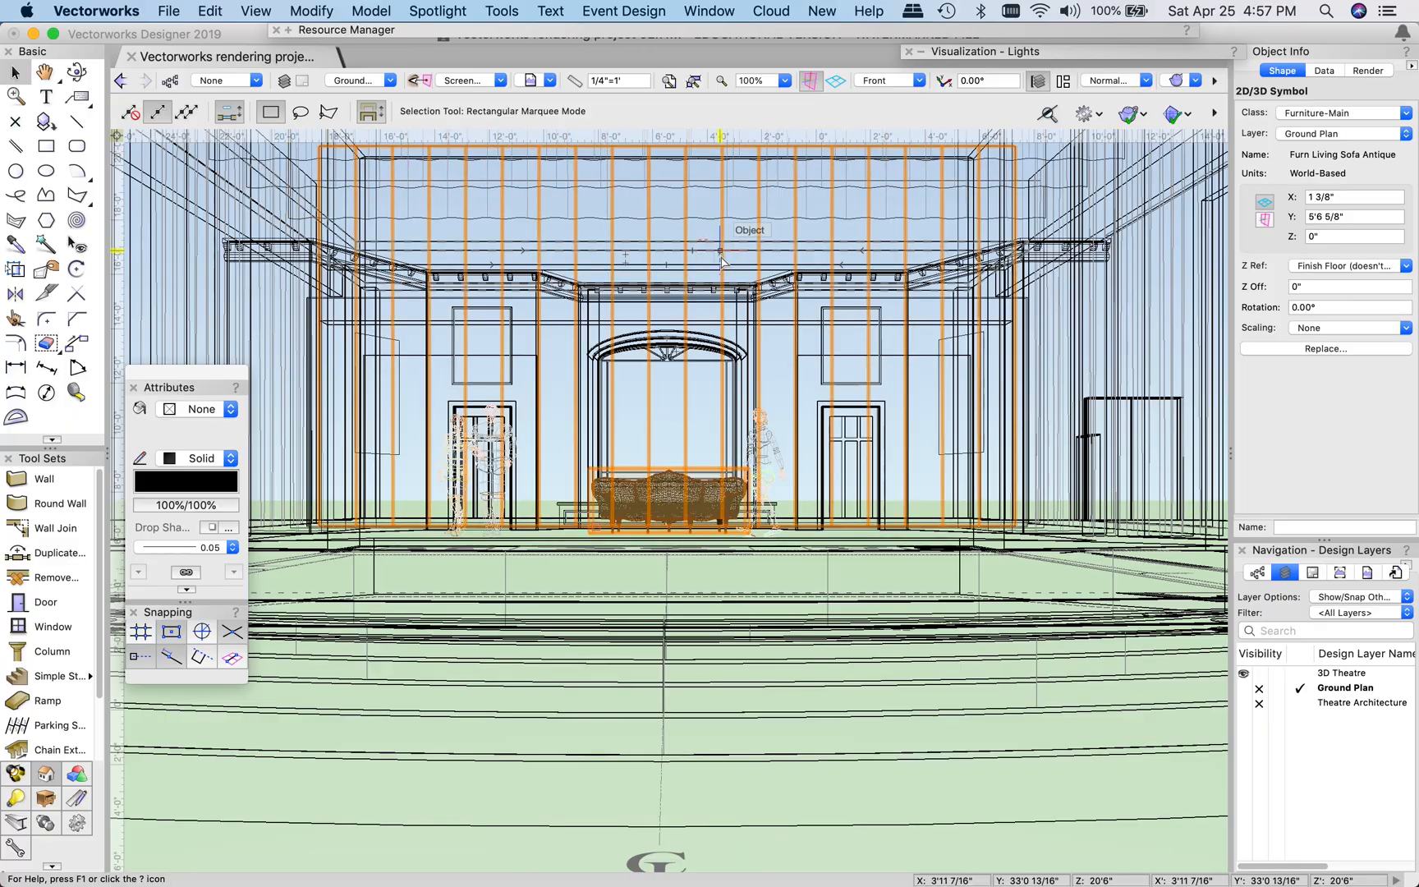
pyautogui.press('space')
pyautogui.moveTo(719, 255); pyautogui.dragTo(734, 307)
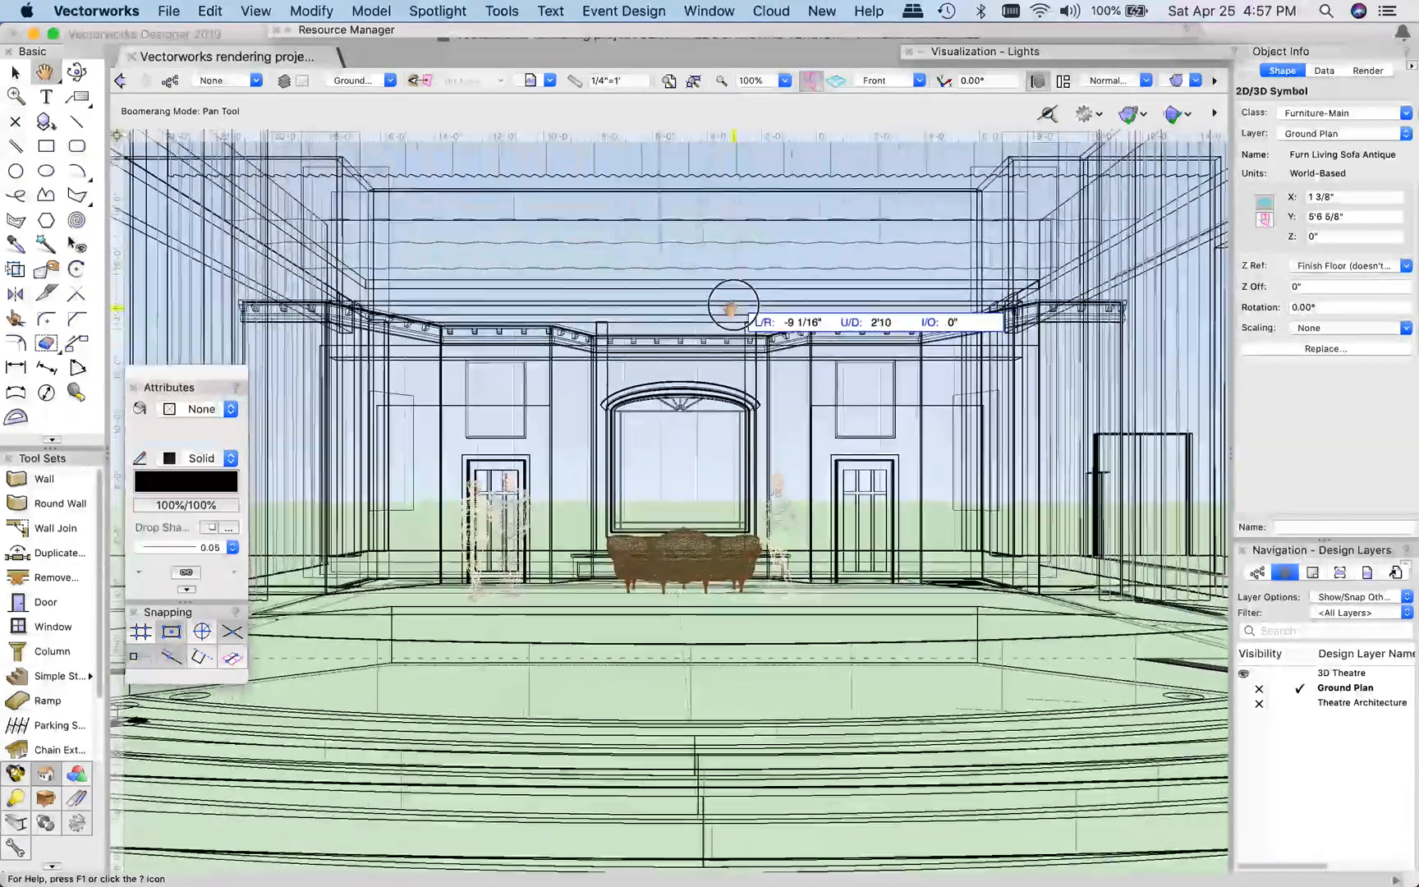
pyautogui.click(1177, 79)
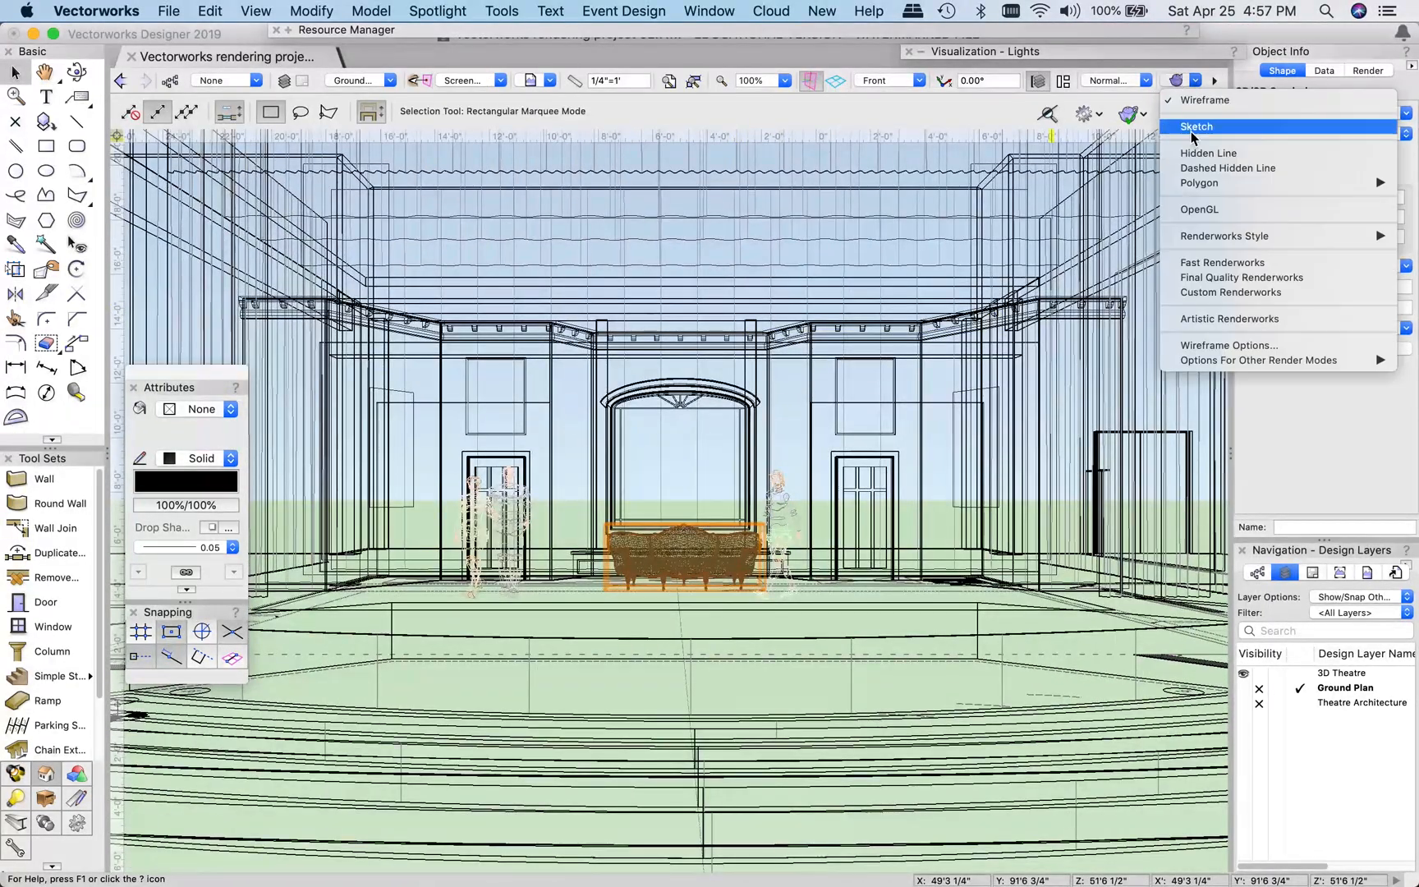
pyautogui.click(1198, 212)
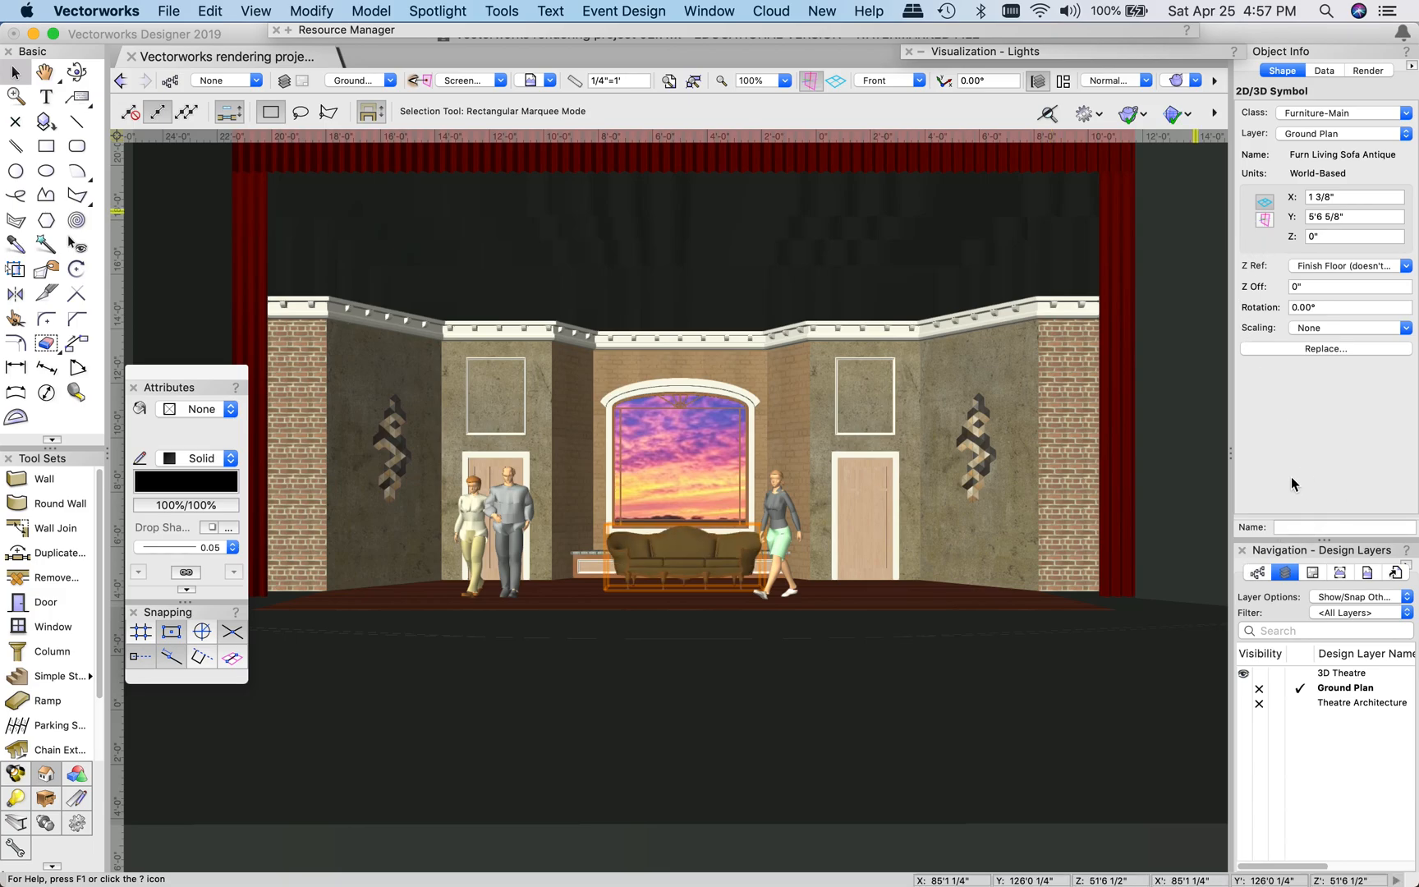
pyautogui.click(662, 686)
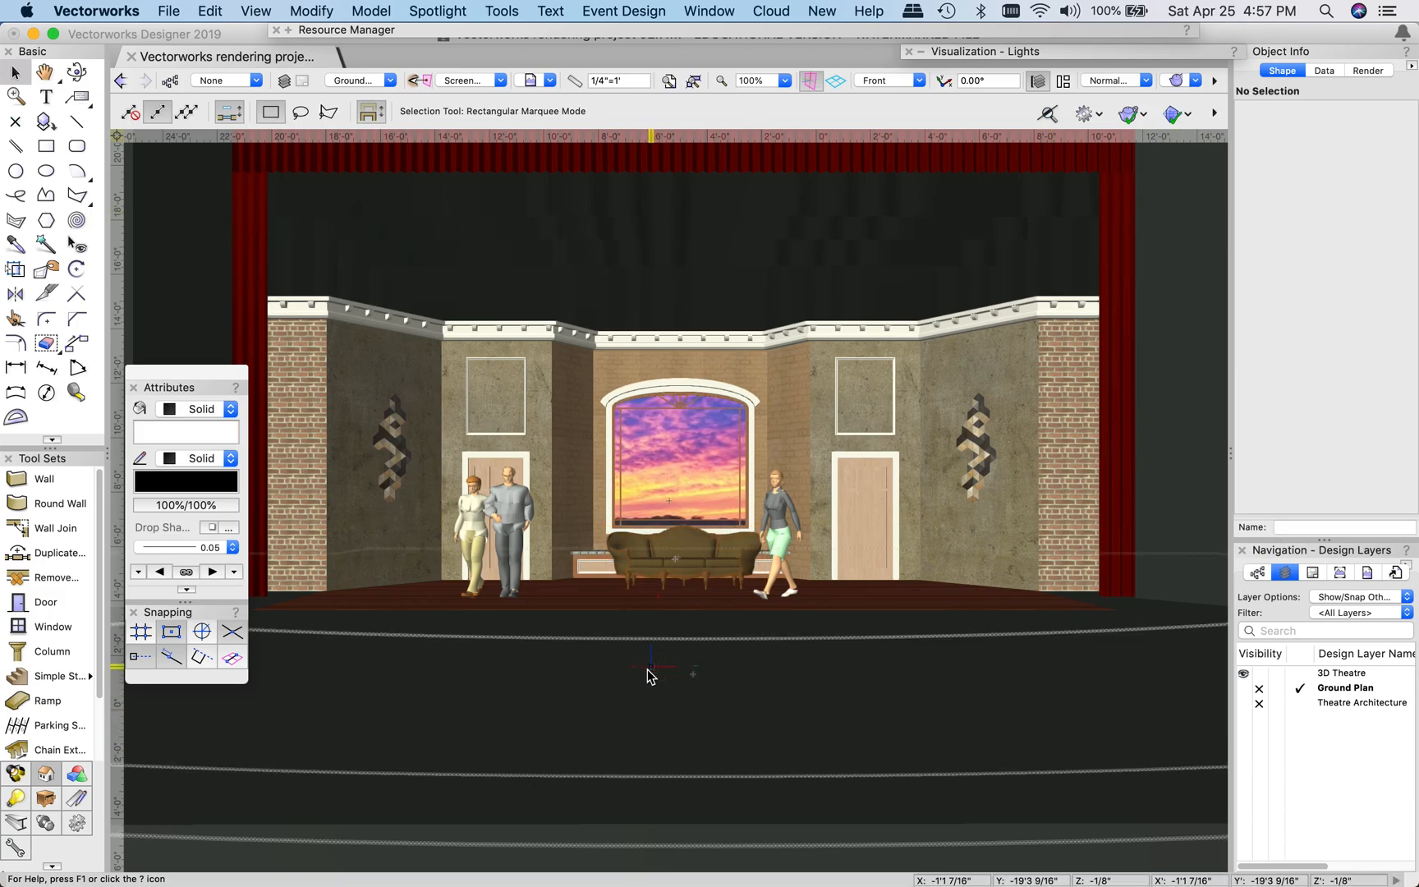
# Open the 3D component of the antique sofa symbol for editing
pyautogui.scroll(3, 649, 675)
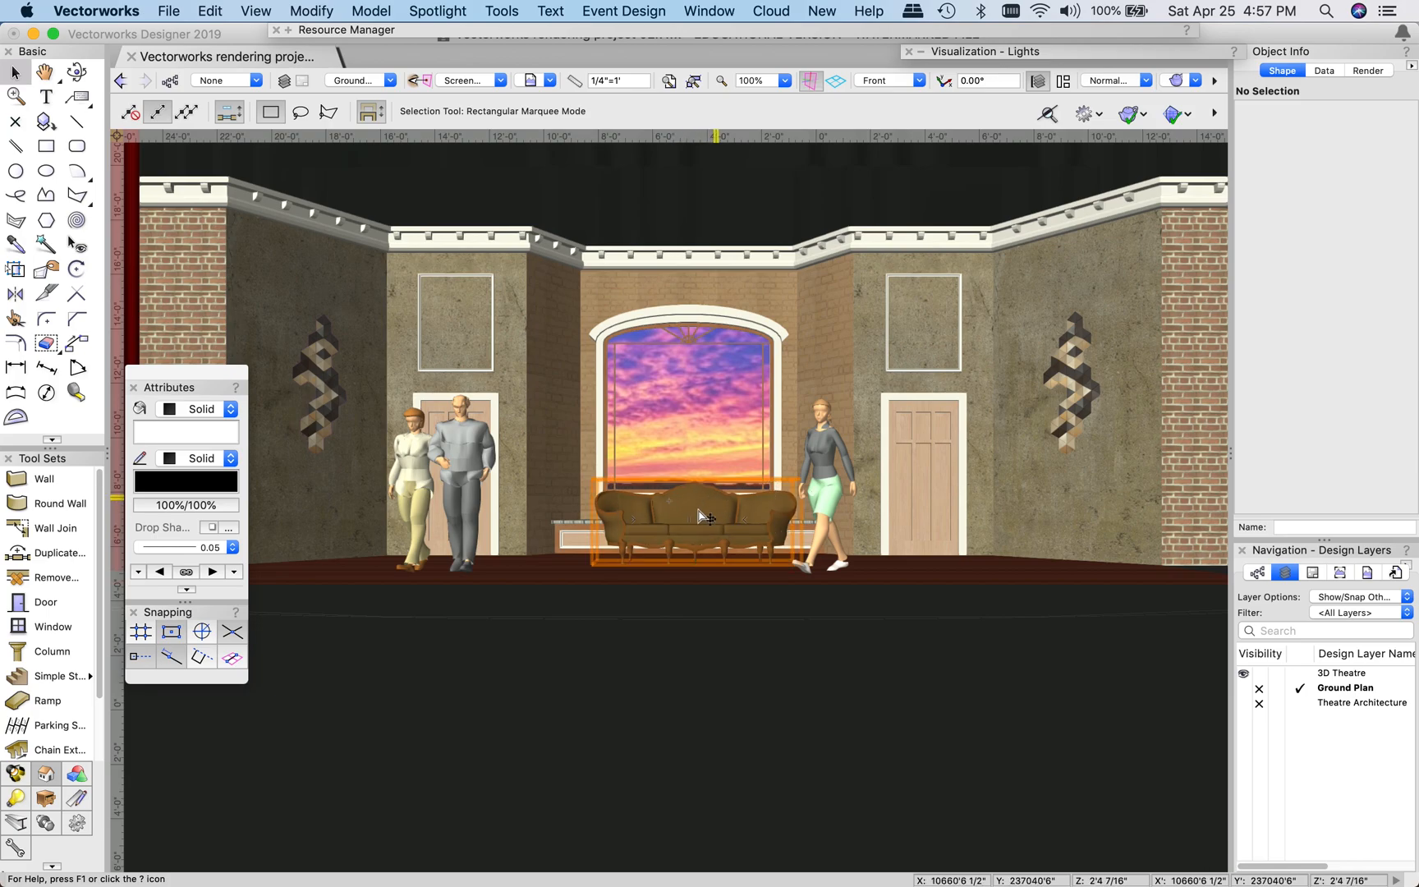
pyautogui.scroll(4, 704, 516)
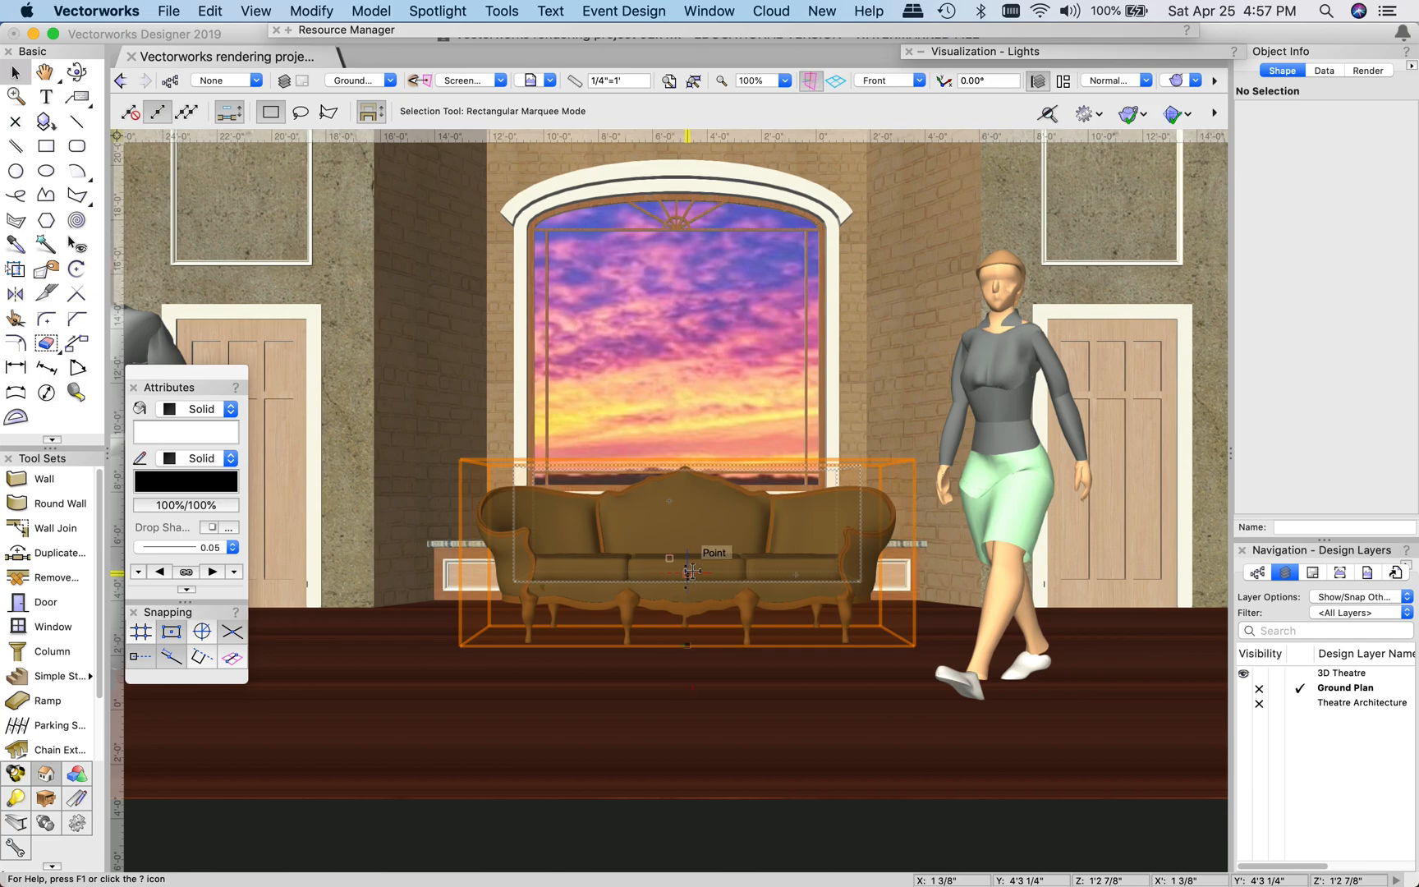
pyautogui.doubleClick(686, 521)
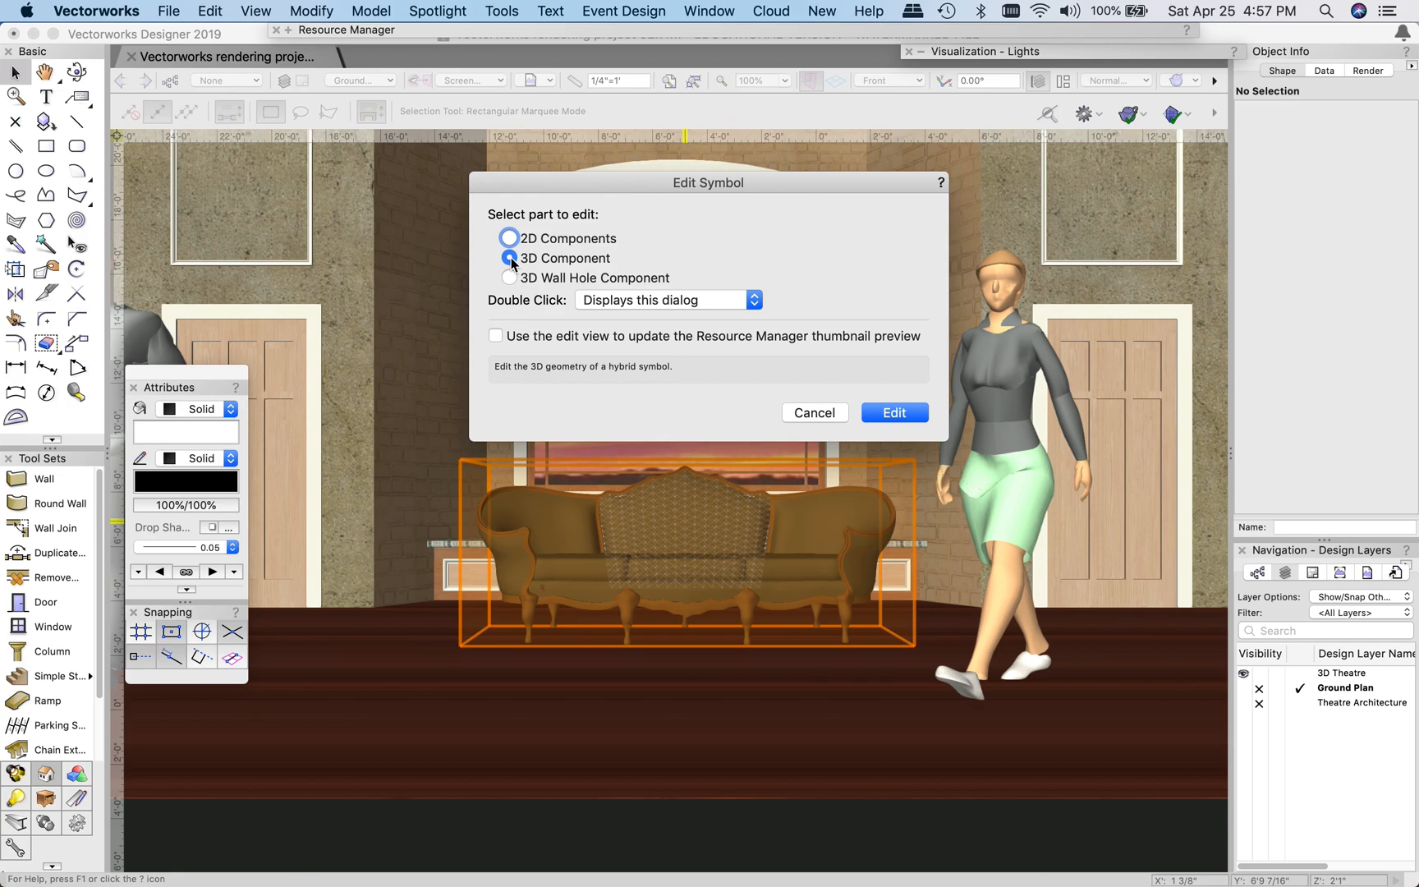
pyautogui.click(895, 412)
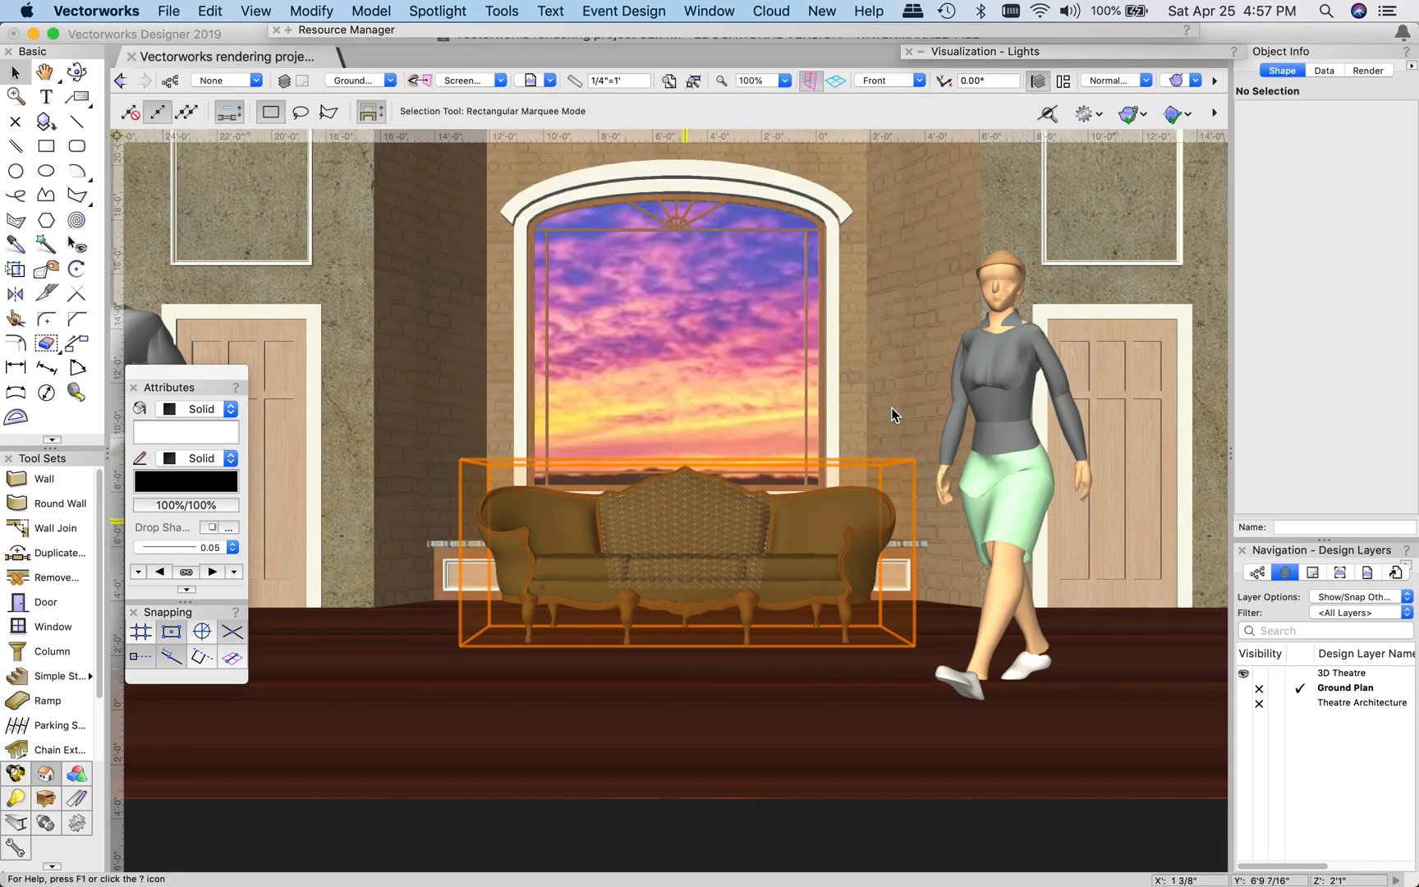
pyautogui.click(528, 486)
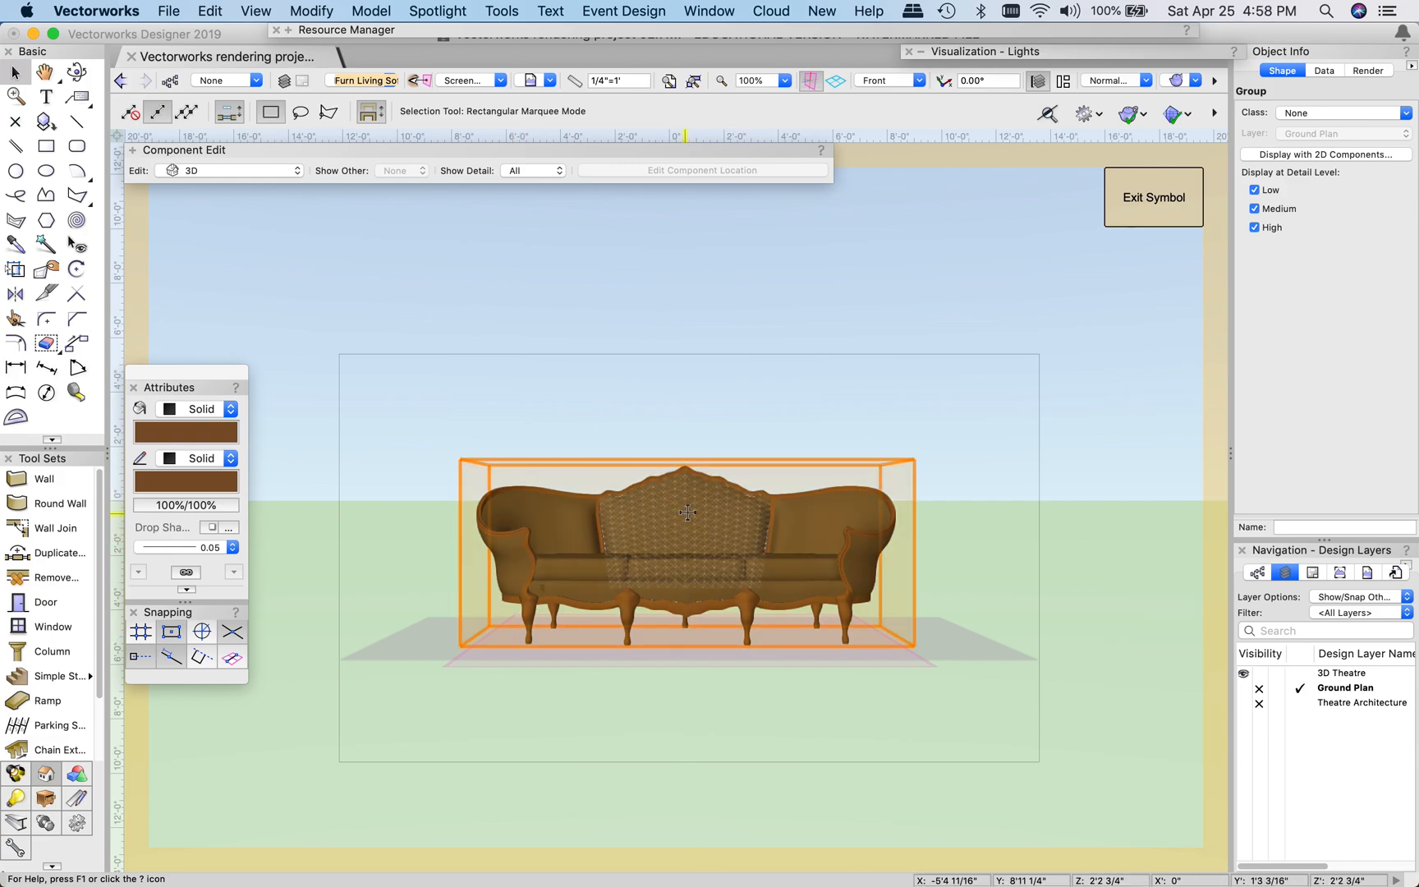
# Enter the sofa's geometry group and select its wooden frame, centre upholstery and two side upholstery meshes one by one
pyautogui.doubleClick(687, 513)
pyautogui.click(687, 512)
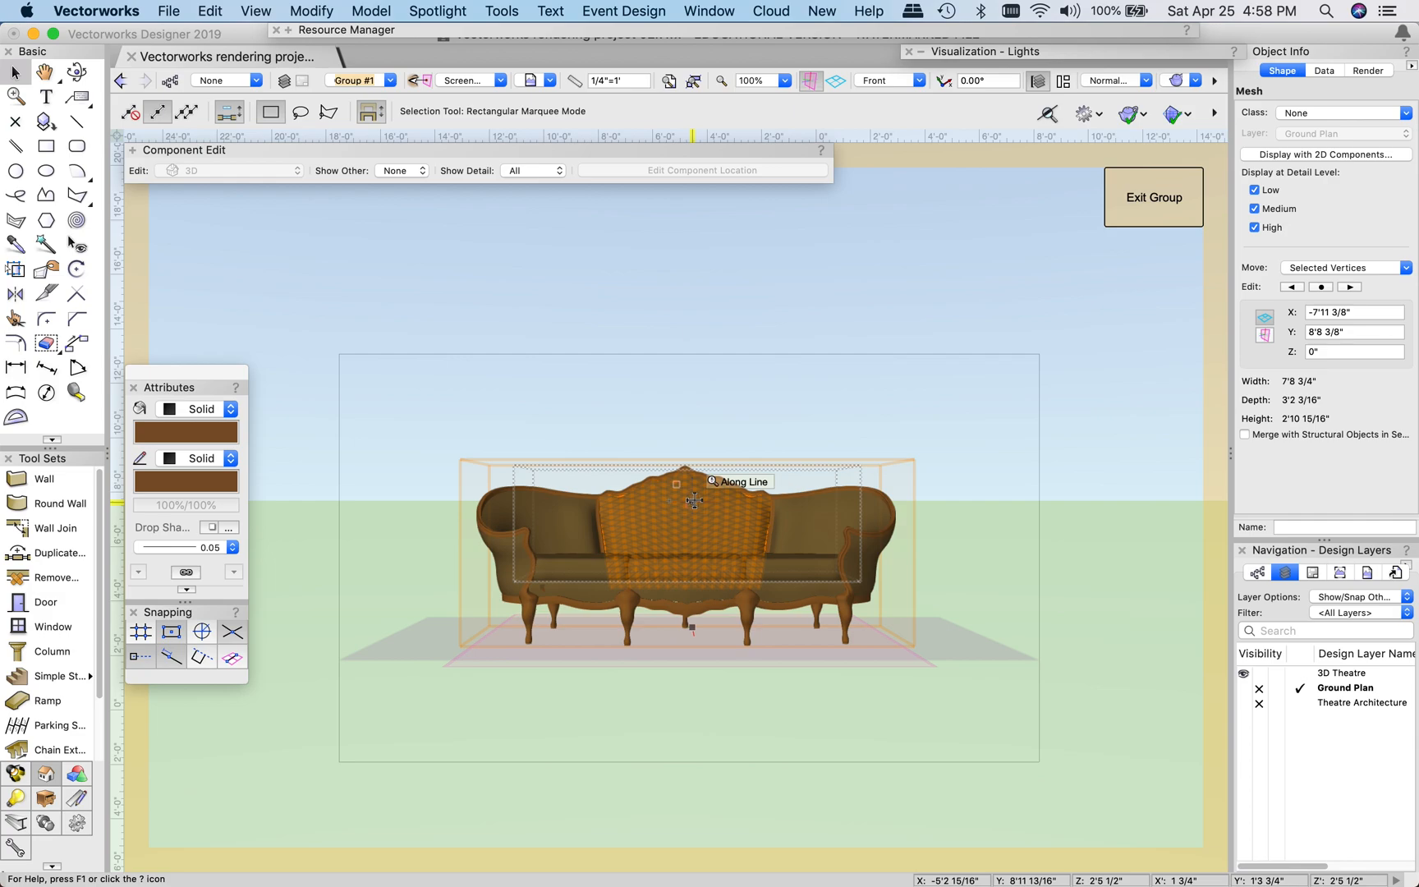
pyautogui.click(659, 415)
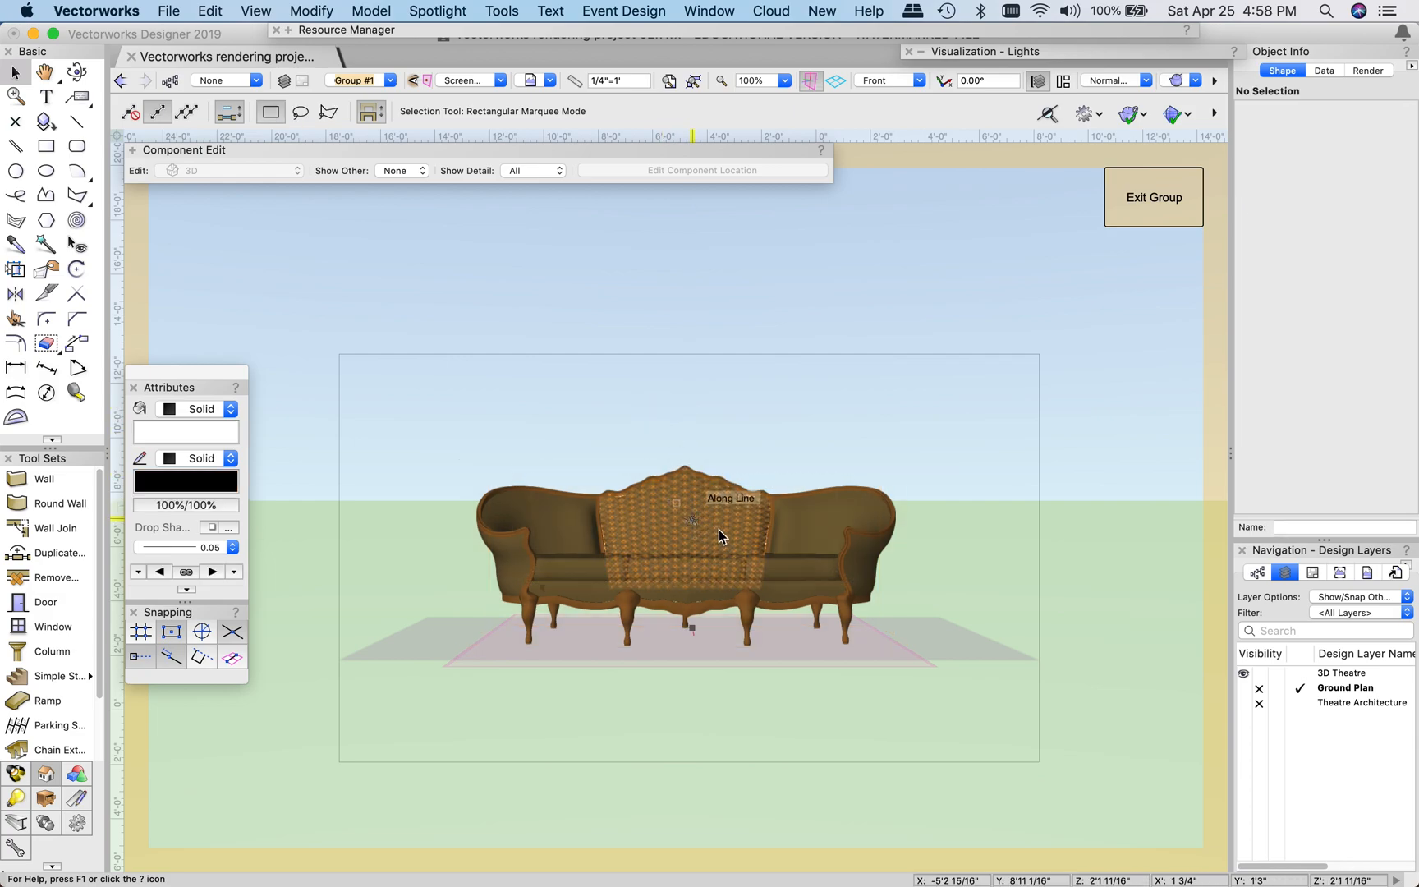
pyautogui.click(717, 529)
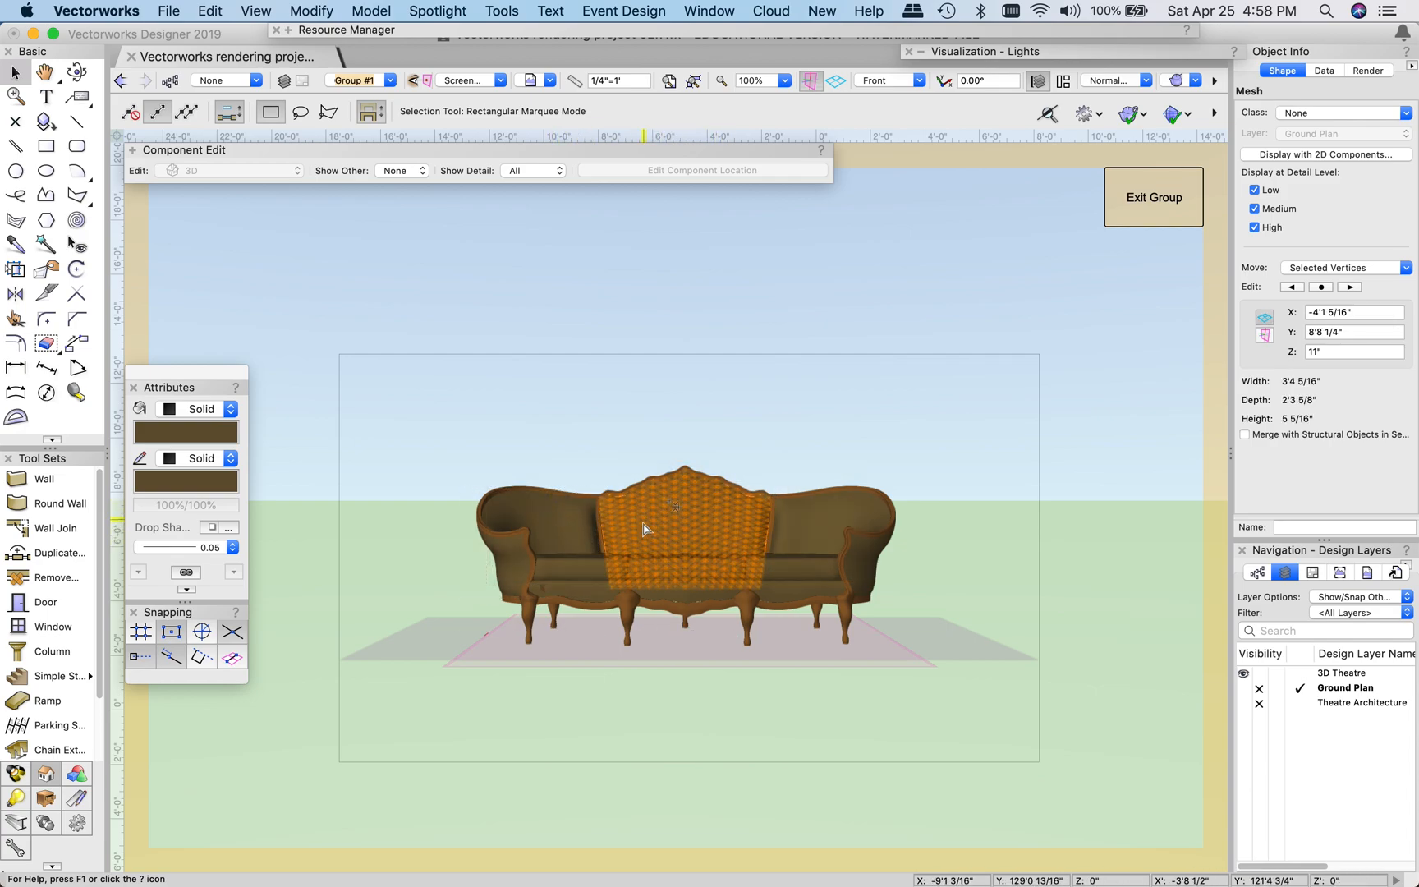
pyautogui.click(559, 519)
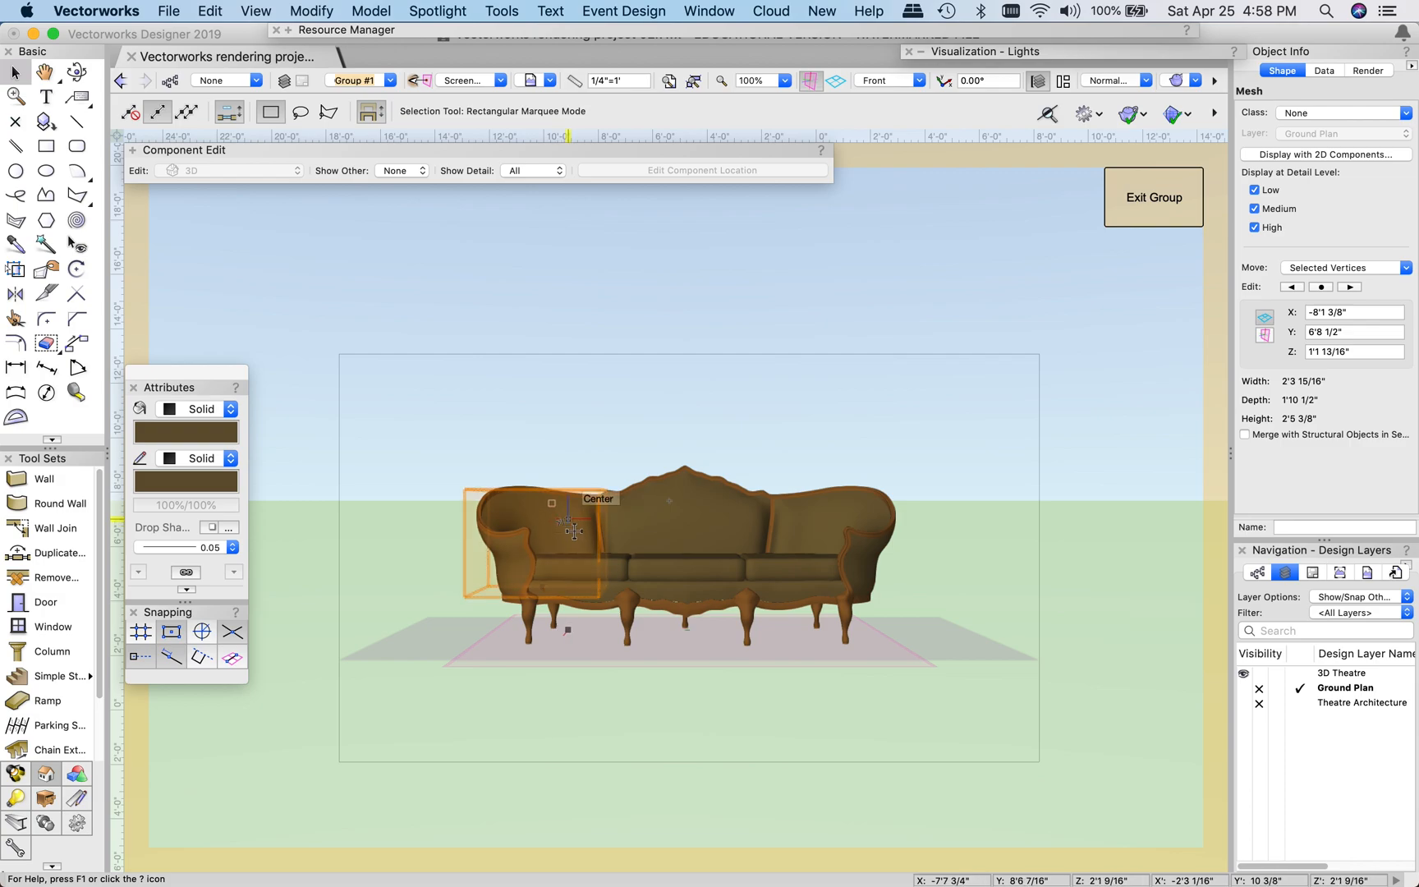
pyautogui.moveTo(562, 528); pyautogui.dragTo(821, 519)
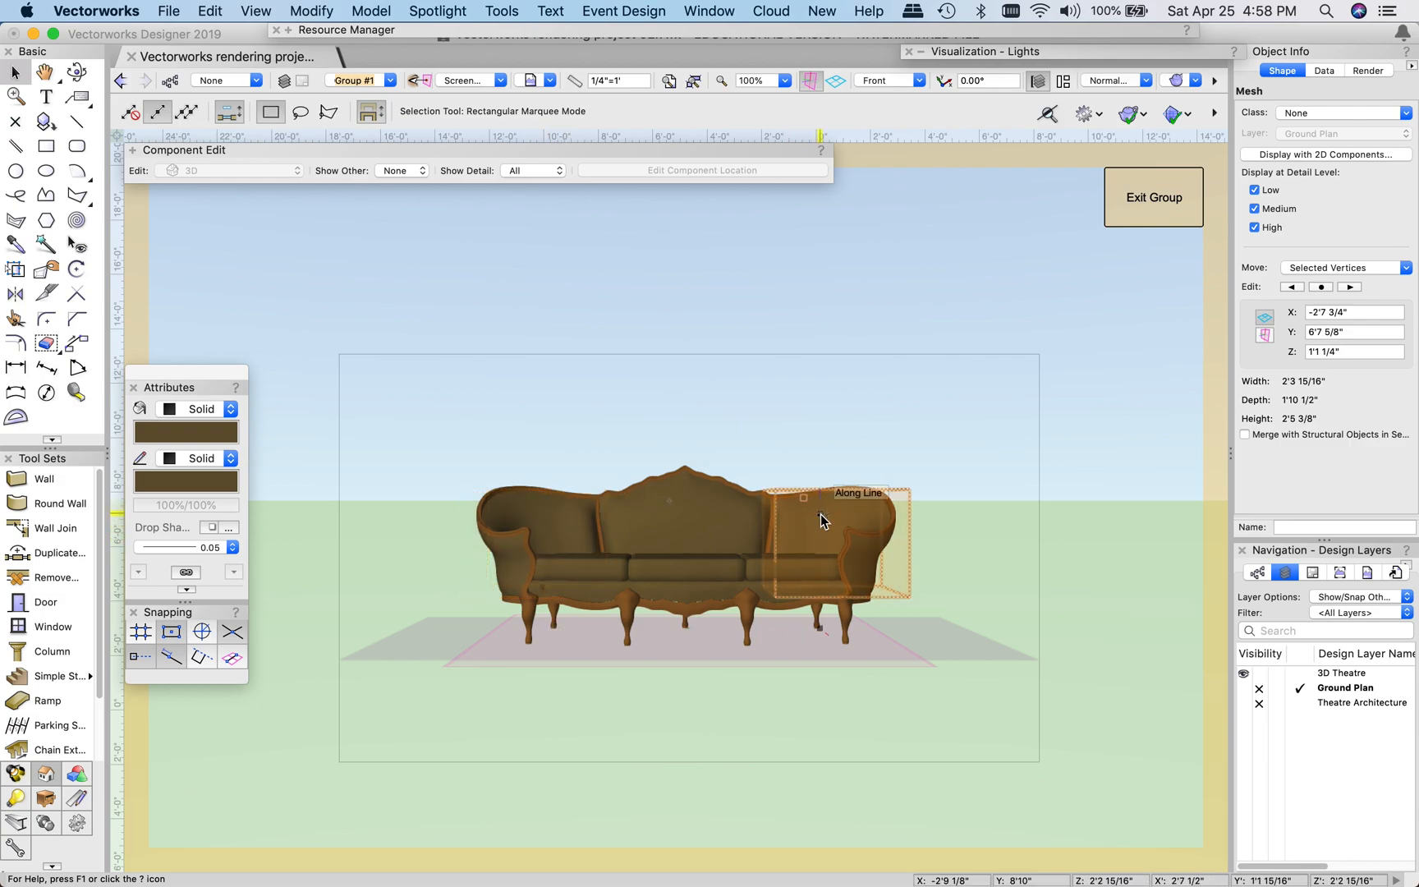
# Select the sofa's centre and two side upholstery meshes together and give them a texture instead of None
pyautogui.keyDown('shift'); pyautogui.click(688, 510); pyautogui.keyUp('shift')
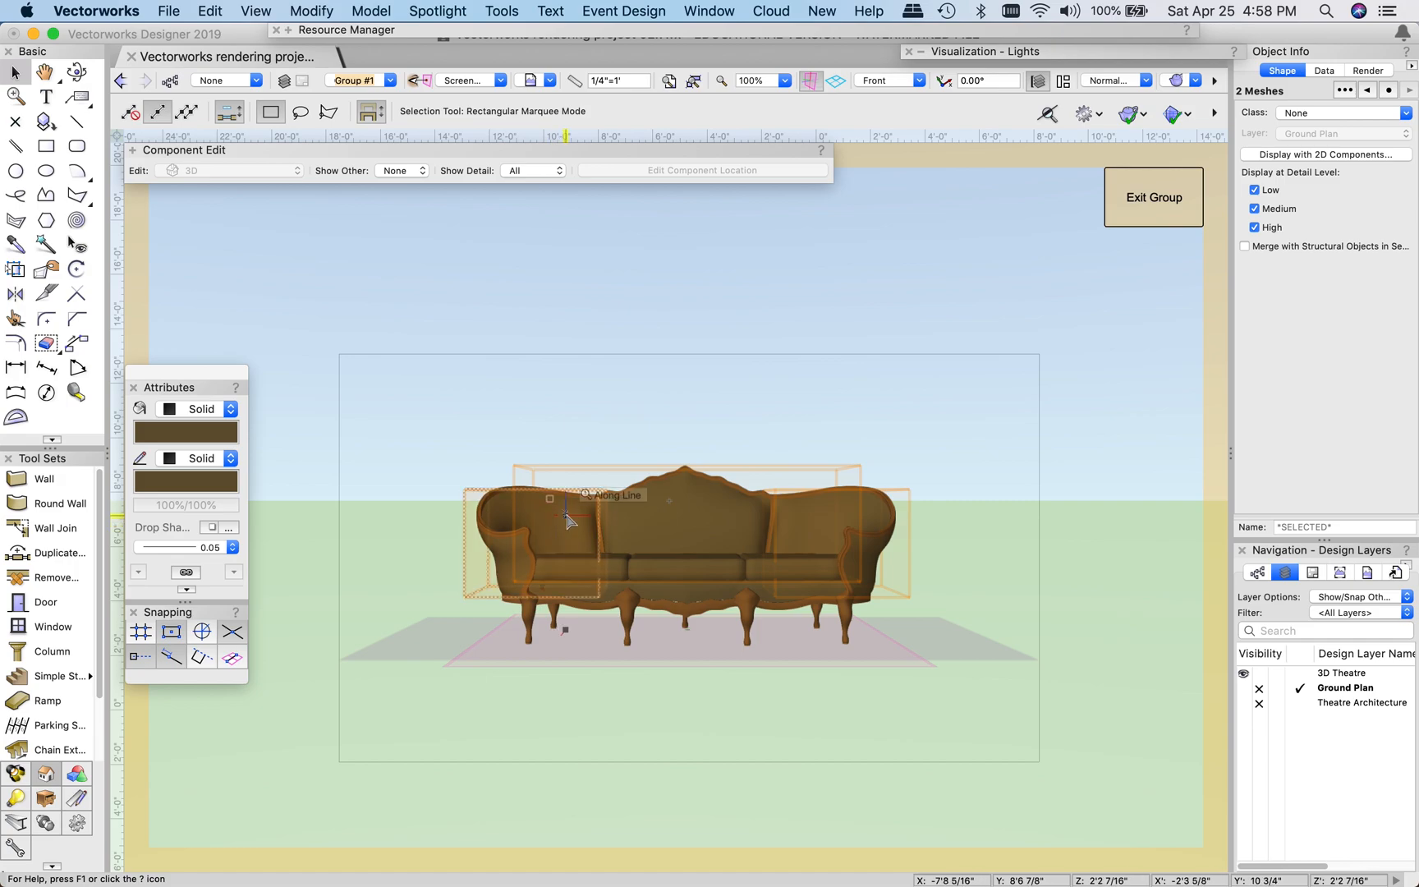
pyautogui.keyDown('shift'); pyautogui.click(564, 523); pyautogui.keyUp('shift')
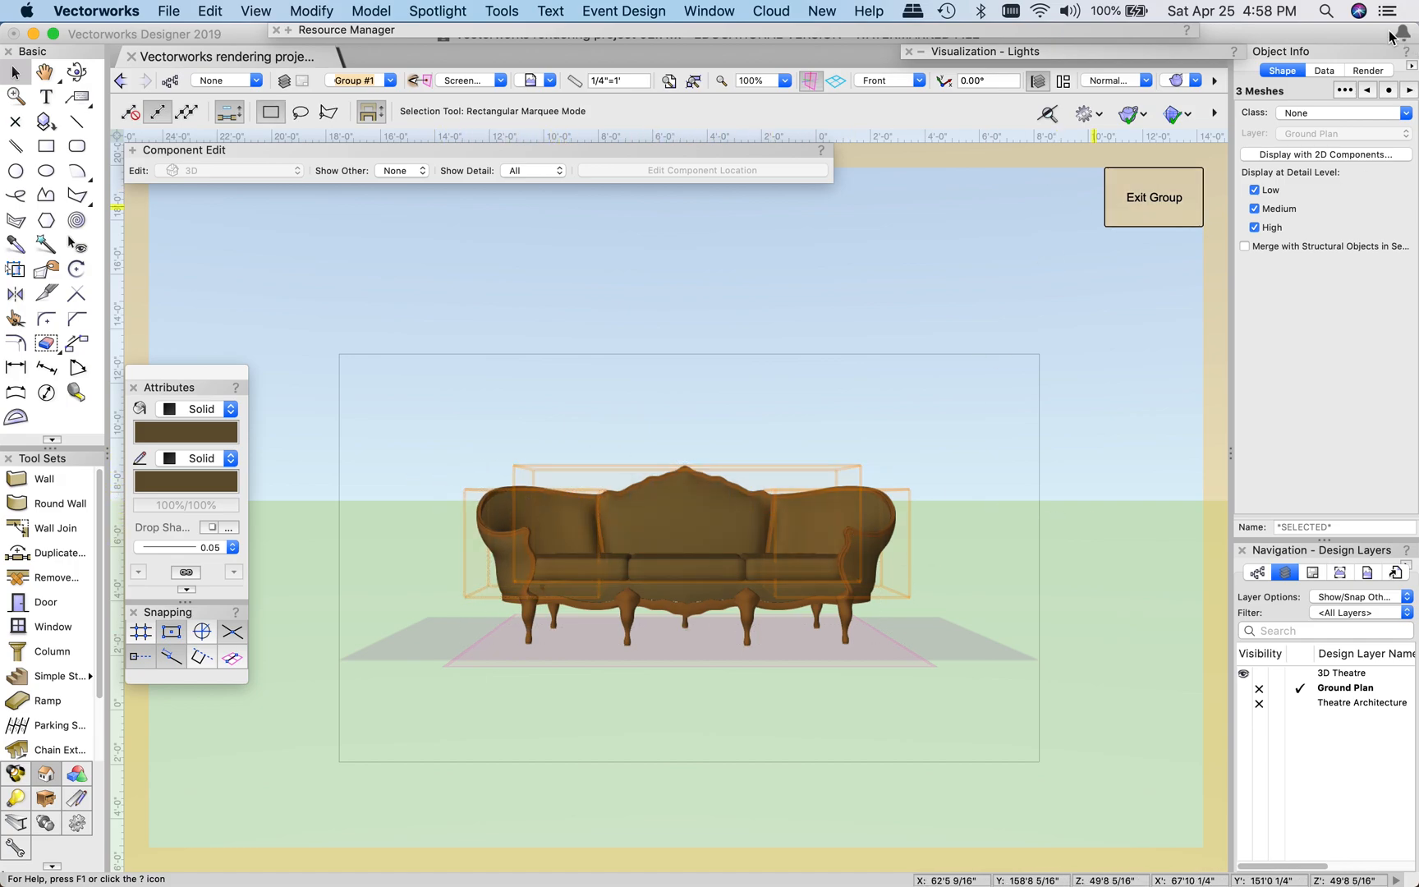
pyautogui.click(1368, 71)
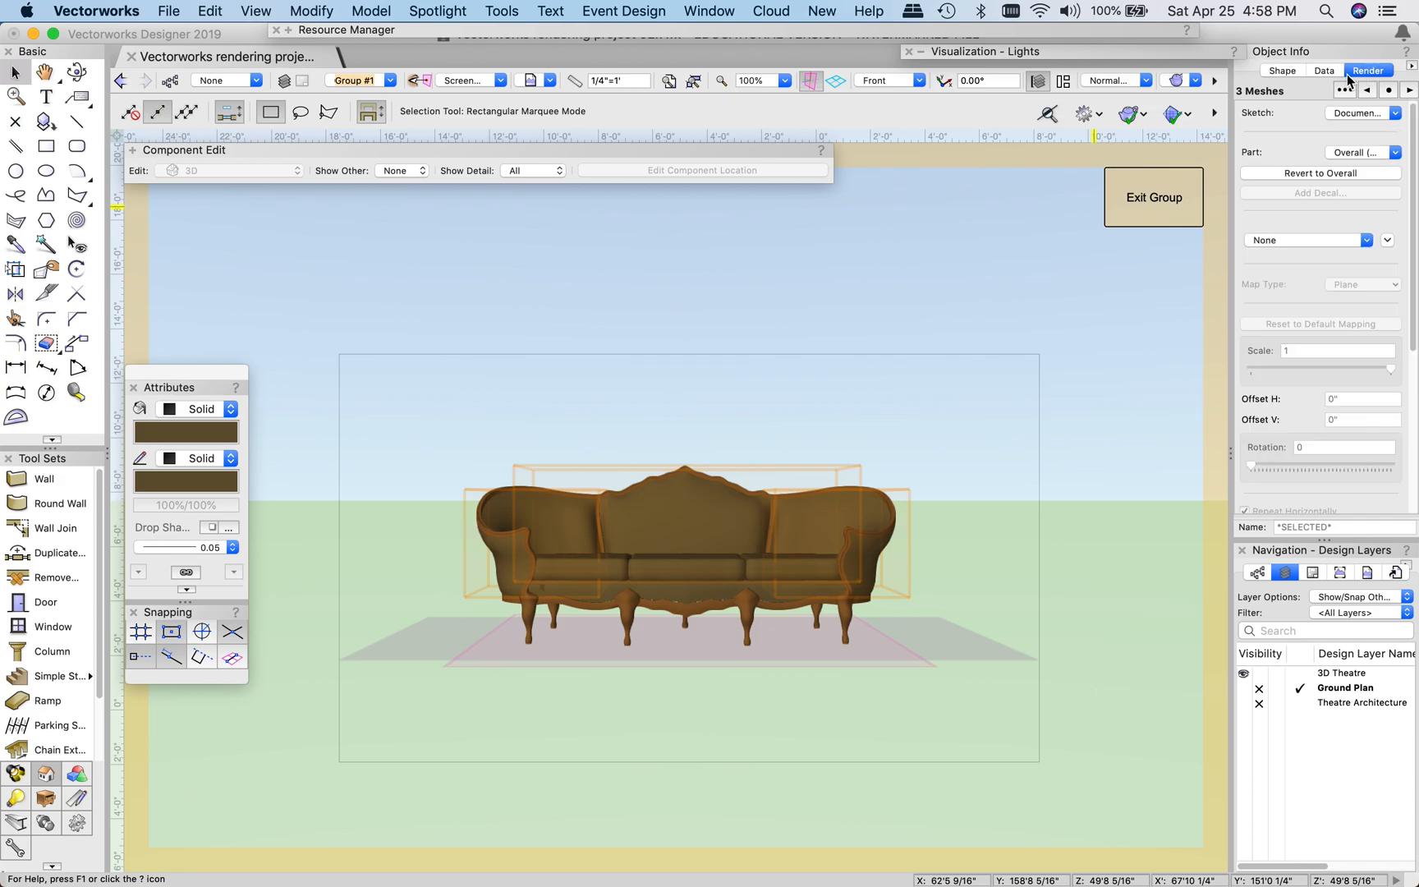
pyautogui.click(1276, 241)
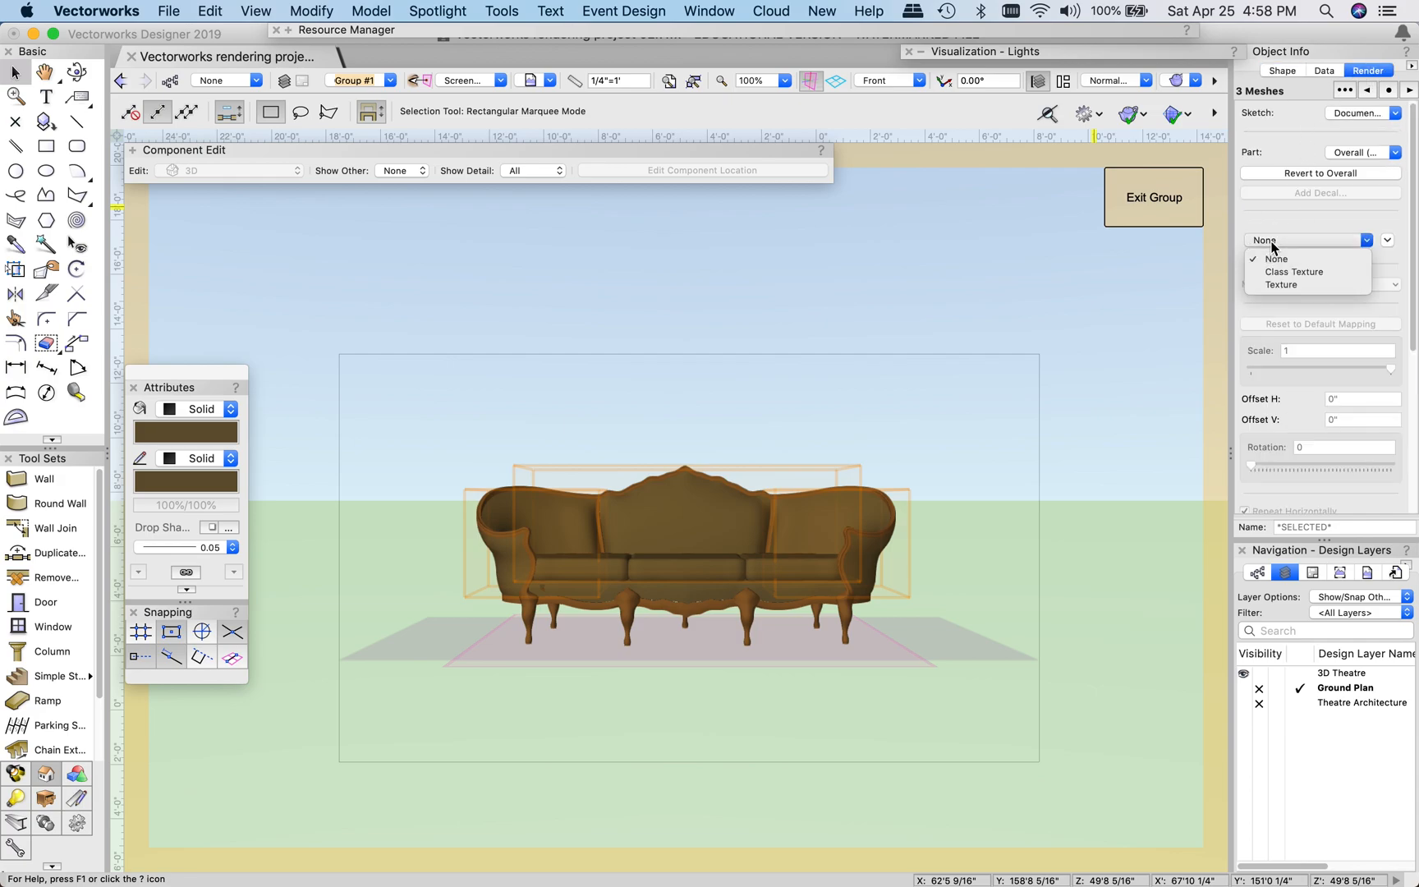
pyautogui.click(1282, 285)
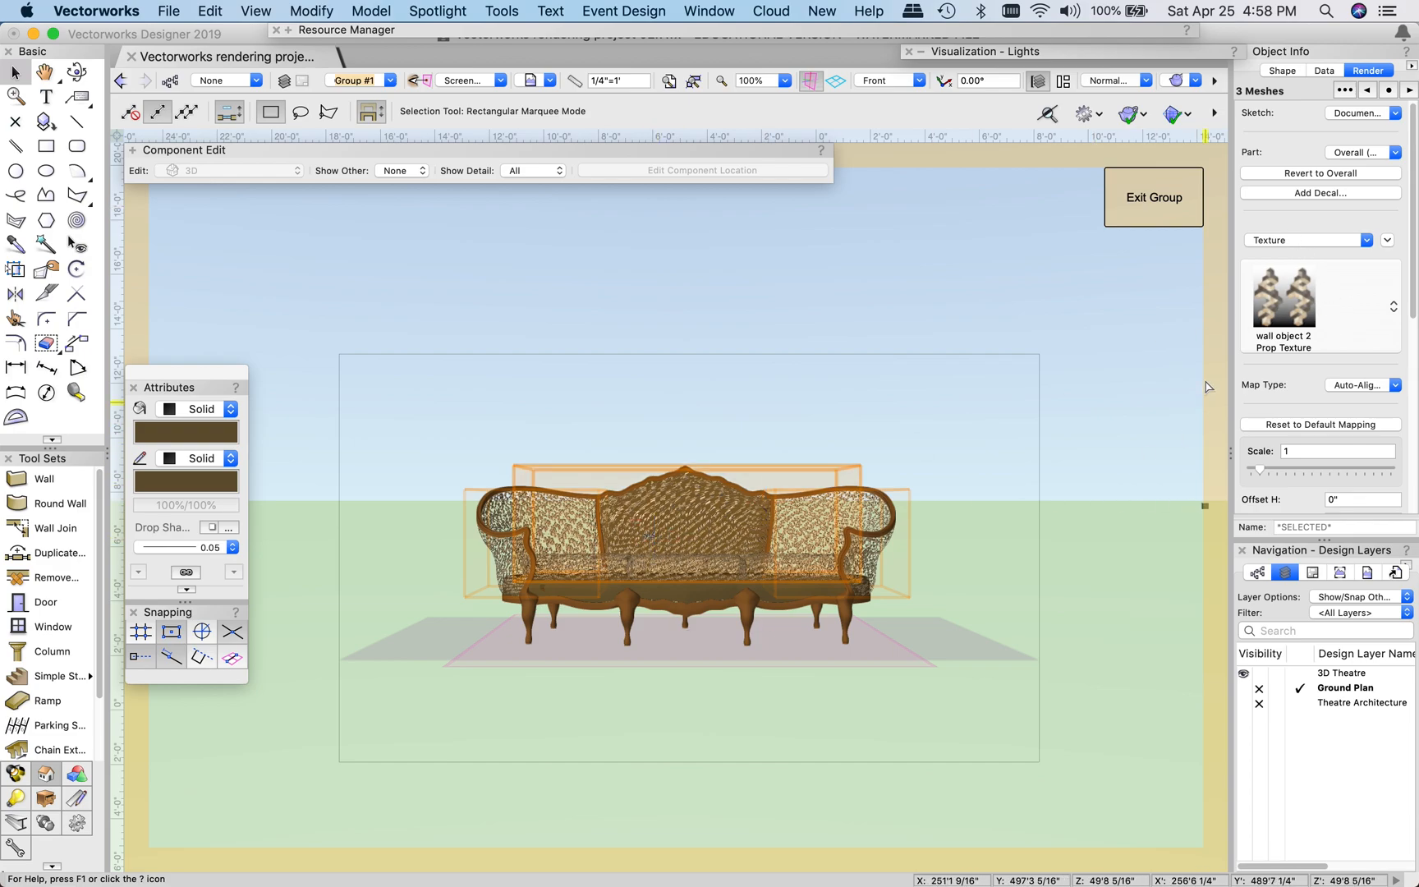
# Open the texture chooser for the upholstery meshes and expand the Renderworks - Textures folder in the Vectorworks default libraries
pyautogui.click(1295, 300)
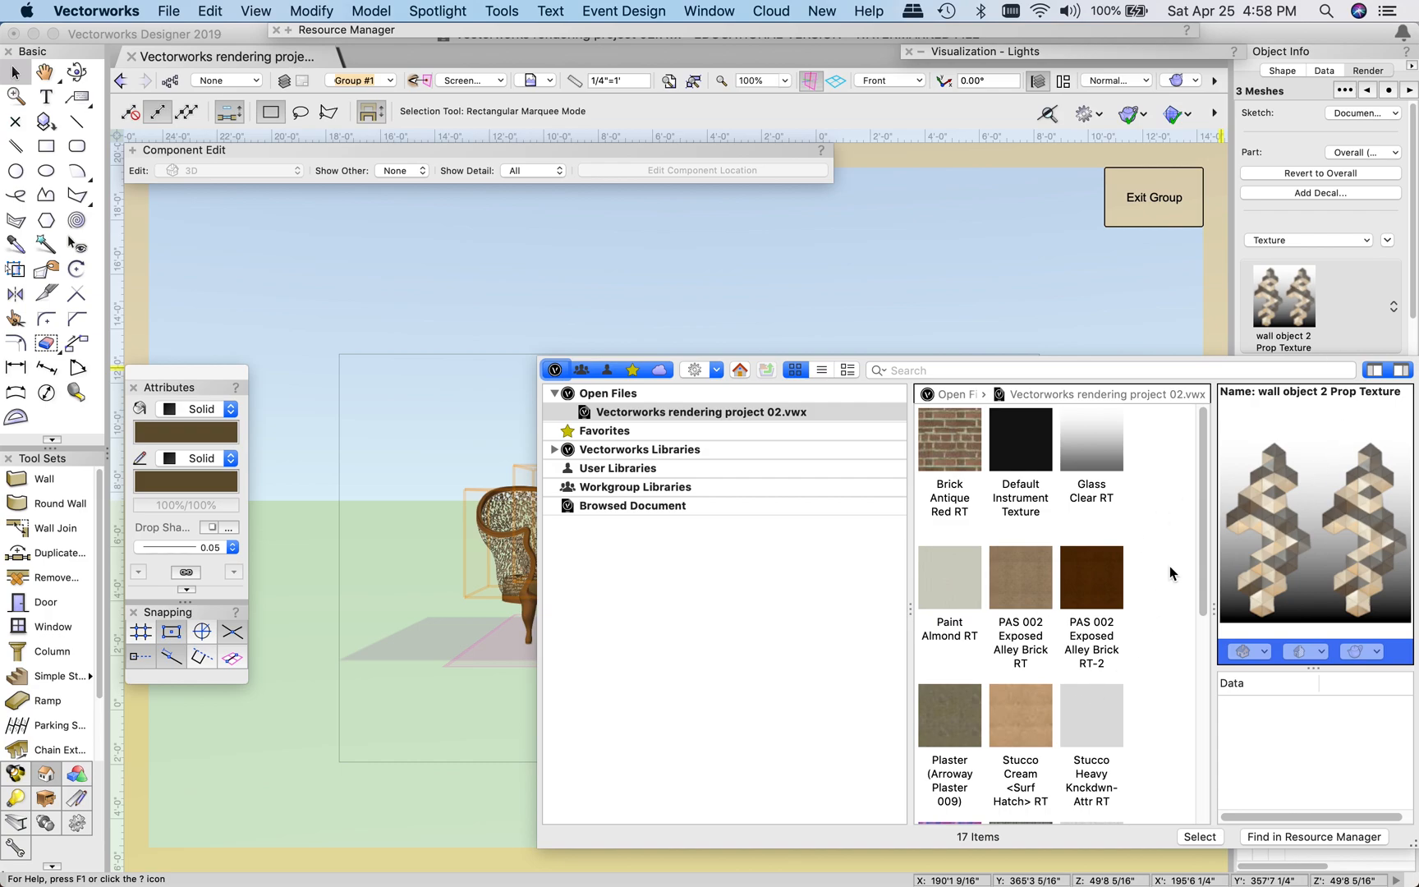
pyautogui.click(555, 450)
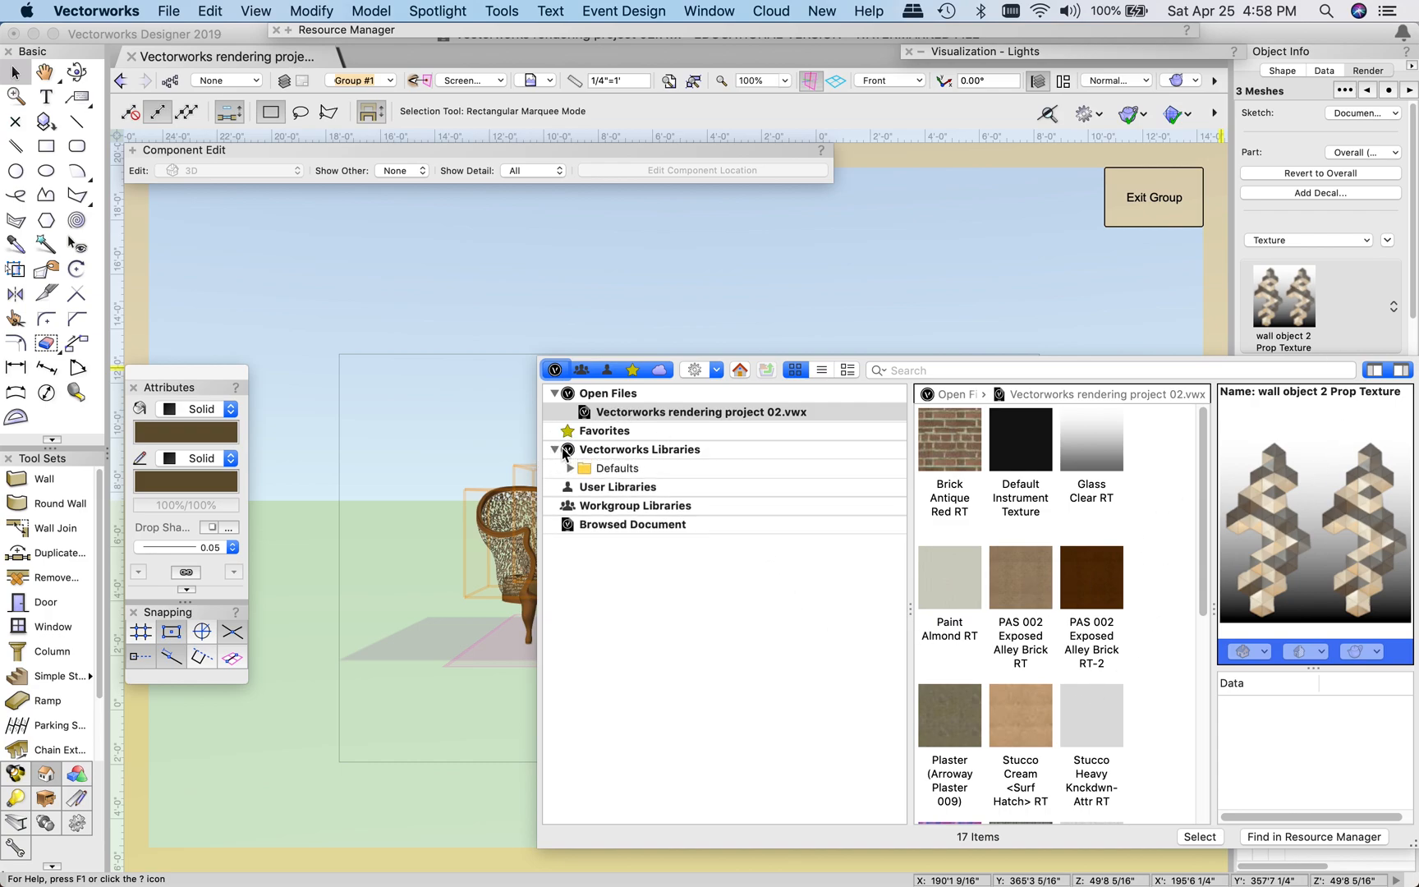
pyautogui.click(570, 468)
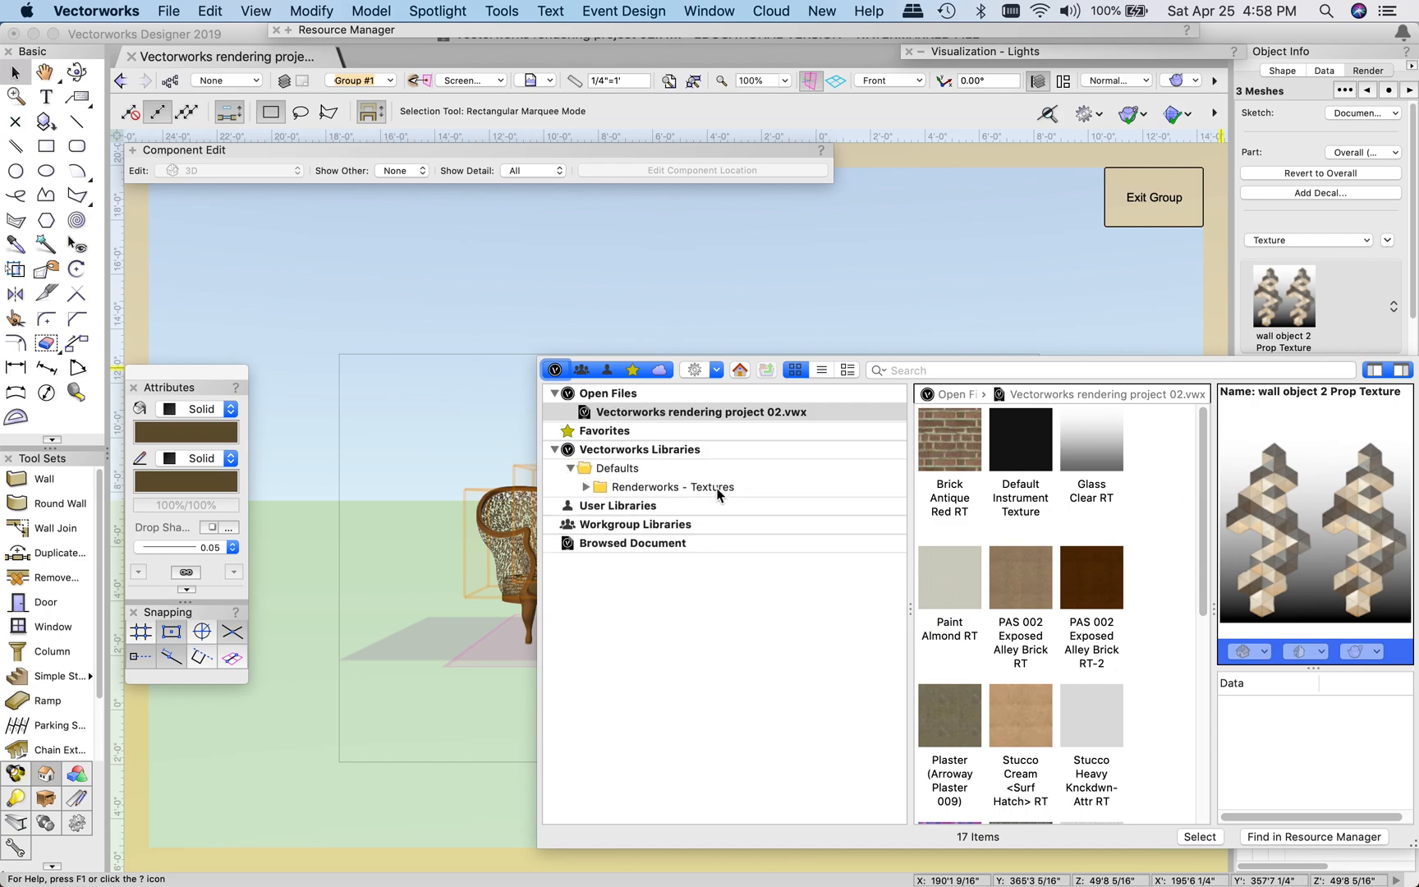
pyautogui.click(591, 488)
pyautogui.click(585, 488)
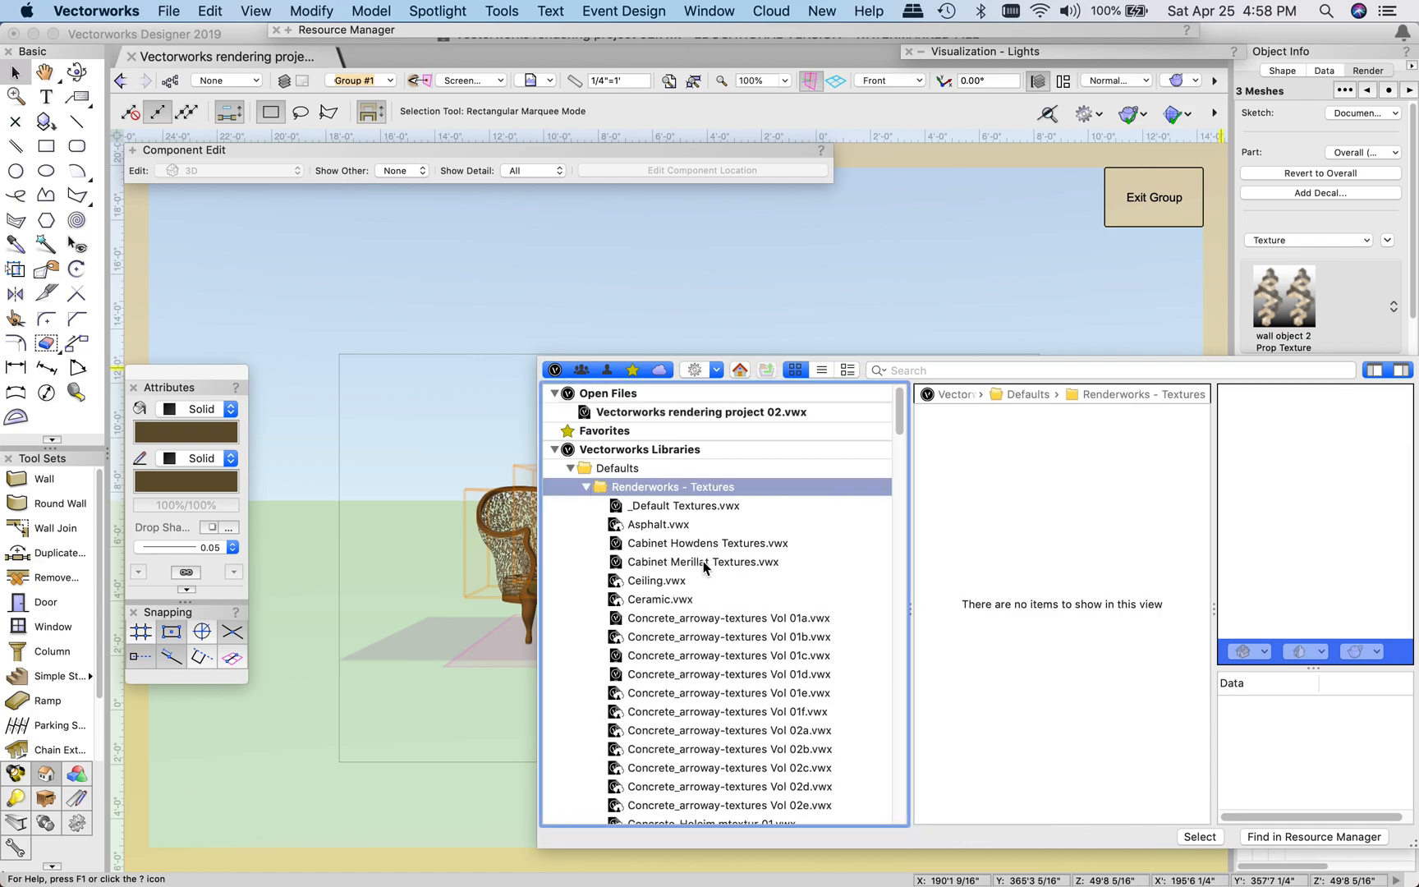
# Browse the Renderworks texture files for an upholstery material, checking Misc Materials, Plastics and Siding
pyautogui.scroll(-10, 697, 585)
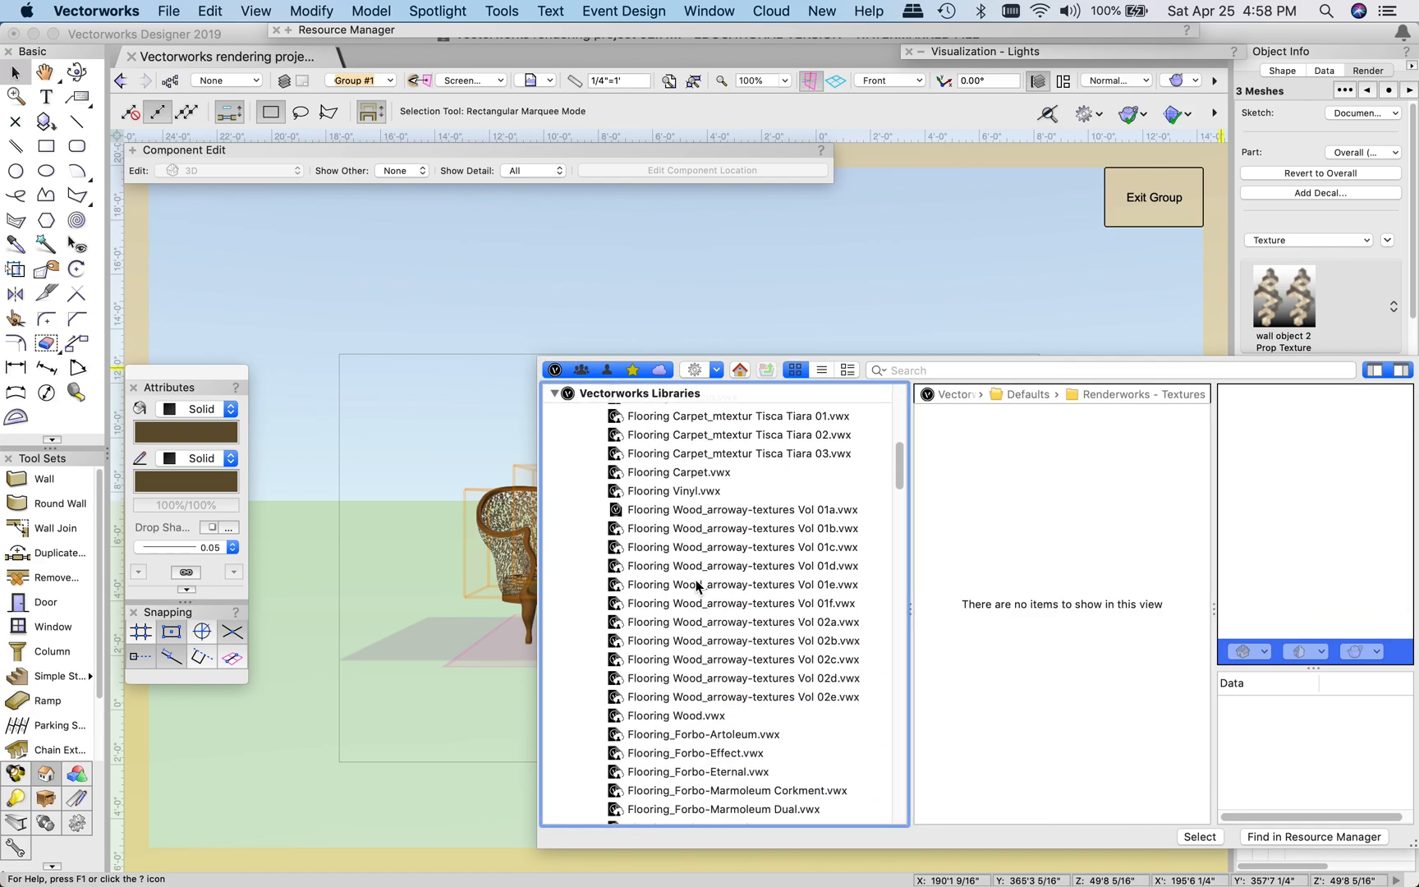
pyautogui.scroll(-5, 696, 586)
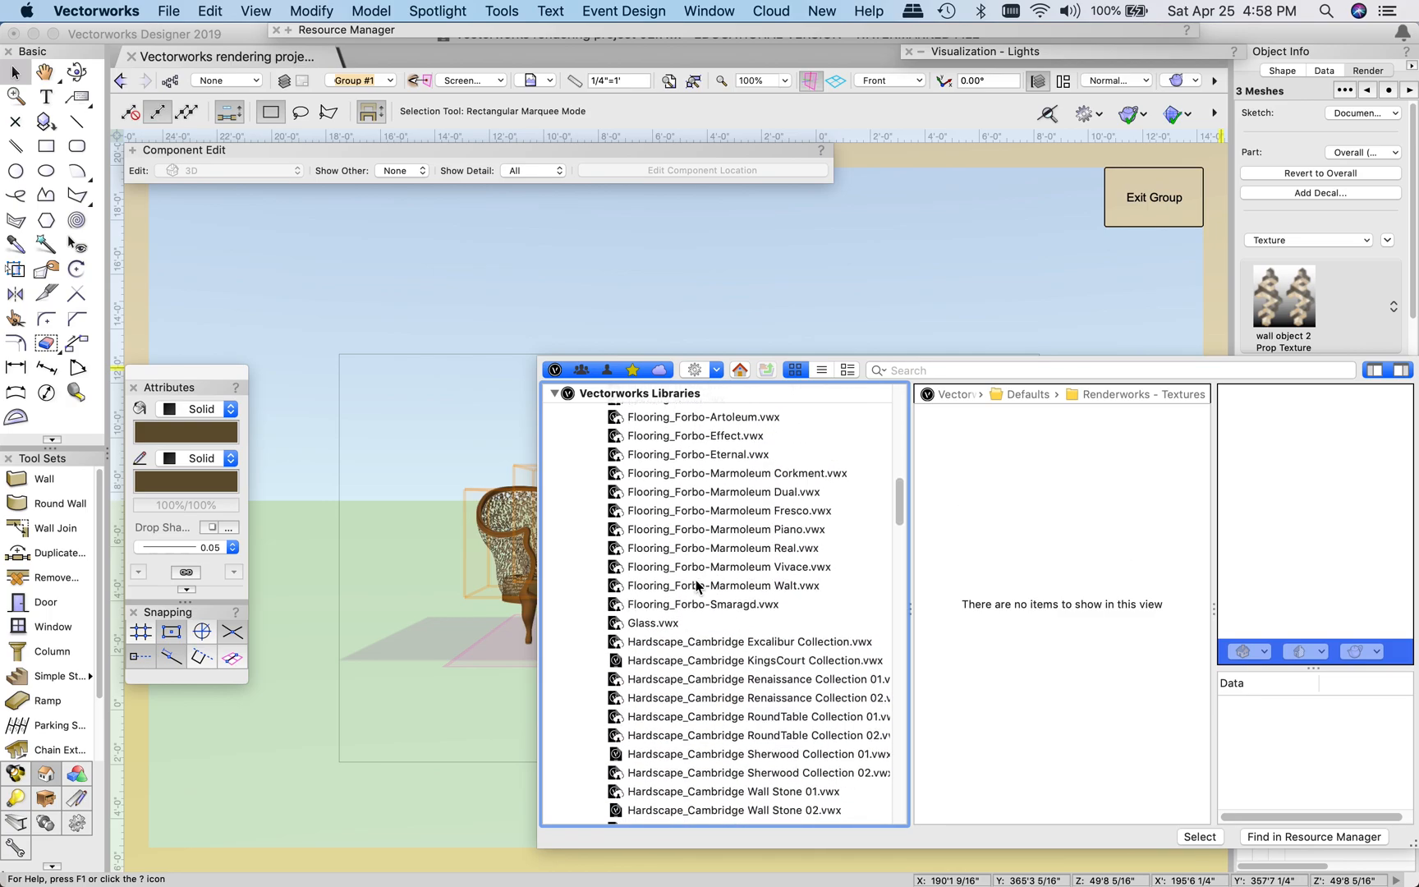
pyautogui.scroll(-5, 696, 585)
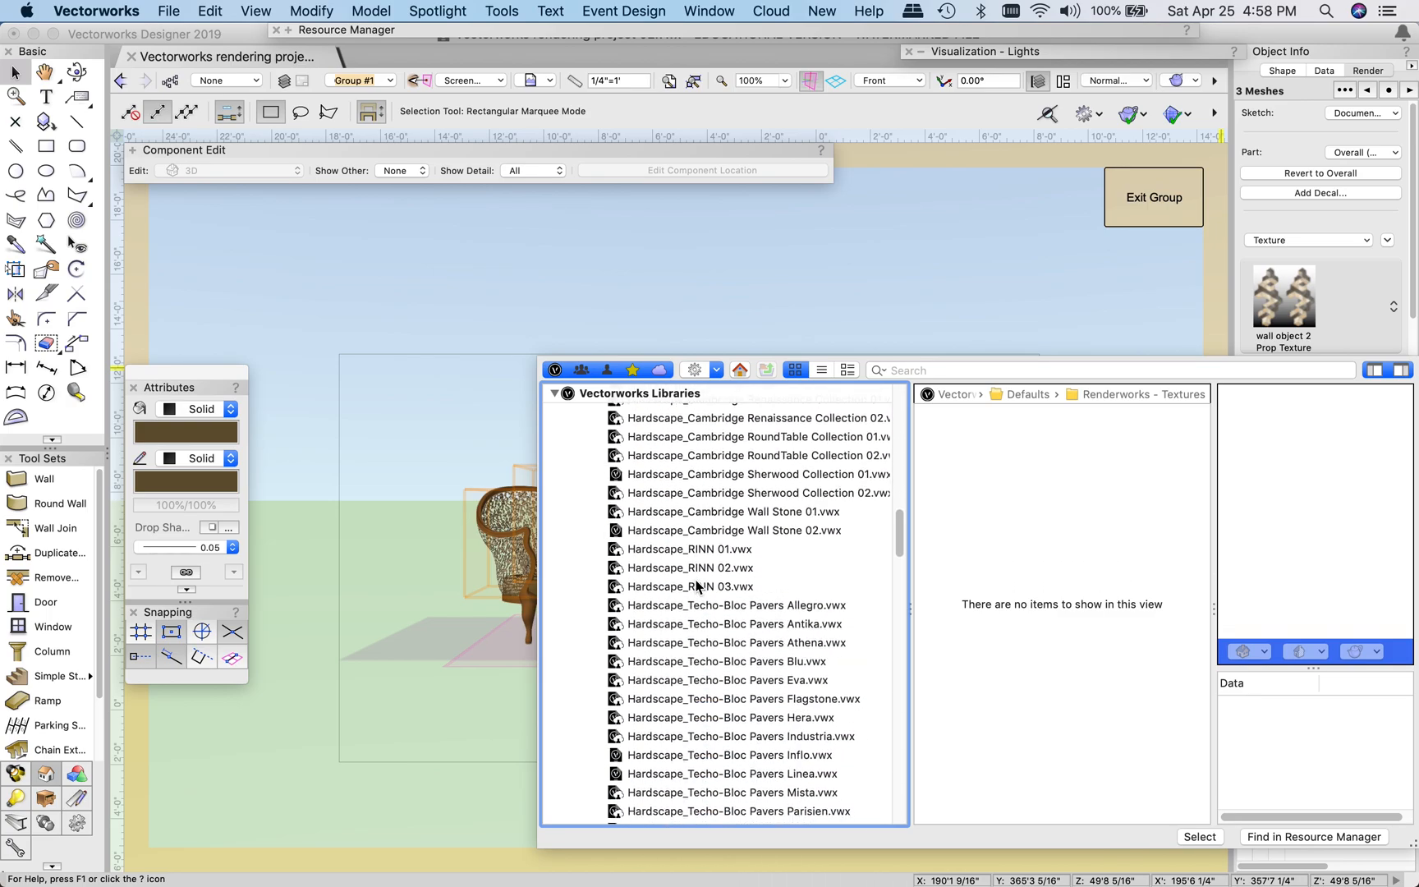
pyautogui.scroll(-5, 697, 586)
pyautogui.scroll(-10, 697, 586)
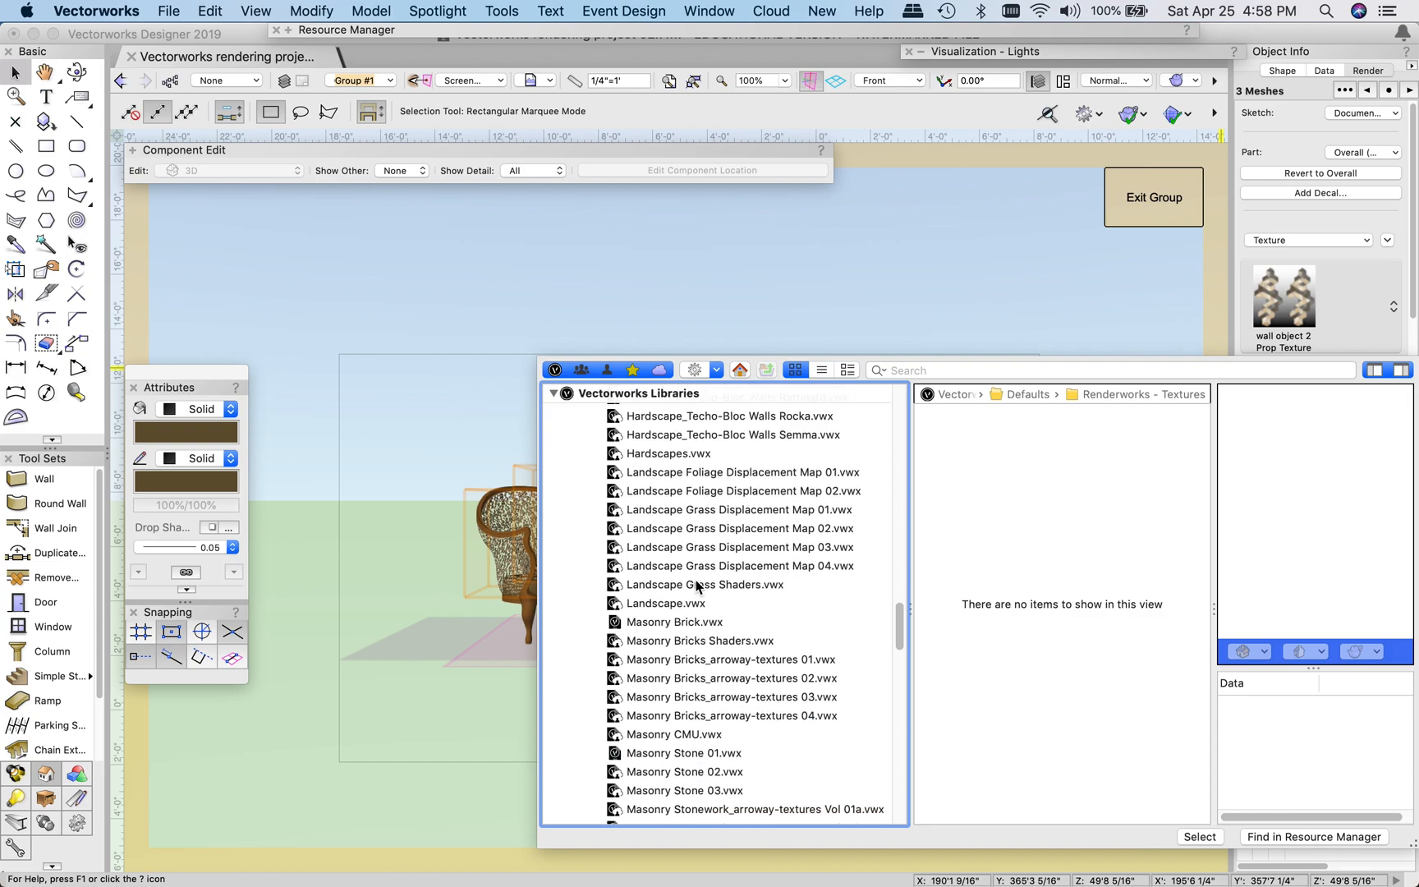
pyautogui.scroll(-3, 697, 586)
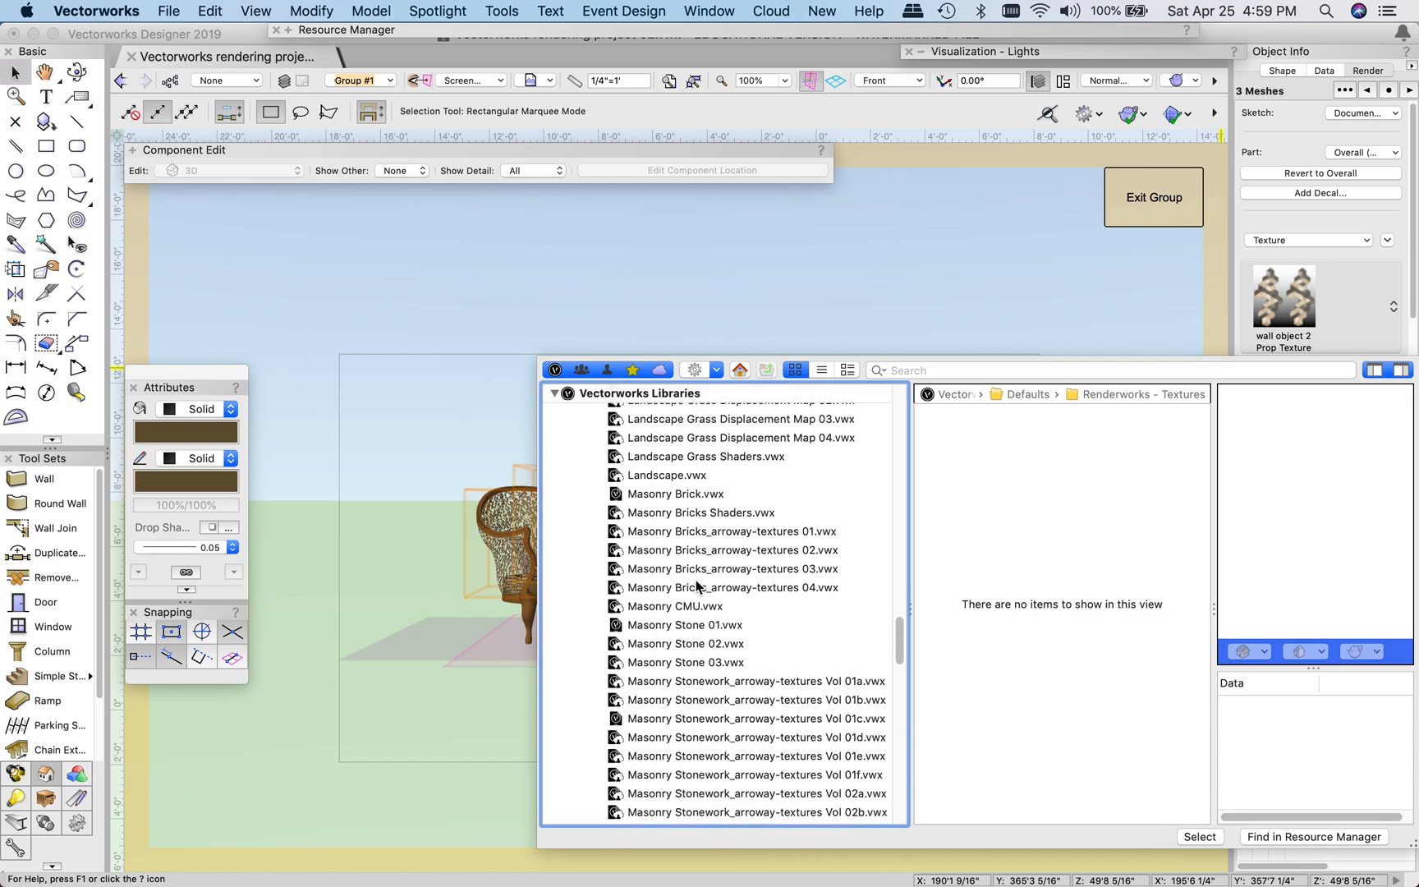
pyautogui.scroll(-10, 659, 634)
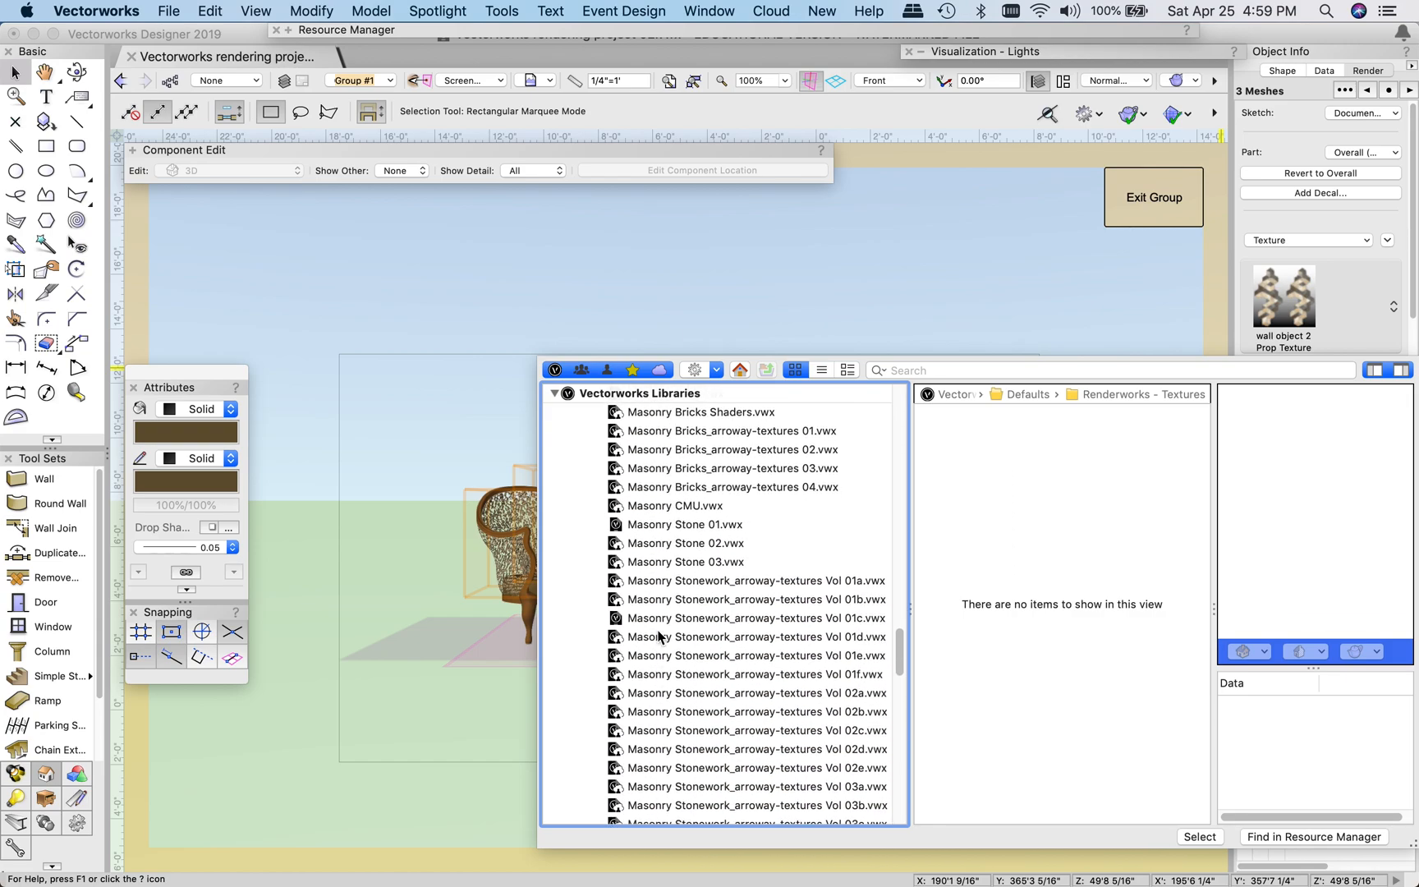
pyautogui.scroll(-1, 658, 634)
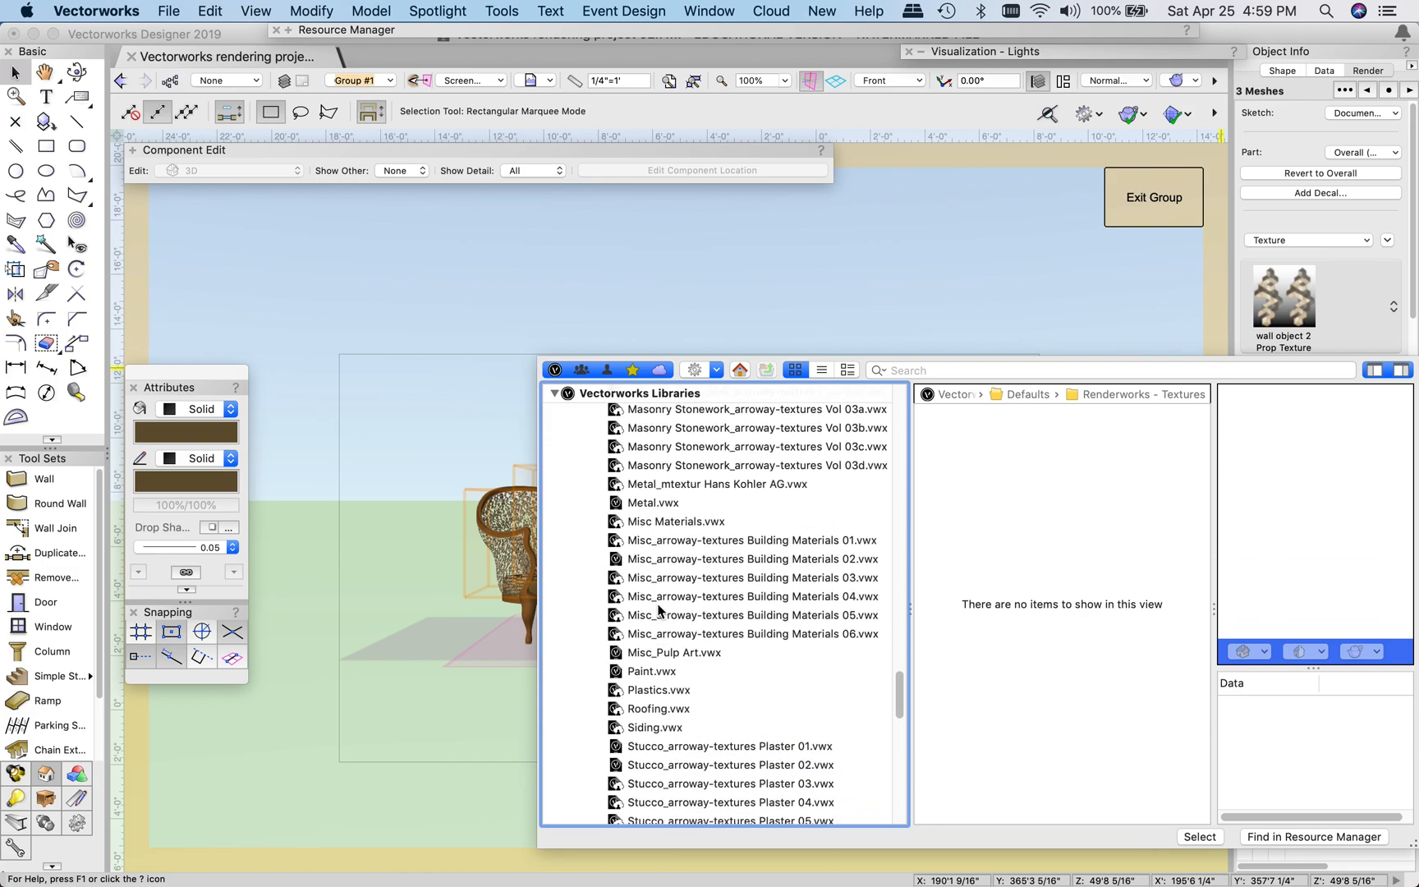
pyautogui.click(645, 523)
pyautogui.scroll(-3, 694, 573)
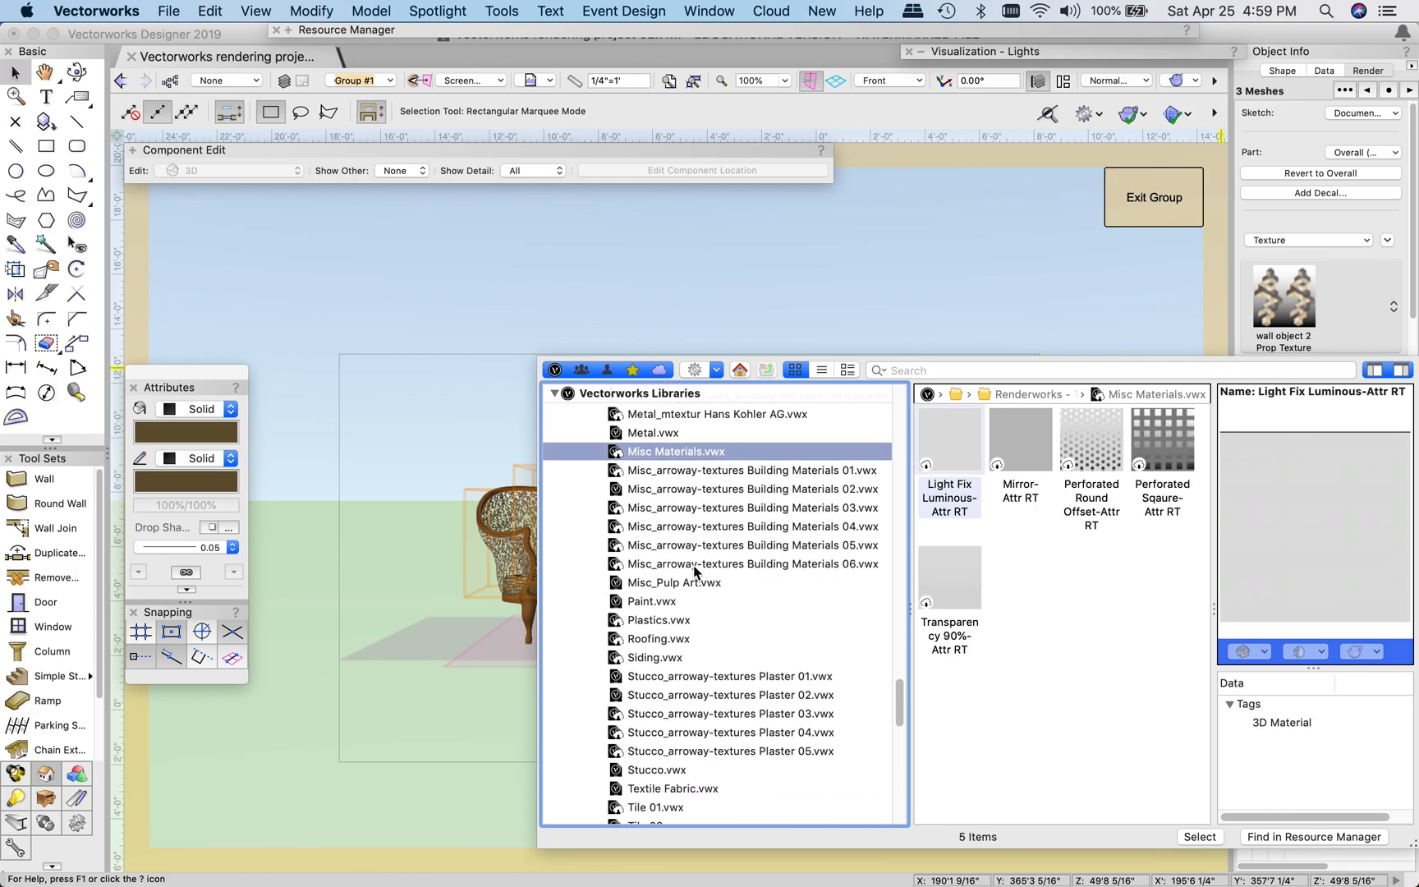
pyautogui.click(649, 598)
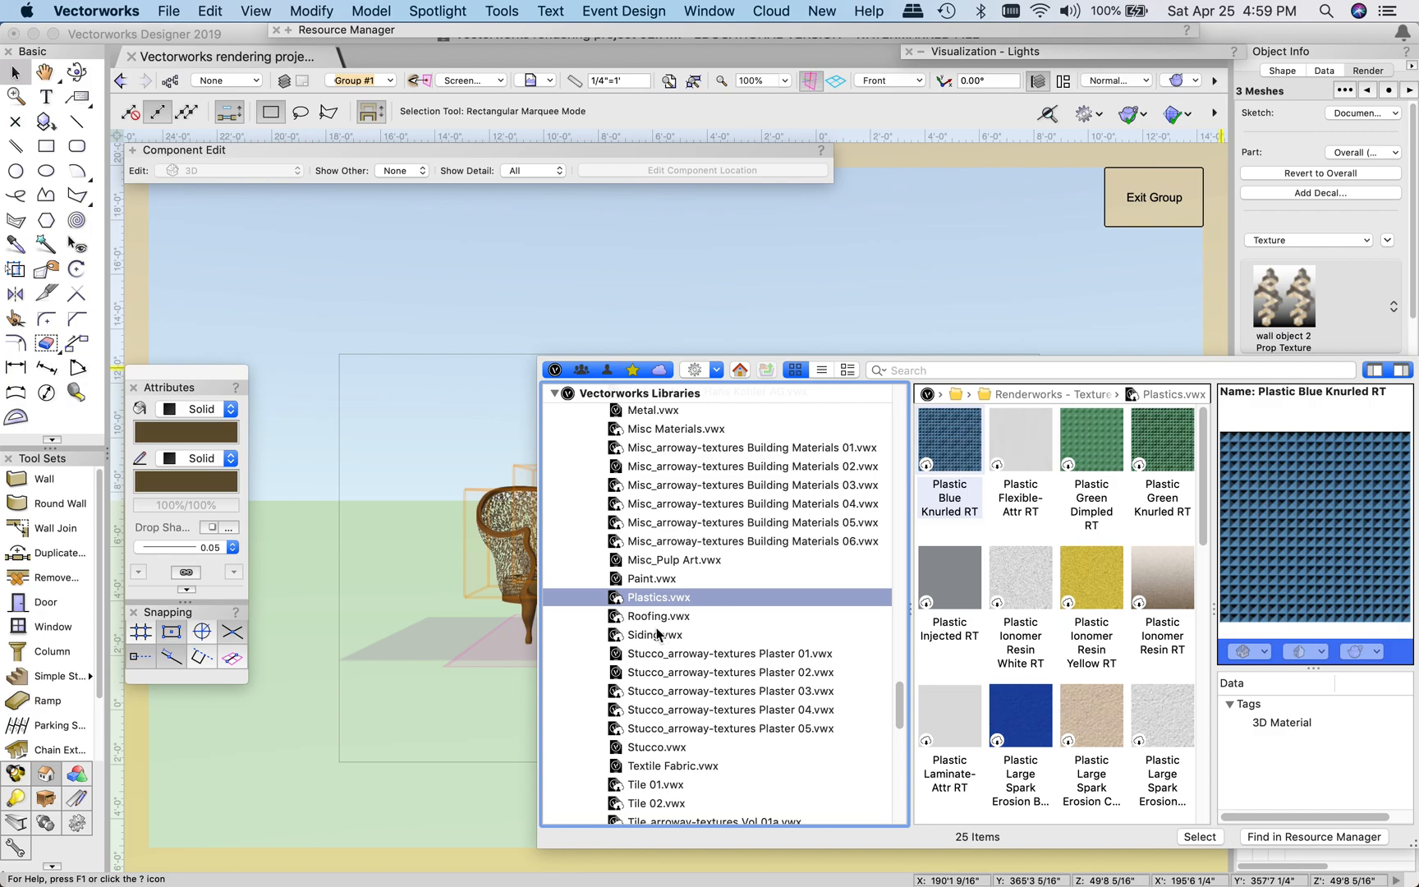
pyautogui.click(658, 635)
pyautogui.scroll(-5, 689, 597)
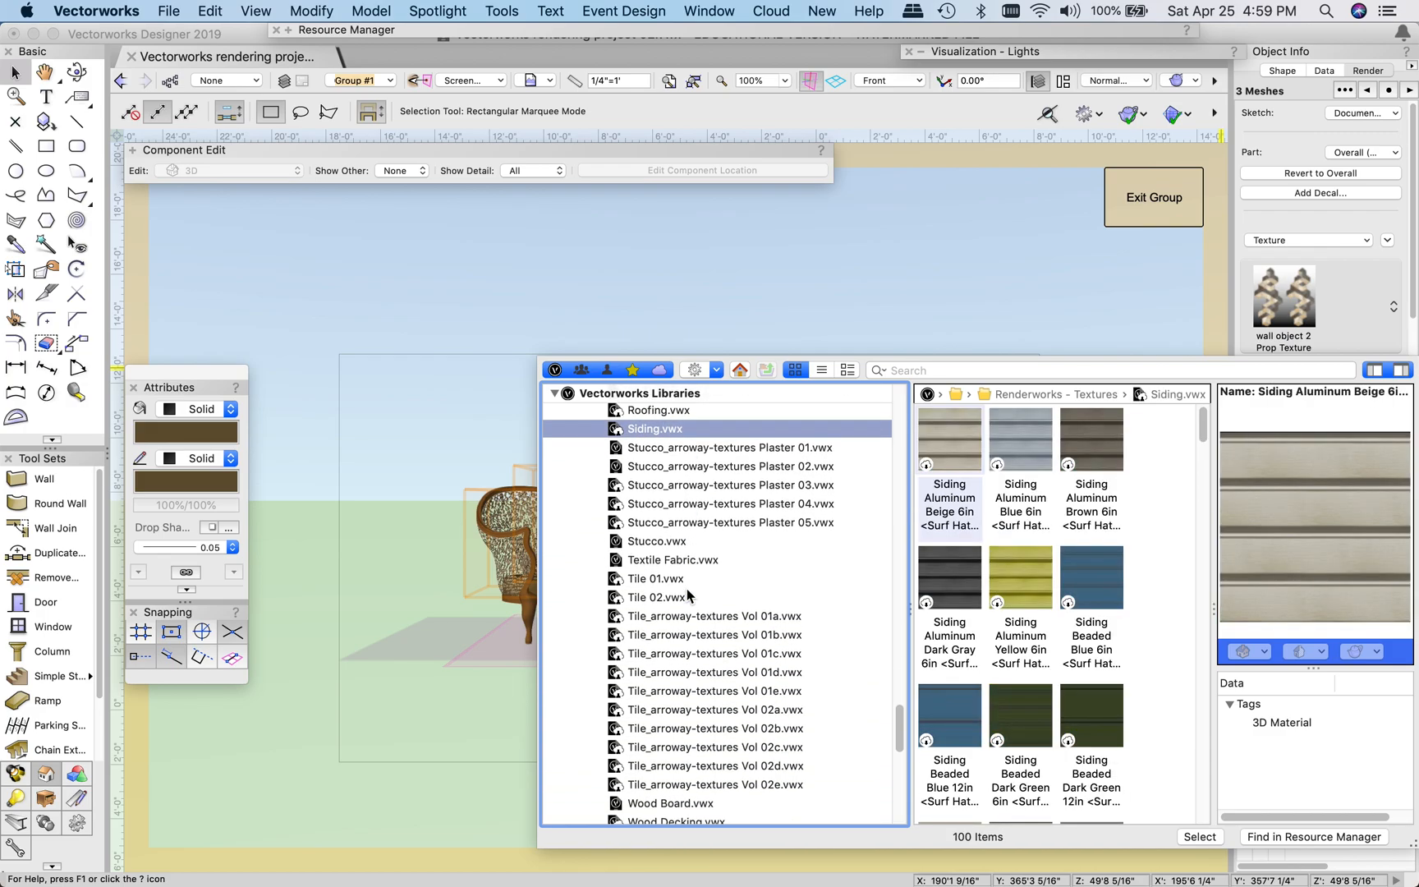
# Apply the Textile Nylon Red RT texture from Textile Fabric.vwx to the sofa's upholstery meshes
pyautogui.click(660, 542)
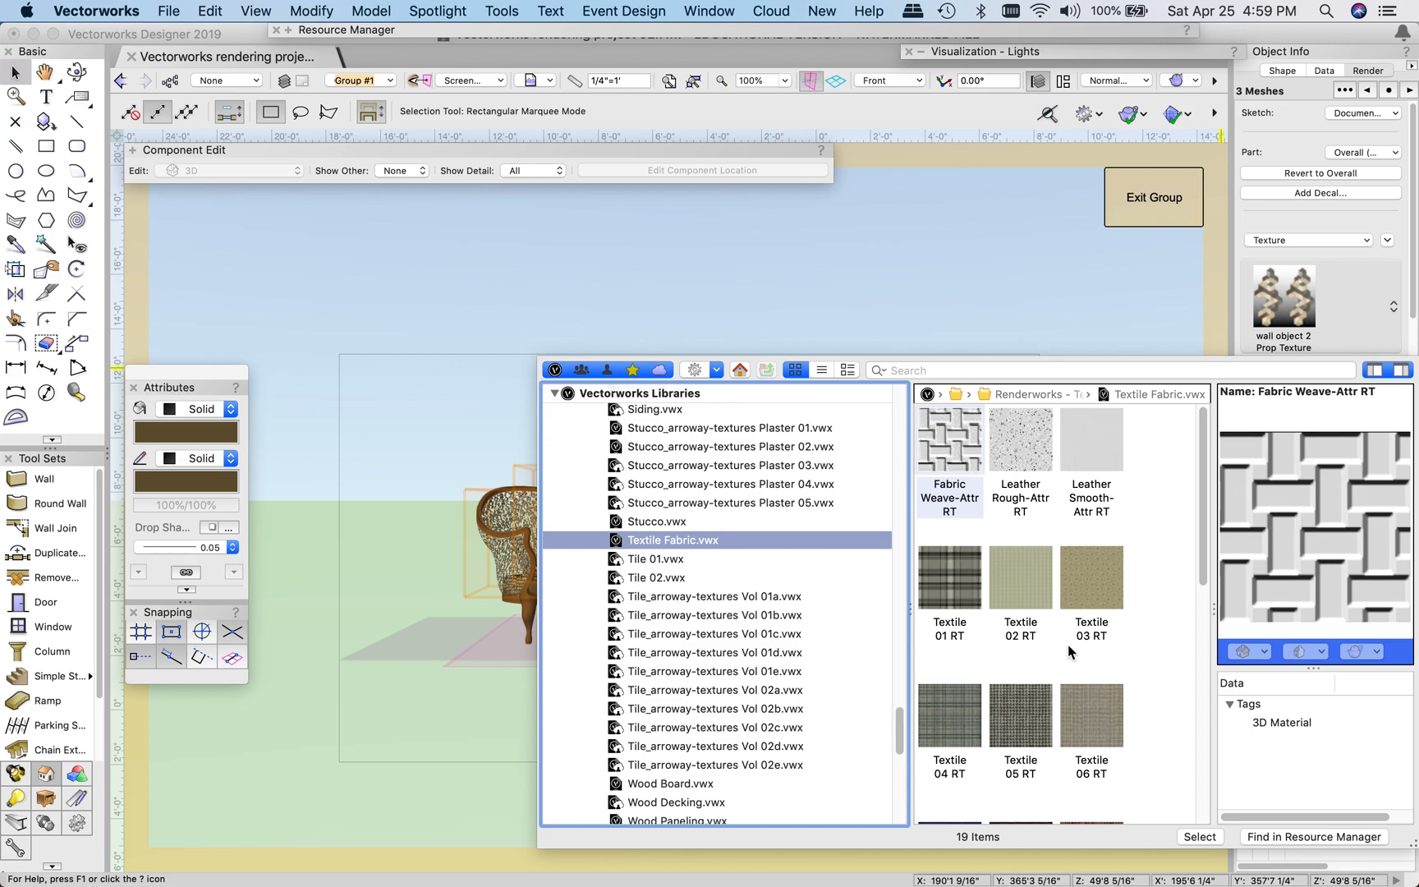
pyautogui.scroll(-10, 1070, 659)
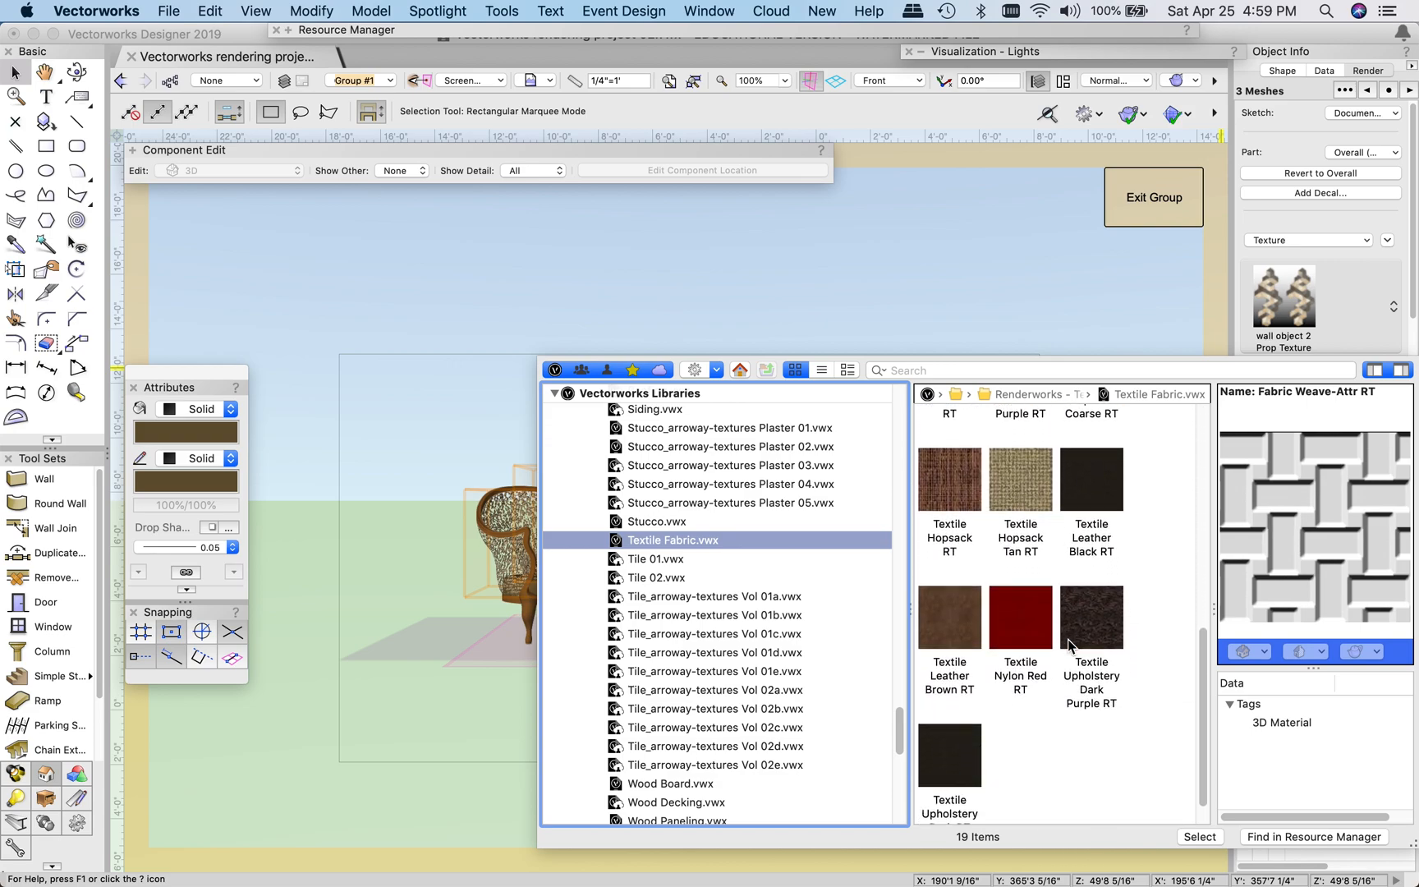
pyautogui.scroll(-2, 1109, 587)
pyautogui.doubleClick(1024, 588)
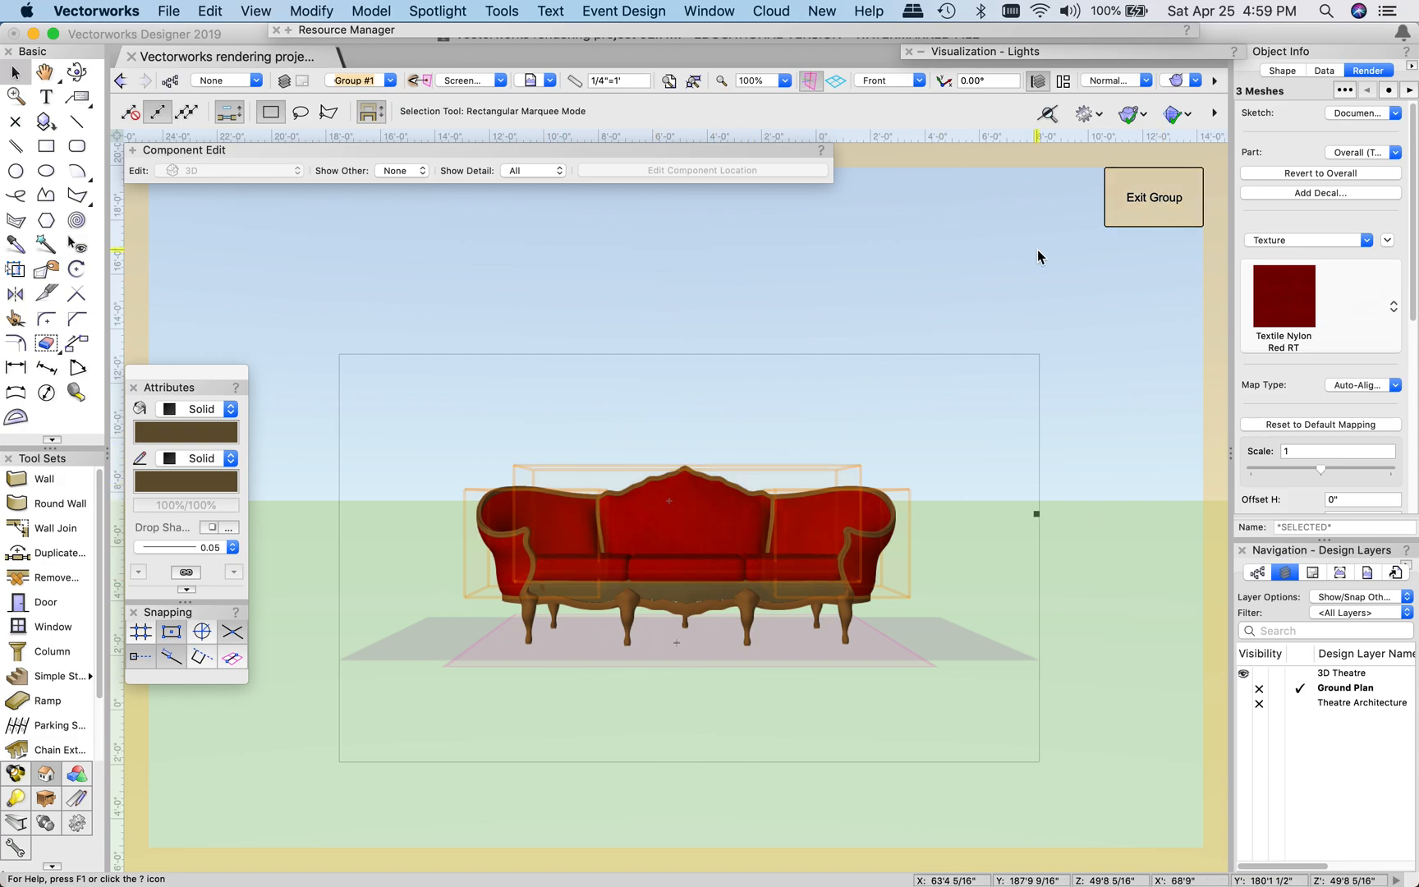
# Exit the sofa's group and symbol editing, and view the whole stage set from a slightly raised angle
pyautogui.click(1166, 202)
pyautogui.click(1189, 194)
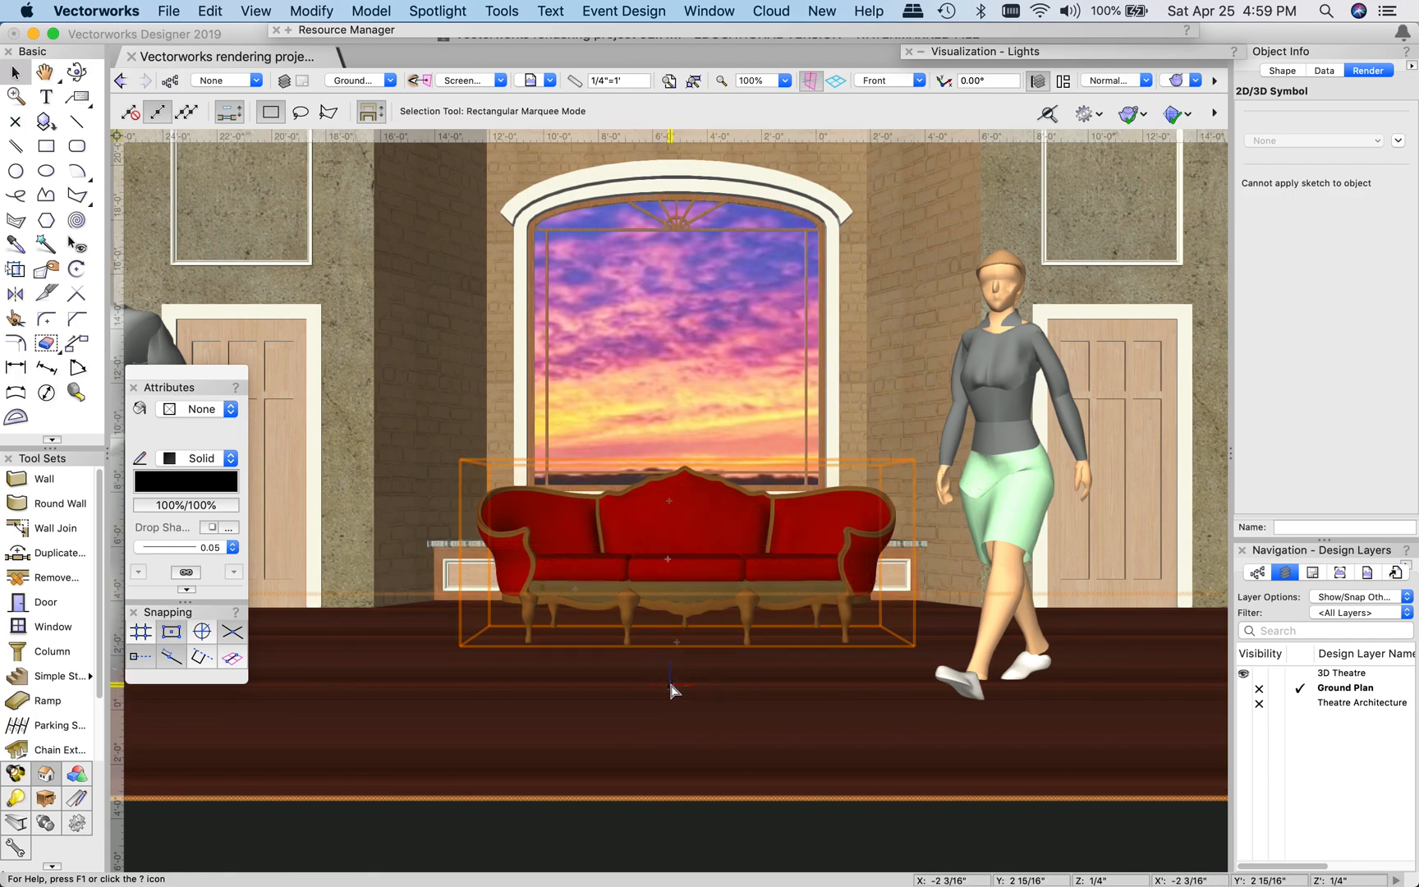
pyautogui.click(76, 72)
pyautogui.moveTo(662, 424)
pyautogui.mouseDown()
pyautogui.moveTo(668, 465)
pyautogui.moveTo(669, 444)
pyautogui.mouseUp()
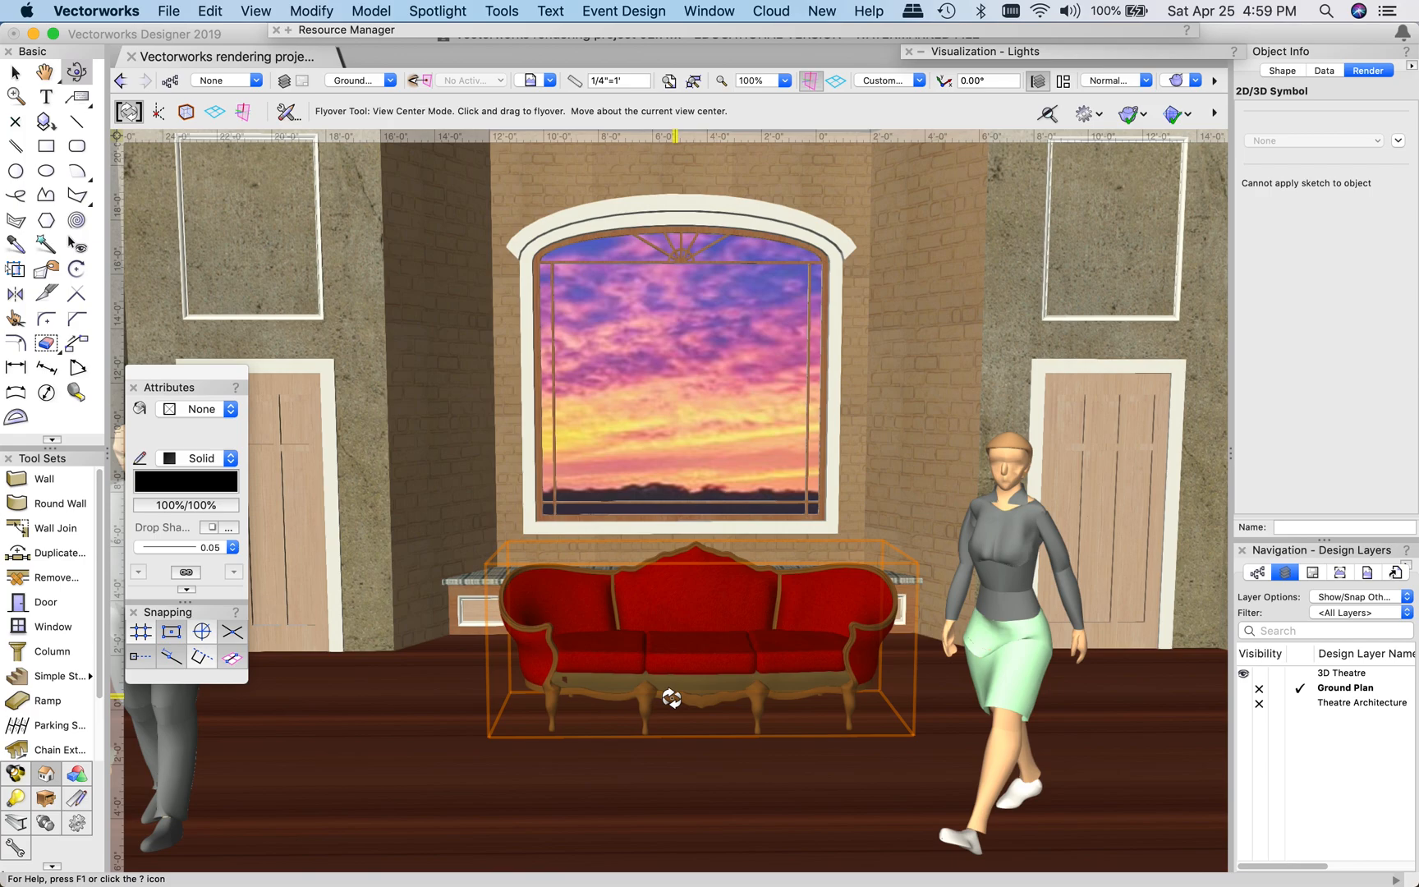
pyautogui.click(727, 35)
pyautogui.scroll(-5, 685, 603)
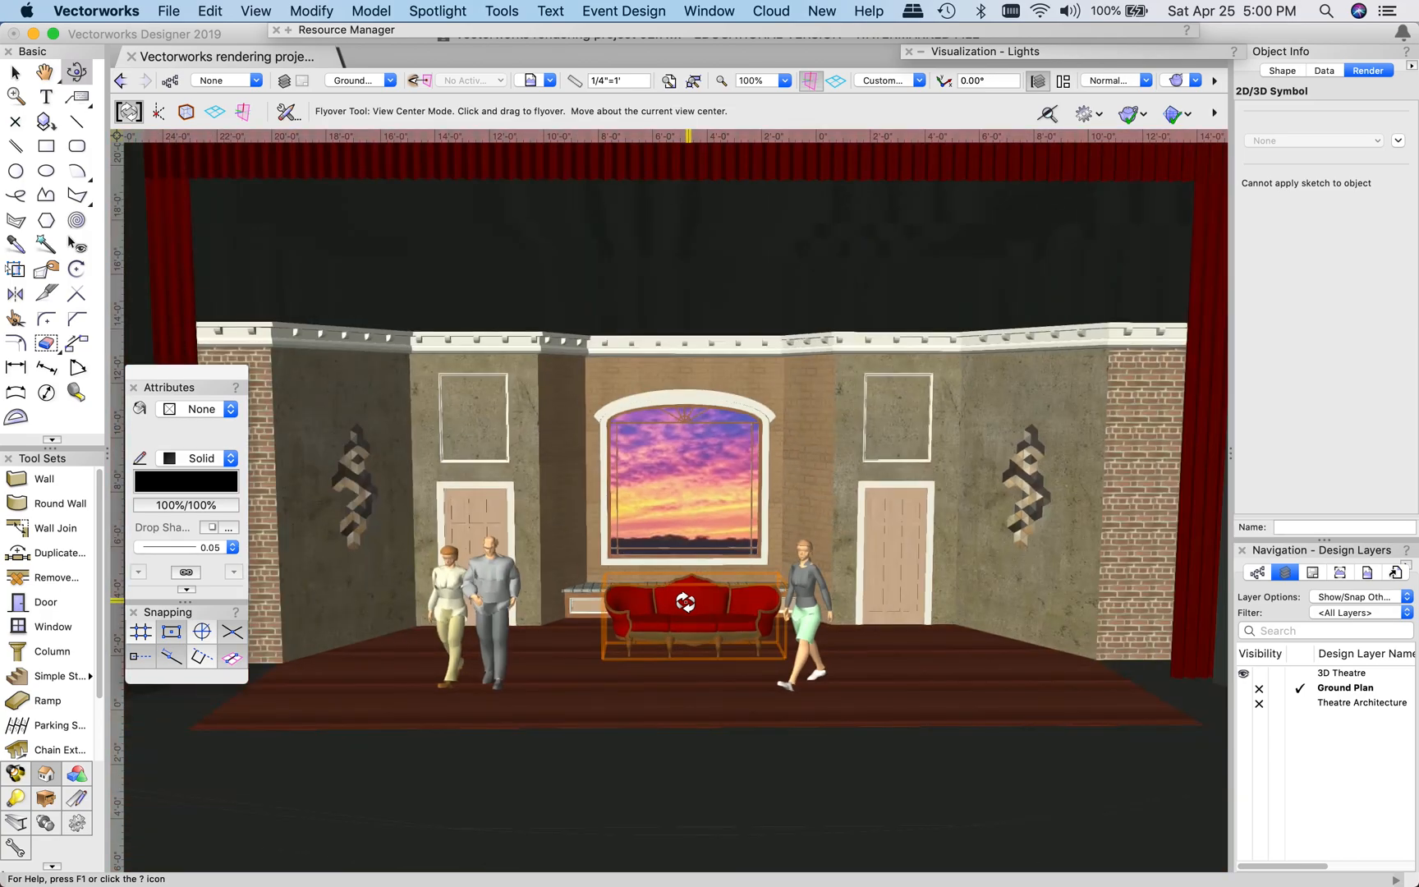
pyautogui.press('space')
pyautogui.moveTo(656, 685); pyautogui.dragTo(688, 637)
# Search all resource libraries for "bookcase"
pyautogui.click(664, 29)
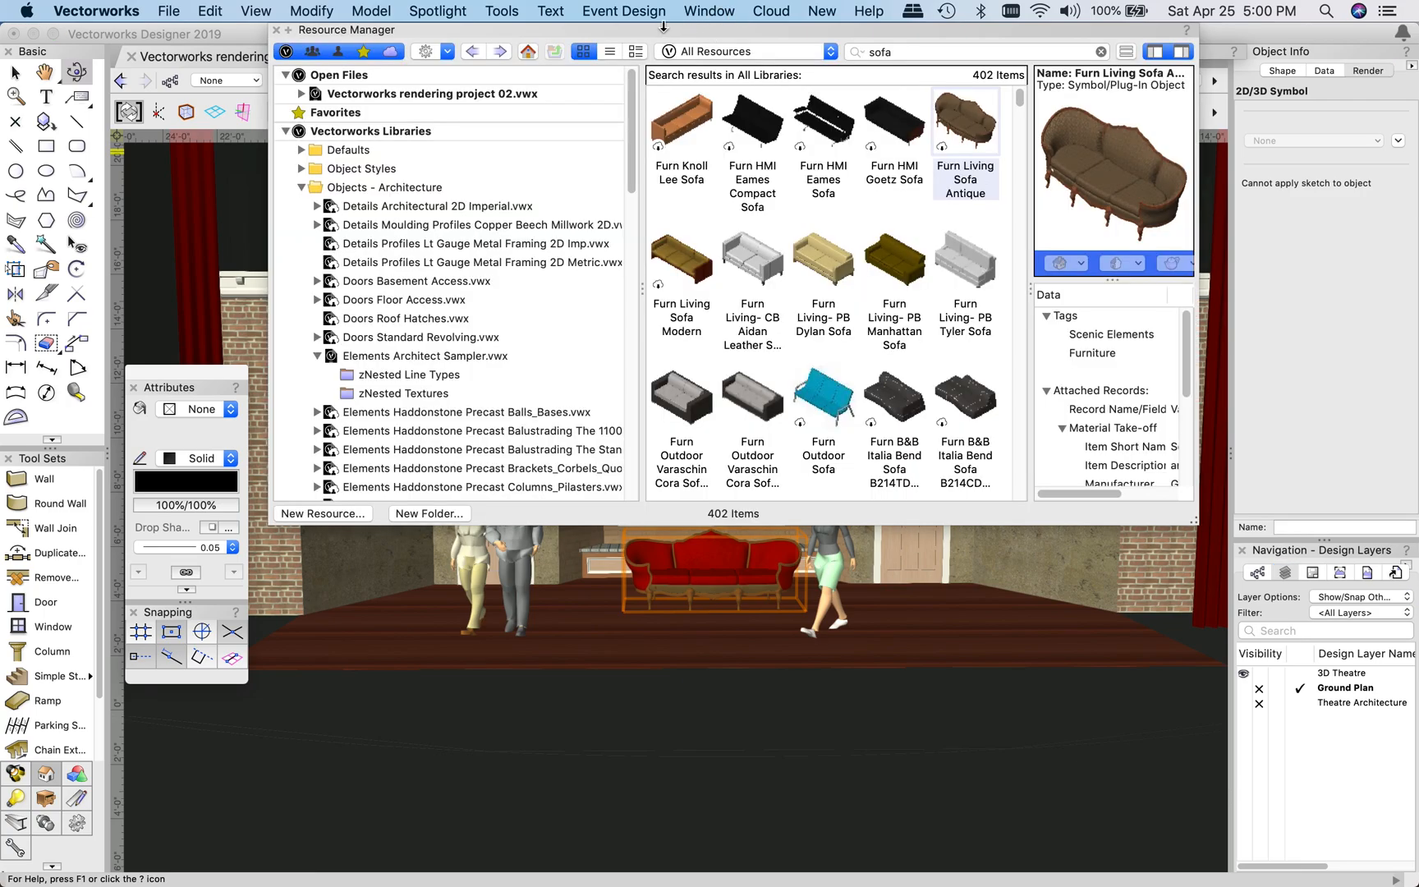
pyautogui.click(884, 54)
pyautogui.write('bo')
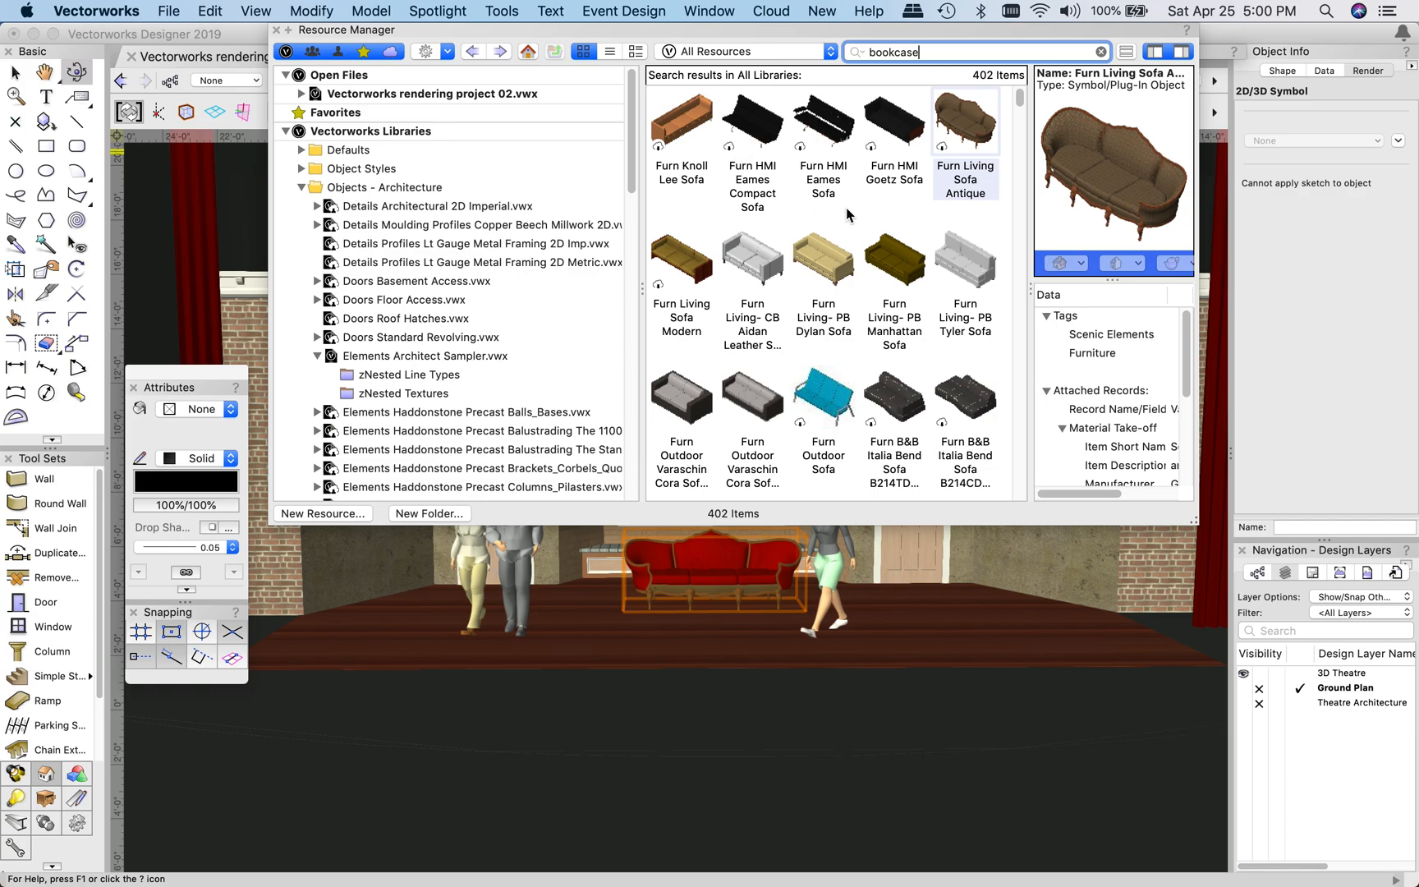
pyautogui.write('okcase')
pyautogui.press('Return')
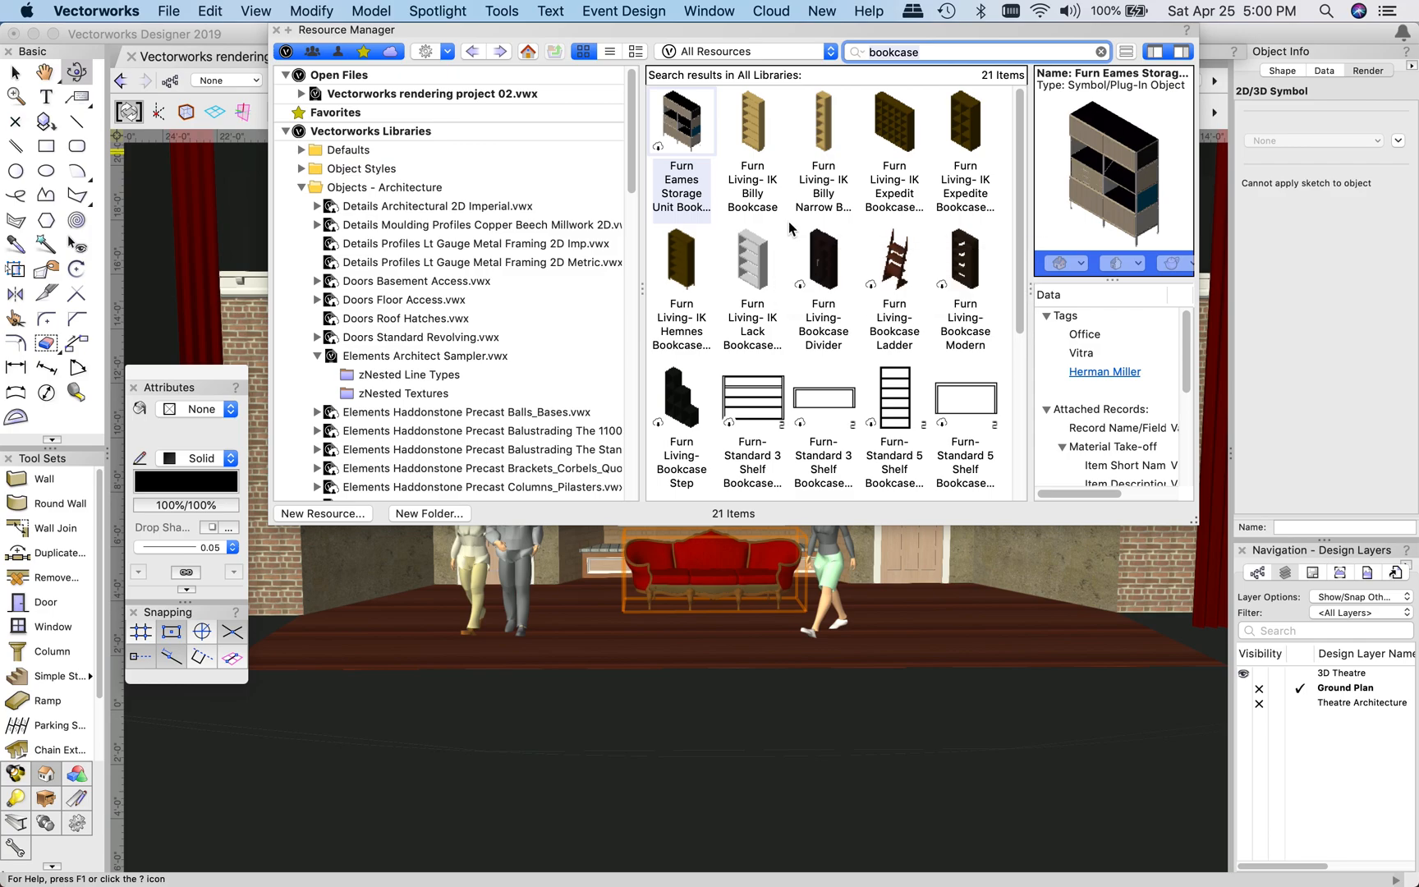
# In Top/Plan view, insert the Furn Eames Storage Unit Bookcase symbol onto the angled wall to the right of the sofa, rotated -60° along it
pyautogui.doubleClick(681, 125)
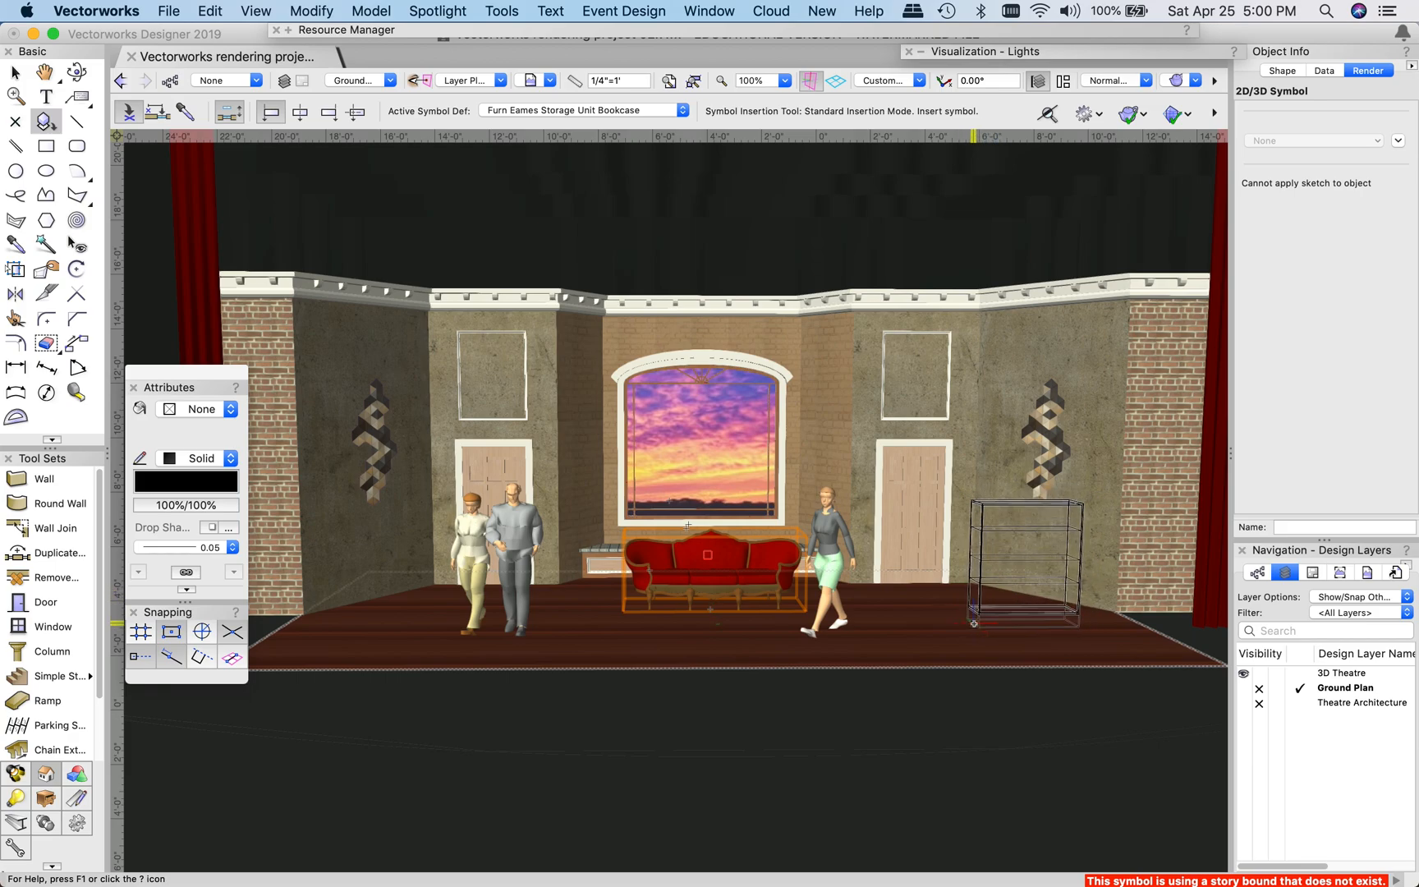
pyautogui.click(883, 81)
pyautogui.click(893, 103)
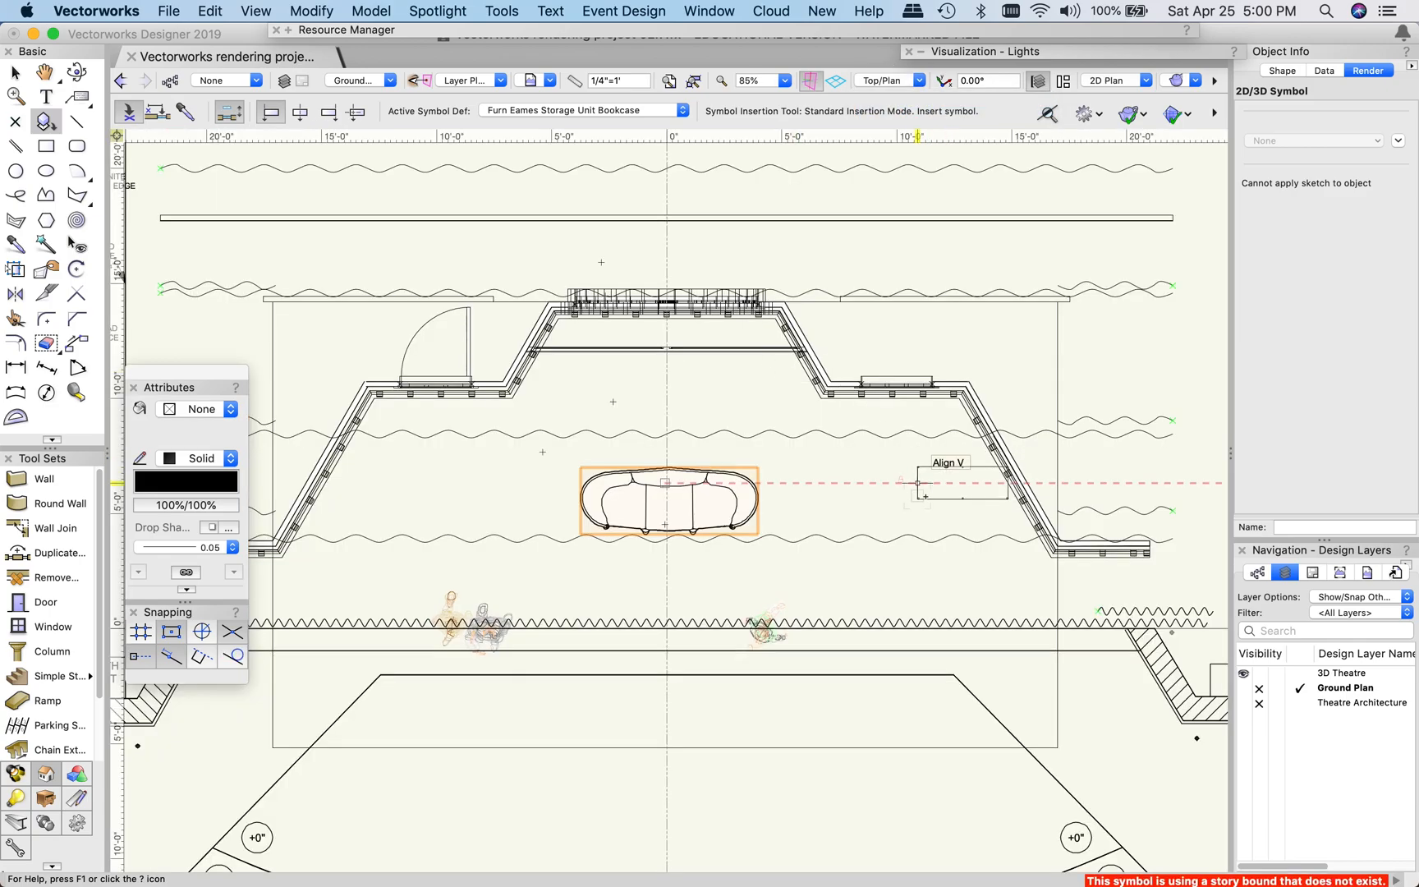
pyautogui.scroll(4, 939, 490)
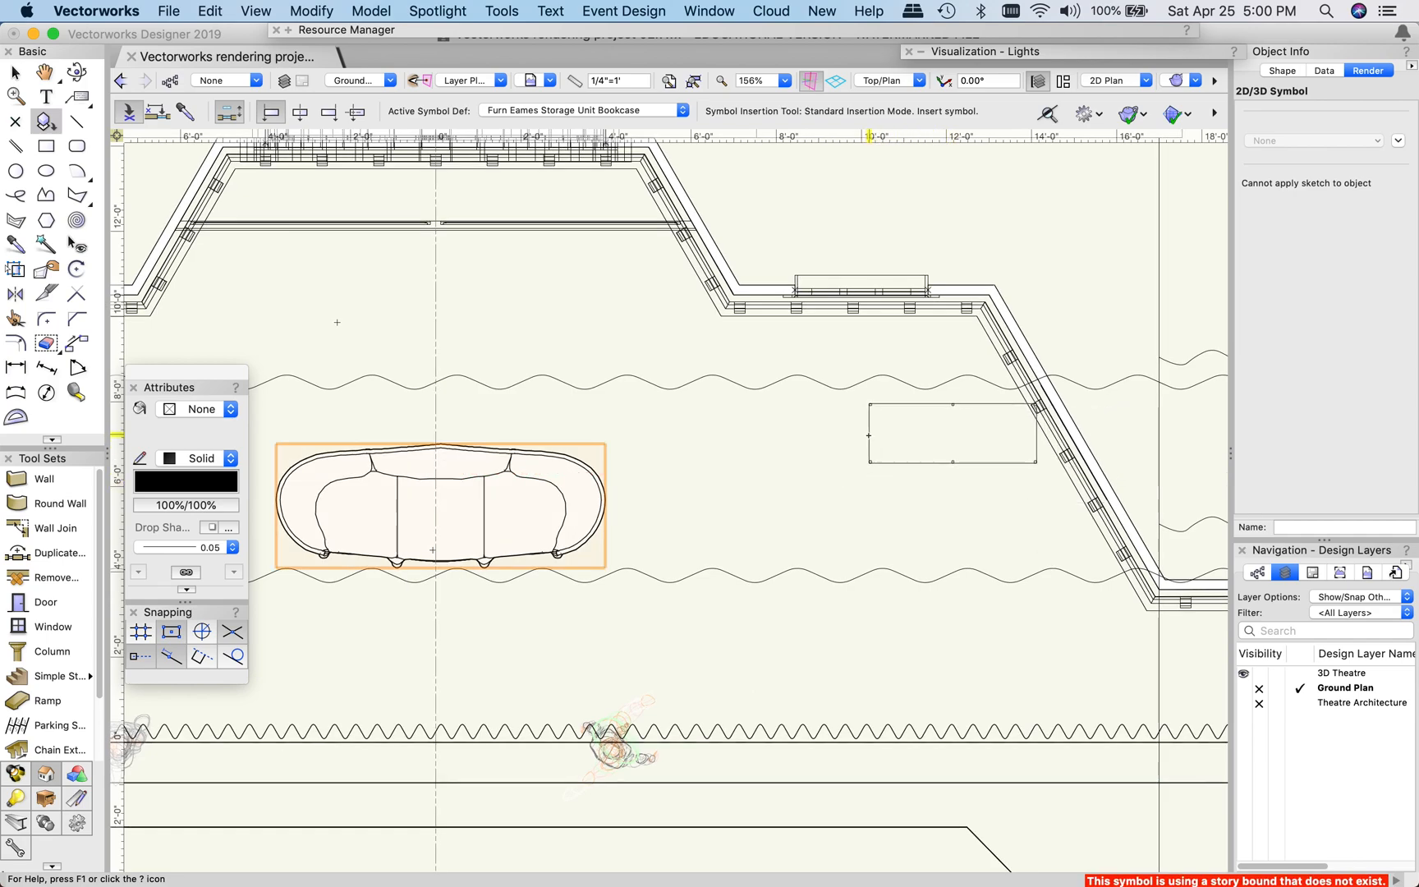
pyautogui.hscroll(5, 929, 458)
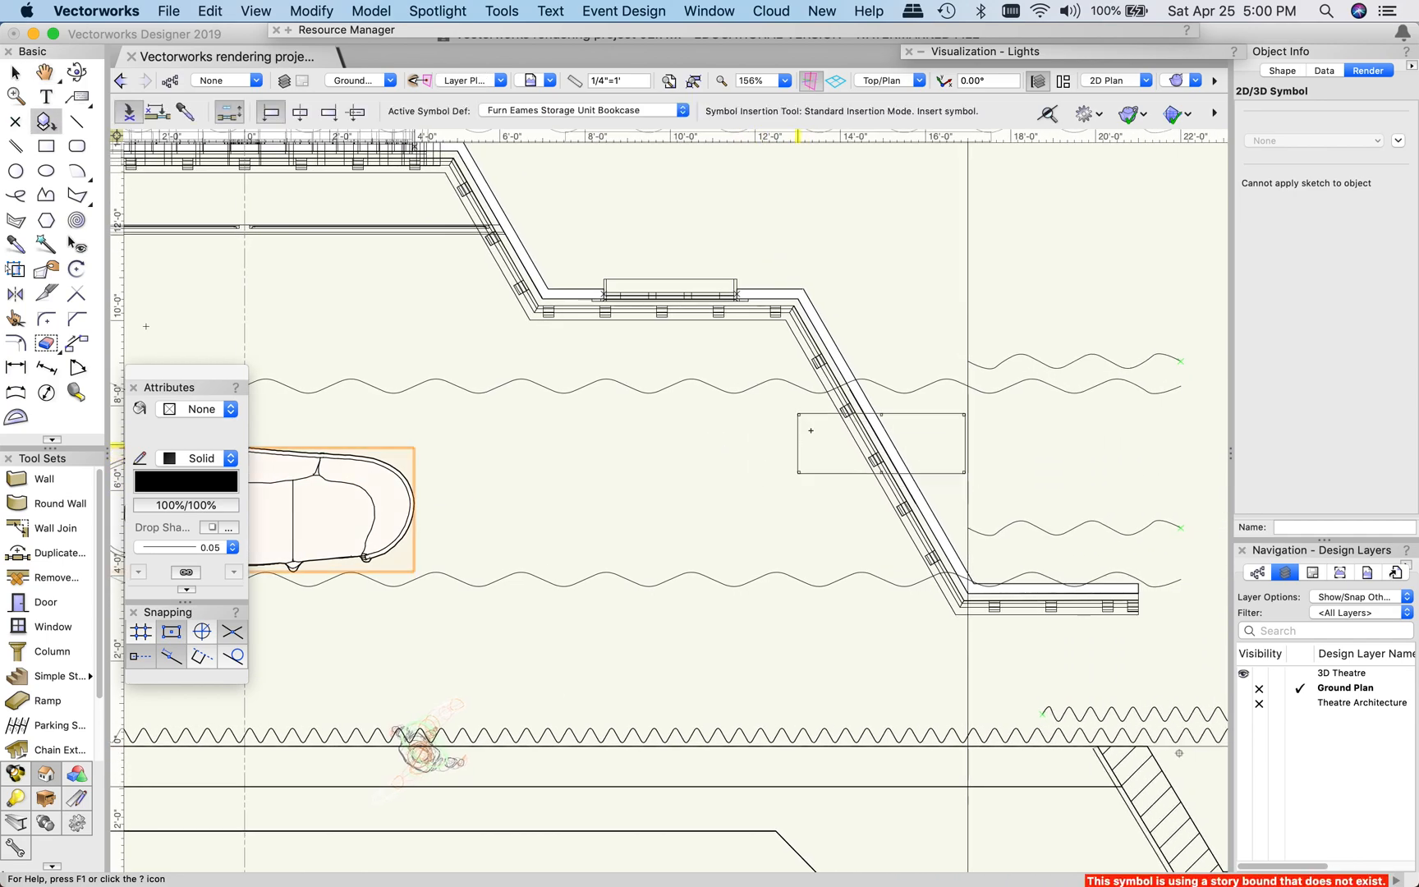
pyautogui.scroll(6, 844, 391)
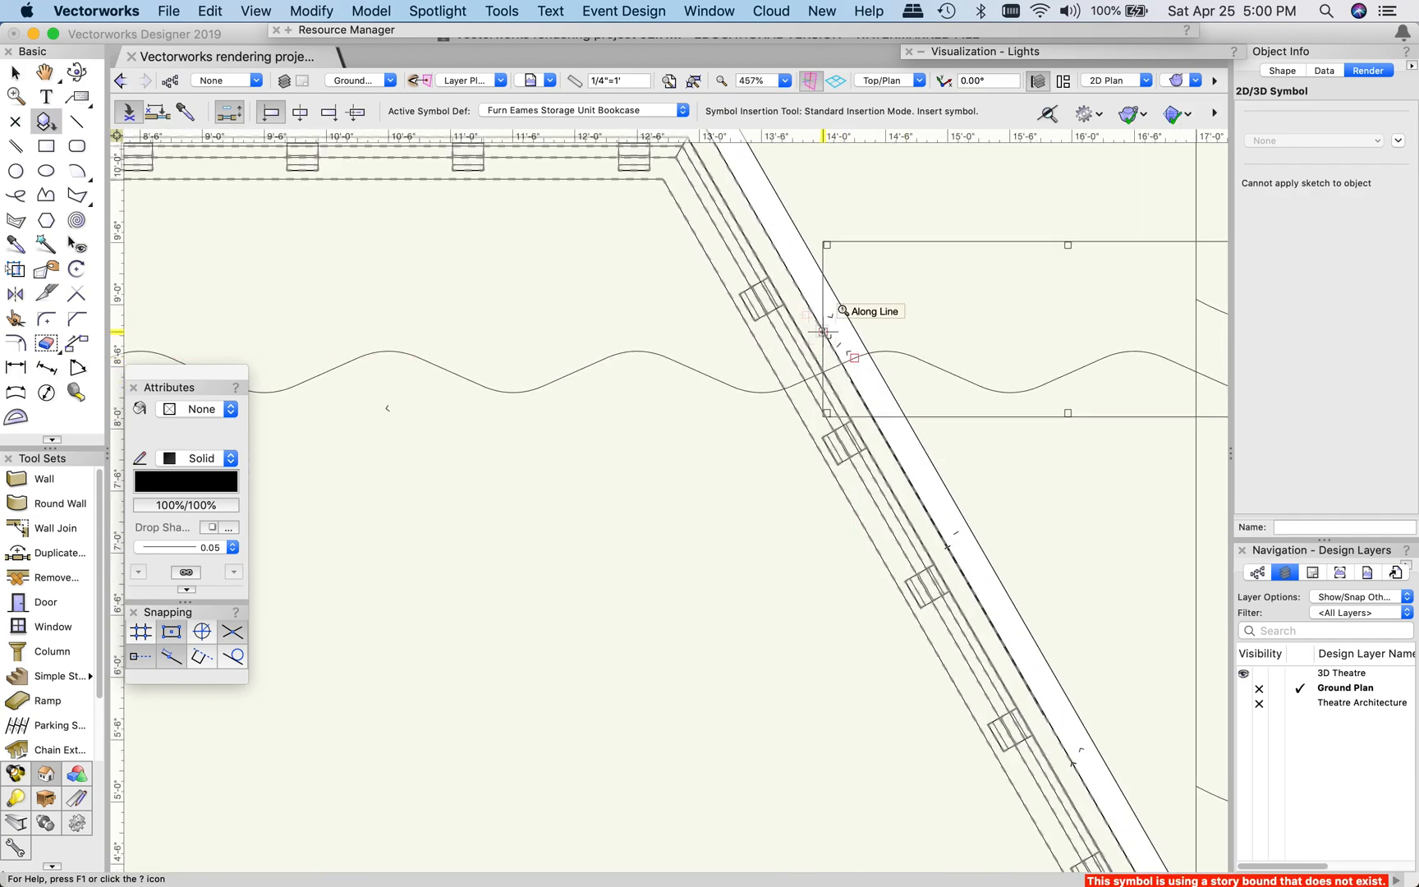
pyautogui.click(823, 332)
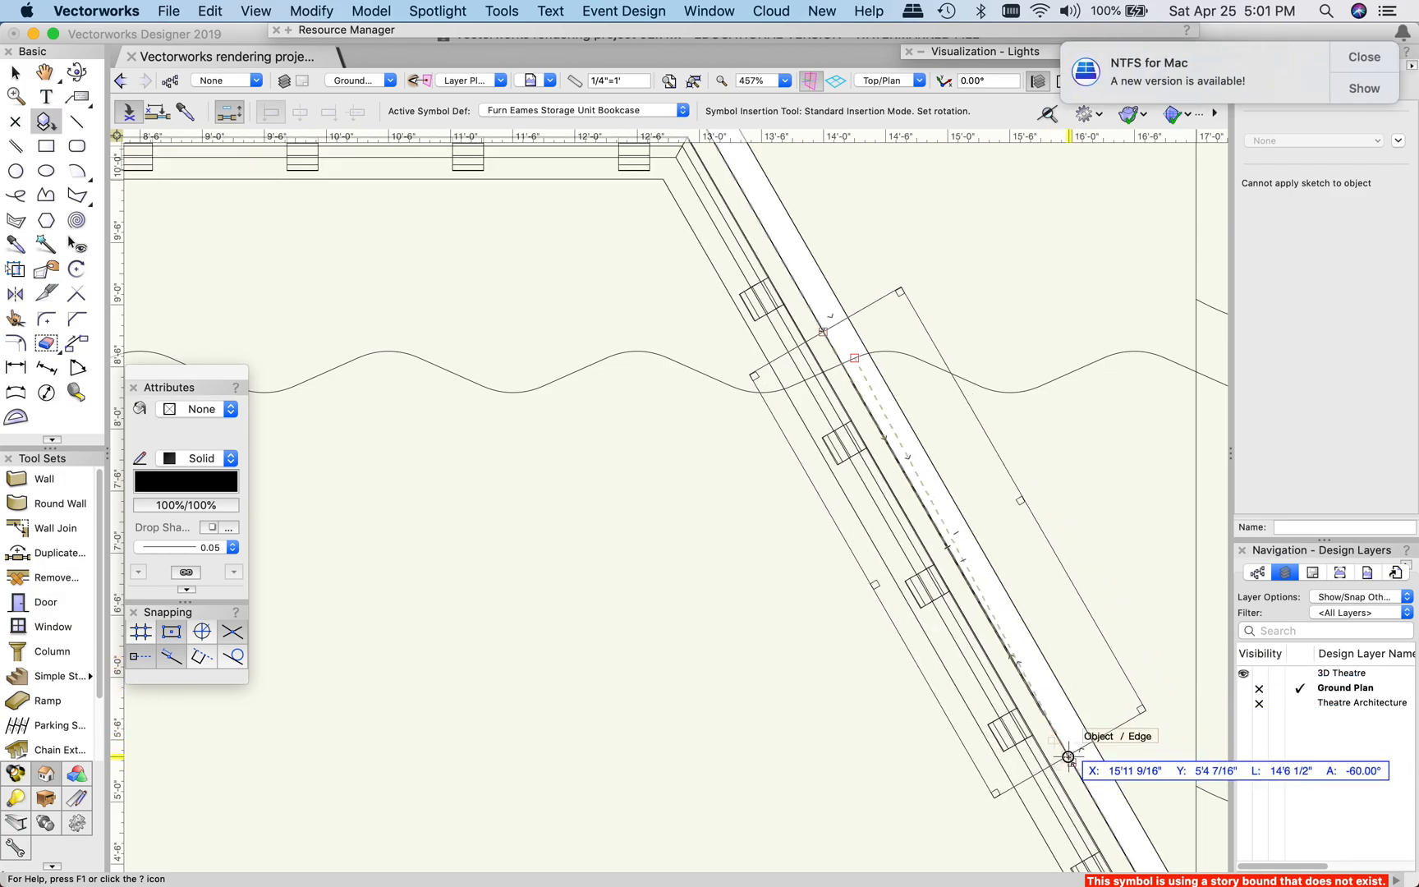
pyautogui.click(1068, 757)
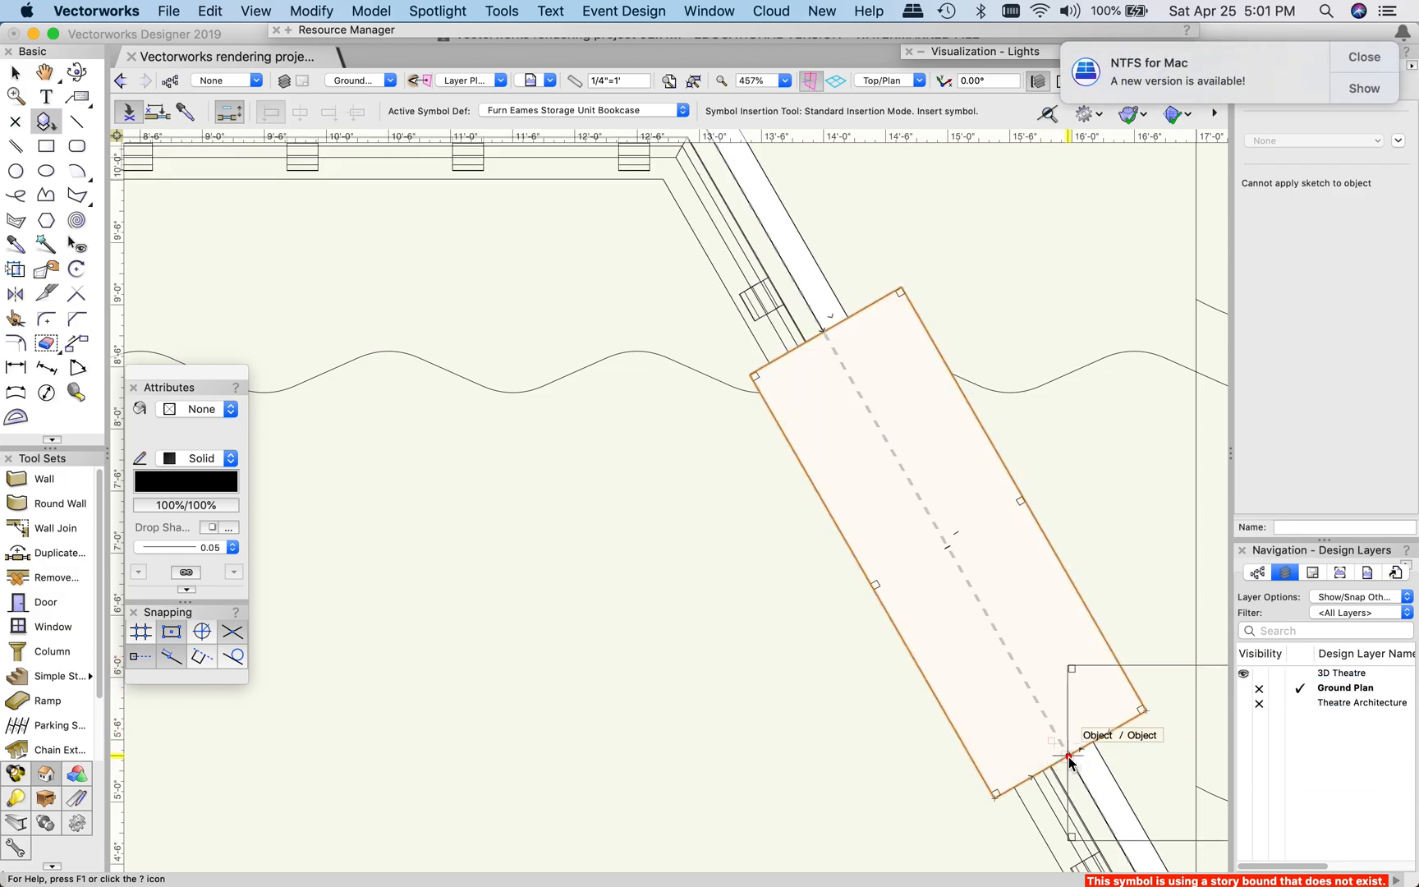
# Move the bookcase by points so the midpoint of its back edge lands on the face of the angled wall
pyautogui.click(1364, 58)
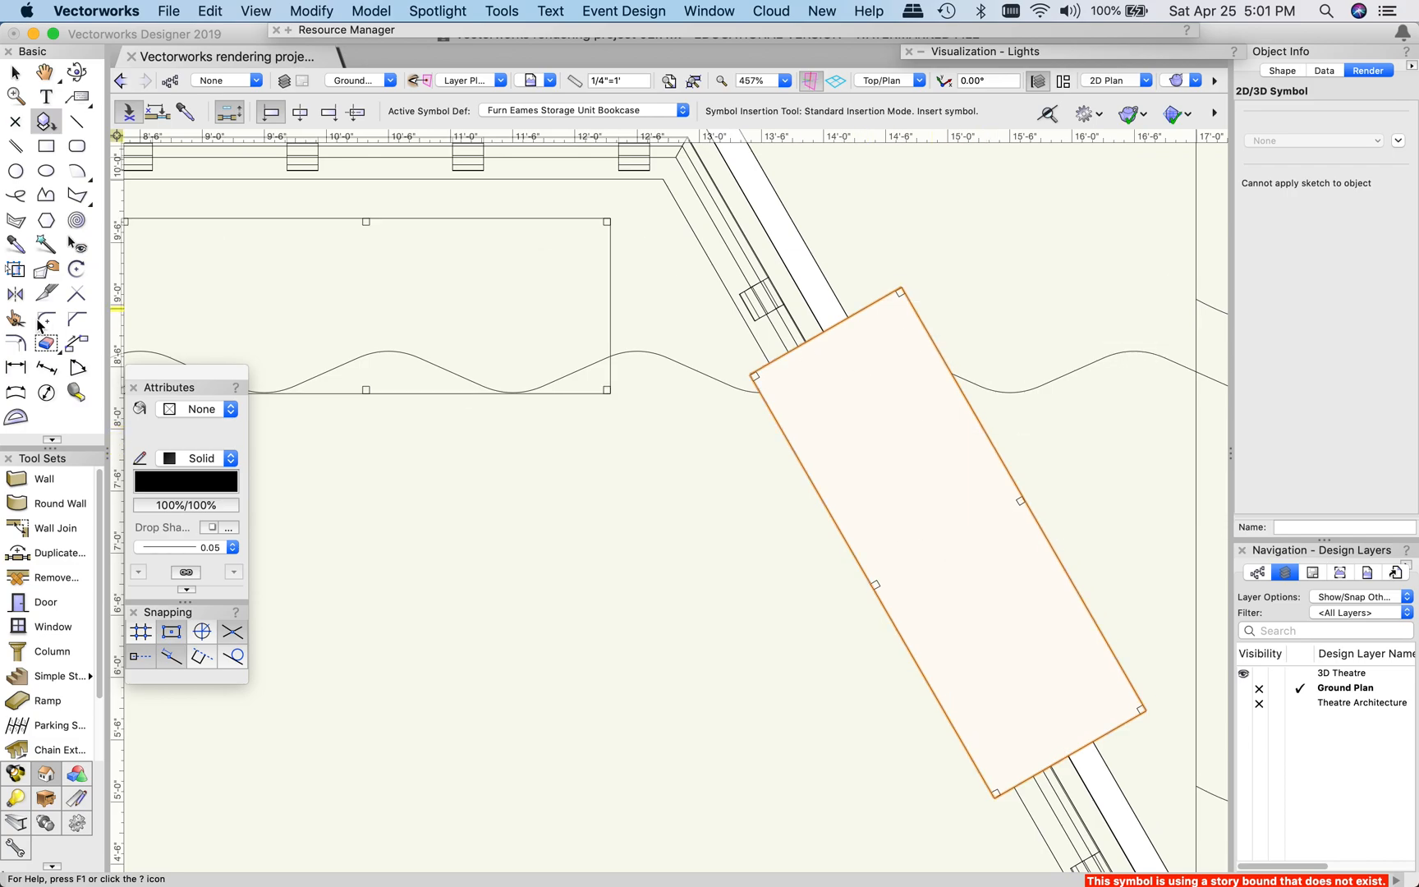
pyautogui.click(76, 343)
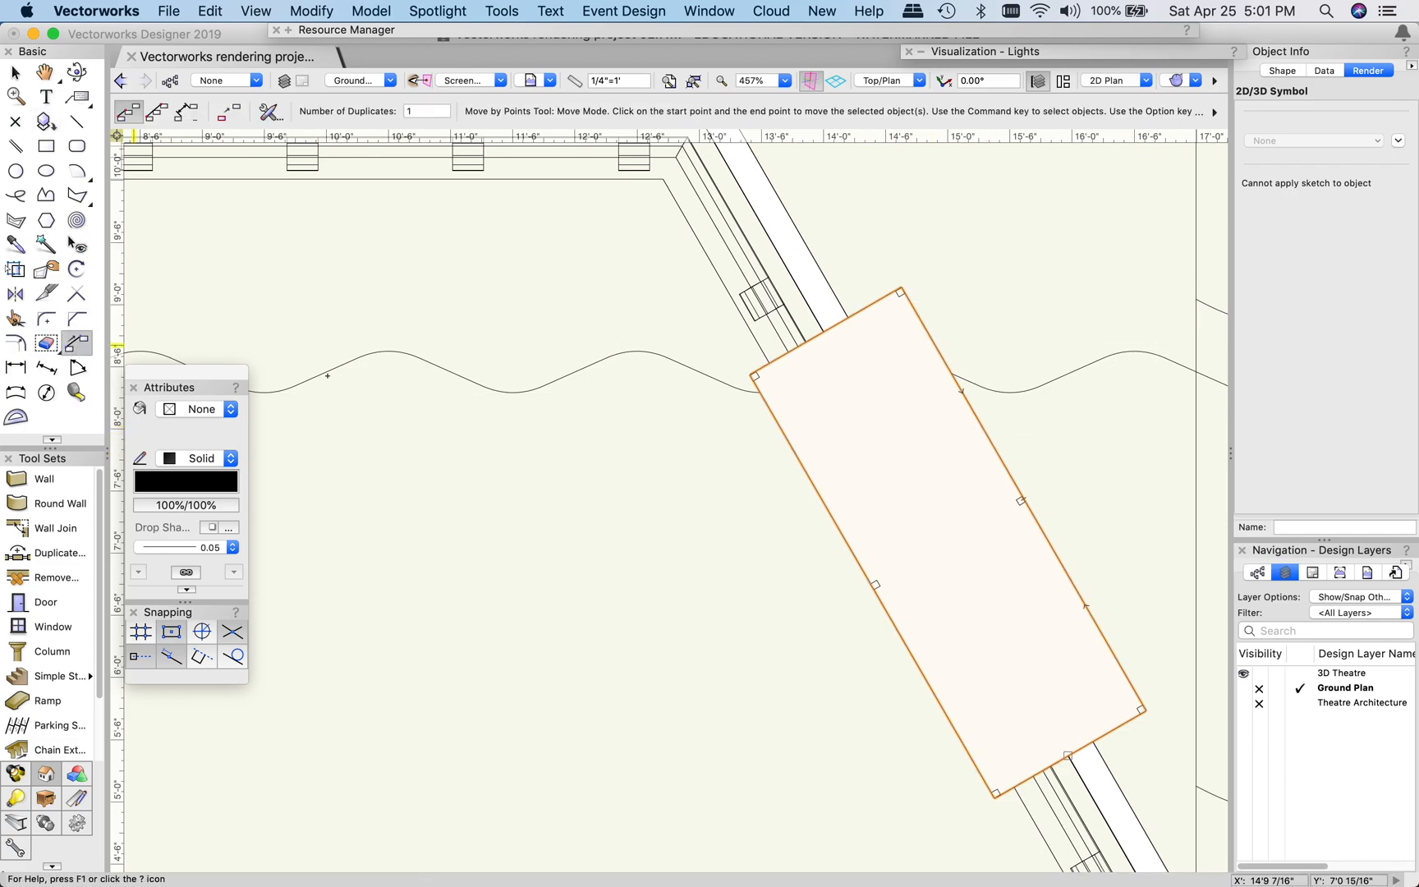
pyautogui.click(1022, 501)
pyautogui.click(947, 544)
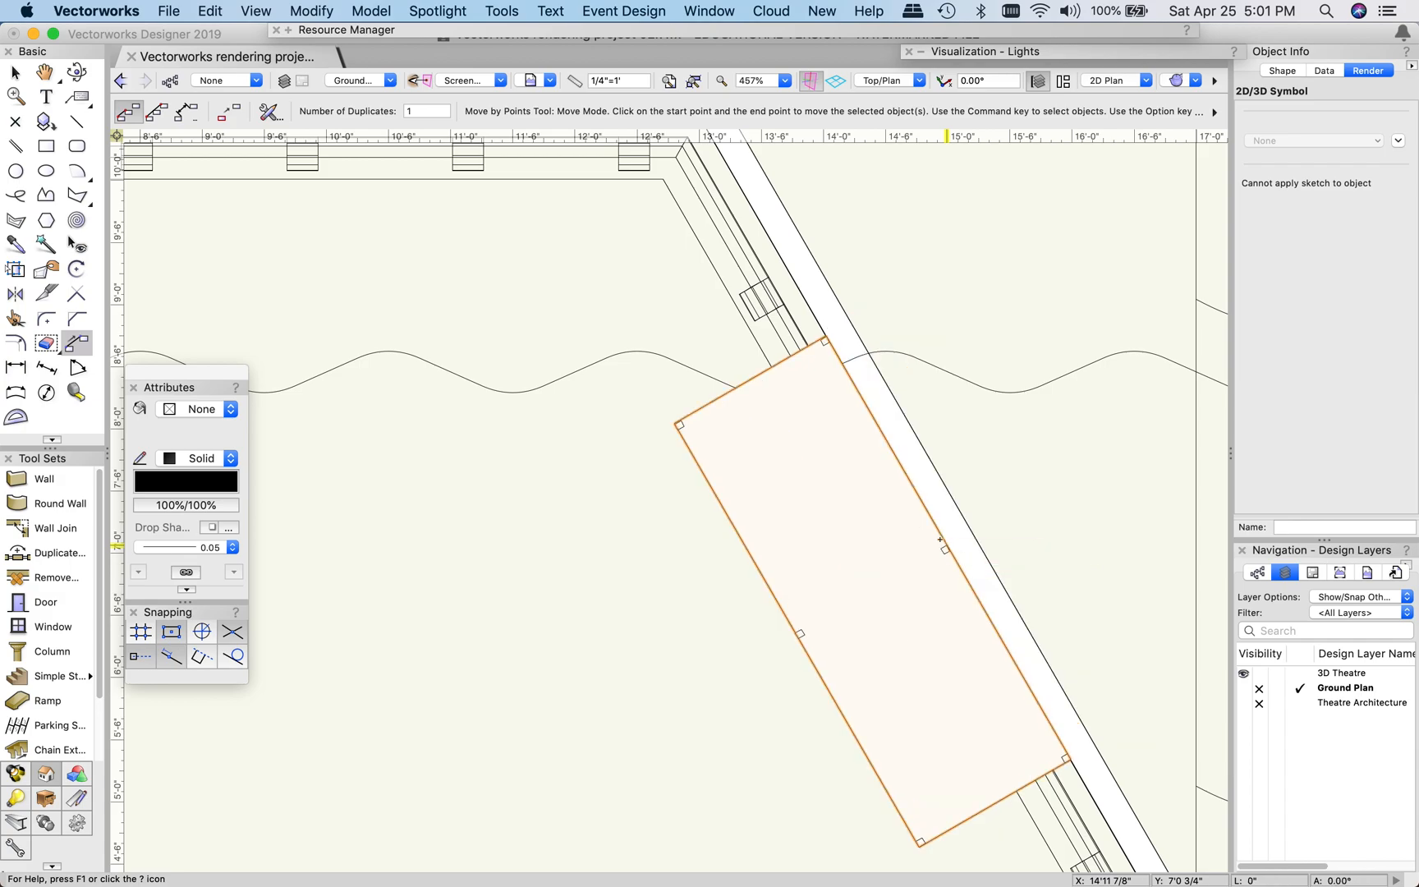
# Show the stage set in Front view with OpenGL rendering
pyautogui.scroll(-3, 611, 585)
pyautogui.scroll(-2, 611, 586)
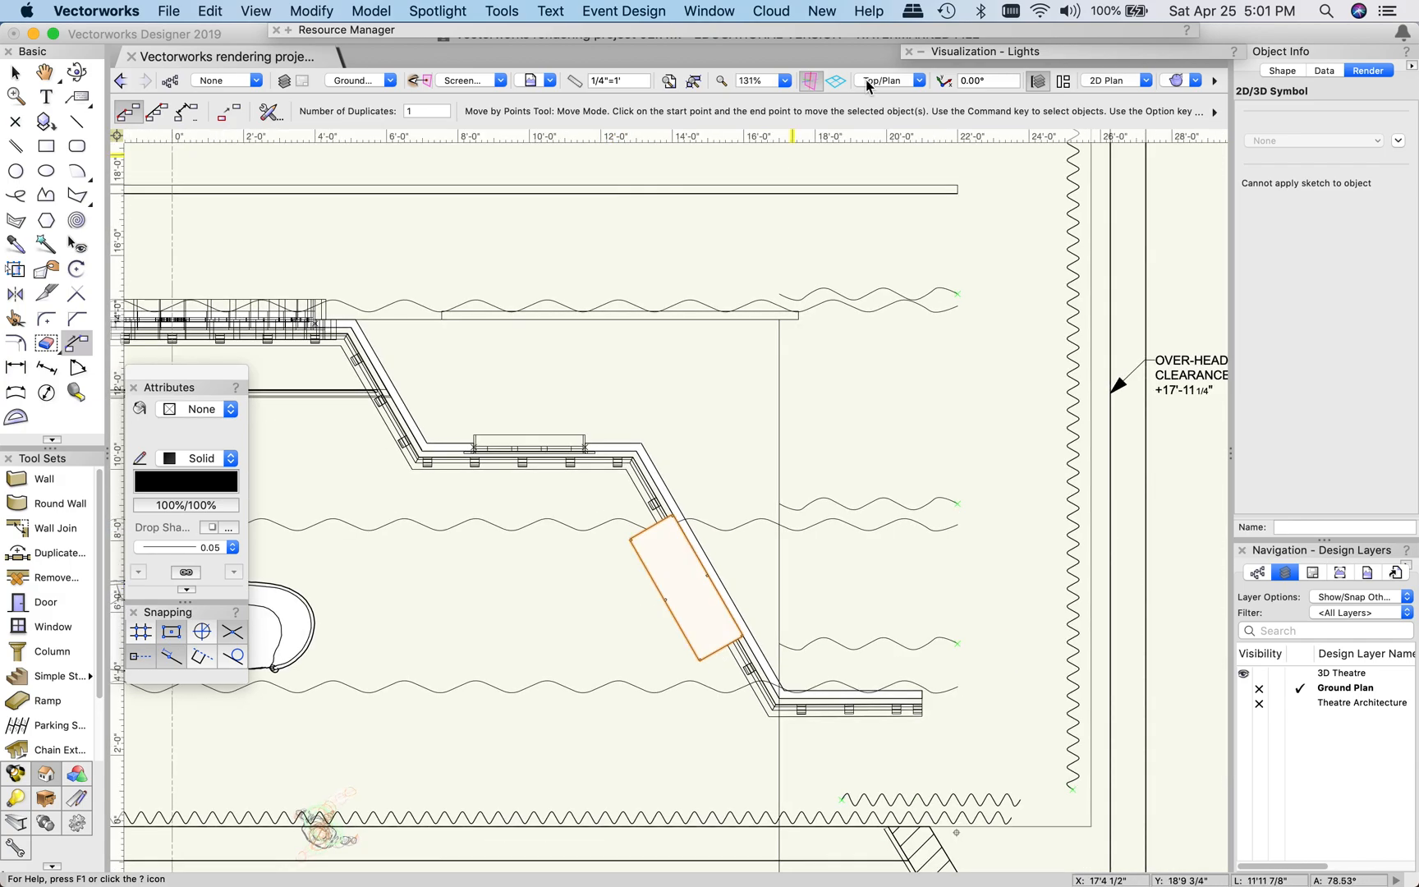
pyautogui.click(885, 80)
pyautogui.click(909, 152)
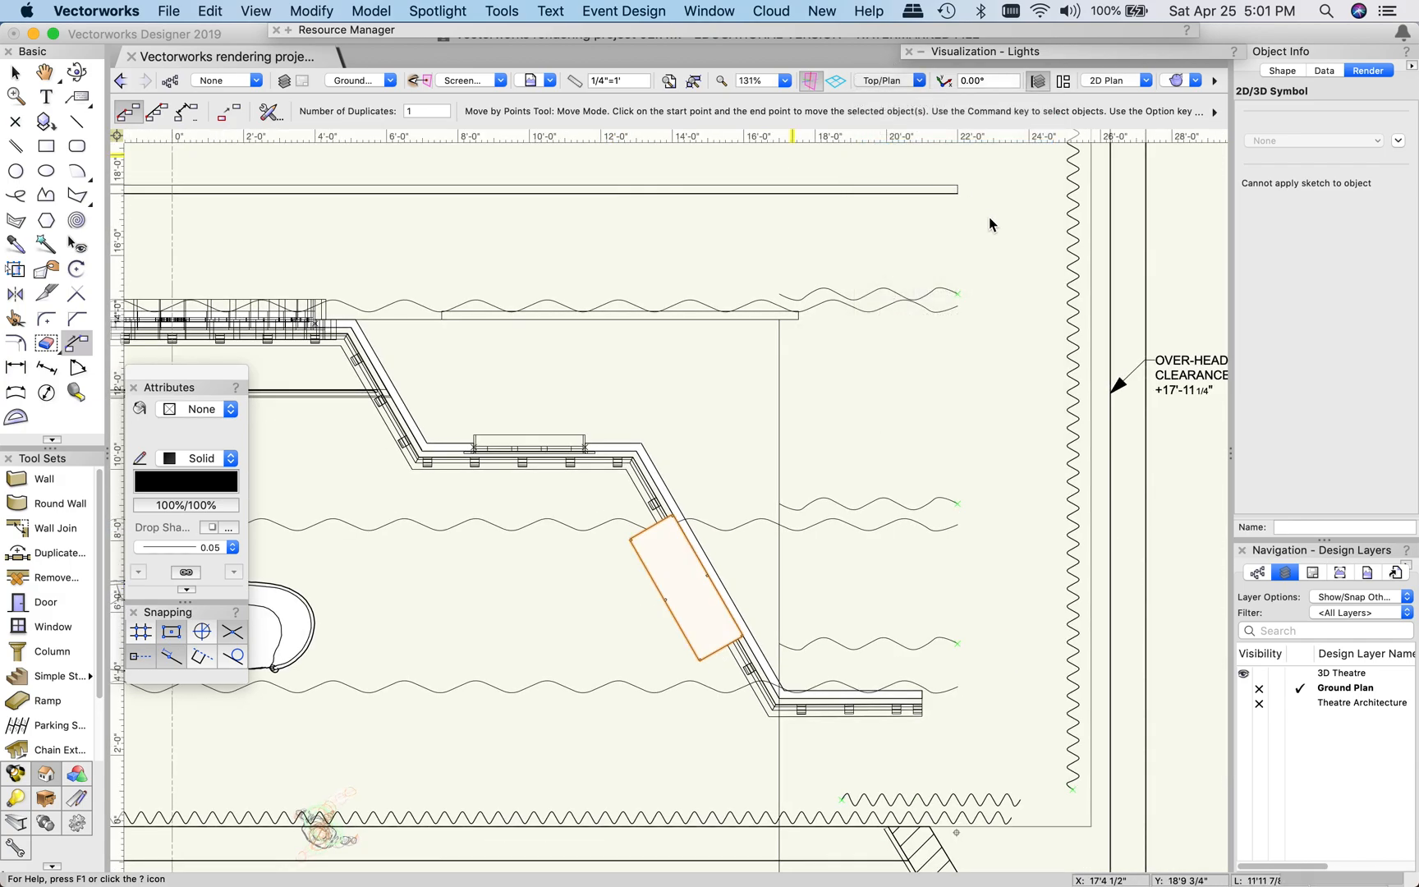
pyautogui.click(1187, 81)
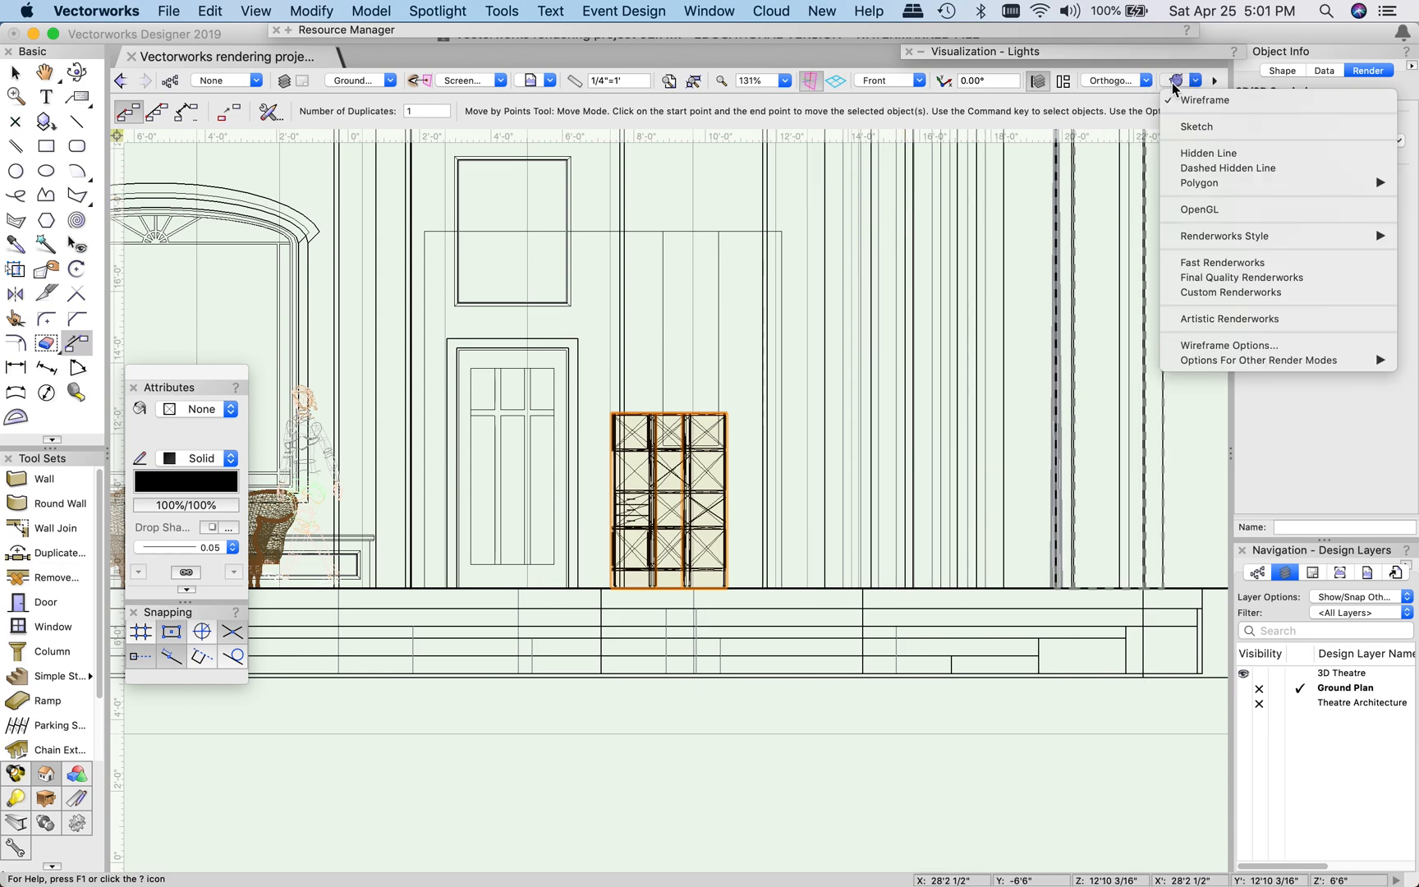
pyautogui.click(1197, 209)
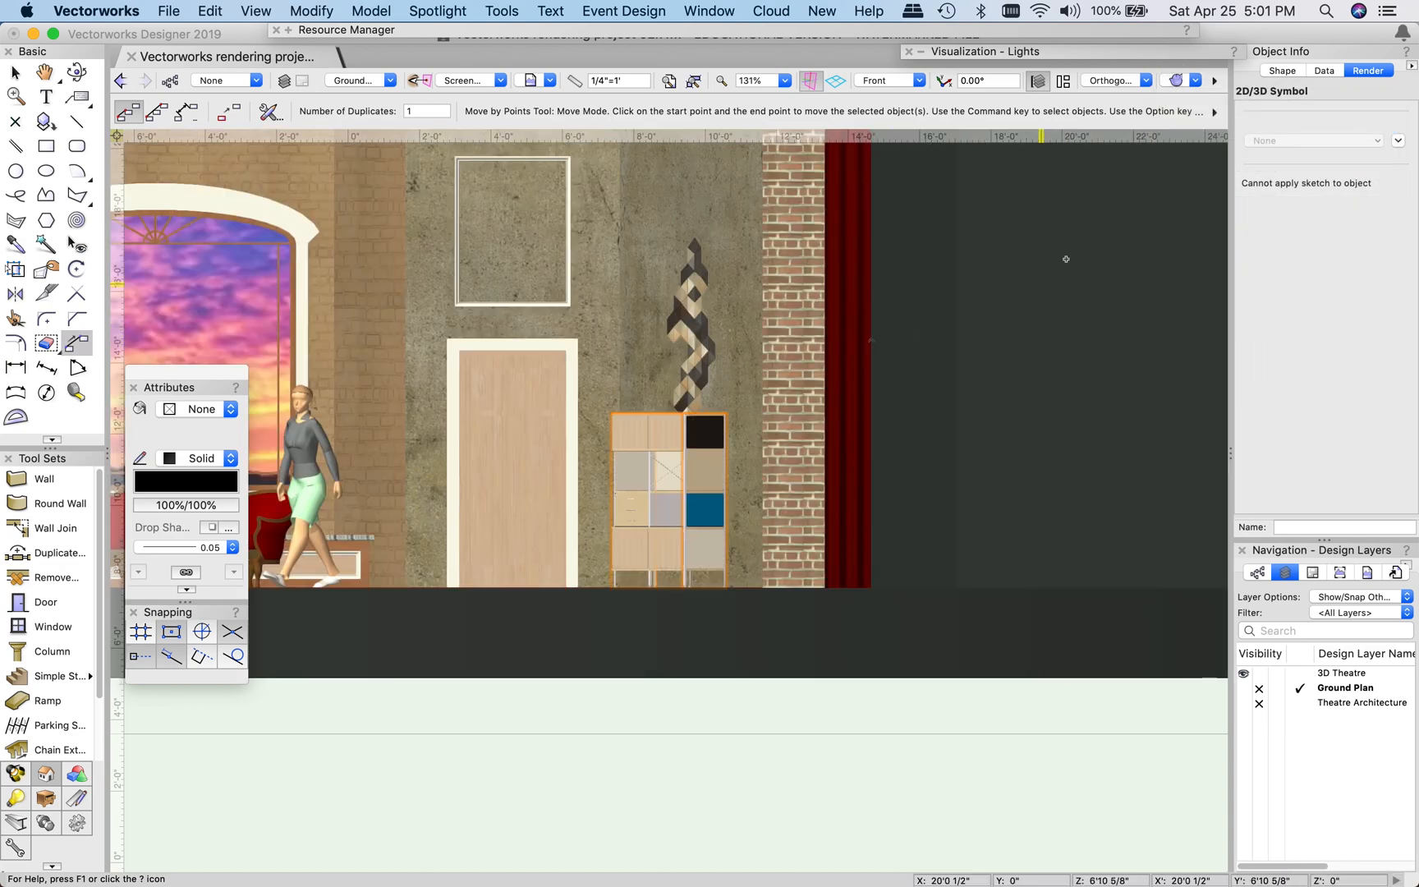
# Switch the projection to normal perspective and inspect the bookcase's placement beneath the wall sculpture
pyautogui.click(1110, 80)
pyautogui.click(1129, 165)
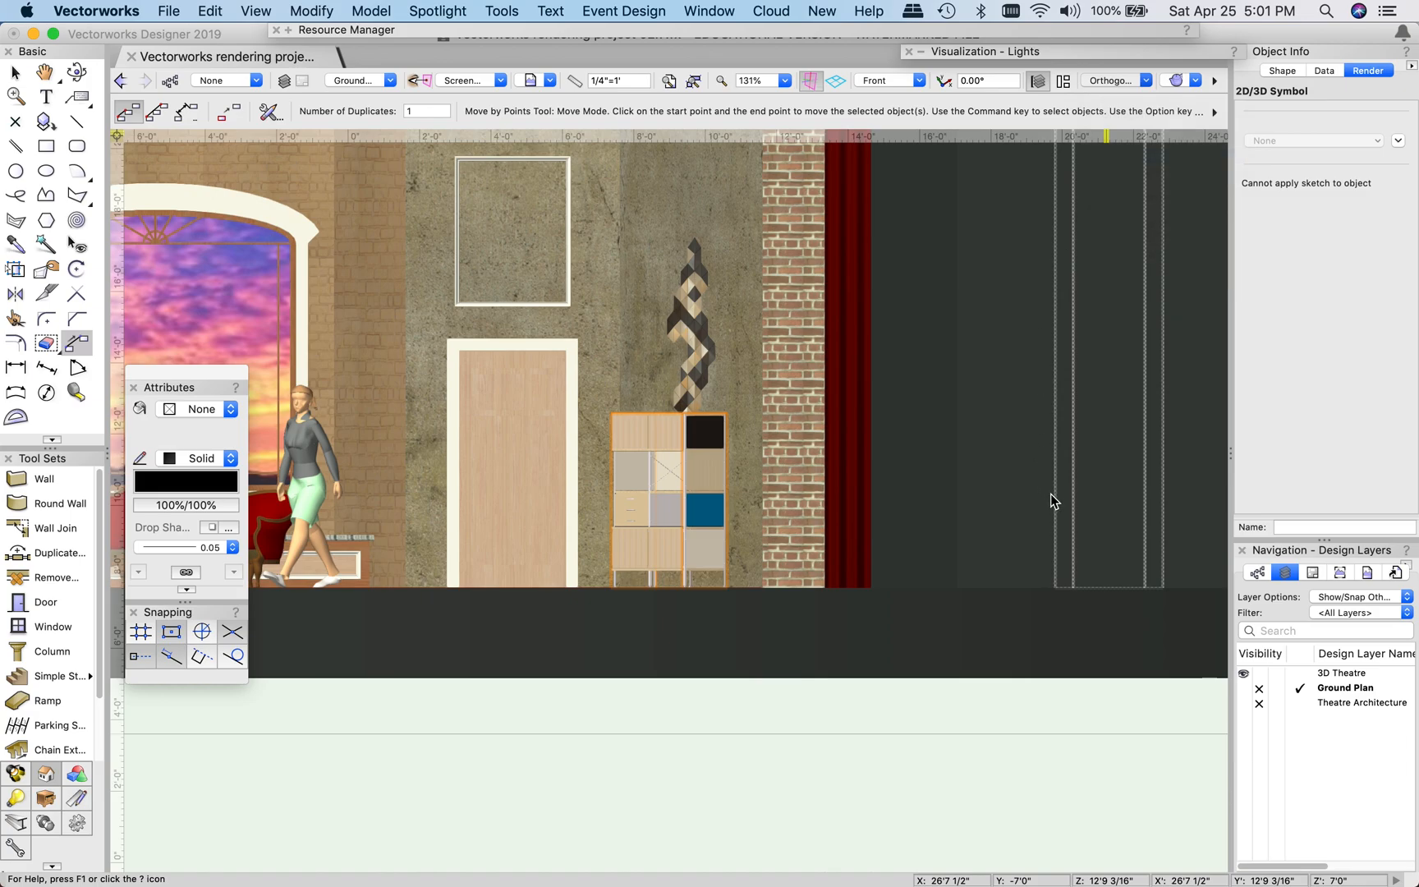
pyautogui.press('space')
pyautogui.moveTo(434, 582); pyautogui.dragTo(732, 647)
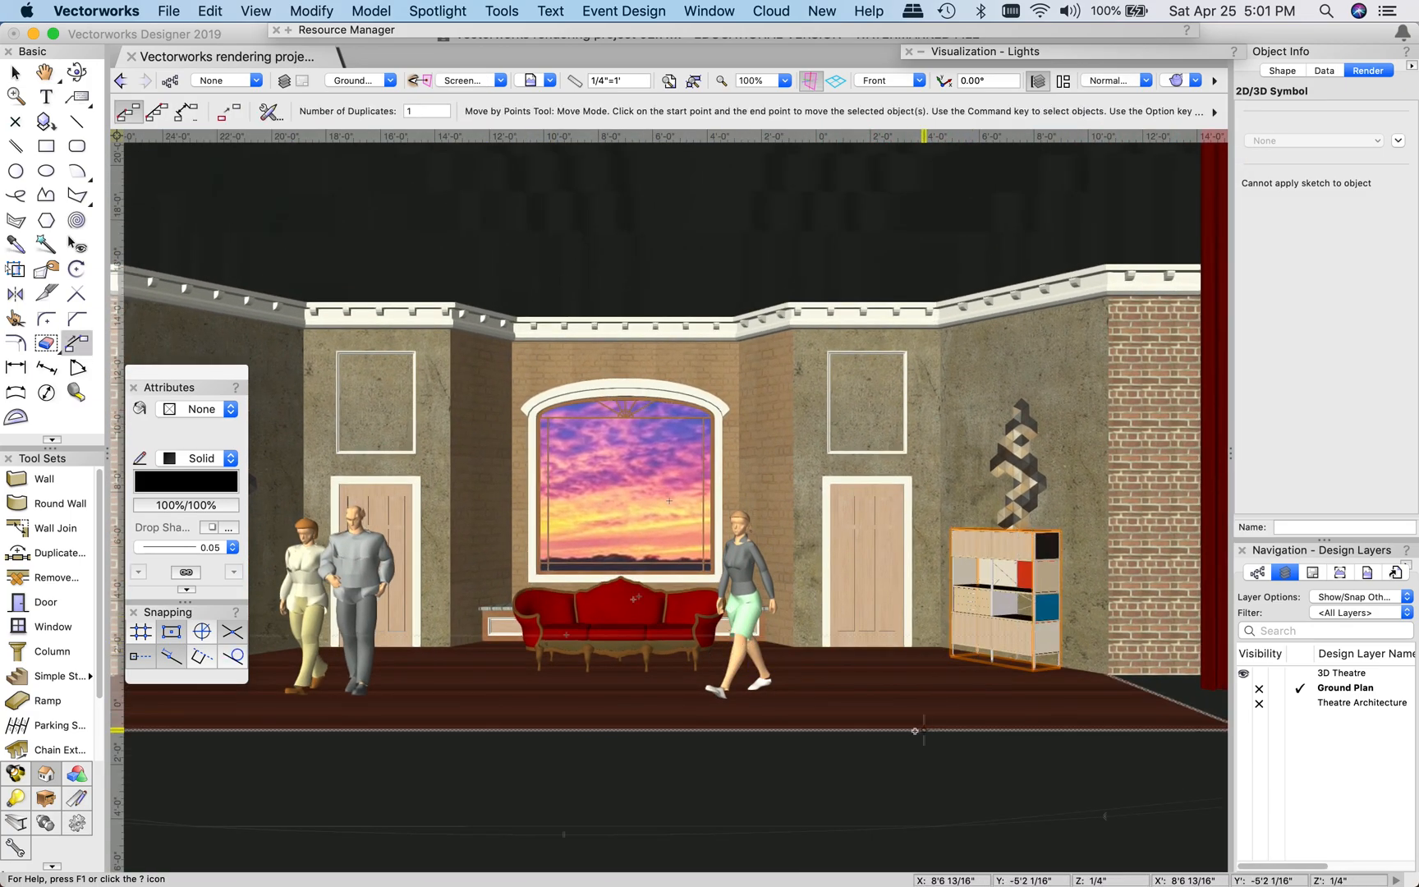
pyautogui.scroll(3, 1060, 646)
pyautogui.scroll(-3, 1059, 646)
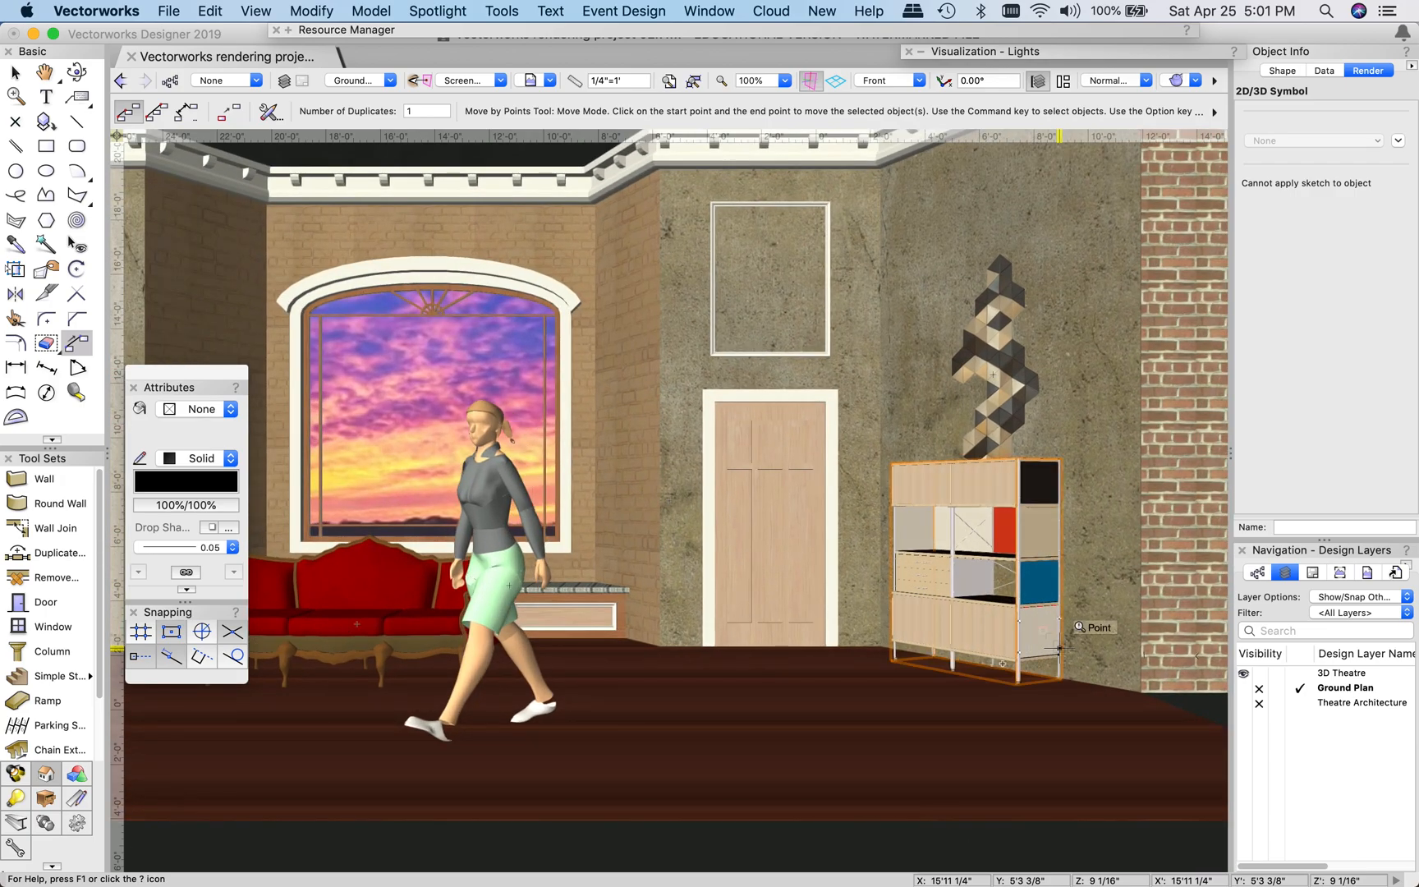
pyautogui.scroll(-2, 1041, 435)
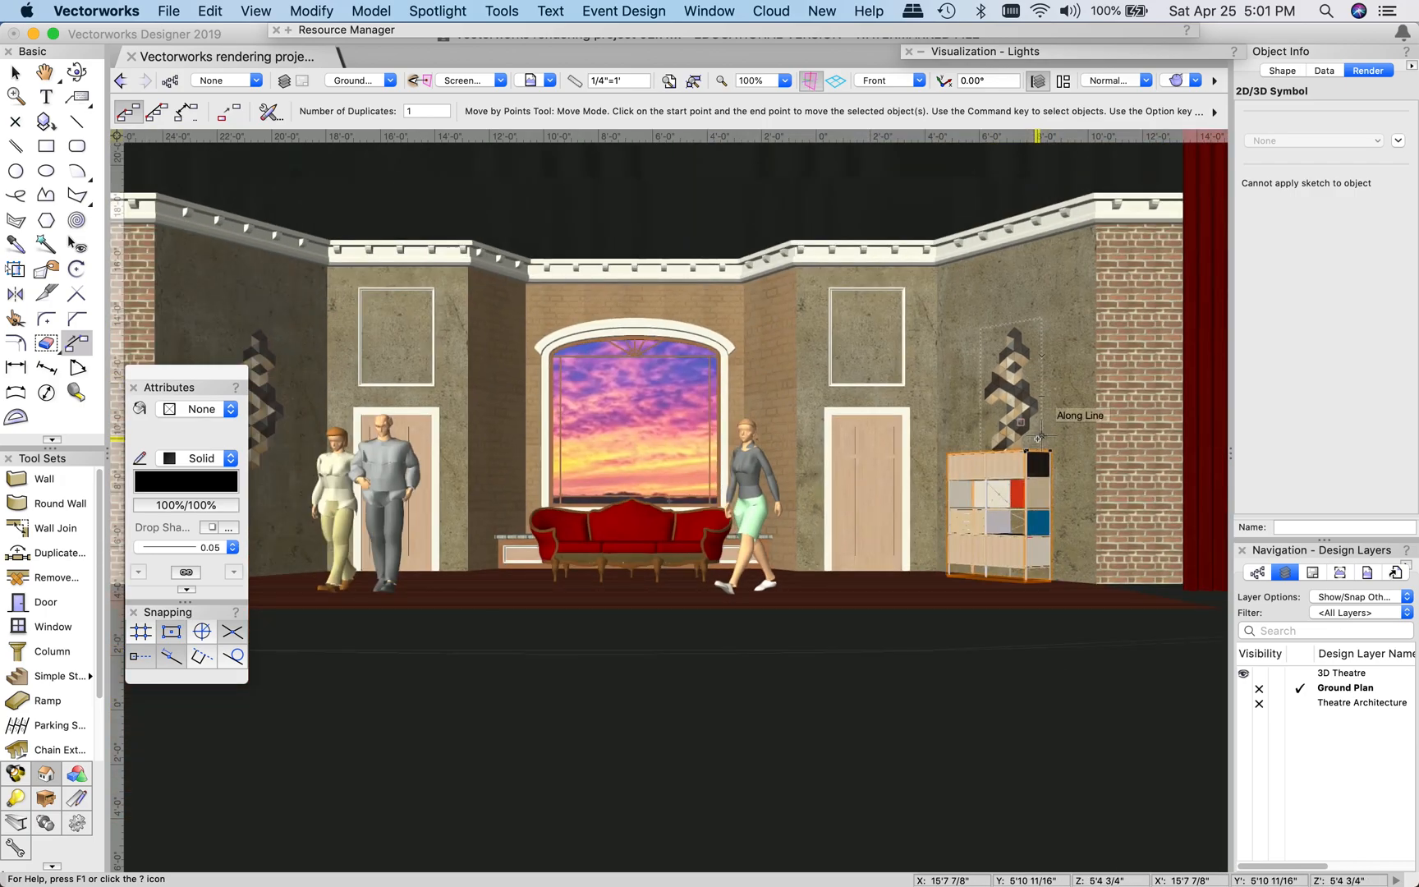
# Raise both geometric wall-object image props on the side walls to a Z height of 6' and deselect them
pyautogui.press('x')
pyautogui.click(1012, 401)
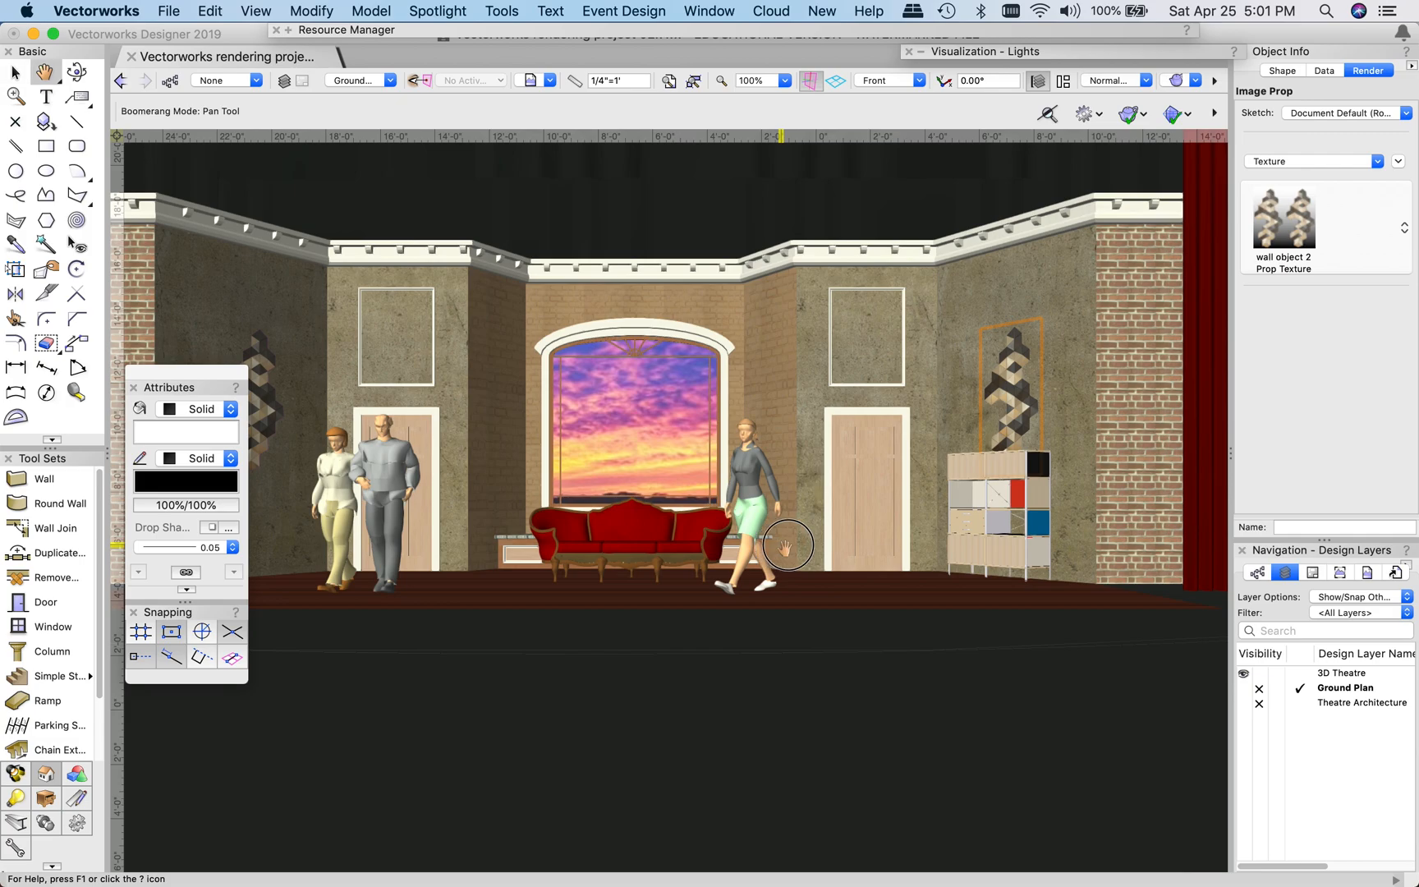
pyautogui.hscroll(-3, 1012, 401)
pyautogui.keyDown('shift'); pyautogui.click(340, 398); pyautogui.keyUp('shift')
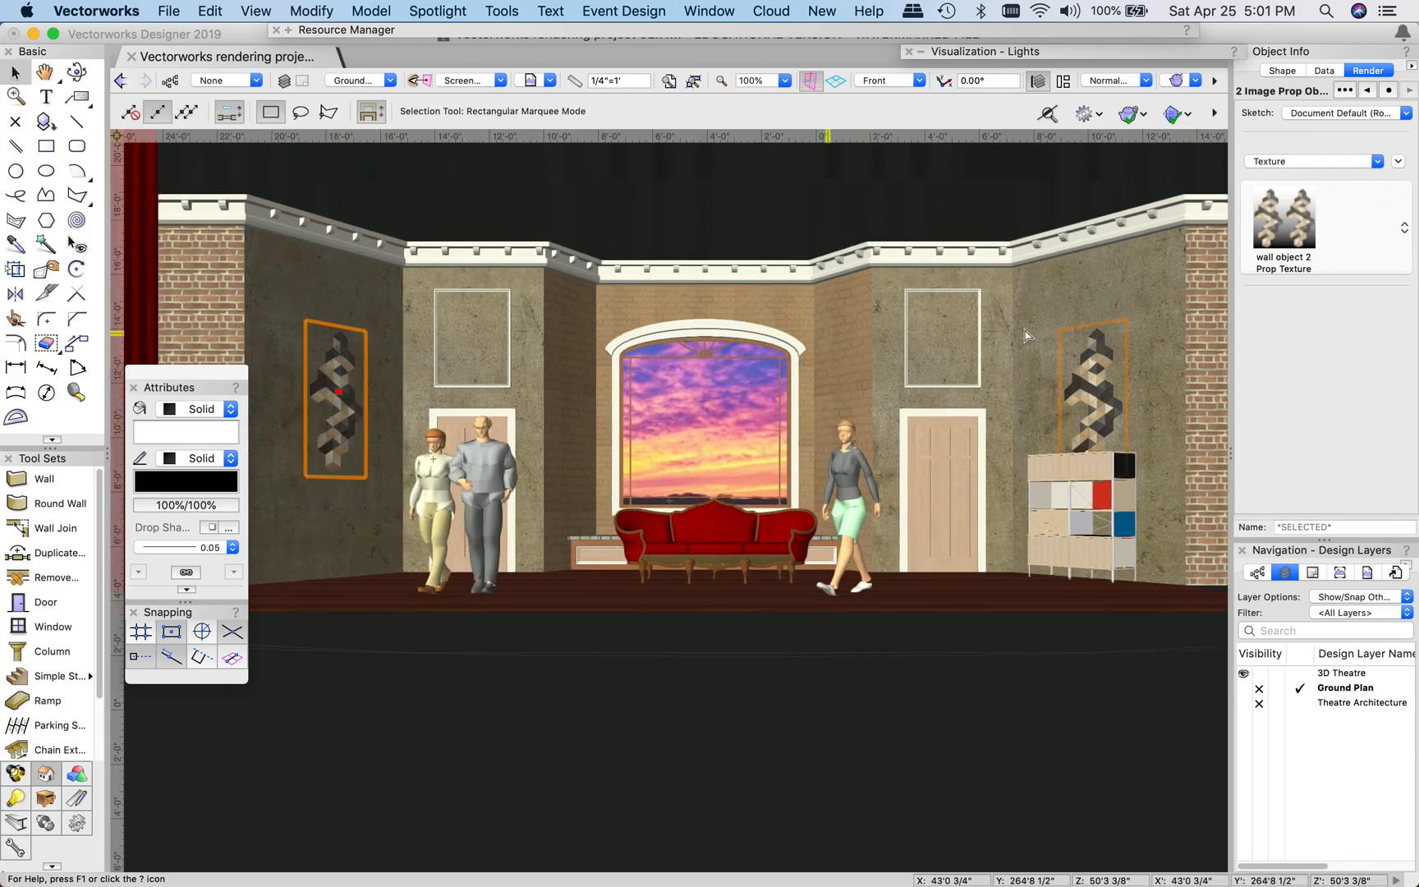
pyautogui.click(1283, 72)
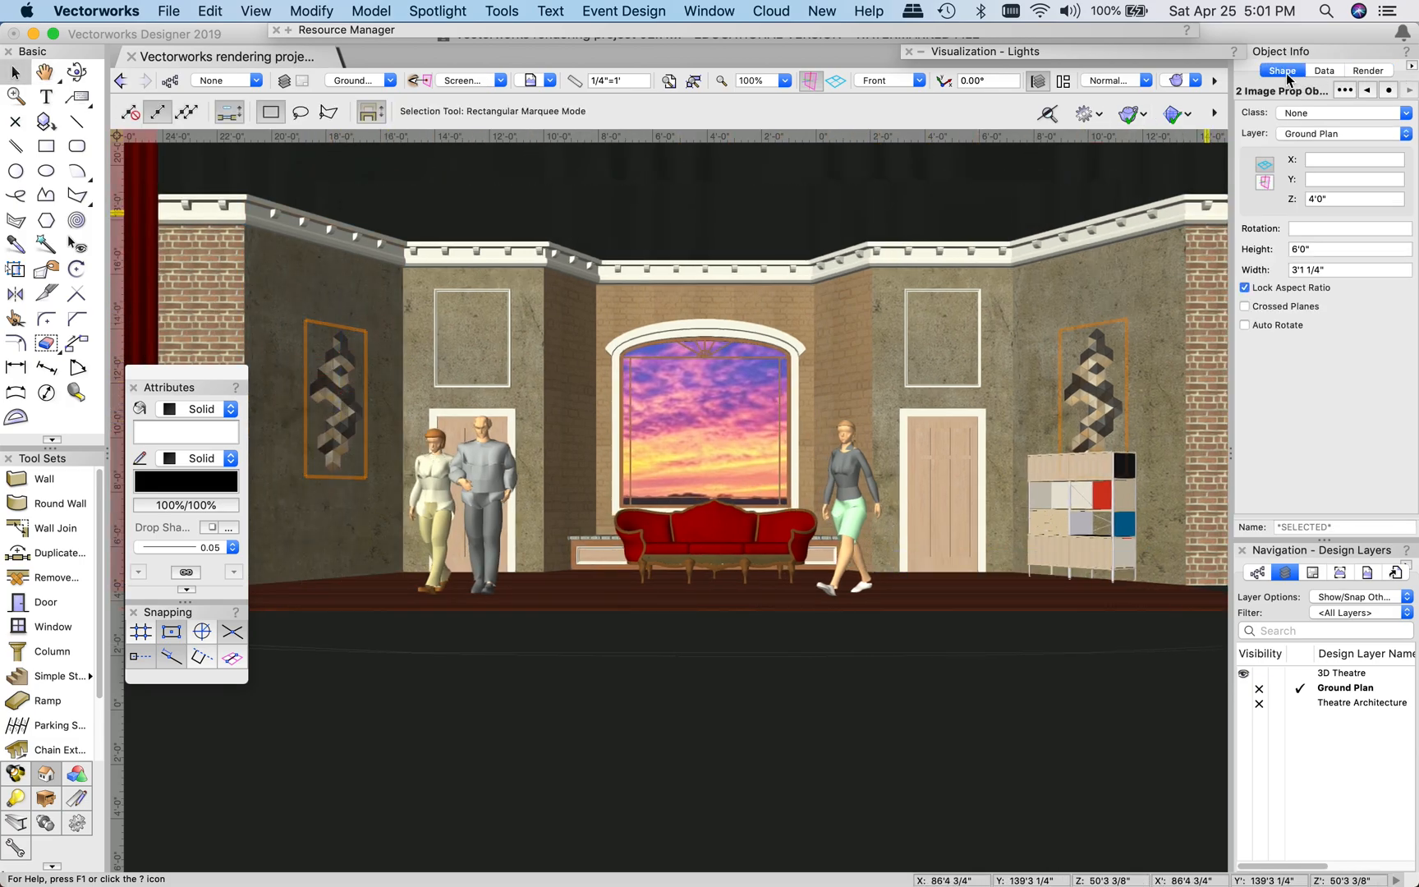
pyautogui.click(1330, 200)
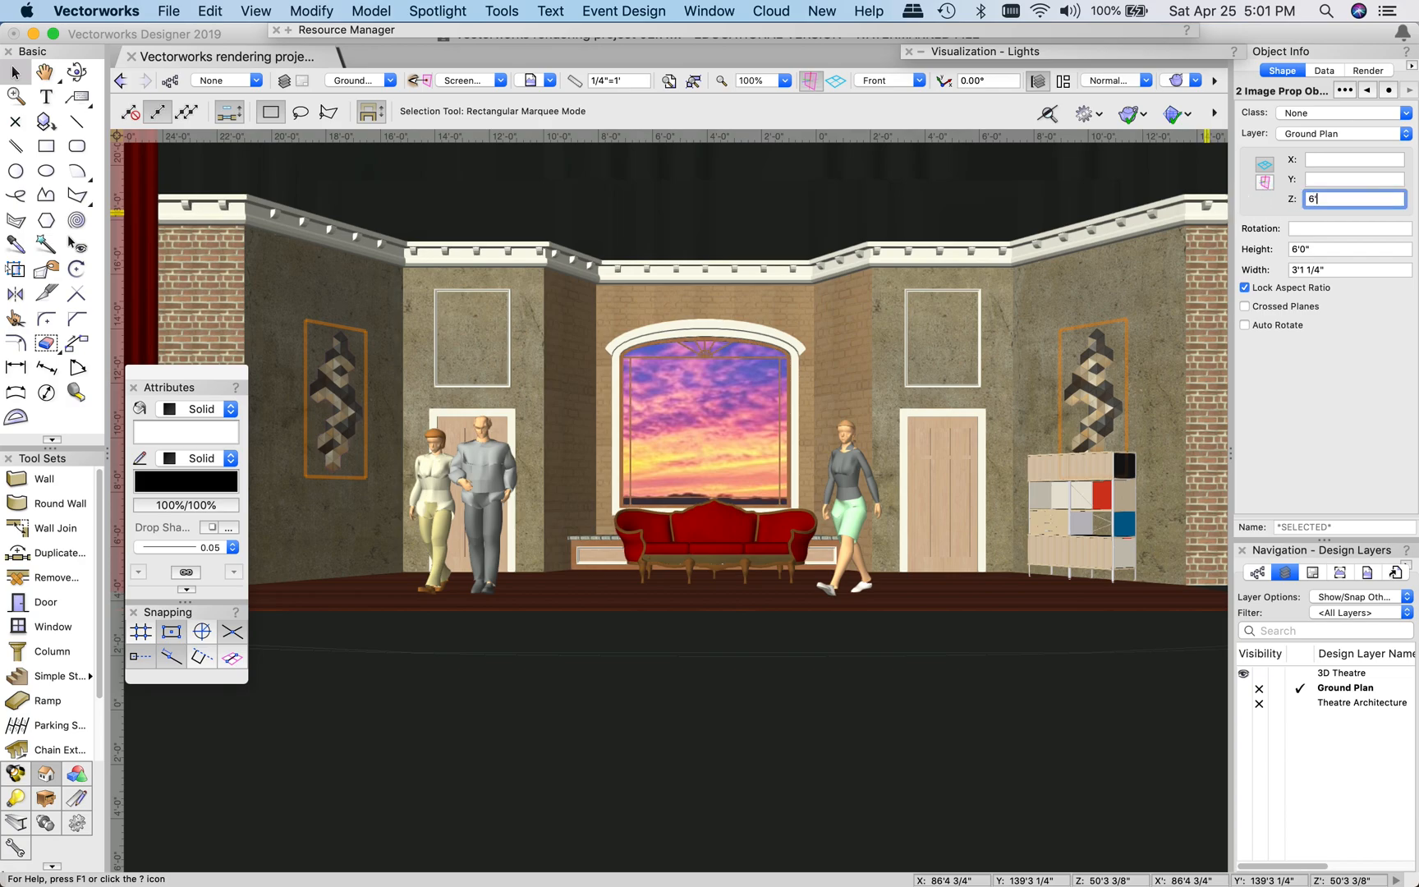
pyautogui.press('Return')
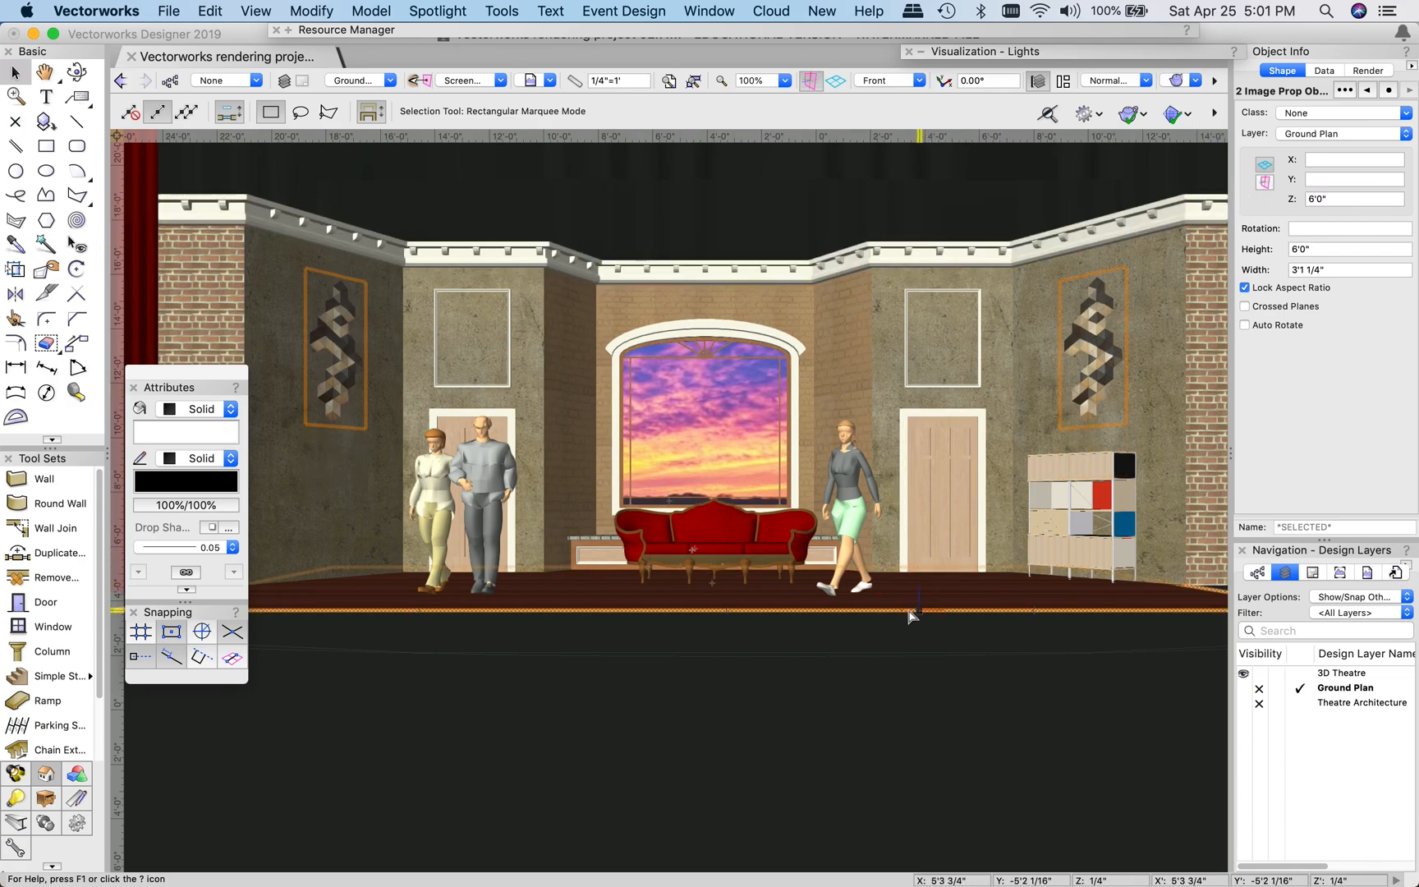
pyautogui.click(896, 732)
pyautogui.scroll(-1, 790, 657)
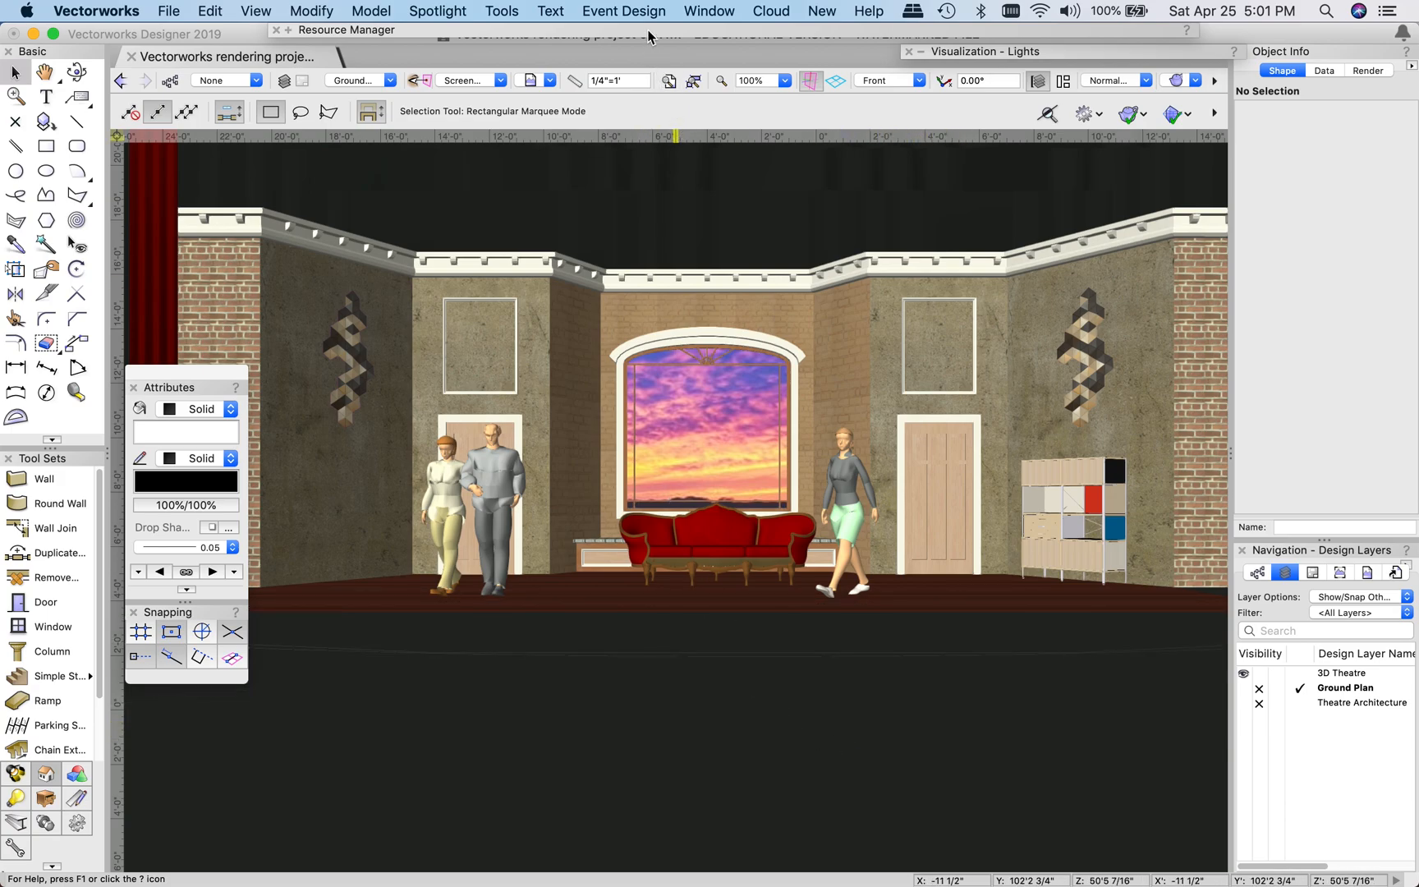
# Browse the Vectorworks Libraries from the architecture files down to the building, entertainment and landscape object folders
pyautogui.moveTo(643, 29)
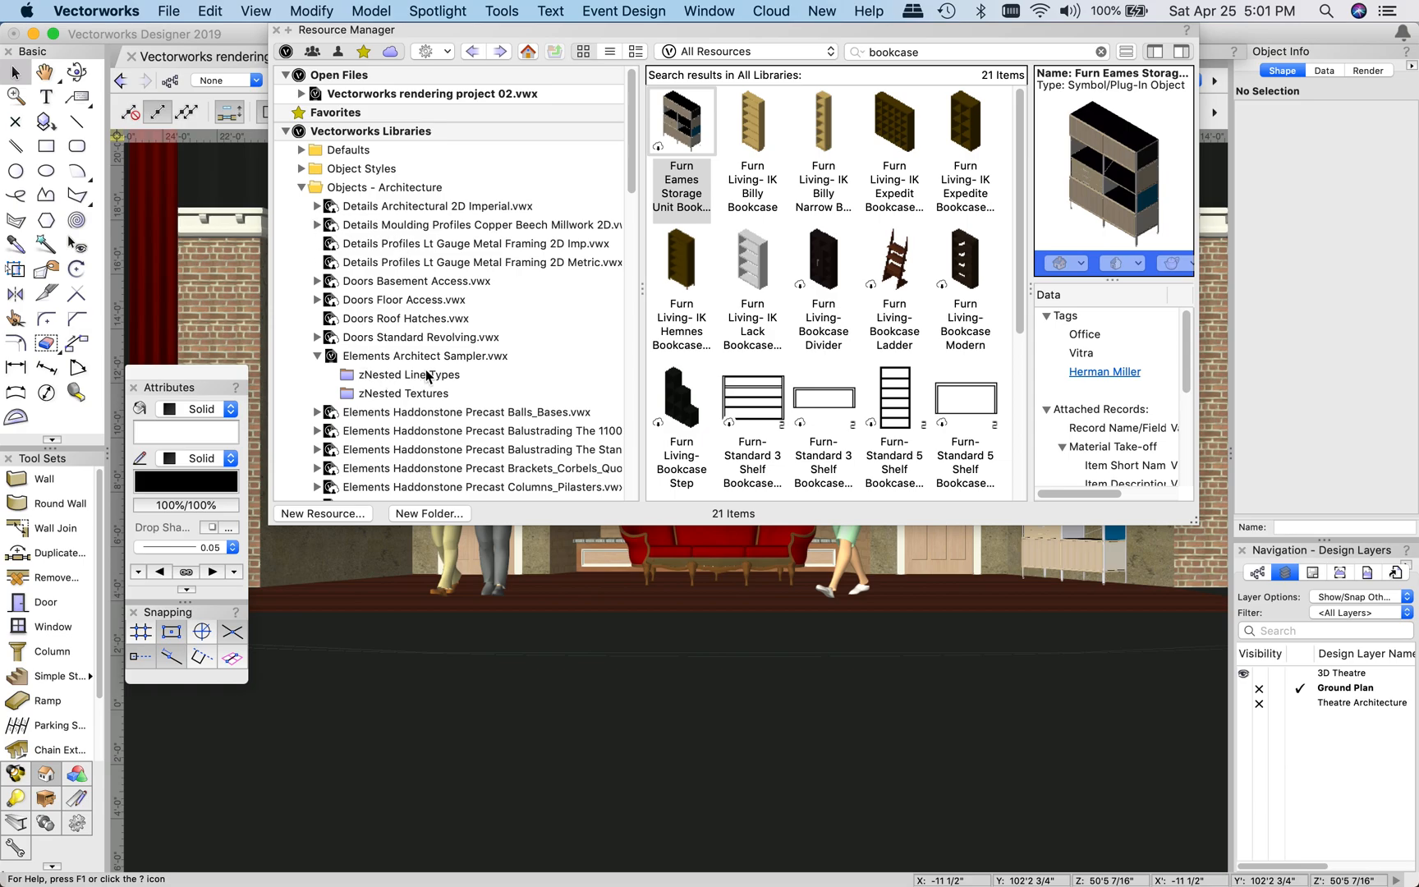
pyautogui.scroll(-10, 426, 376)
pyautogui.scroll(-5, 405, 369)
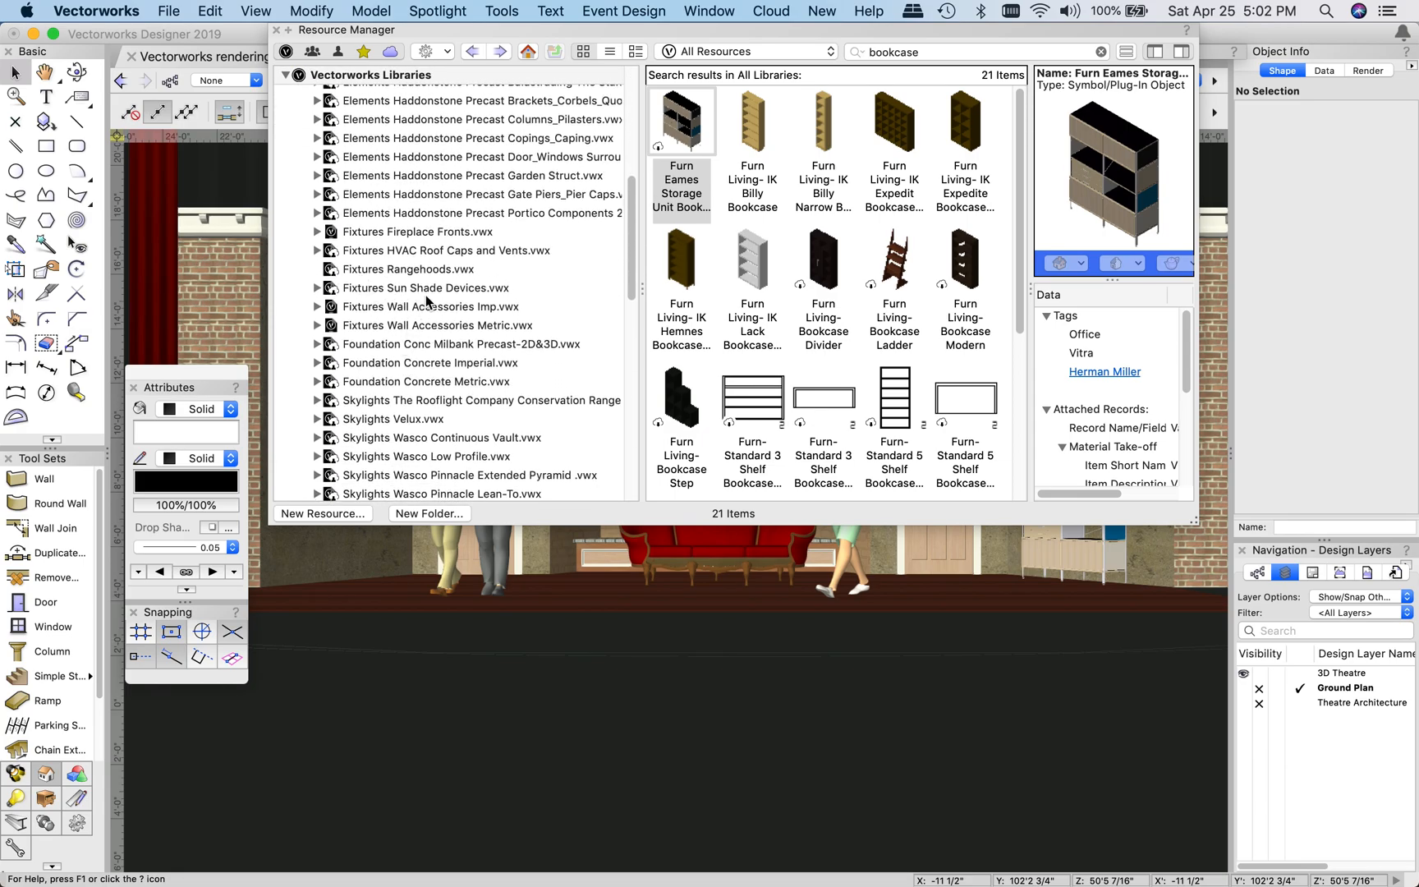
pyautogui.click(443, 291)
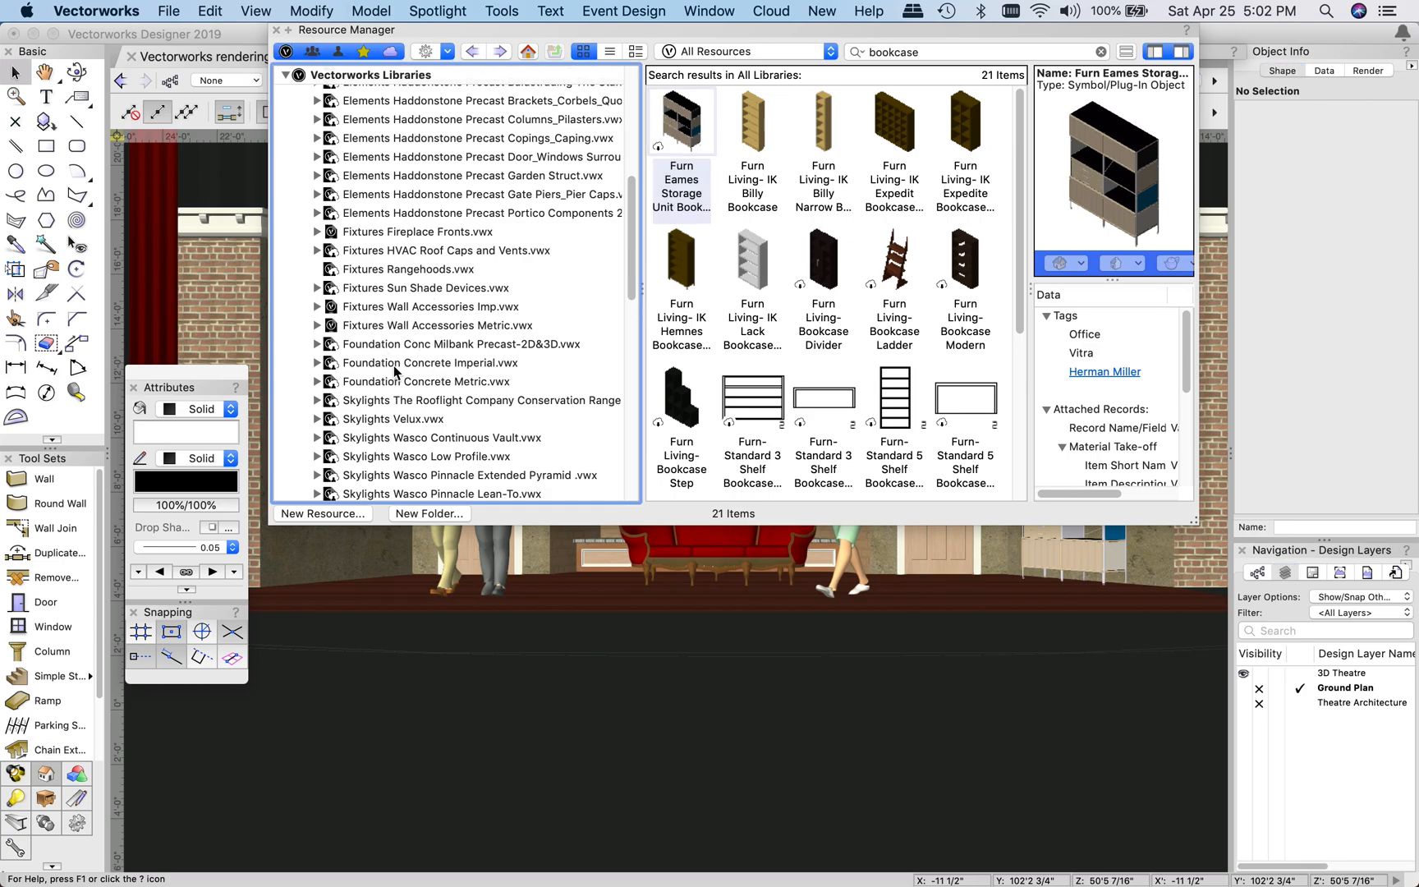
pyautogui.scroll(-10, 395, 370)
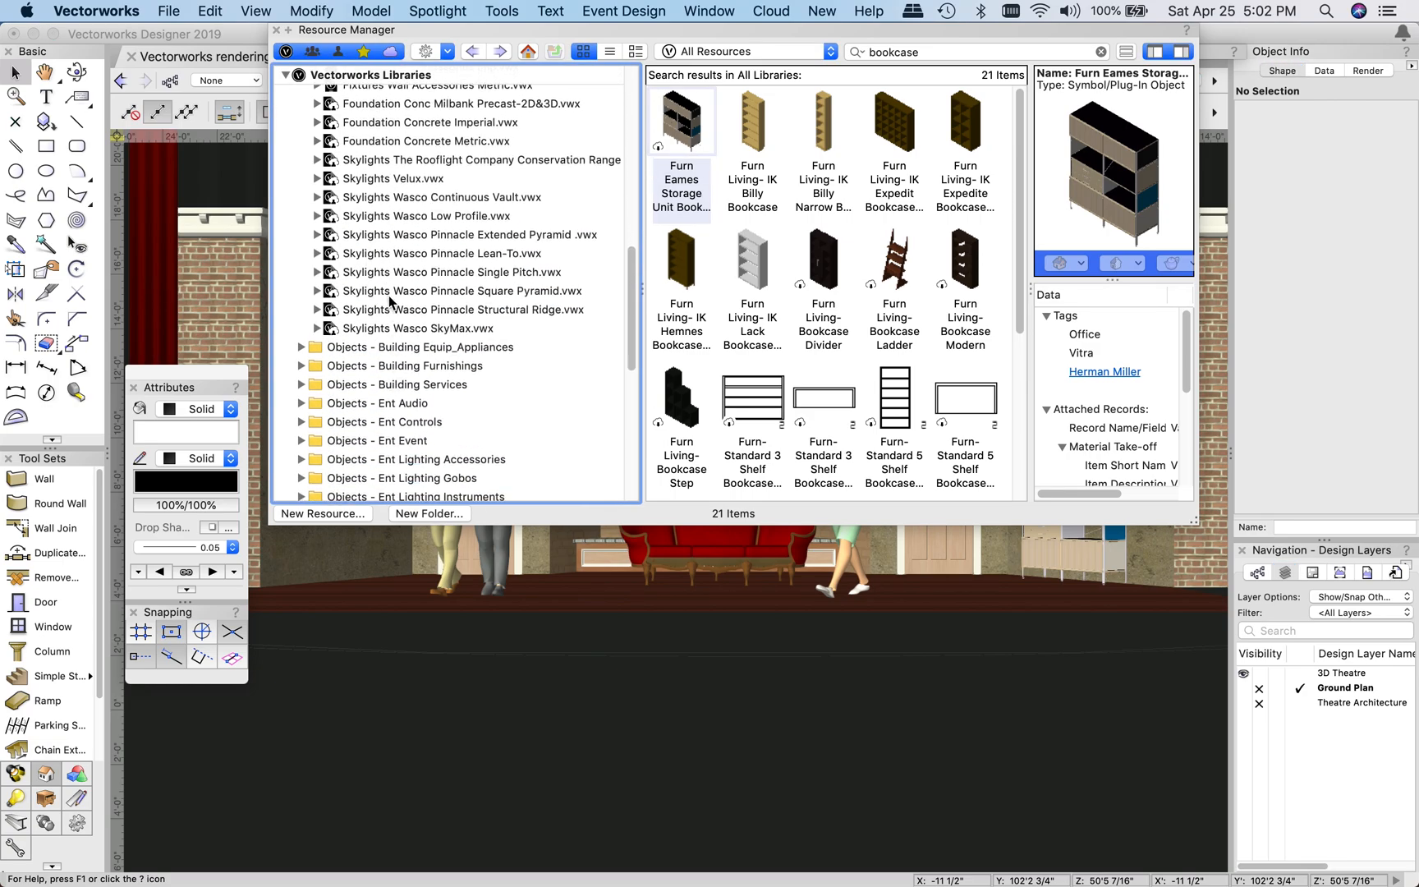
pyautogui.scroll(-3, 391, 302)
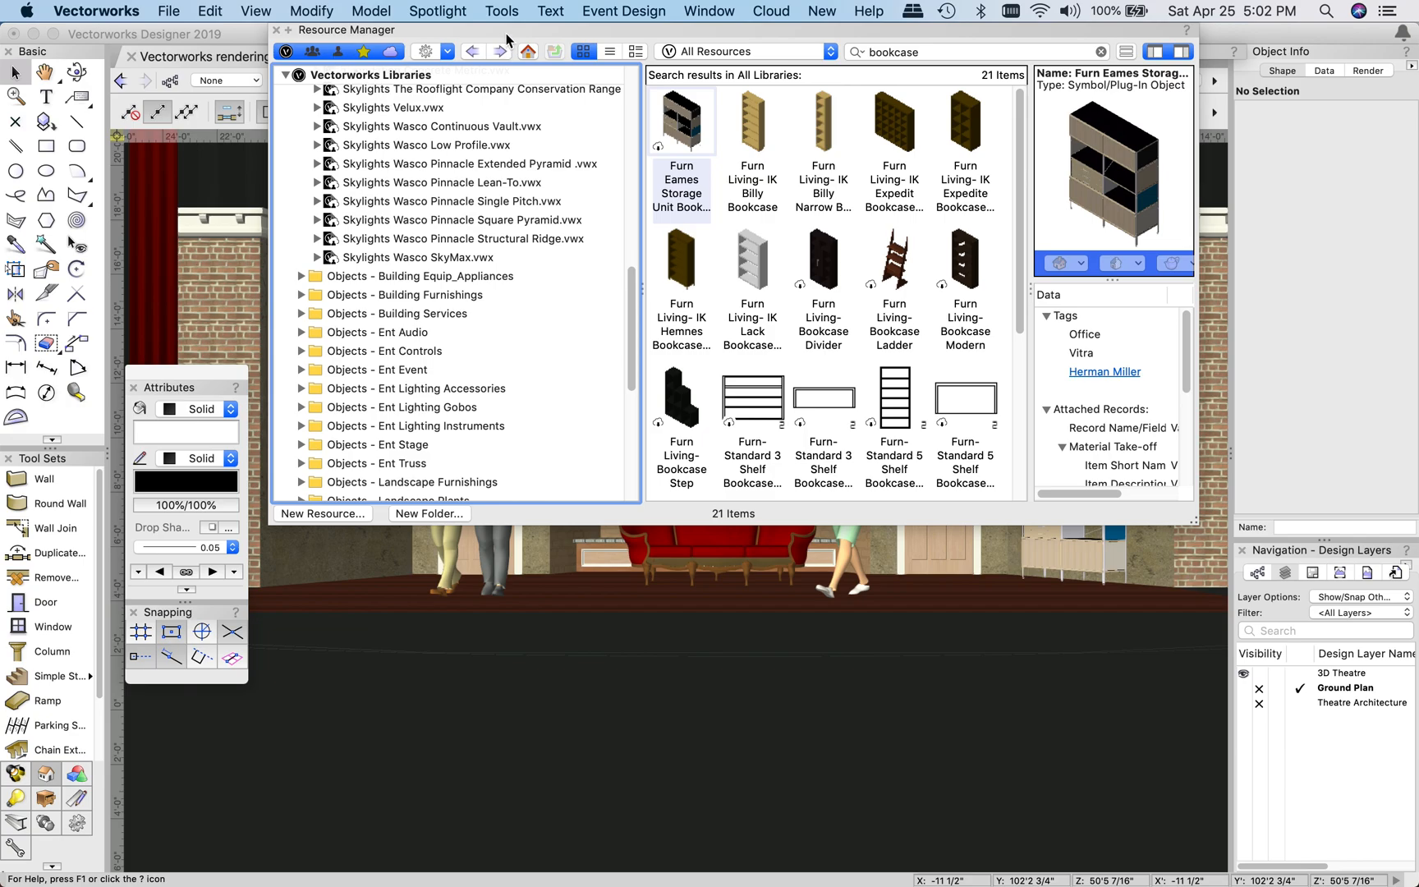
pyautogui.click(221, 35)
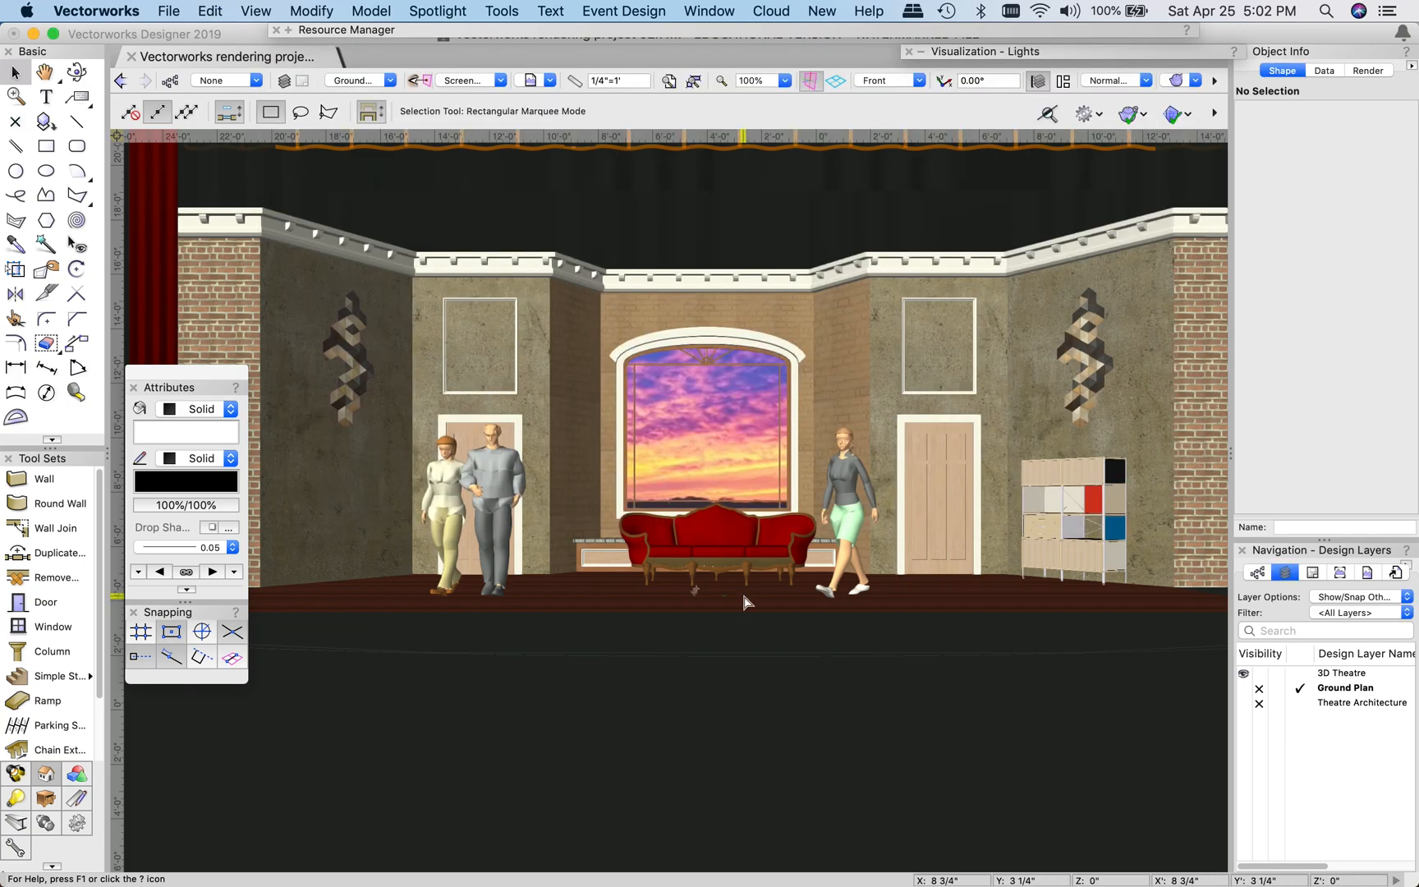